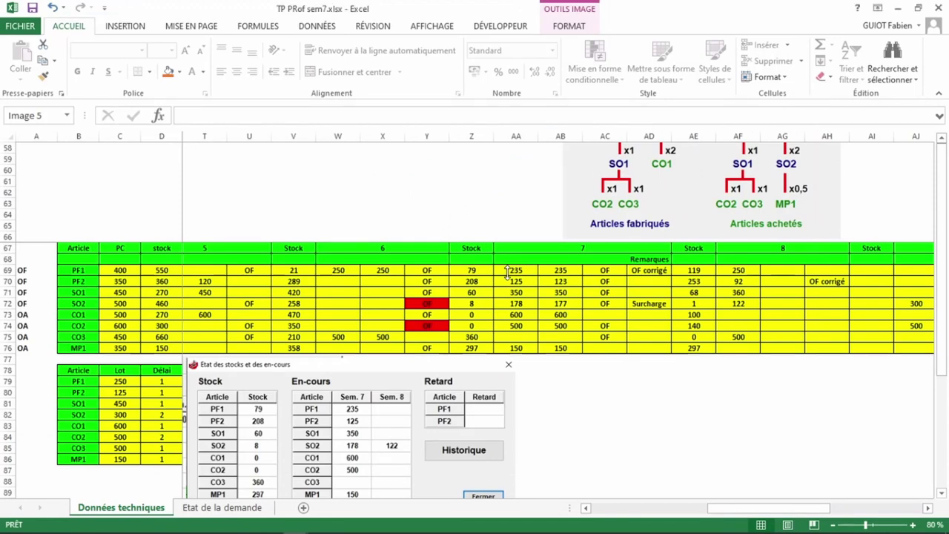
- Paste the copied week 8 stock and work-in-progress image at cell AC81 and move it up directly beneath the main table
key("ctrl+v")
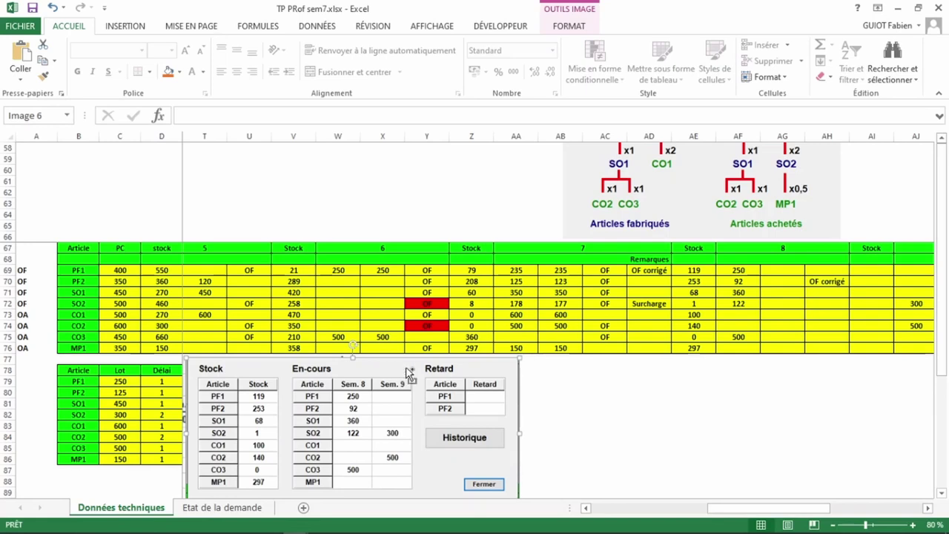
key("ctrl+z")
left_click(608, 403)
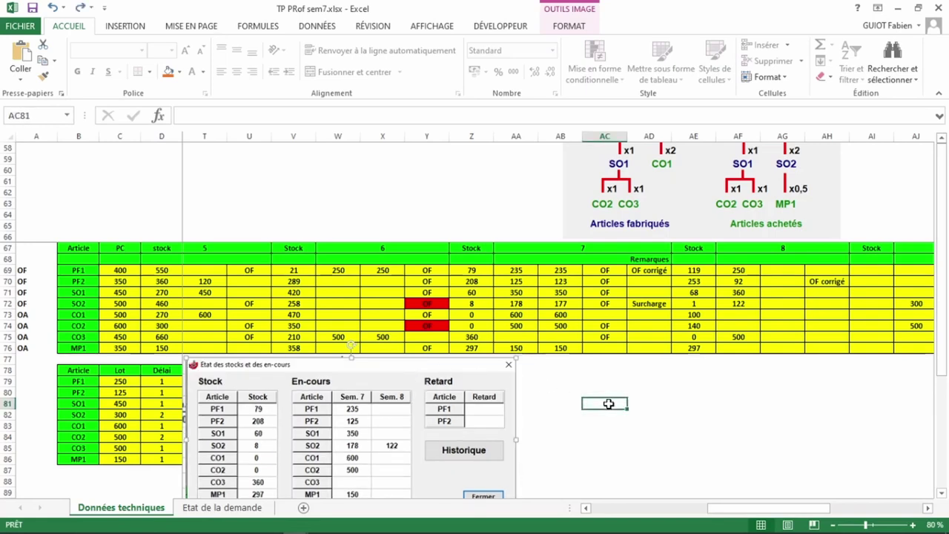
key("ctrl+v")
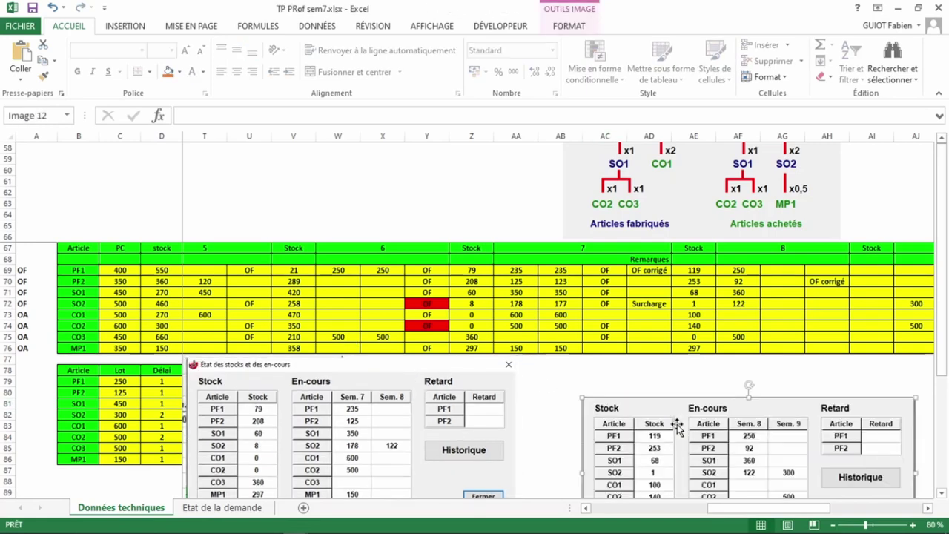
double_click(647, 401)
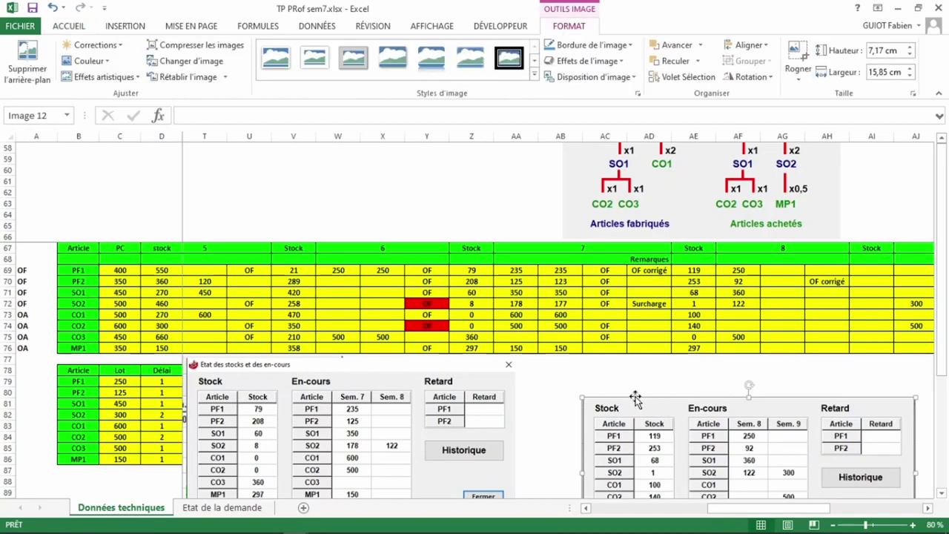
left_click_drag(651, 407, 642, 361)
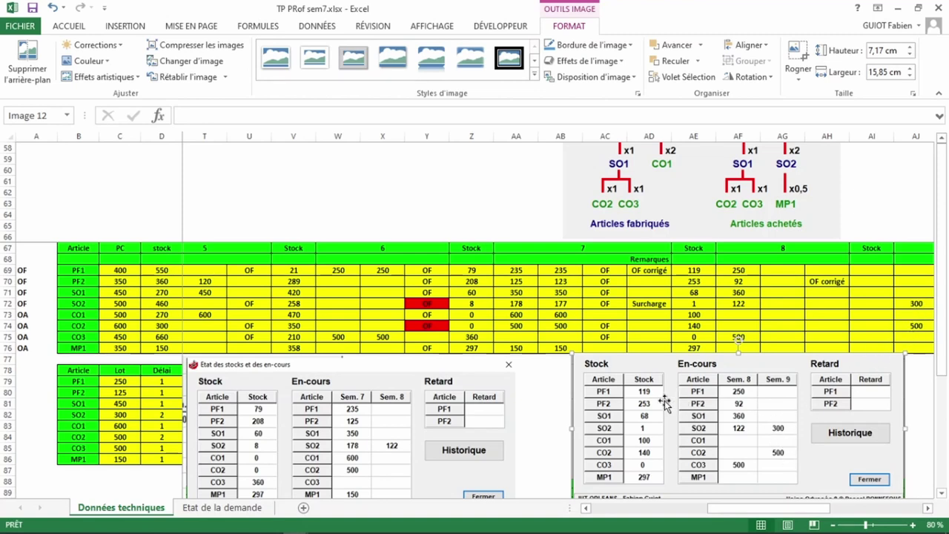
- Check the PF1 and PF2 stock formulas in AE69 and AE70, and move the pasted image to partly overlap the week 7 one
left_click(703, 270)
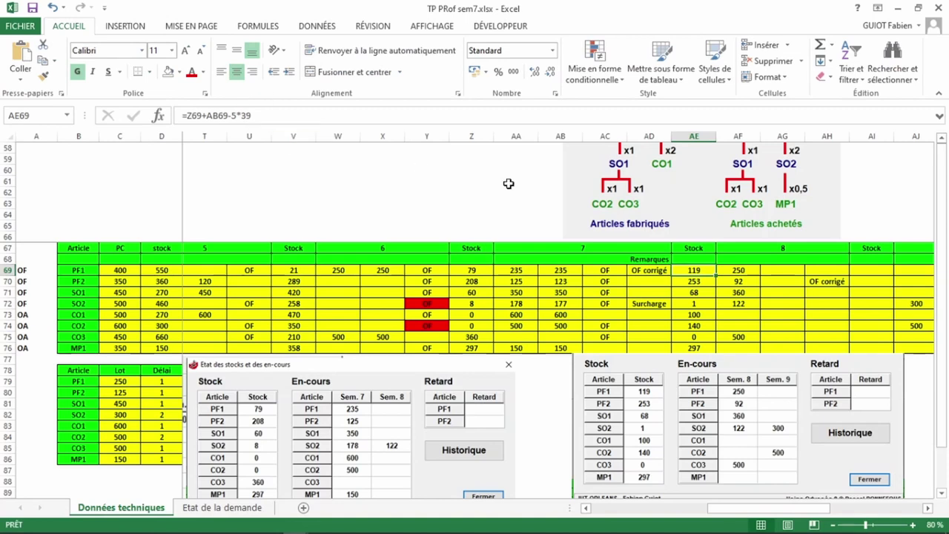
left_click(682, 284)
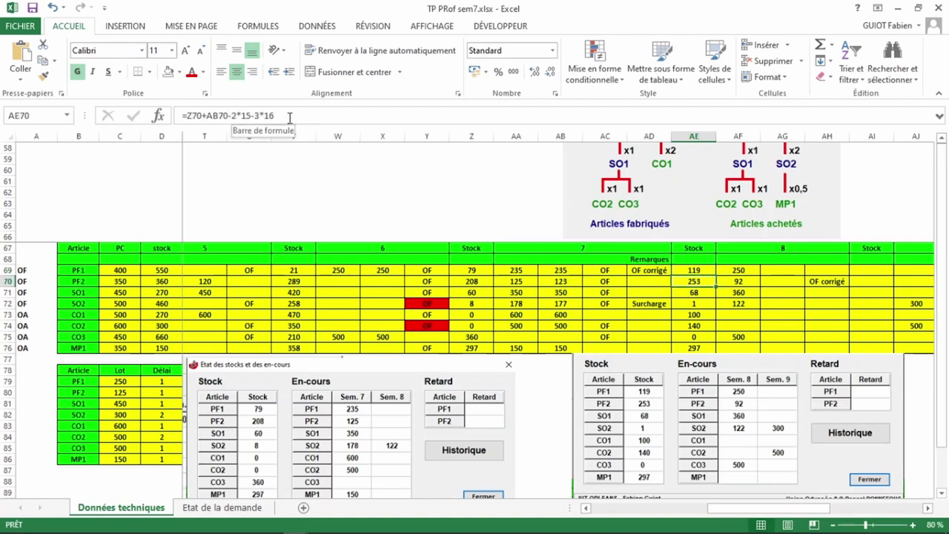
left_click(656, 419)
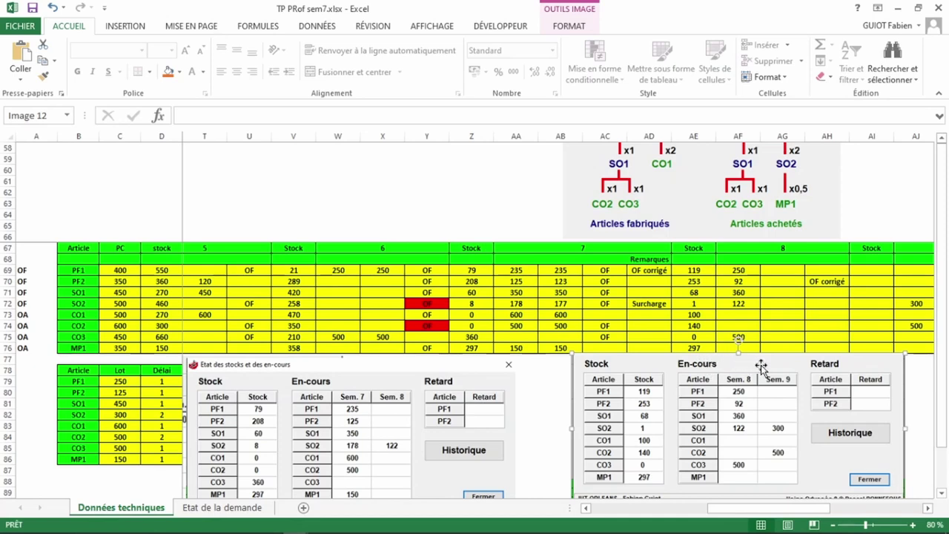
left_click_drag(762, 366, 530, 368)
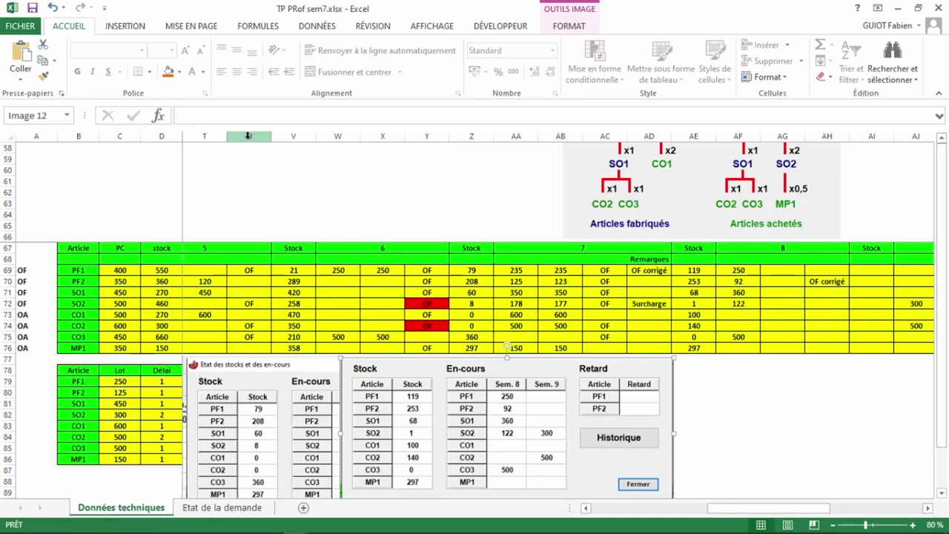
- Save a copy of the workbook as TP PRof sem8.xlsx in the TP Prof folder
left_click(32, 9)
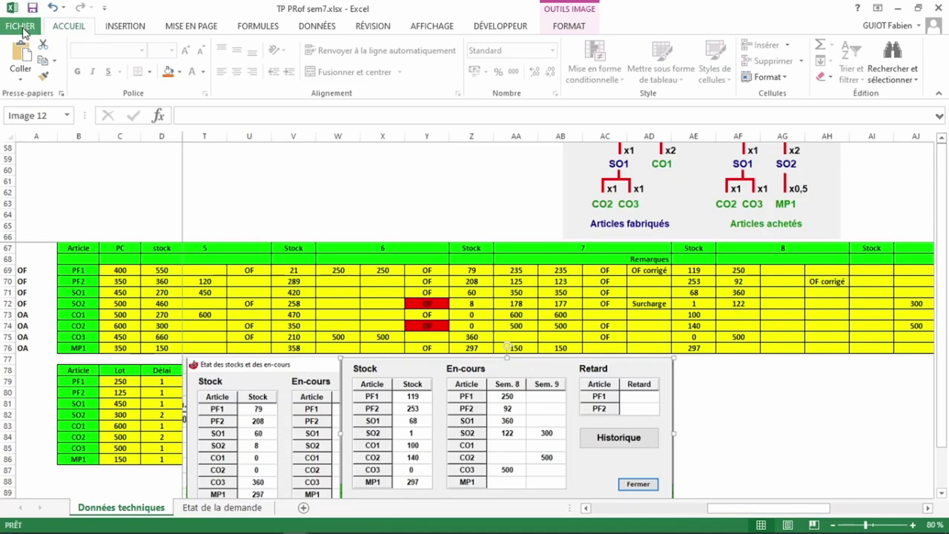
left_click(21, 27)
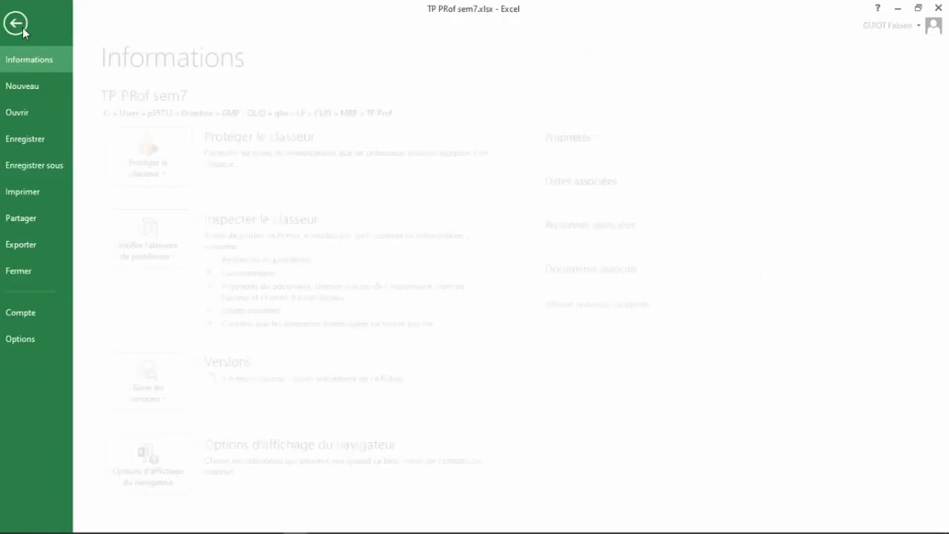
left_click(43, 168)
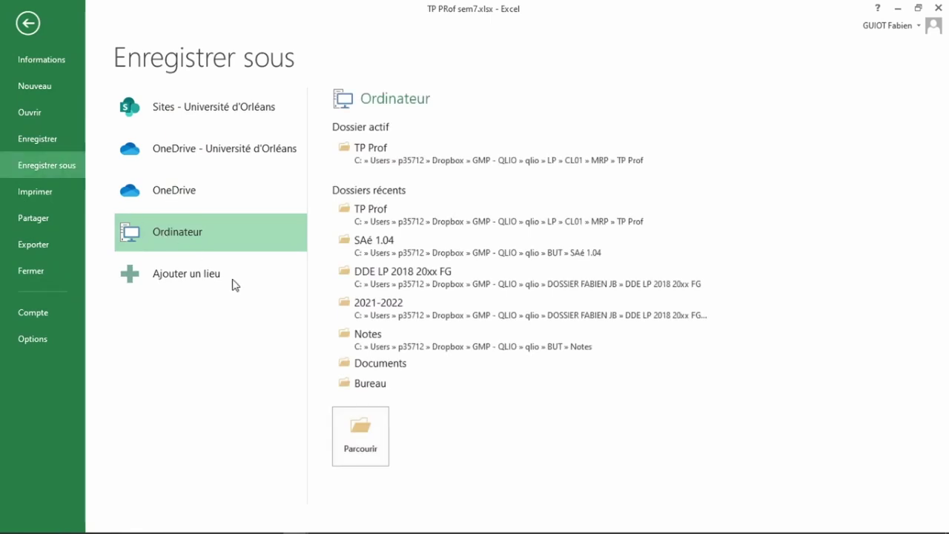
left_click(360, 430)
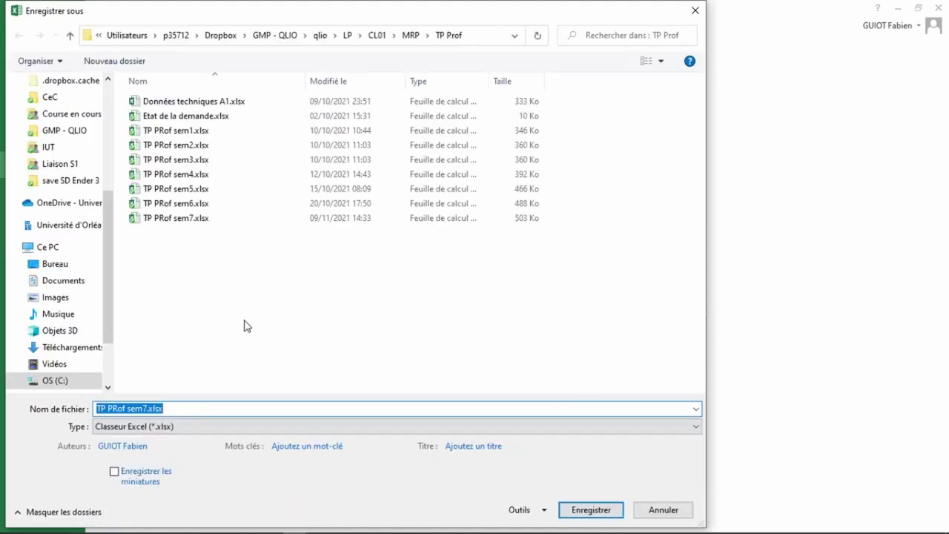
left_click(146, 408)
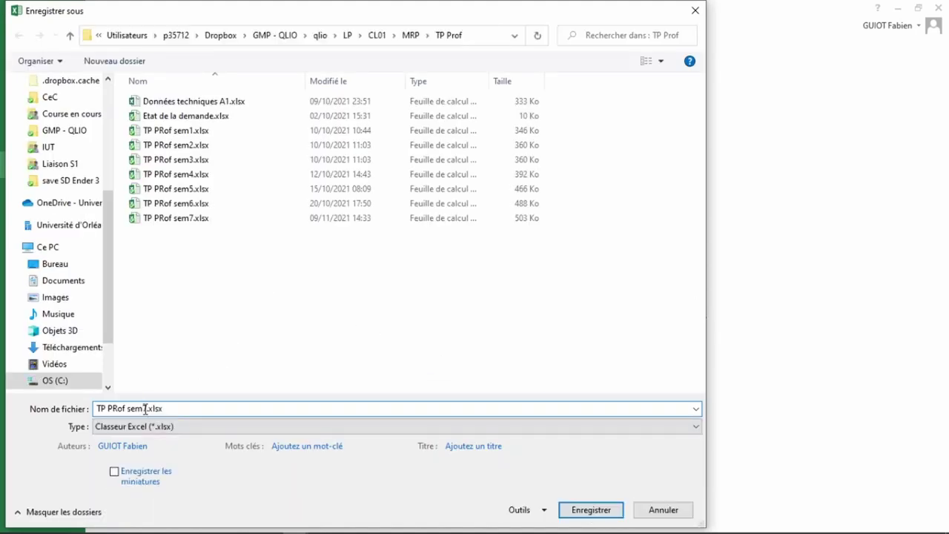
type("8")
key("Return")
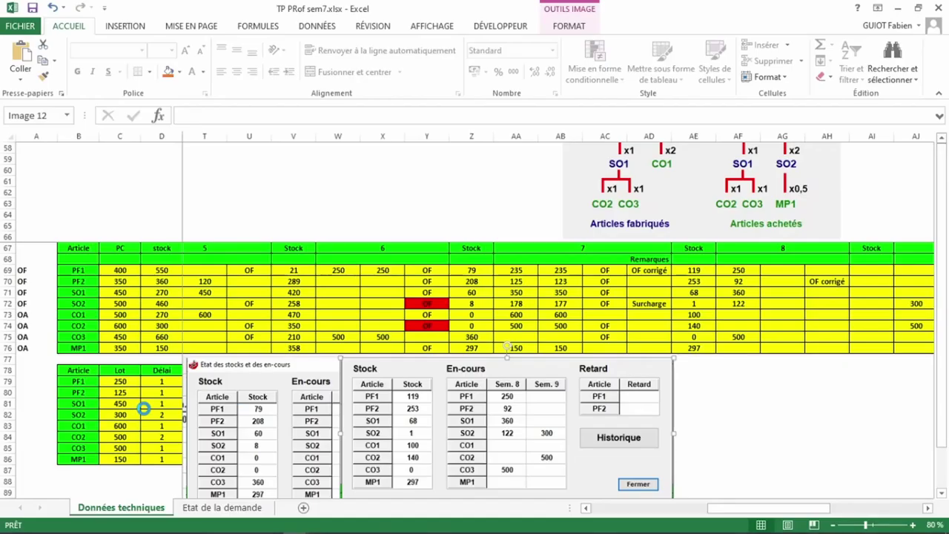
- Enter OF for PF1 in cell AH69 of the week 8 section
left_click(751, 438)
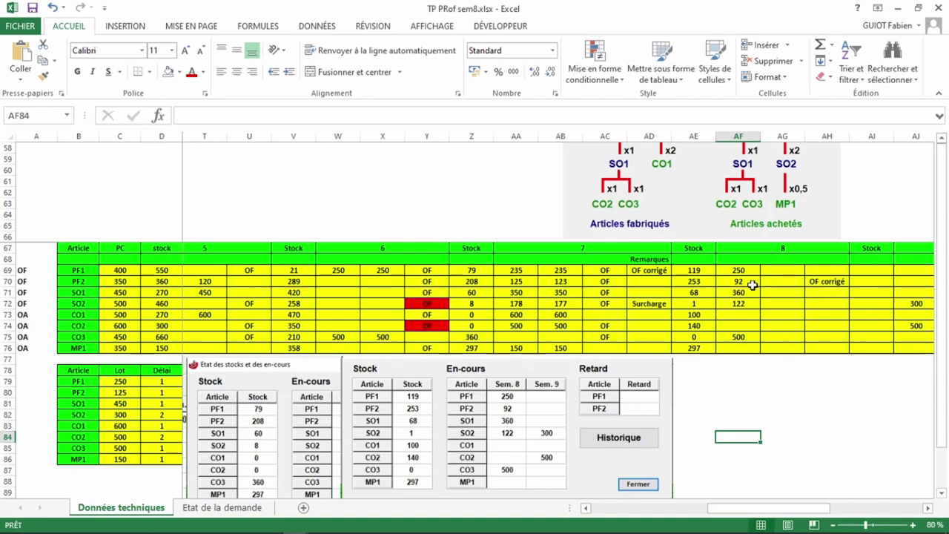
left_click(708, 271)
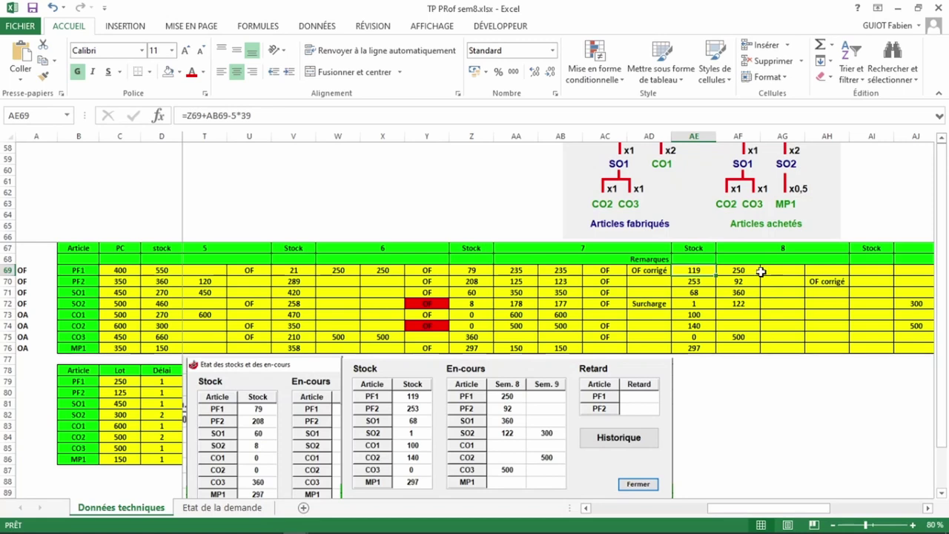
left_click(819, 270)
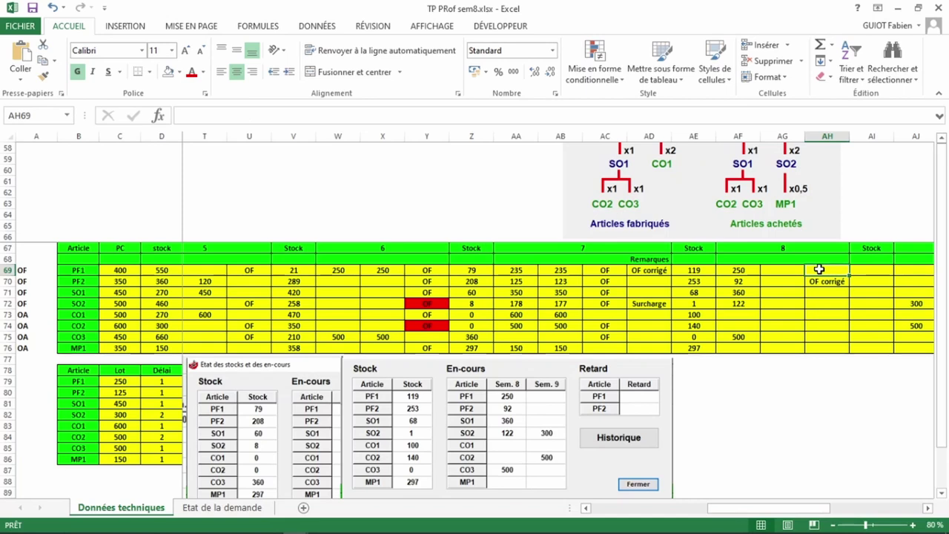
type("OF")
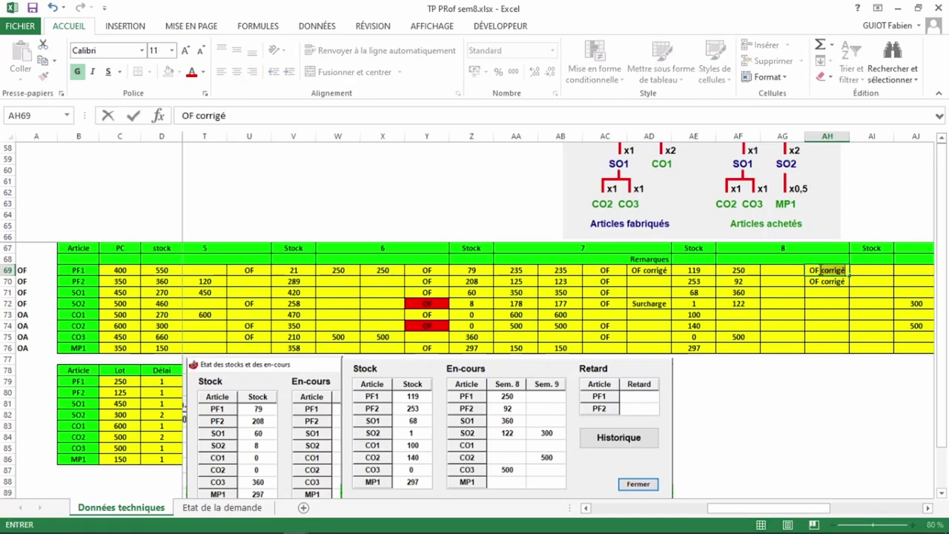
key("BackSpace")
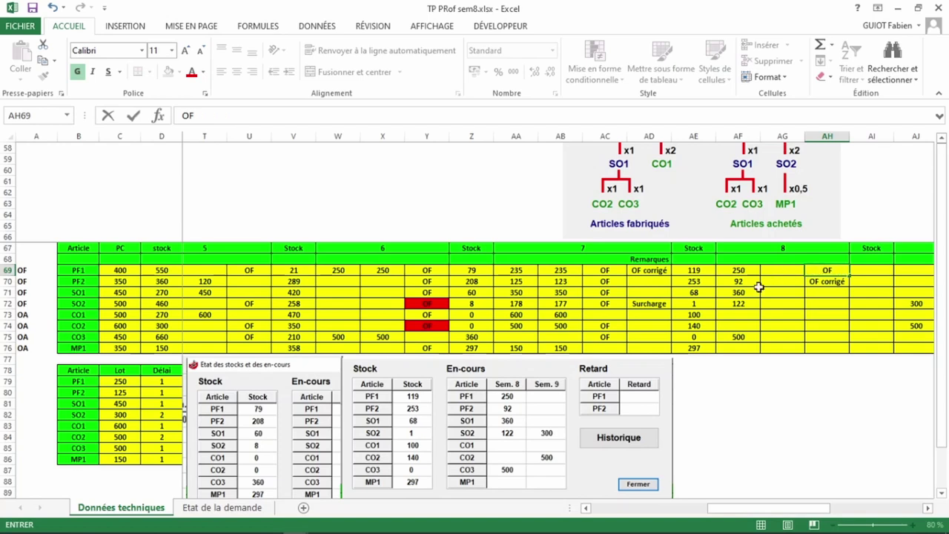
left_click(709, 280)
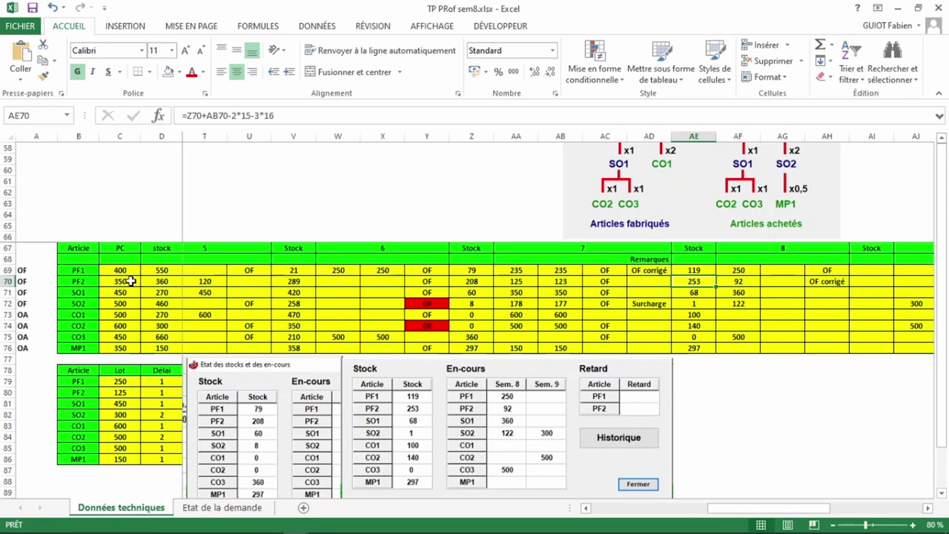
key("ctrl+c")
scroll(815, 282, "right", 1)
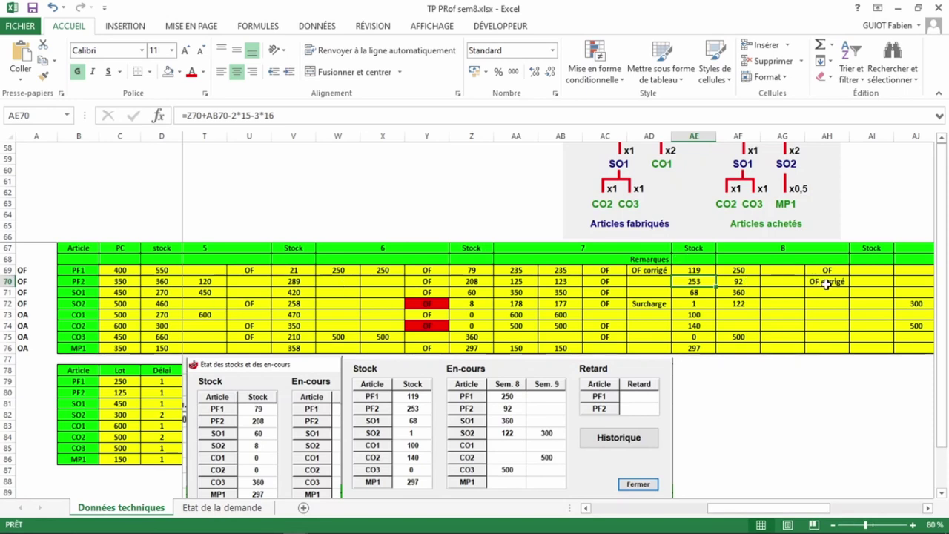
left_click(783, 283)
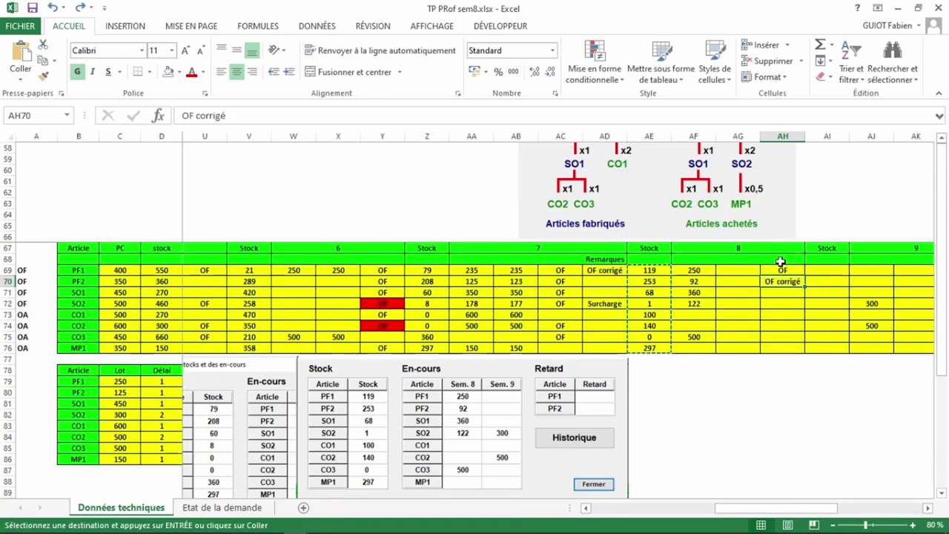
- Unmerge the week 8 header in row 67 and insert a new column at AH
left_click(733, 248)
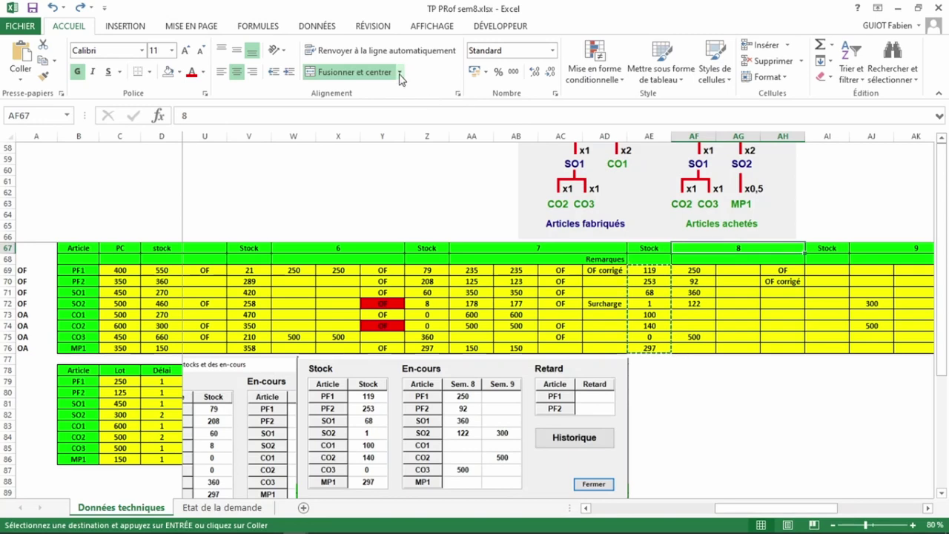
left_click(349, 70)
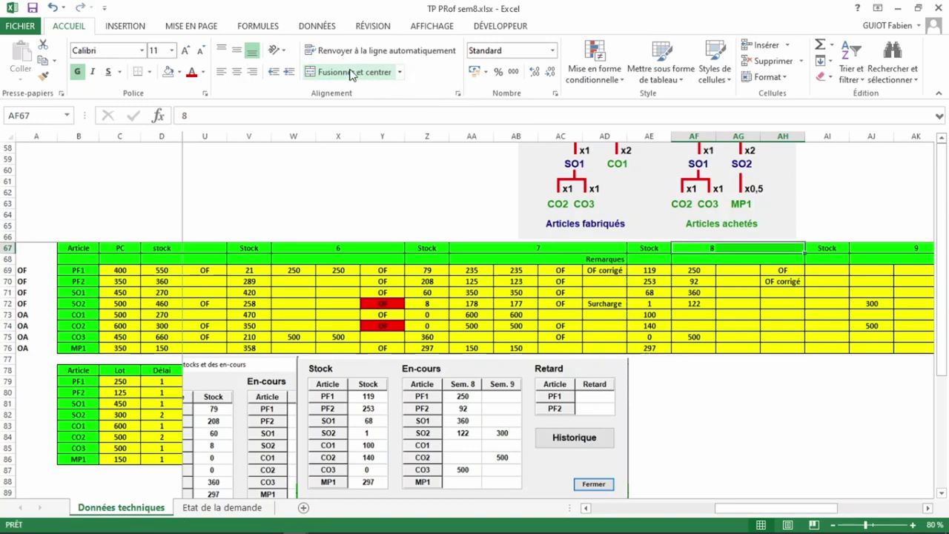
left_click(793, 248)
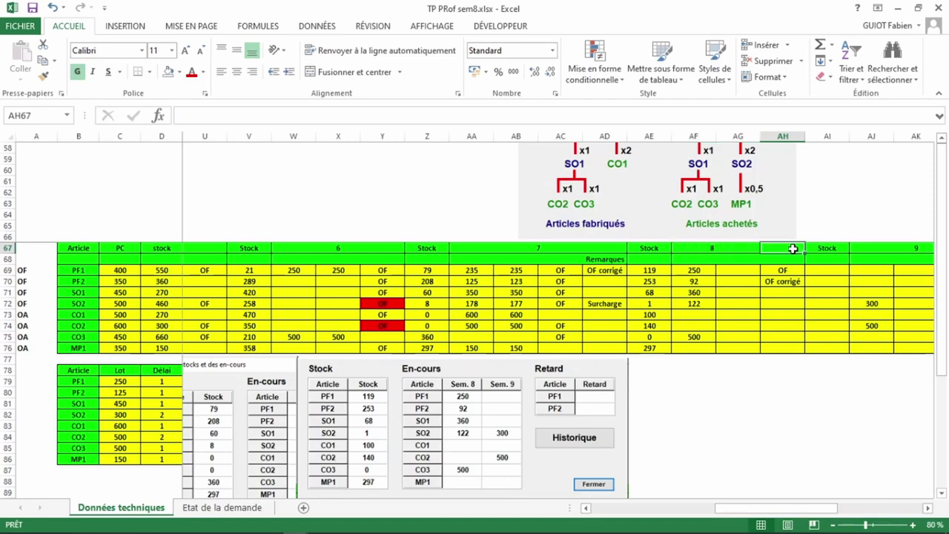
left_click(781, 136)
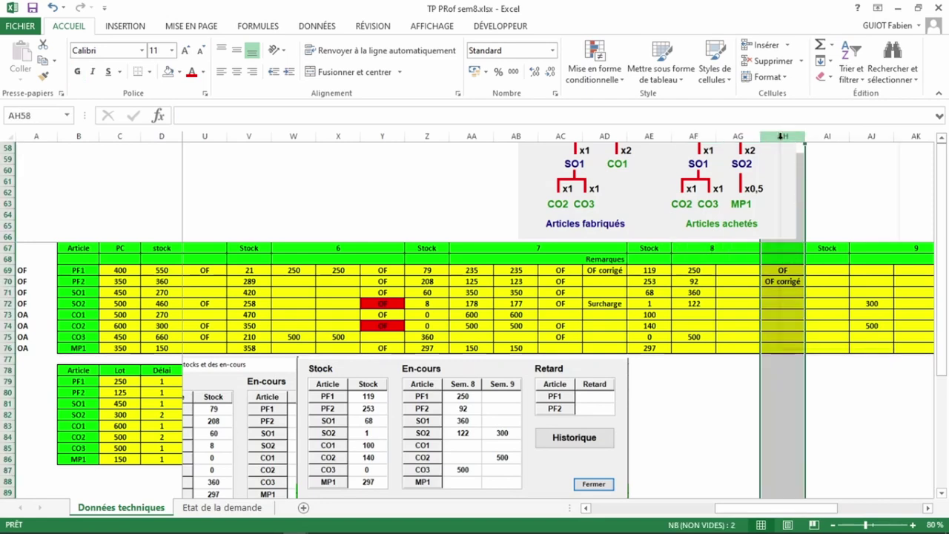
right_click(781, 139)
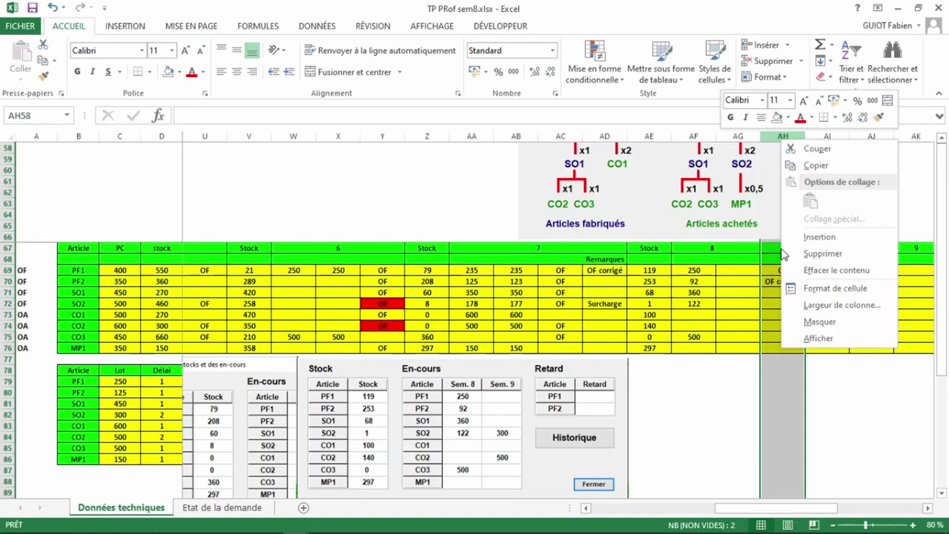
left_click(844, 254)
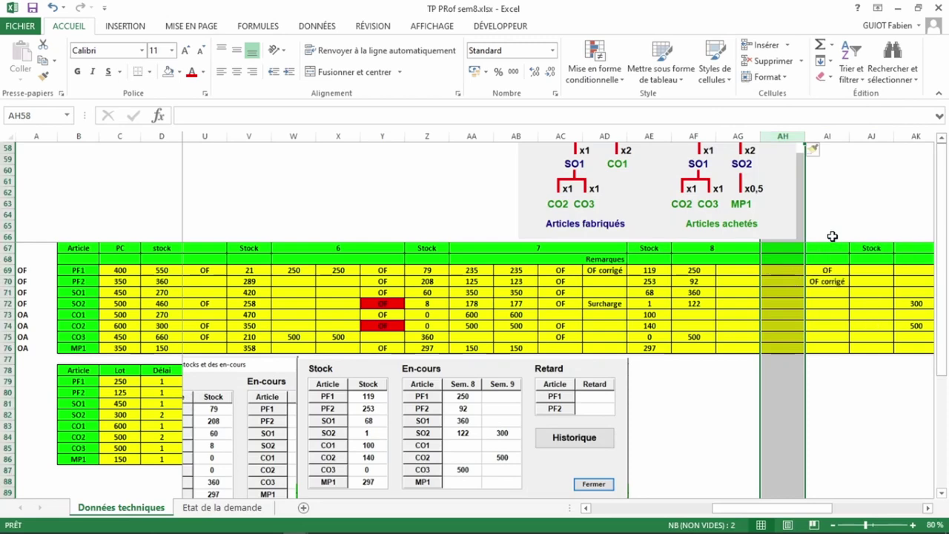
- Clear the OF entry for PF1 in AI69 and enter OF in the new column's cell AH69 instead
left_click(787, 270)
key("Right")
key("Delete")
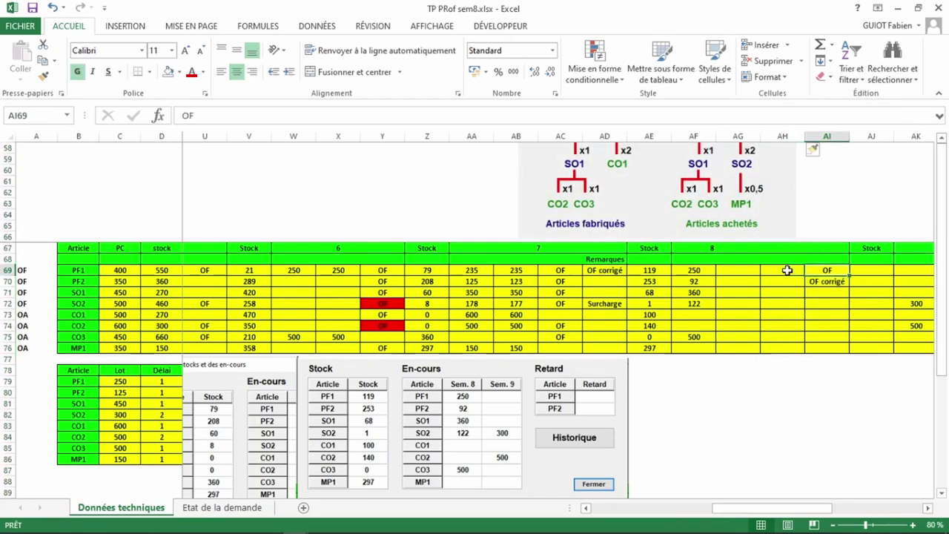
key("Left")
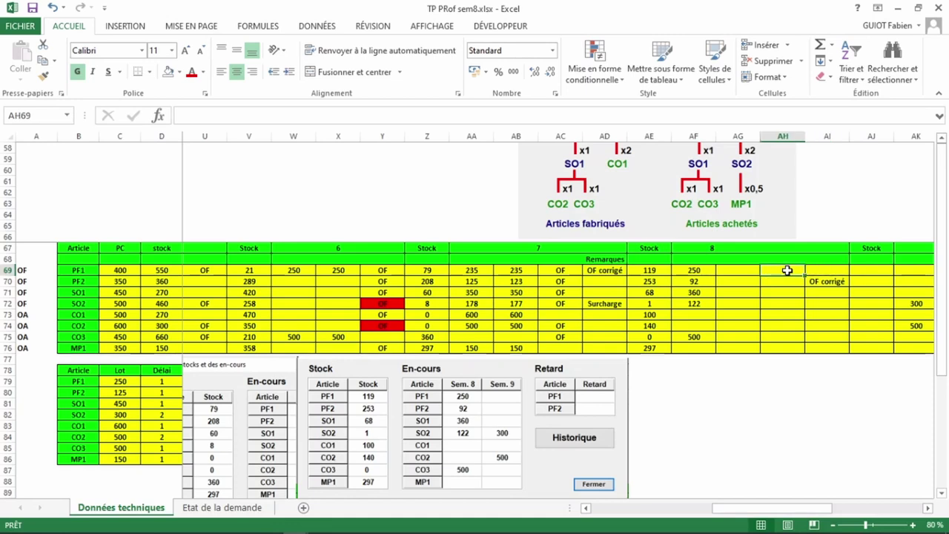
type("OF")
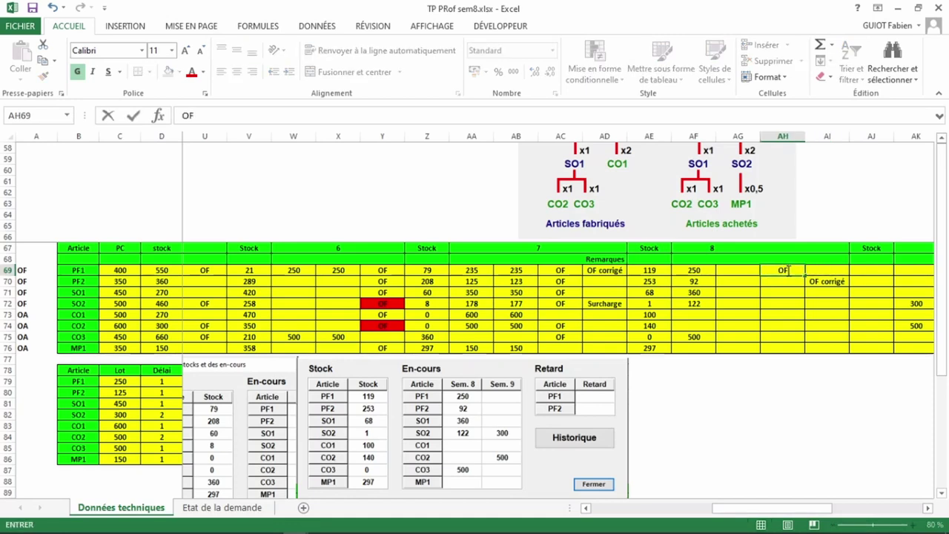
key("Return")
- Enter OF for PF2 in cell AH70 of the new column
key("Return")
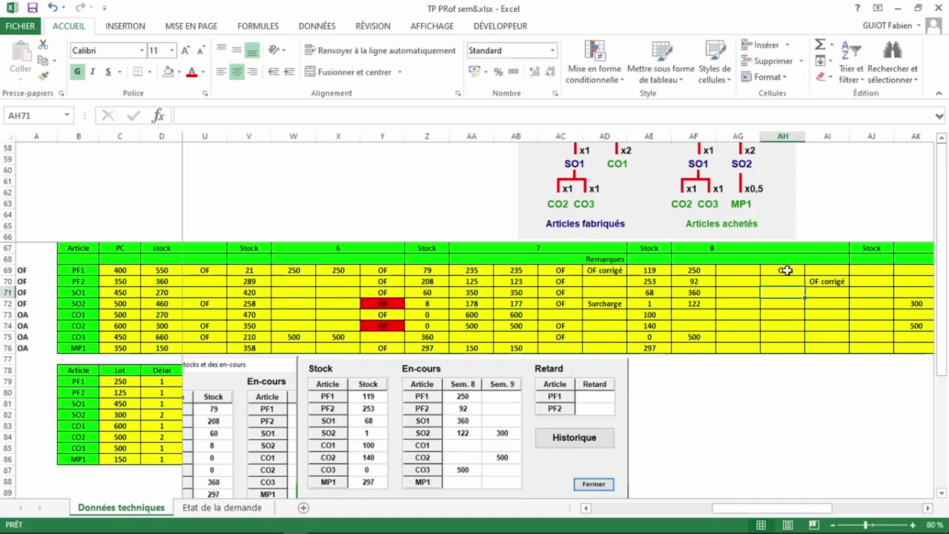
key("Up")
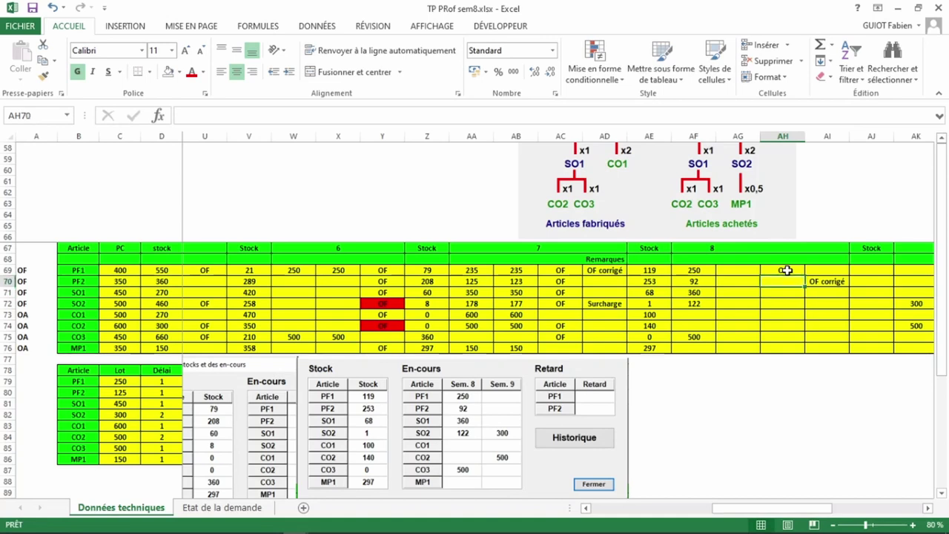
type("OF")
key("Return")
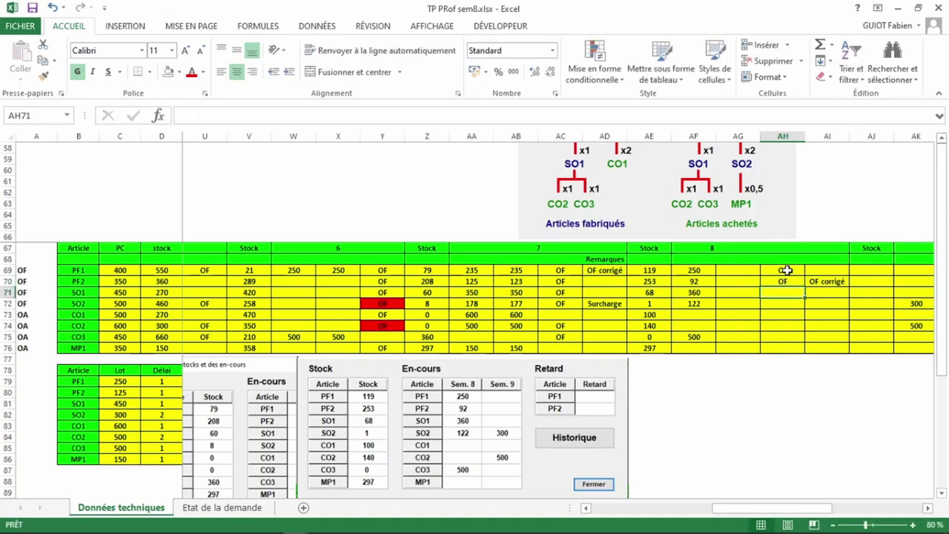
- Enter the week 9 quantities: 125 for PF2 in cell AK70 and 250 for PF1 in AK69
left_click(912, 282)
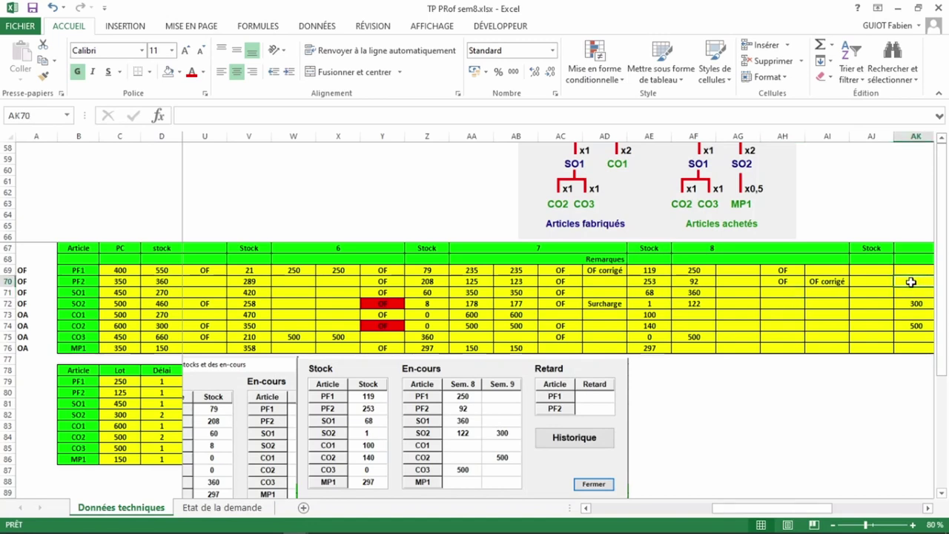
type("125")
key("Up")
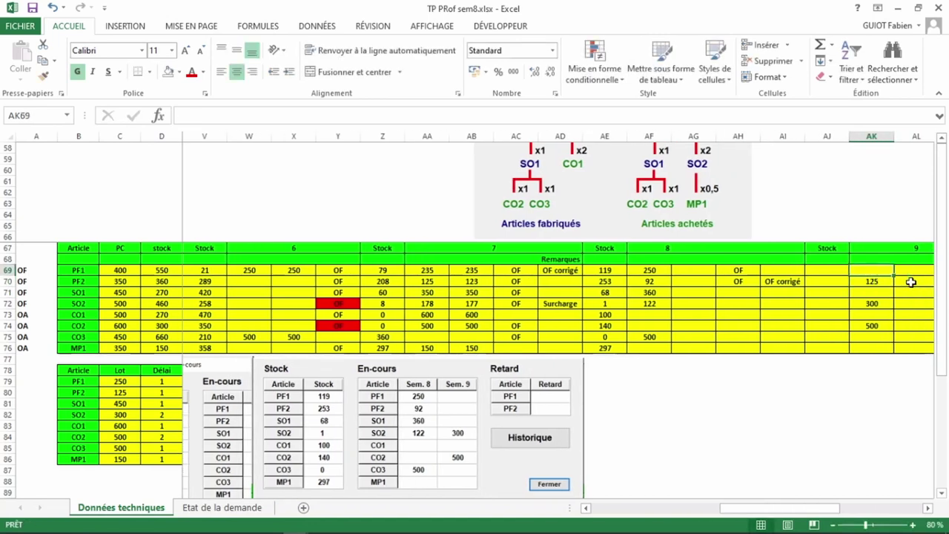
type("250")
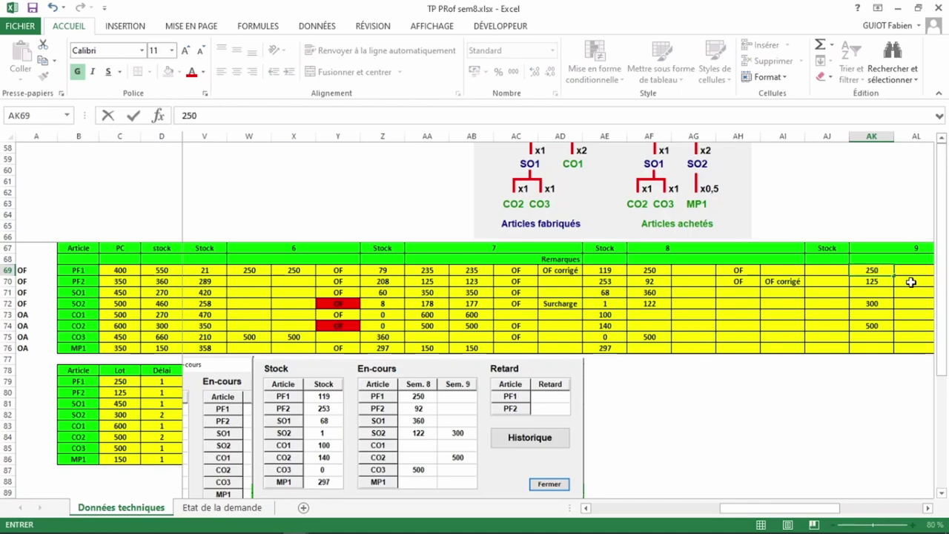
key("Left")
key("Left")
key("Left")
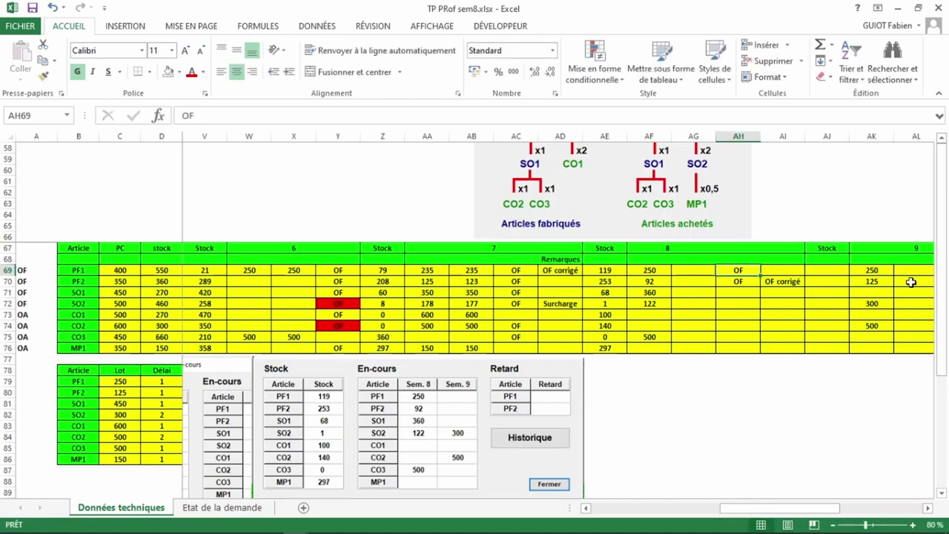
- Merge and center the week 8 header across cells AF67 to AI67
left_click(641, 249)
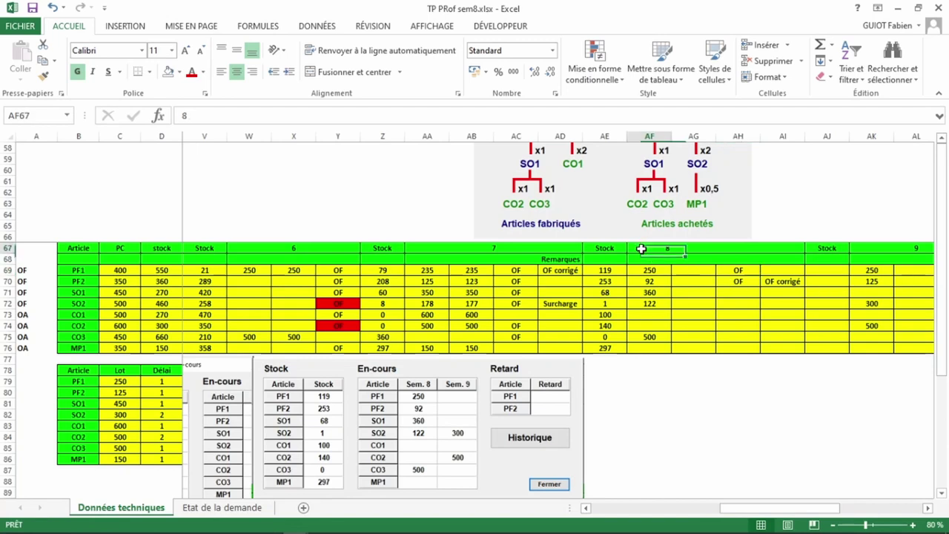
key("alt+h")
key("m")
key("u")
left_click_drag(642, 249, 797, 249)
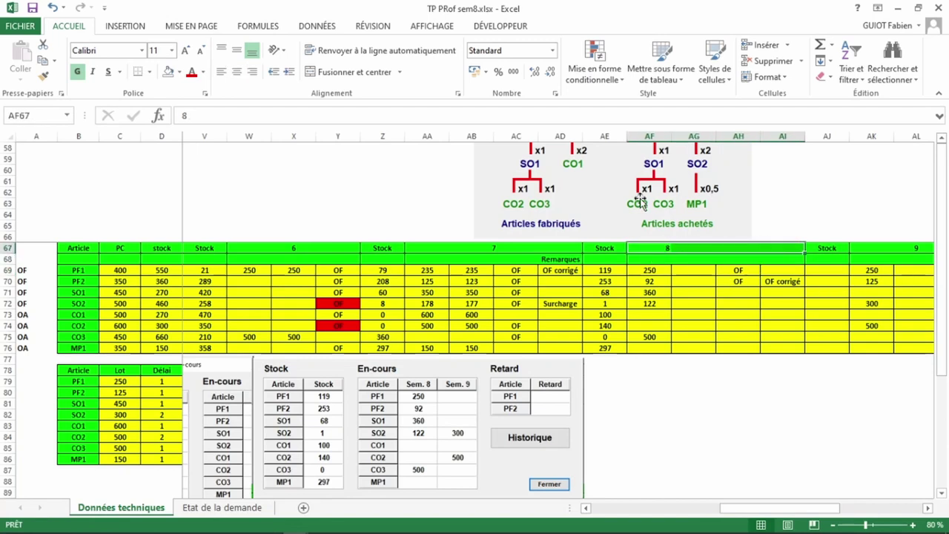
left_click(327, 74)
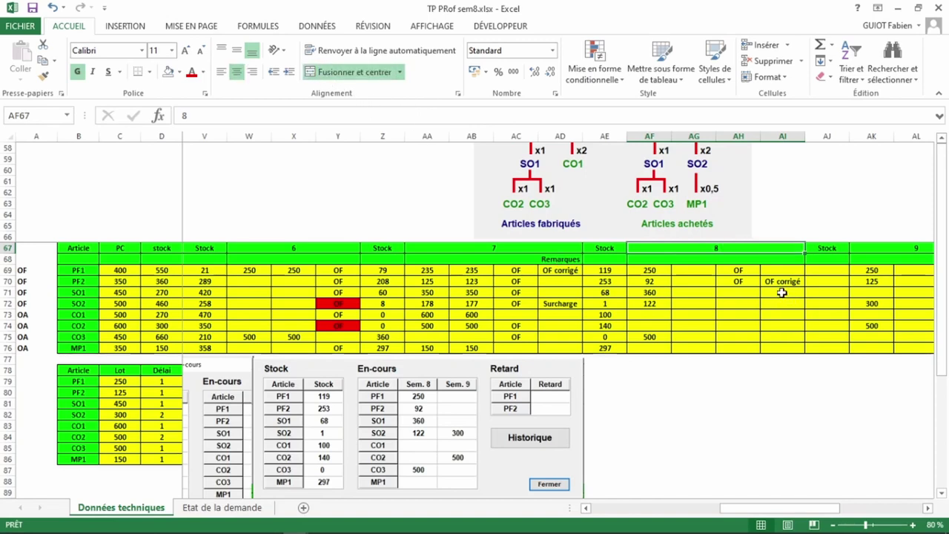
key("alt+Tab")
key("alt+Tab")
key("alt+Tab")
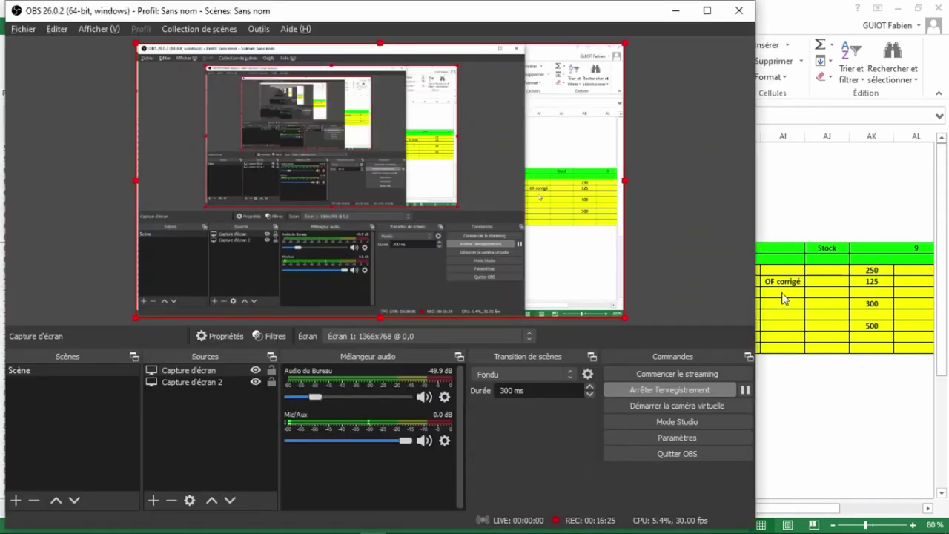
left_click(784, 297)
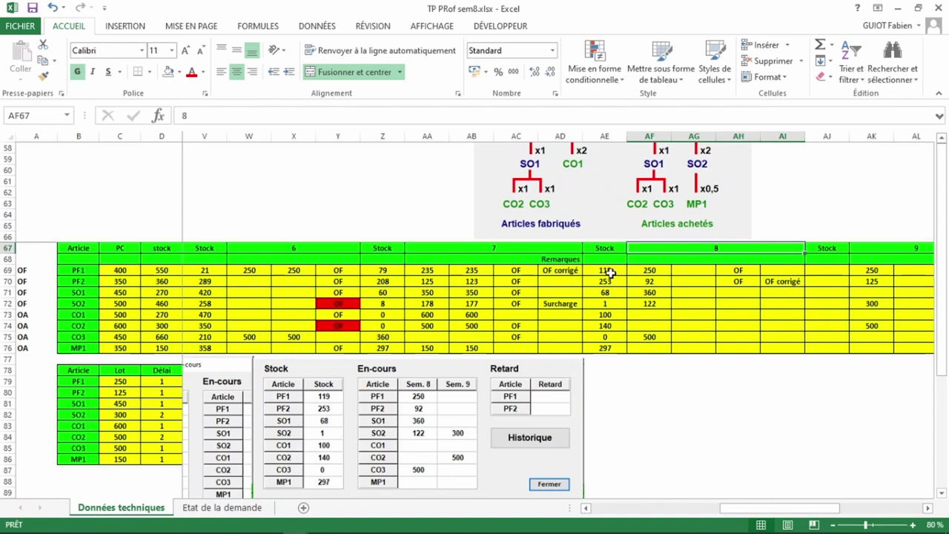
- Copy the stock formulas from AE69:AE76 into the stock column after week 8, starting at AJ69, and check PF1's formula
left_click_drag(608, 271, 606, 341)
key("ctrl+c")
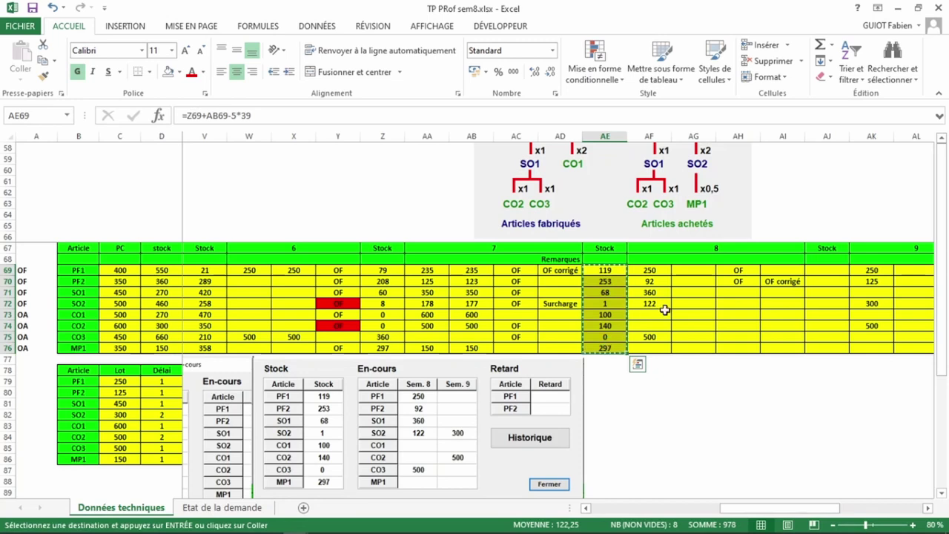
left_click(826, 271)
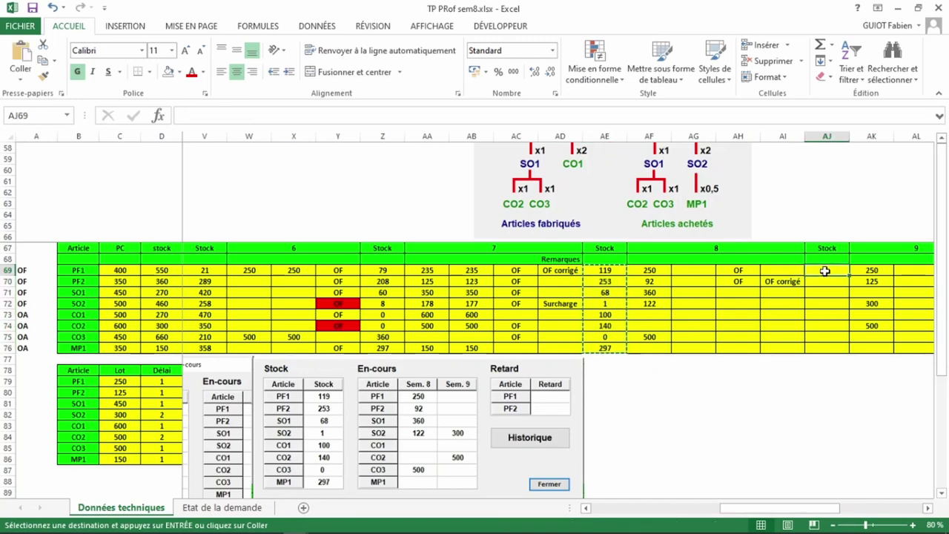
key("ctrl+v")
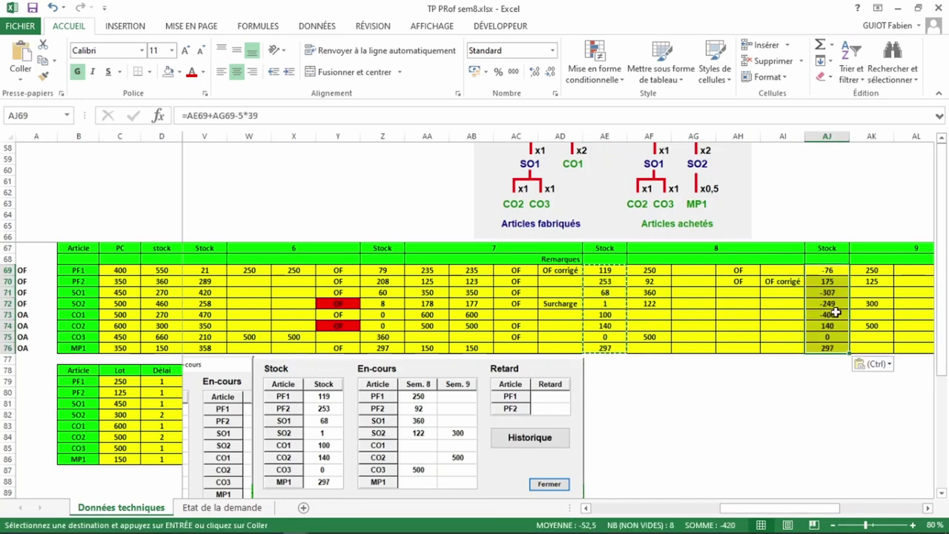
left_click(827, 270)
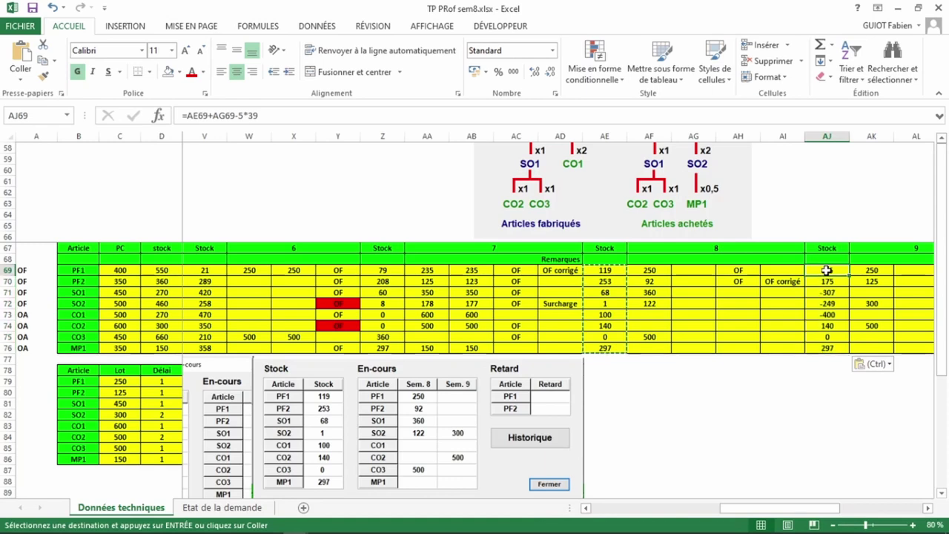
key("Escape")
double_click(827, 271)
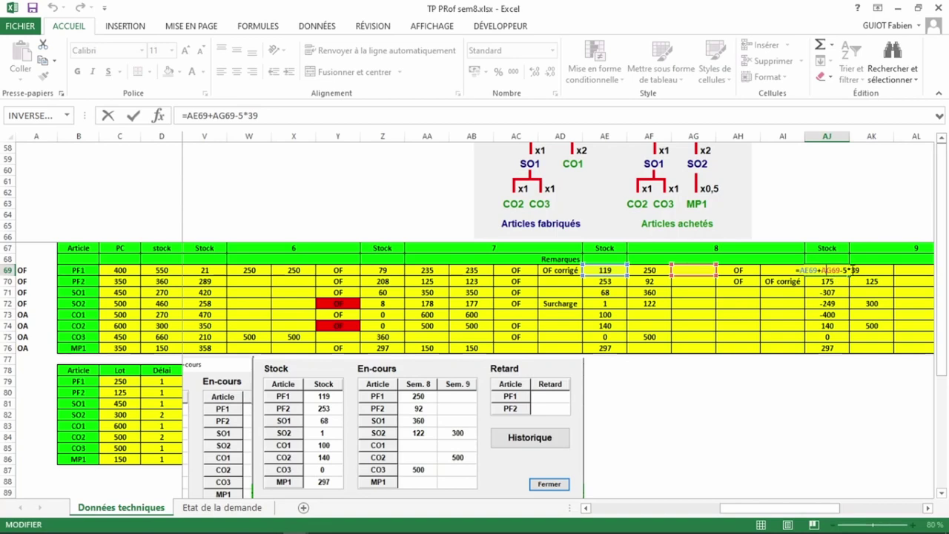
key("ctrl+Return")
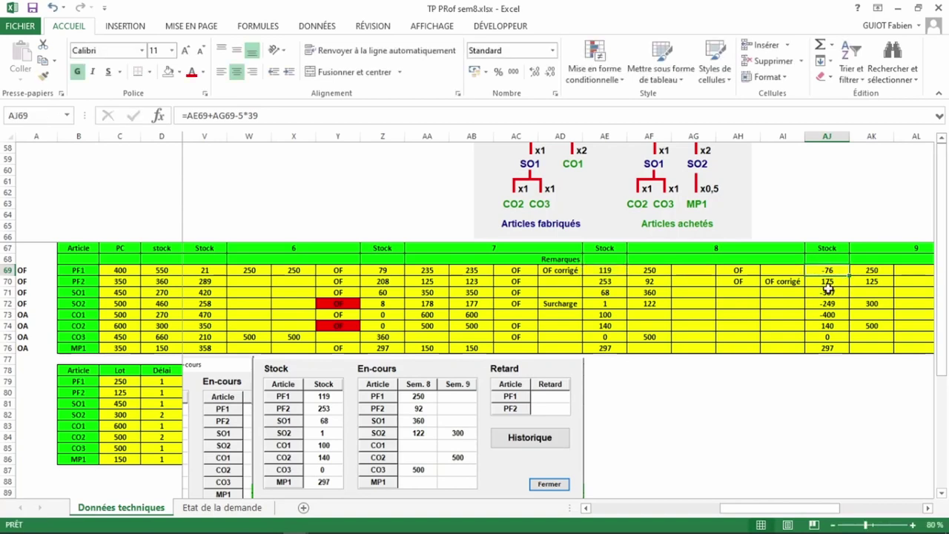
- Enter OF for SO1 in cell AH71 and its week 9 quantity of 450 in AK71
left_click(732, 293)
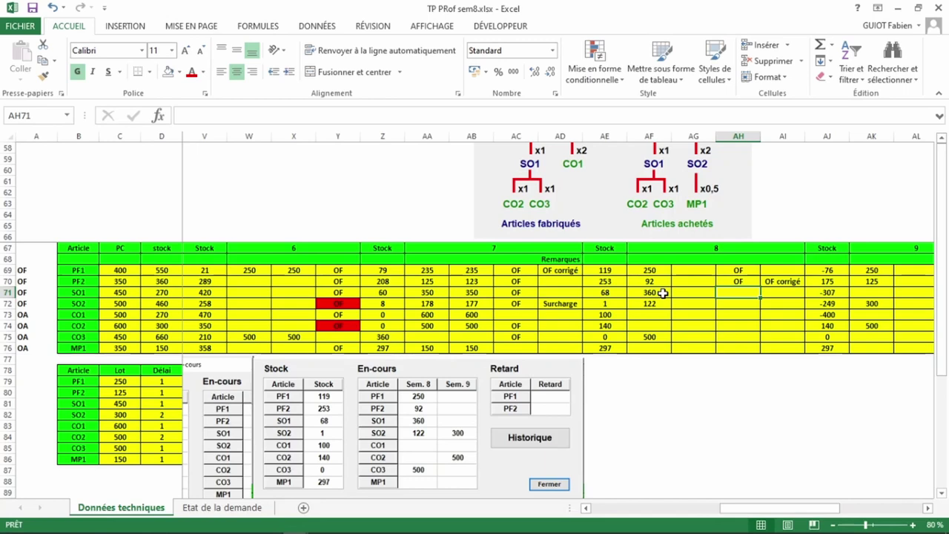
type("OF")
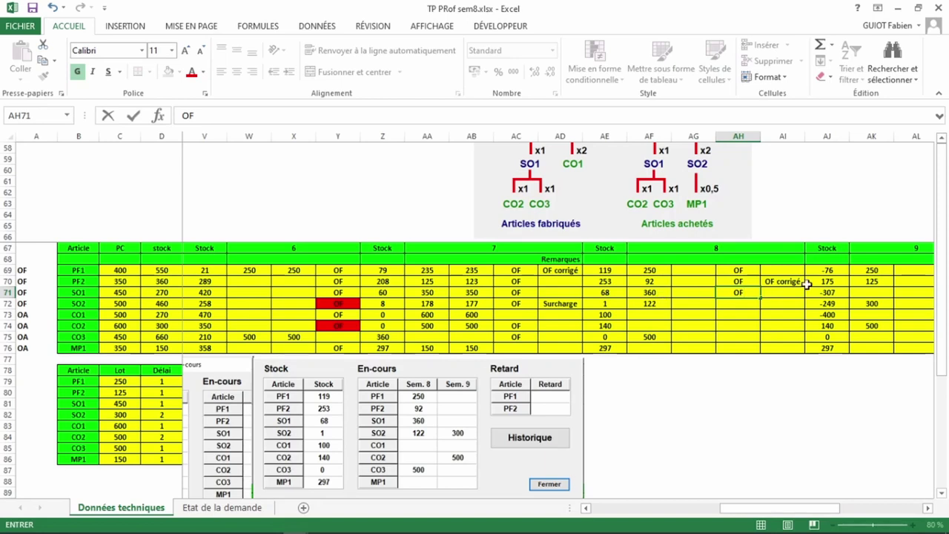
left_click(878, 295)
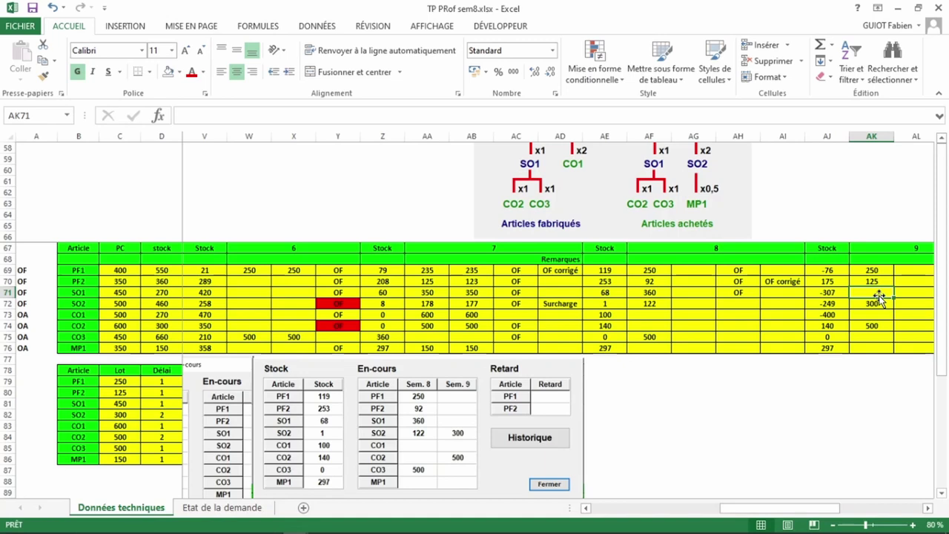
type("450")
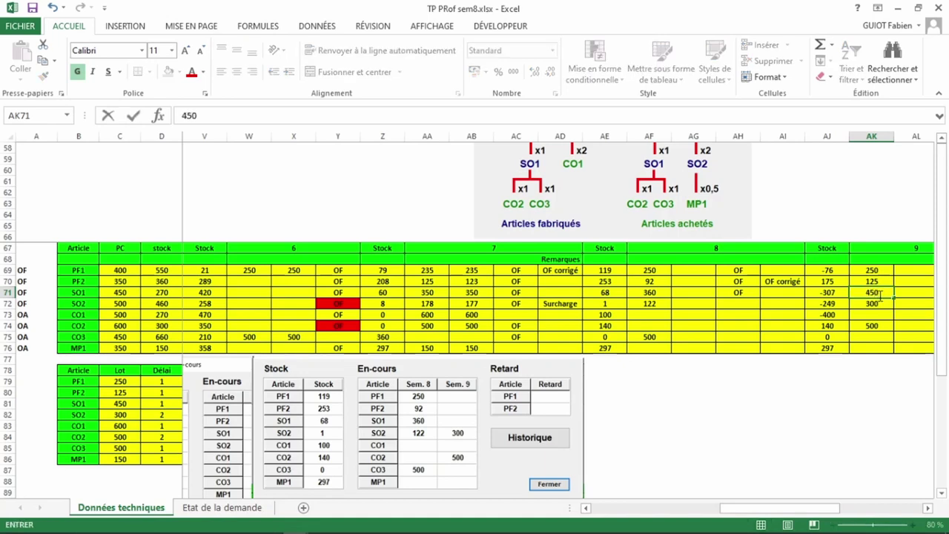
key("Left")
- Enter OF for SO2 in cell AH72 of the week 8 section
key("Left")
key("Left")
key("Down")
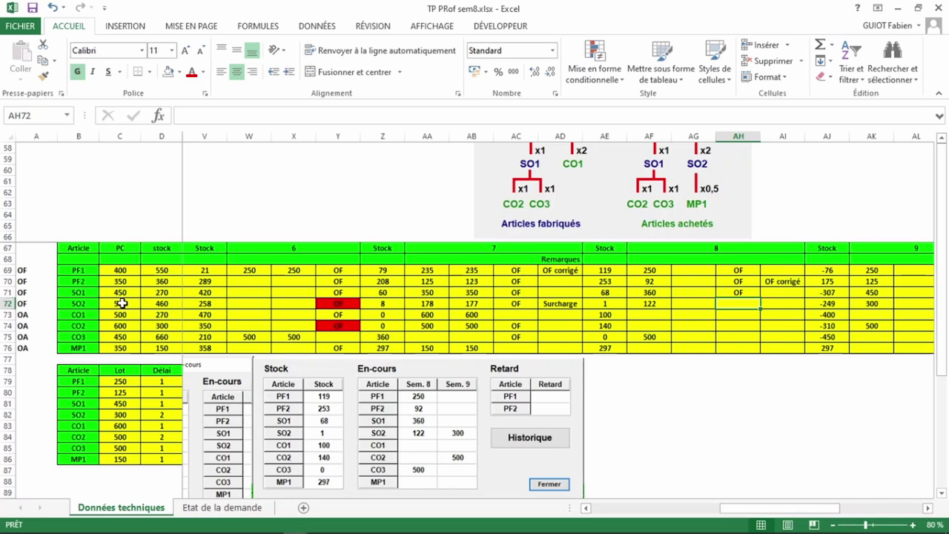
mouse_move(344, 300)
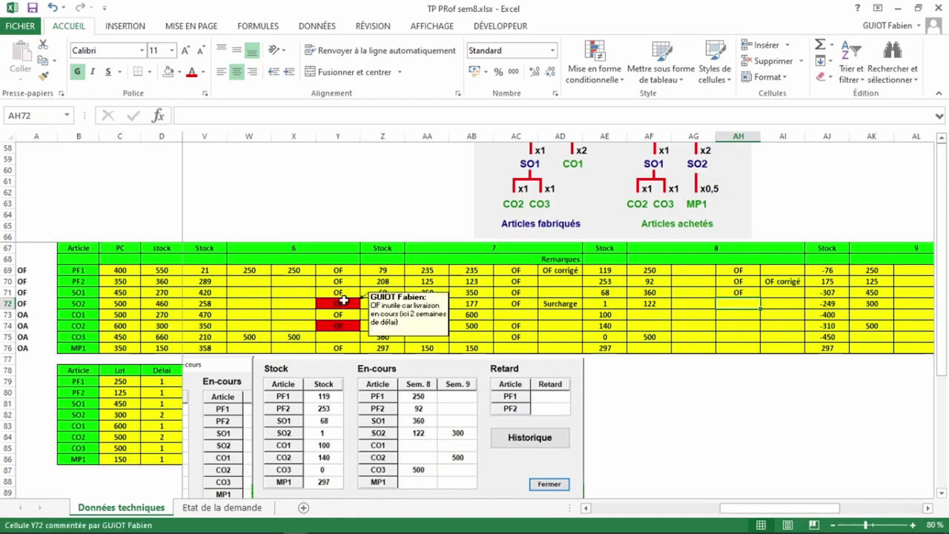
type("OF")
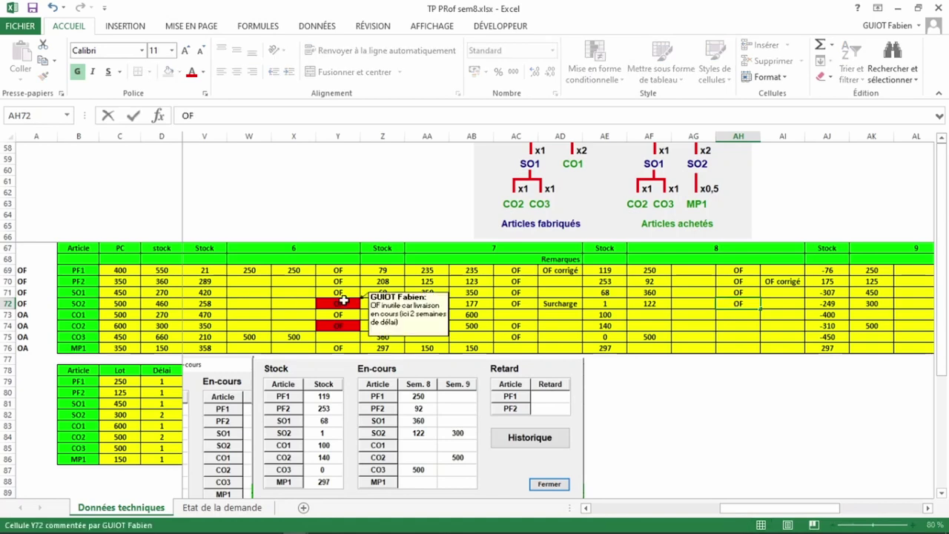
- Enter the quantity 300 for SO2 in cell AO72 of the week 10 section
left_click(871, 303)
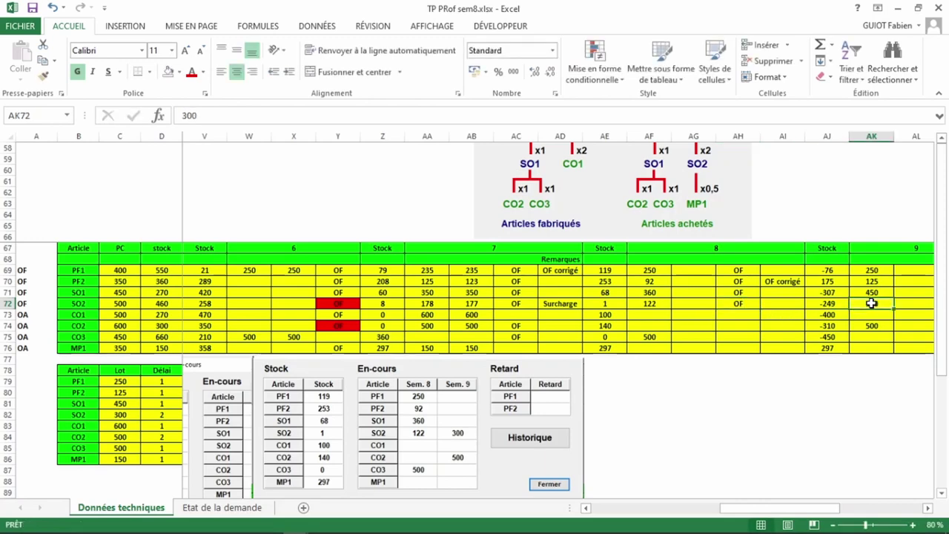
key("Right")
key("Right")
key("Right")
key("Right")
key("Right")
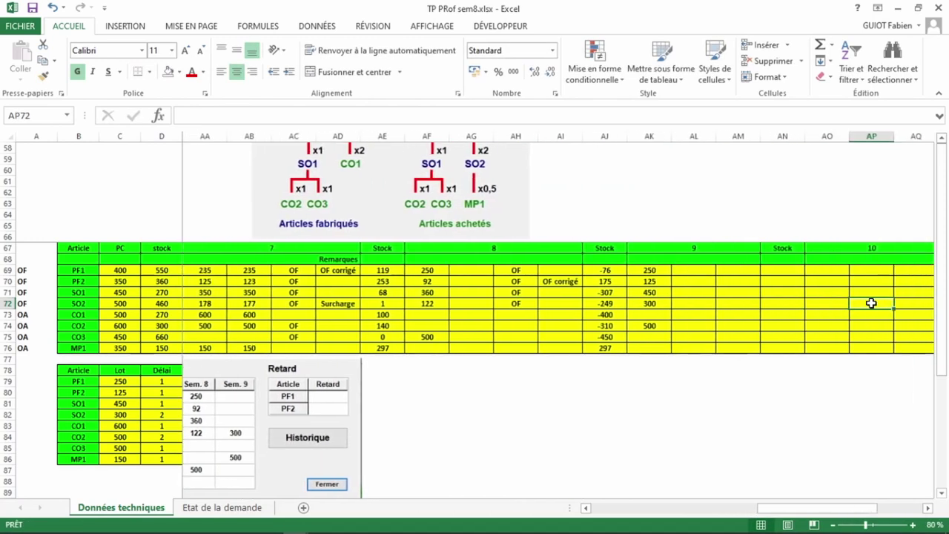
key("Left")
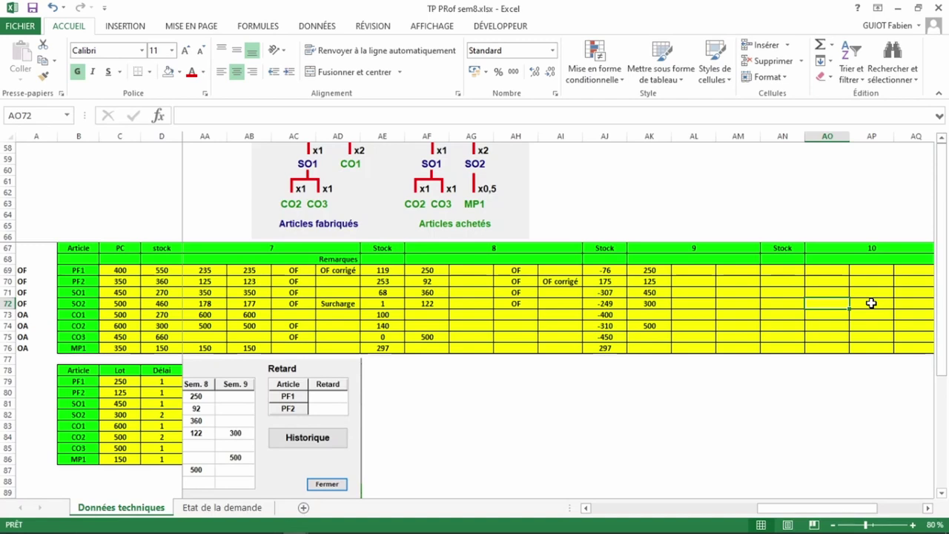
type("300")
key("Left")
key("Left")
key("Left")
key("Left")
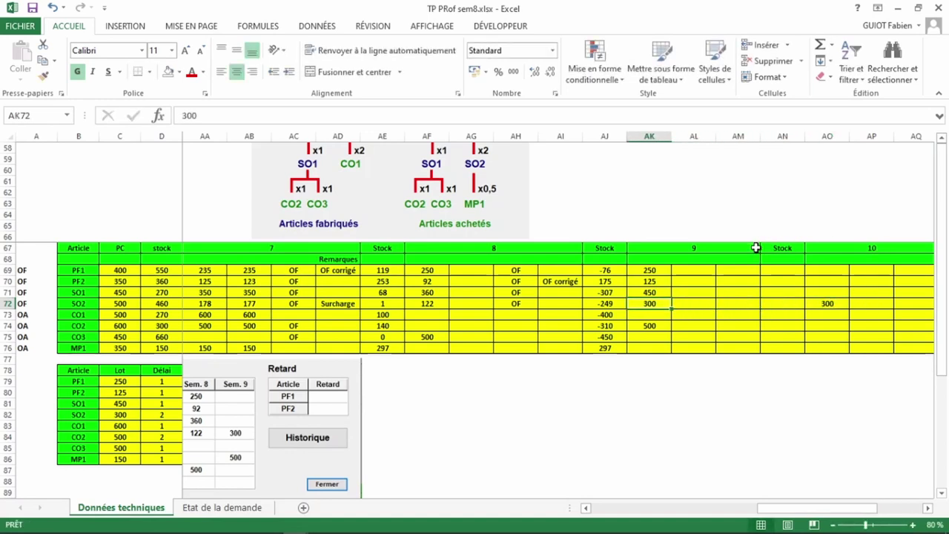
- Unmerge the week 9 header in row 67 and insert a new column at AM
left_click(697, 250)
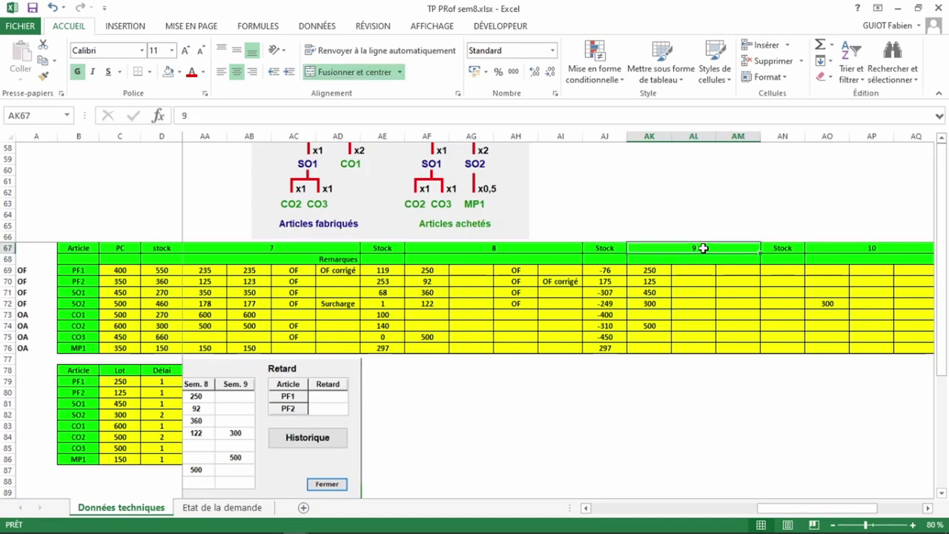
left_click(334, 72)
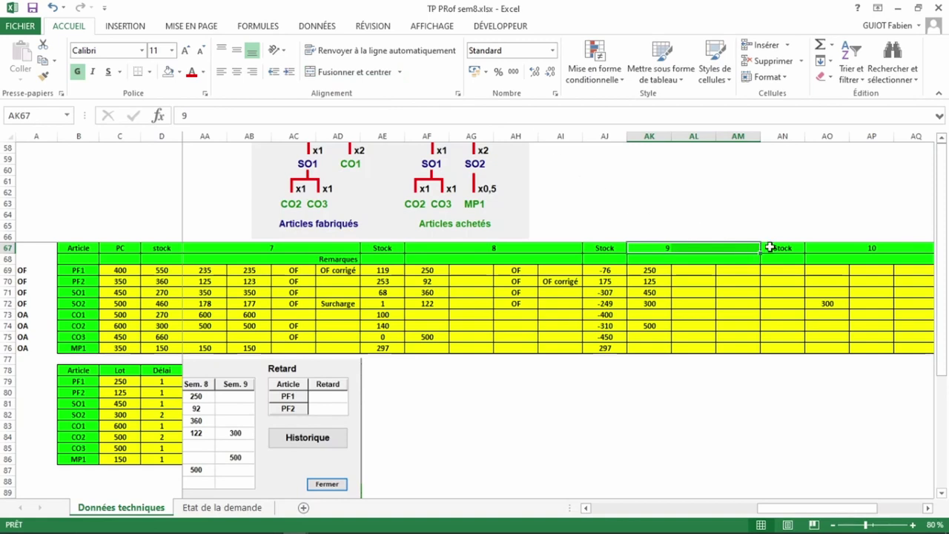
left_click(772, 136)
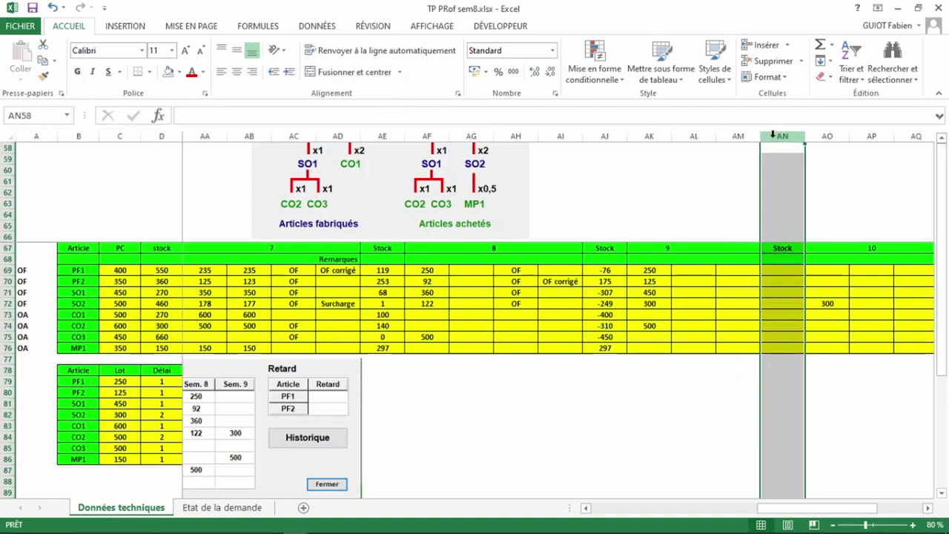
left_click(745, 136)
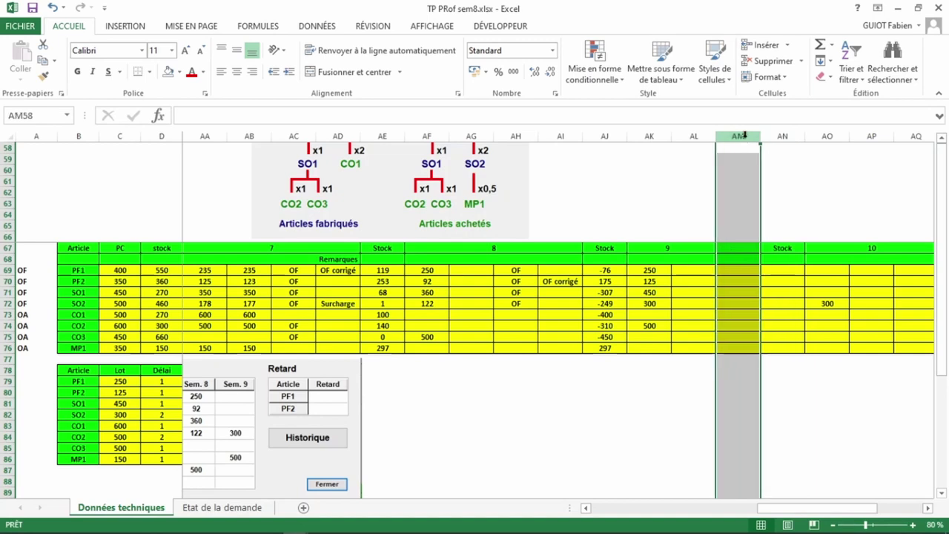
right_click(744, 137)
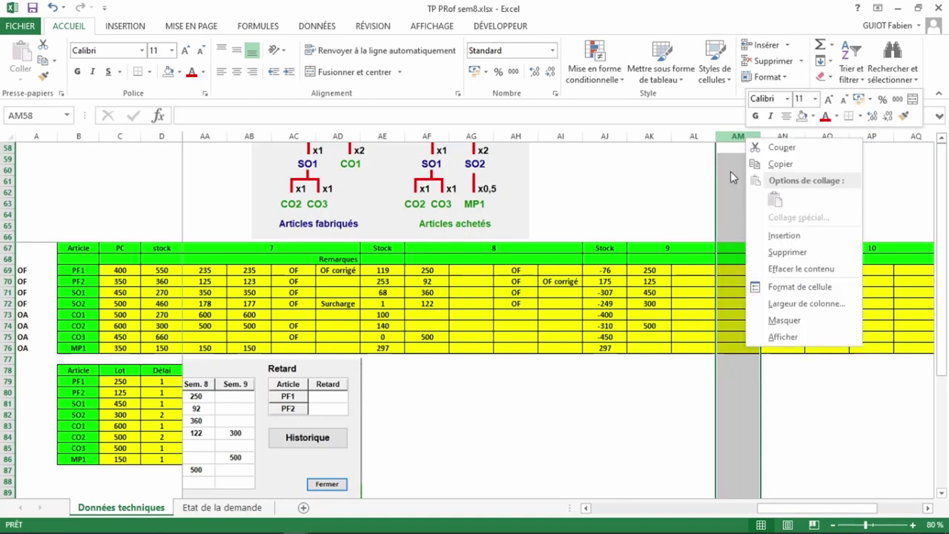
left_click(816, 239)
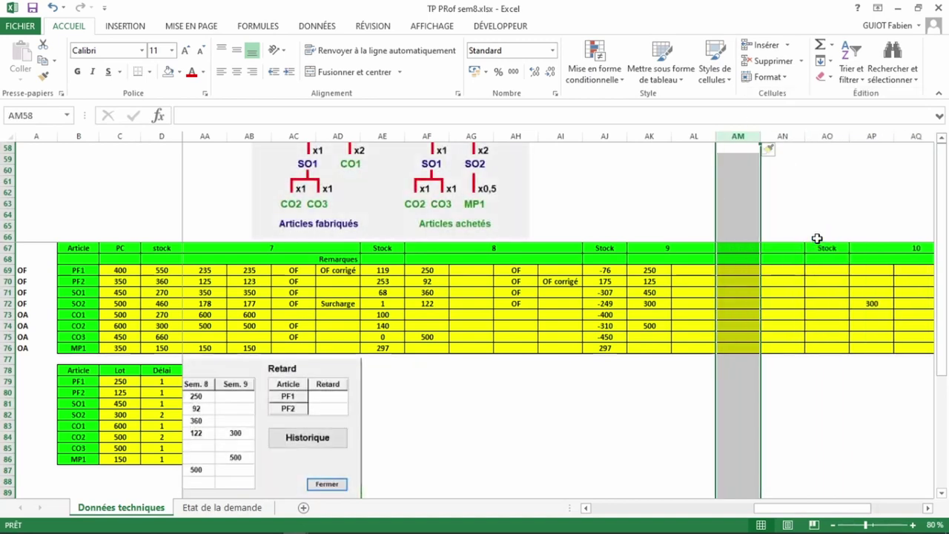
- Merge and center the week 9 header across cells AK67 to AN67
left_click(661, 249)
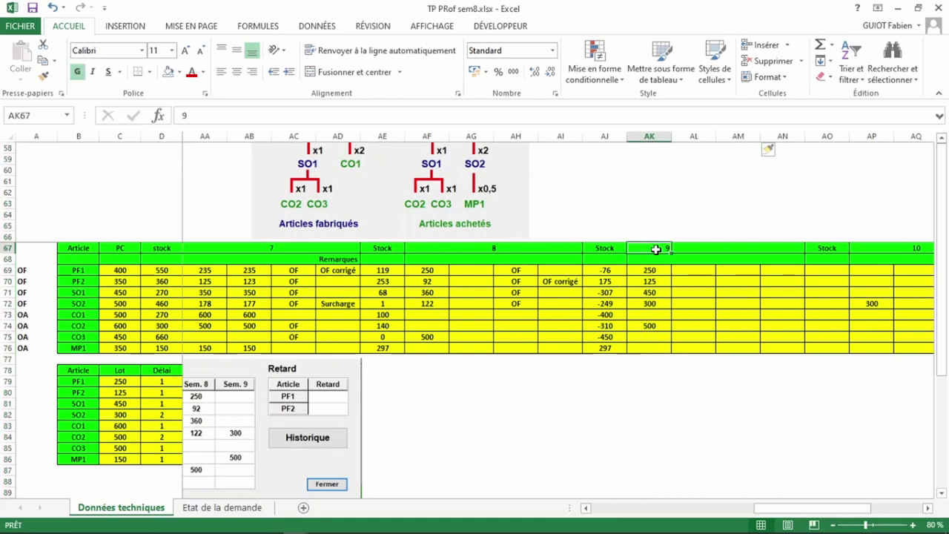
left_click_drag(668, 246, 778, 248)
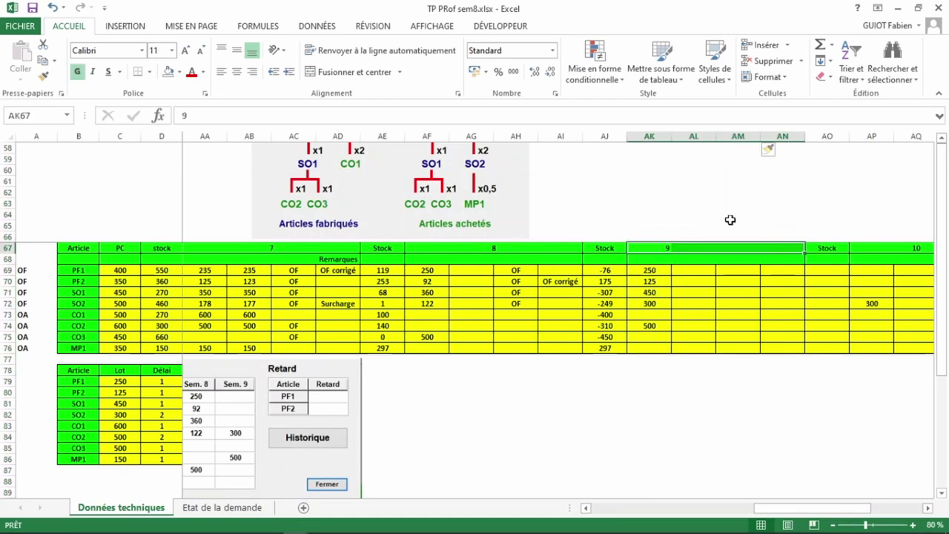
left_click(345, 72)
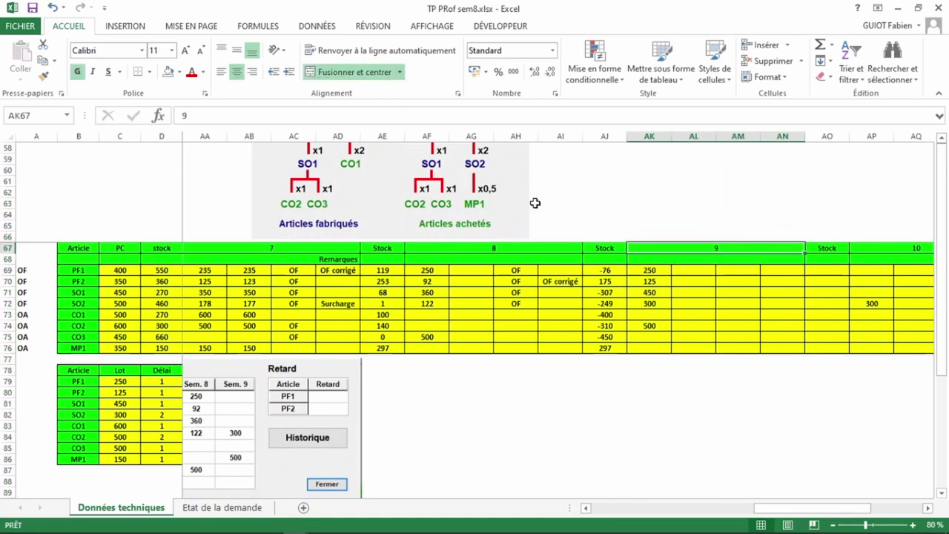
- Record an OF for CO1 in cell AH73 of week 8 and its expected quantity of 600 in cell AK73 of week 9
left_click(519, 315)
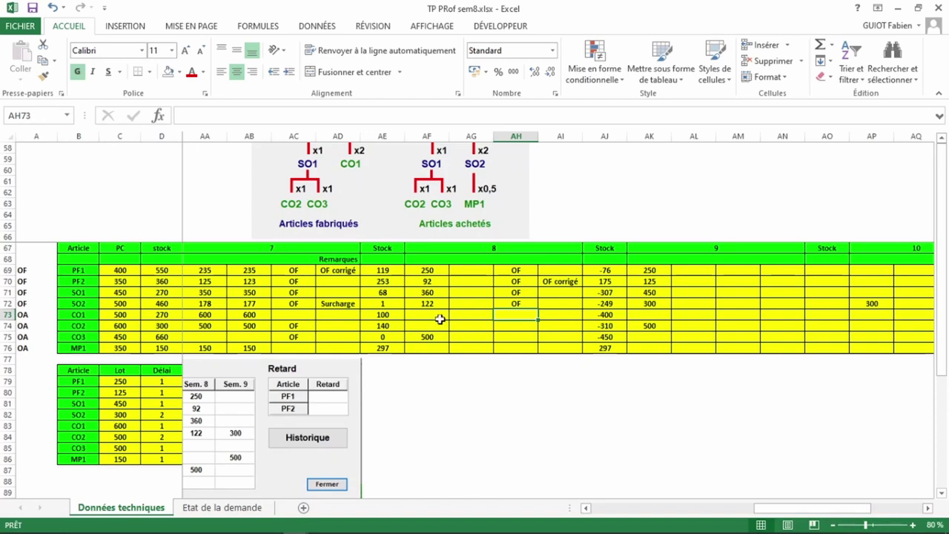
type("OF")
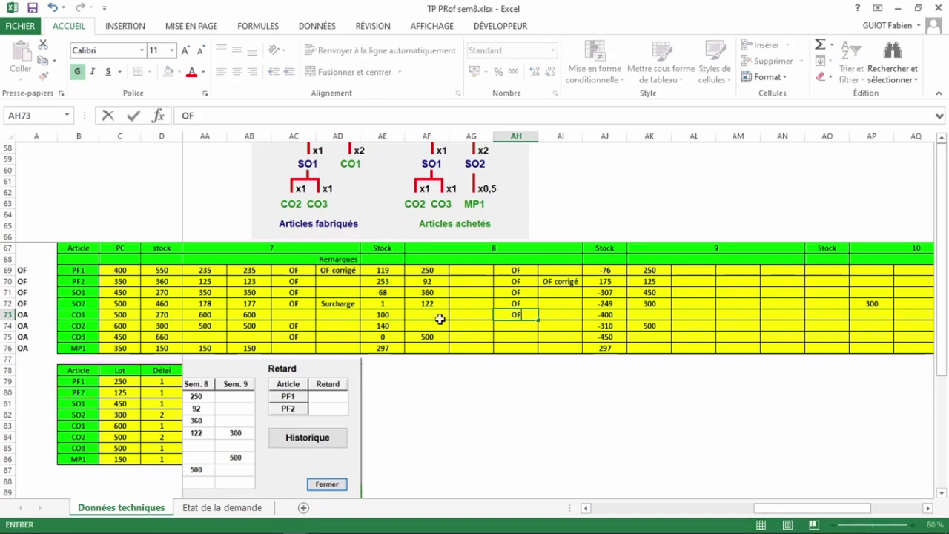
key("Tab")
key("Tab")
key("Tab")
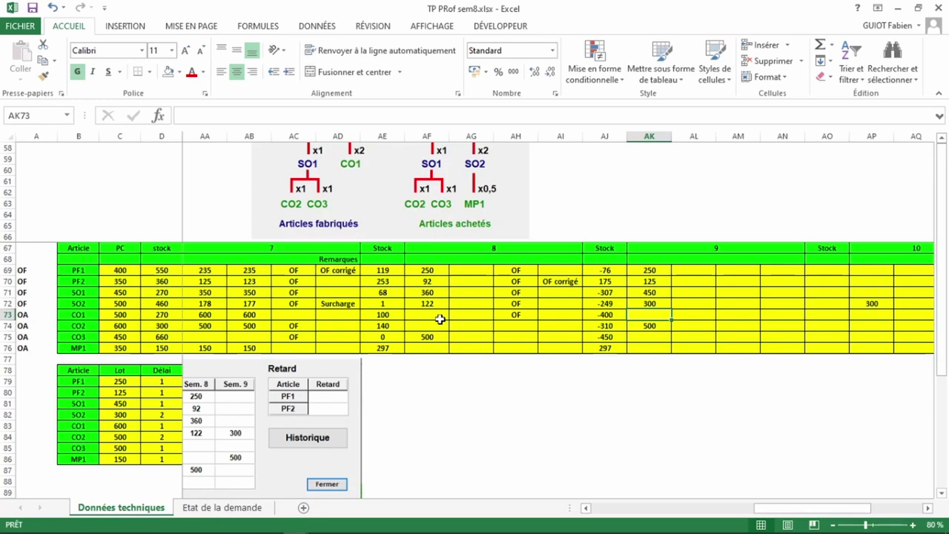
type("600")
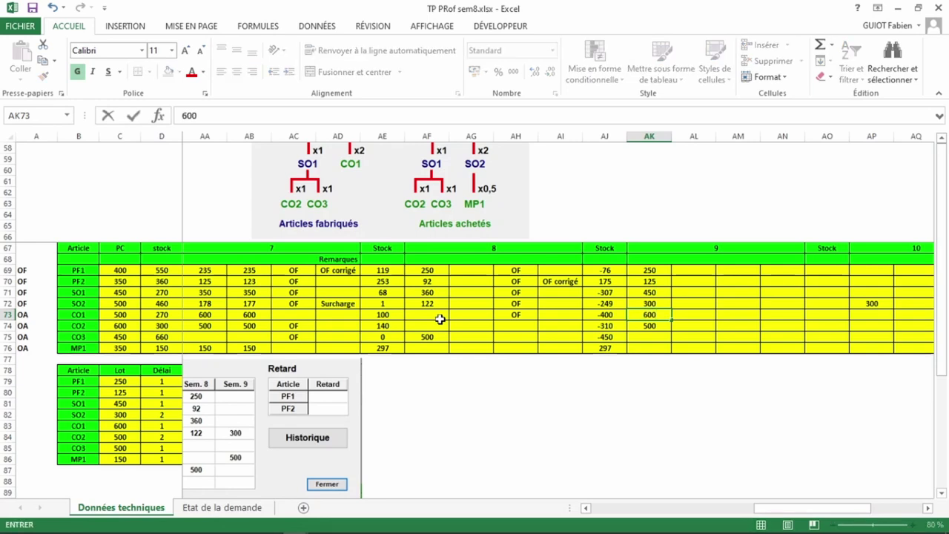
key("Return")
- Check the week 8 order cells of CO2, CO3 and MP1, and examine the SO1 stock formula in AJ71
key("Left")
key("Left")
key("Left")
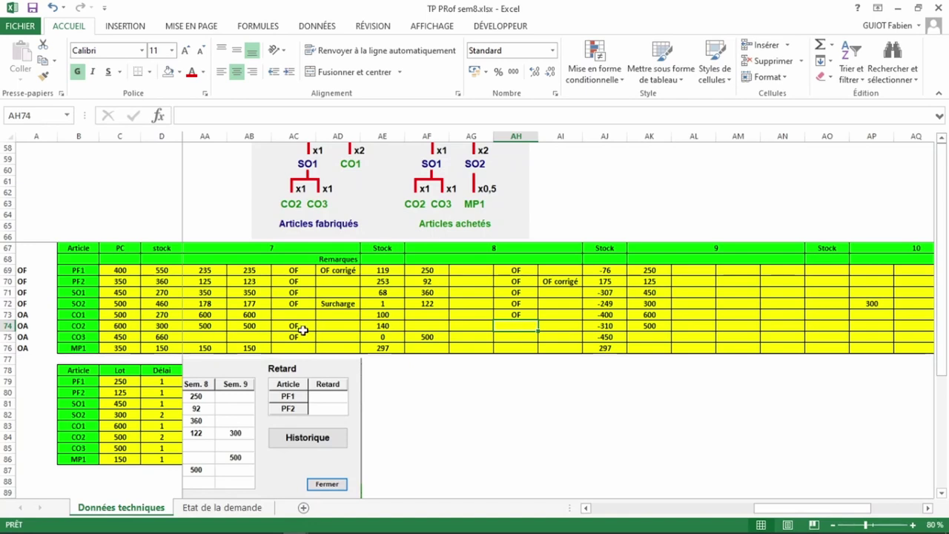
left_click(509, 338)
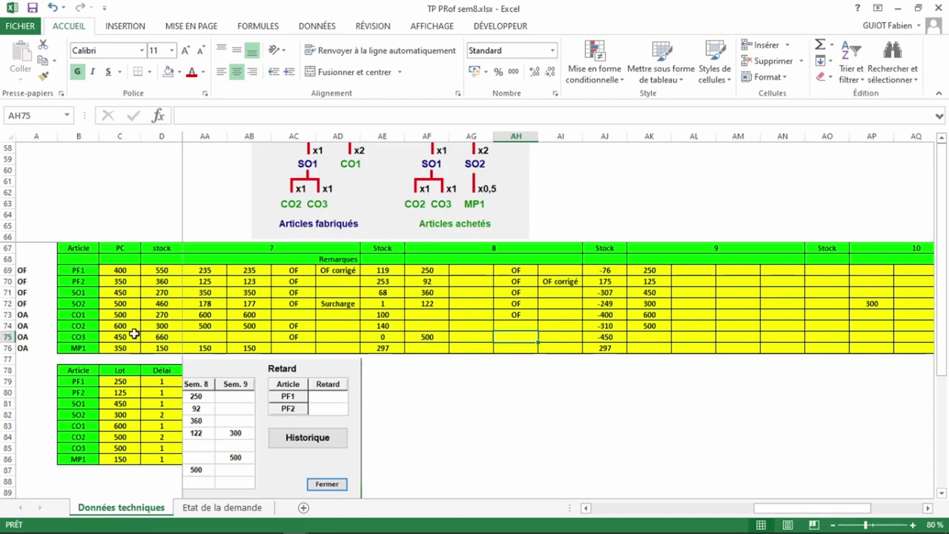
left_click(520, 348)
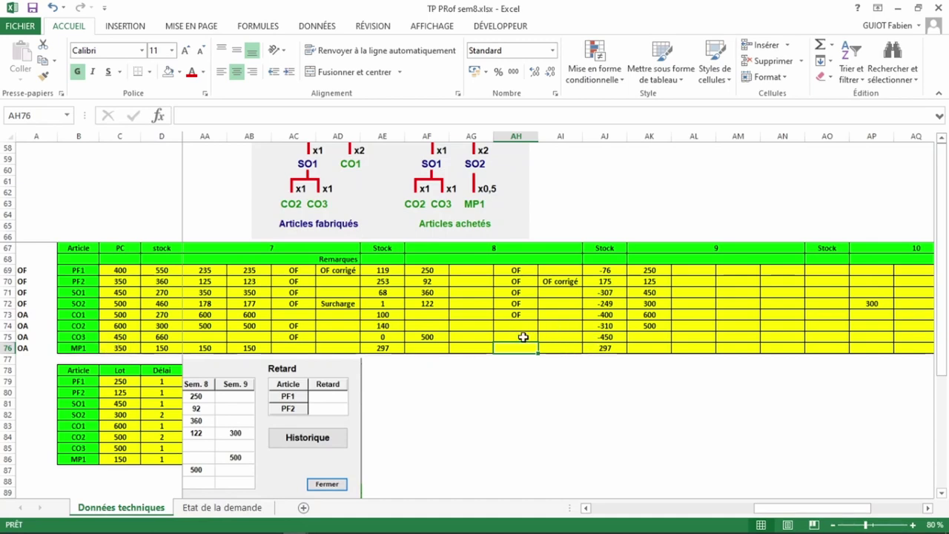
left_click(608, 292)
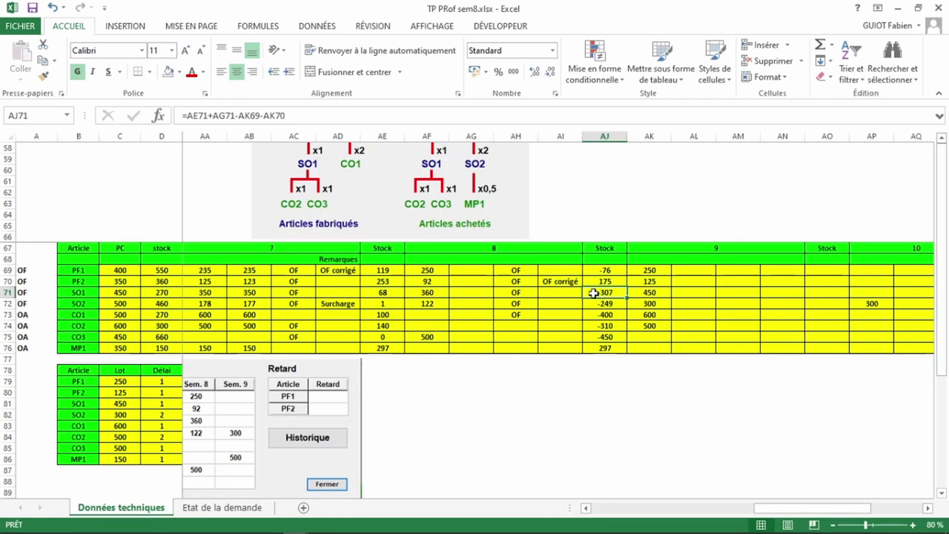
double_click(591, 293)
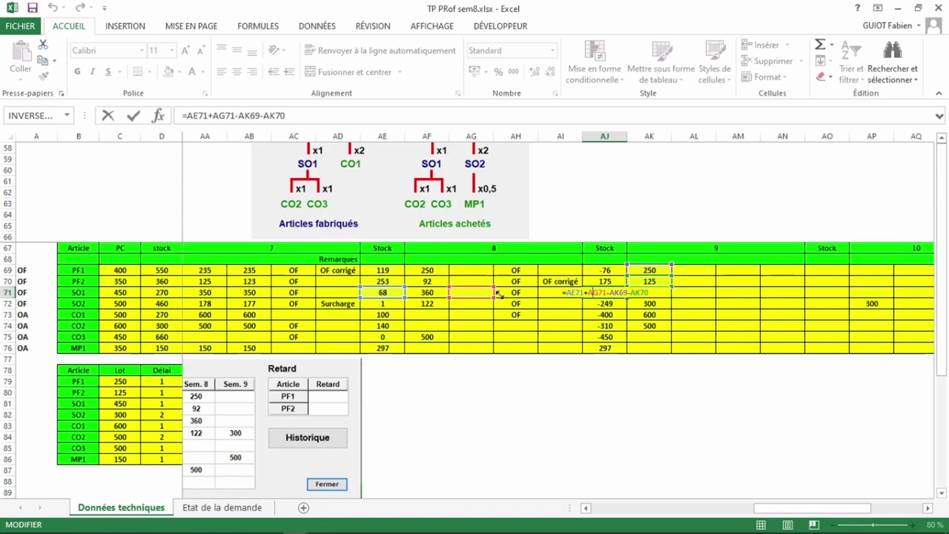
key("ctrl+Return")
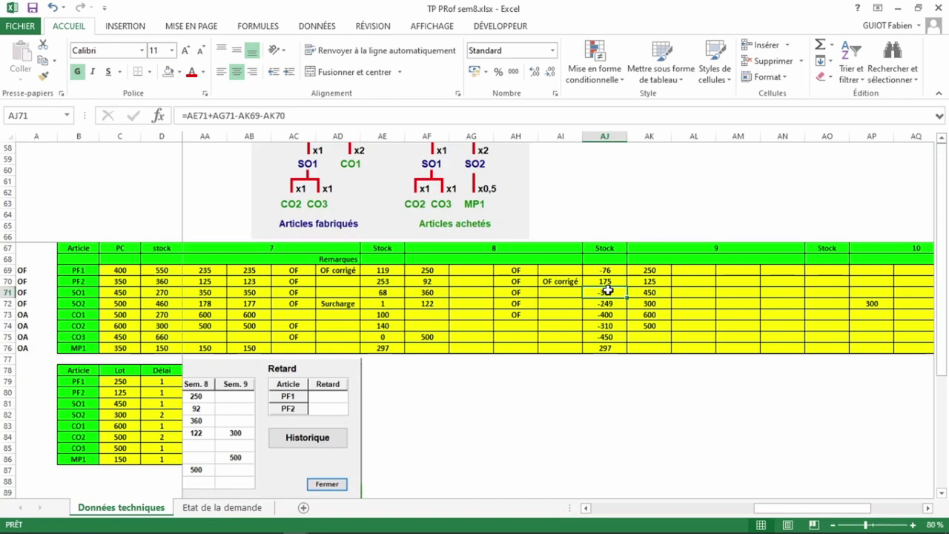
left_click(473, 291)
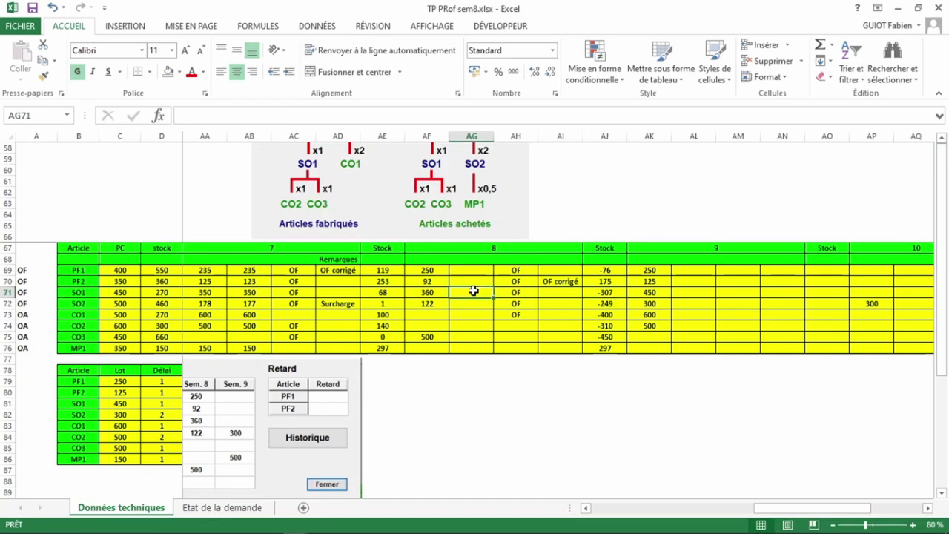
- Try the quantity 122 for SO2 in cell AG72 and clear it again, checking the stock formula in AJ72
left_click(612, 304)
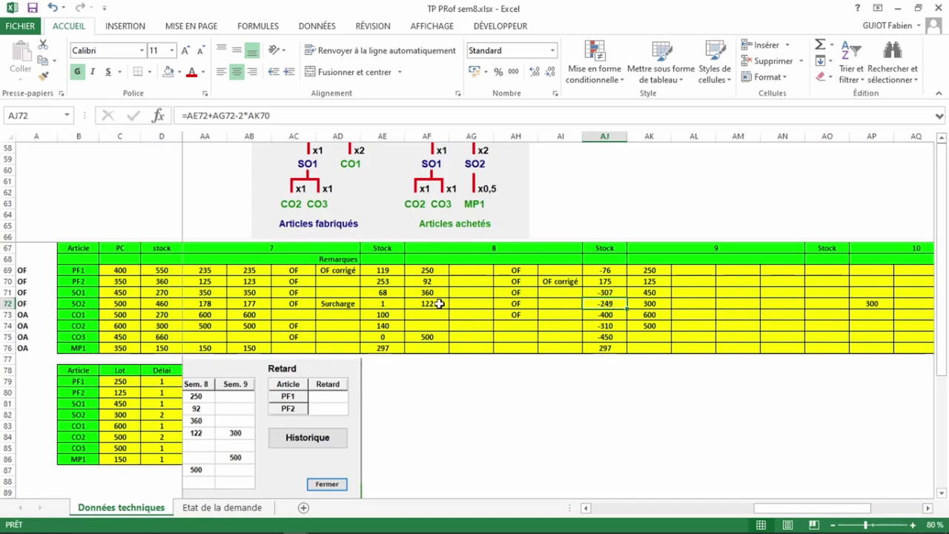
left_click(469, 304)
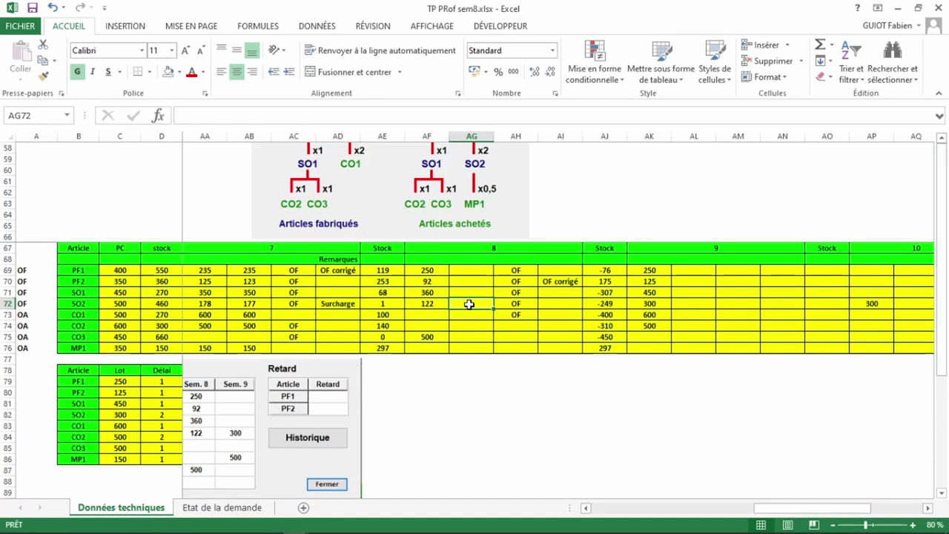
type("122")
key("Return")
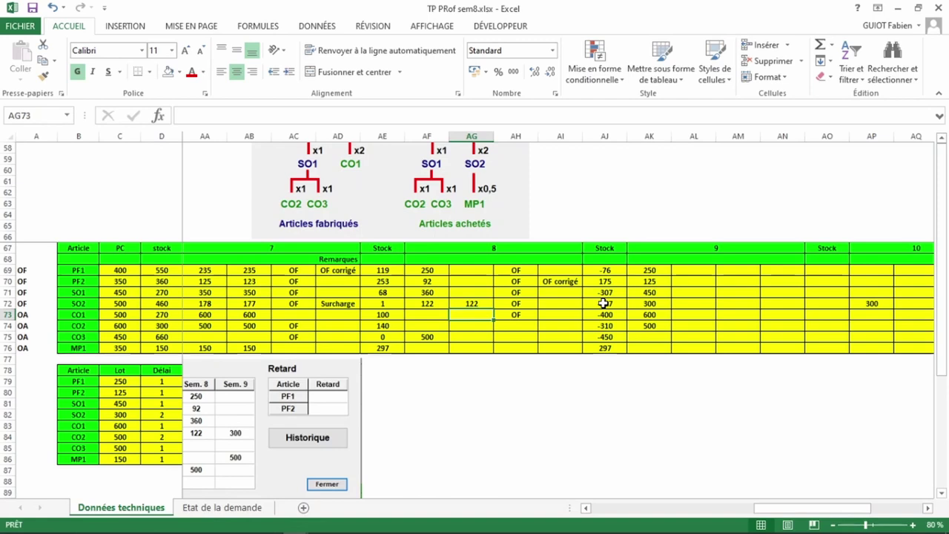
key("Up")
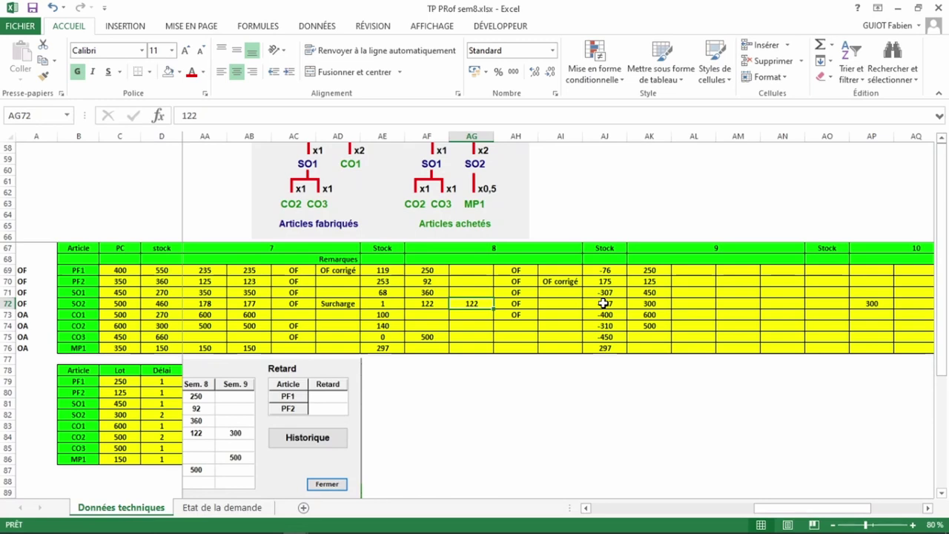
key("Delete")
double_click(613, 304)
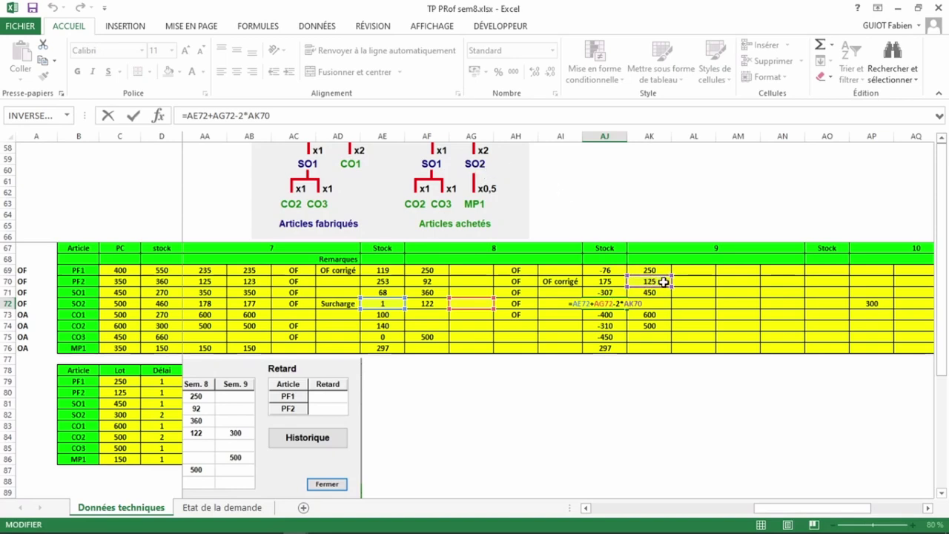
- Copy the "OF corrigé" remark of PF2 from week 8 into cell AN70 of week 9
left_click(570, 281)
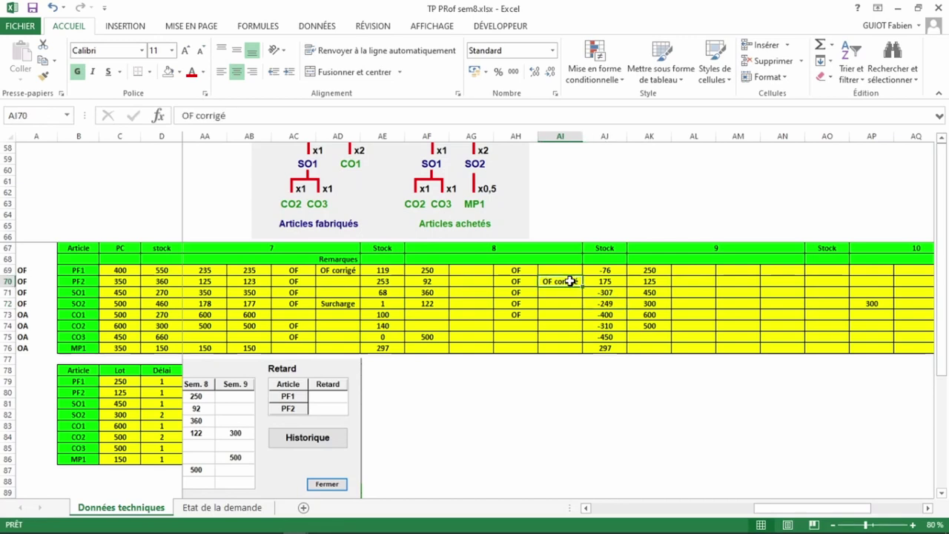
key("ctrl+c")
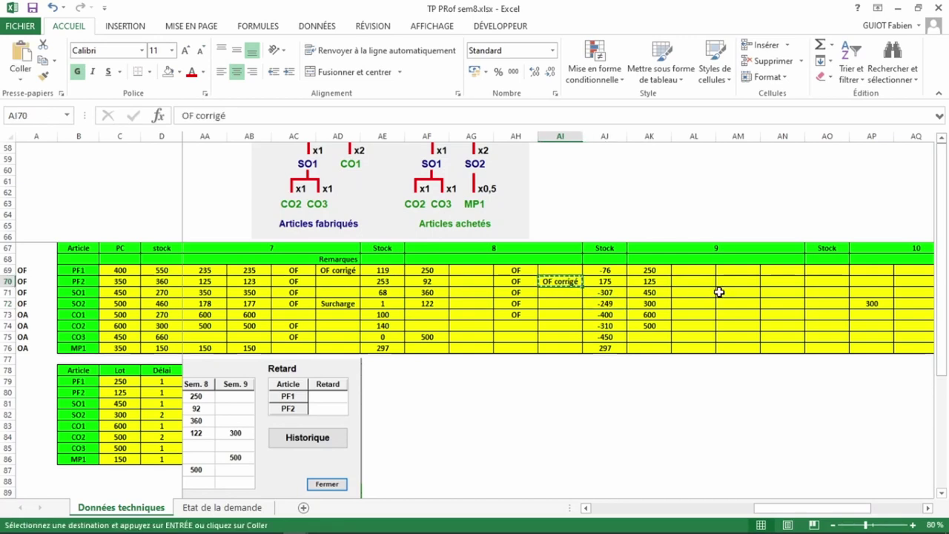
left_click(783, 284)
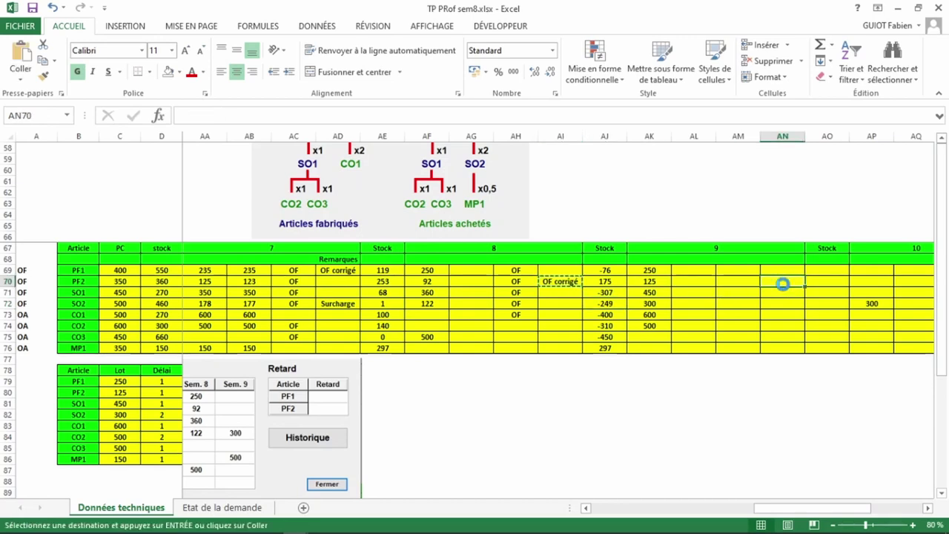
key("ctrl+v")
- Correct the week 9 quantity of PF2 in cell AK70 with the formula =125-64
left_click(658, 282)
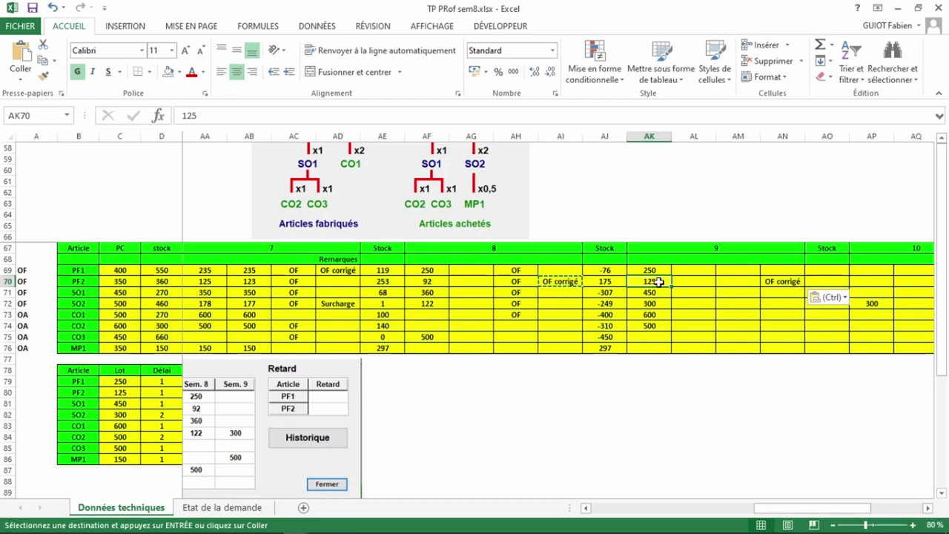
key("Down")
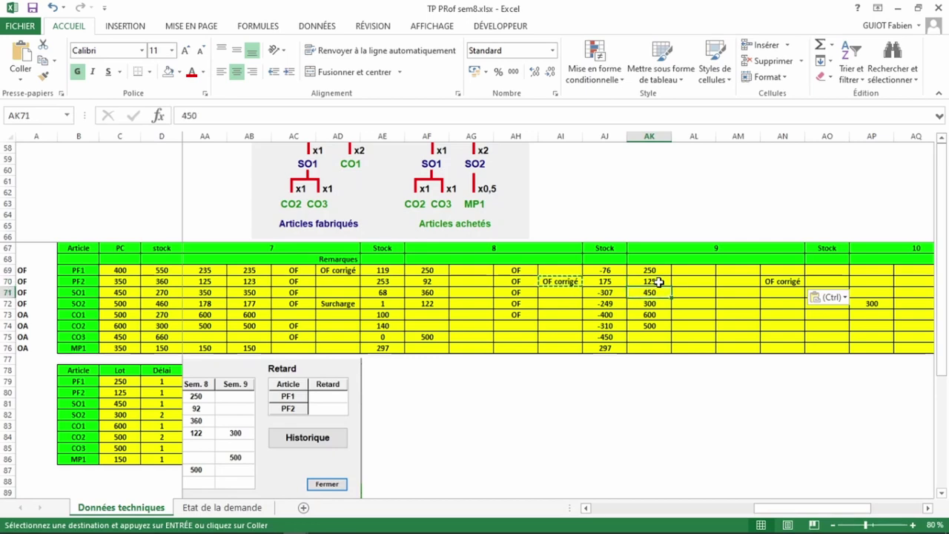
key("Left")
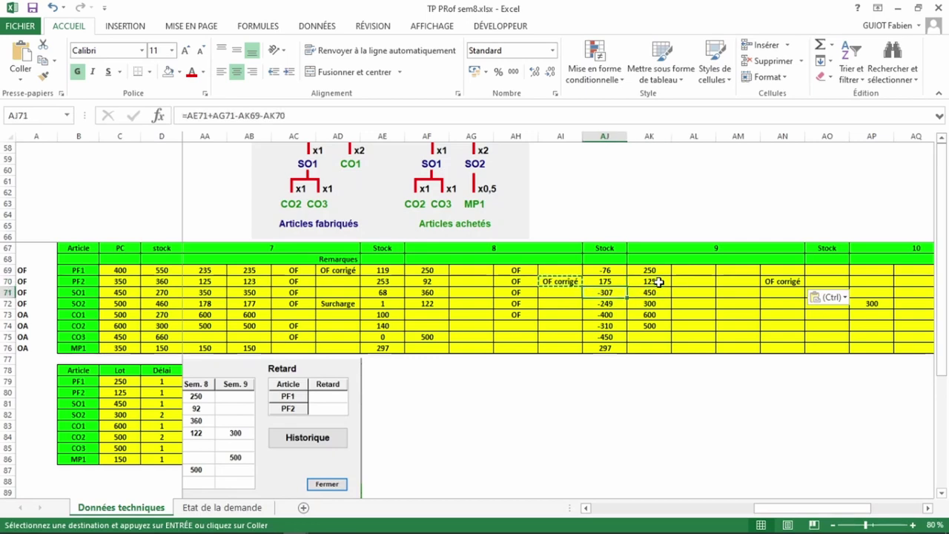
key("Down")
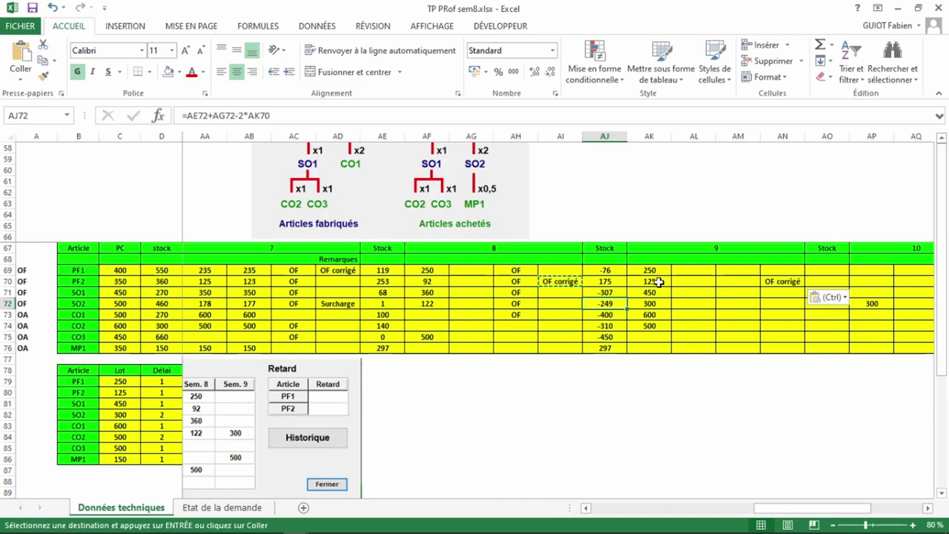
left_click(658, 282)
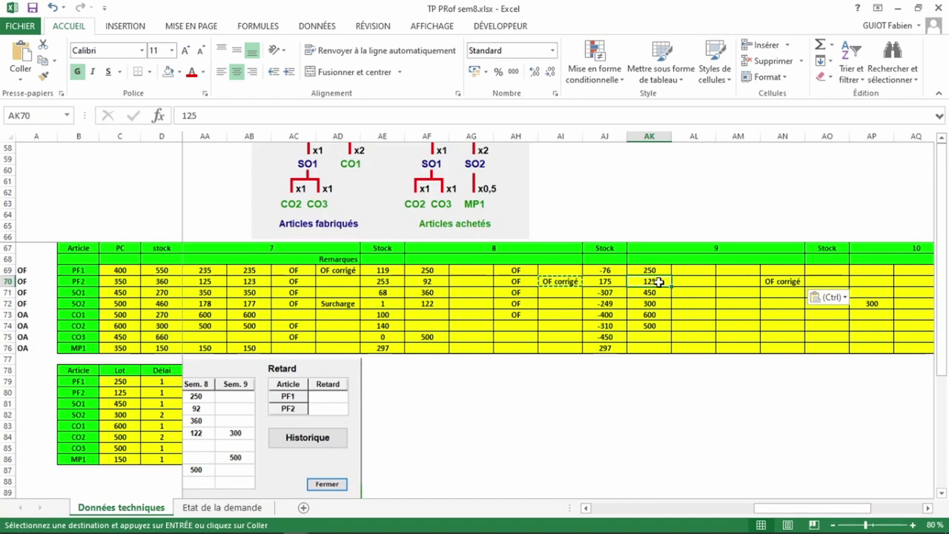
double_click(659, 283)
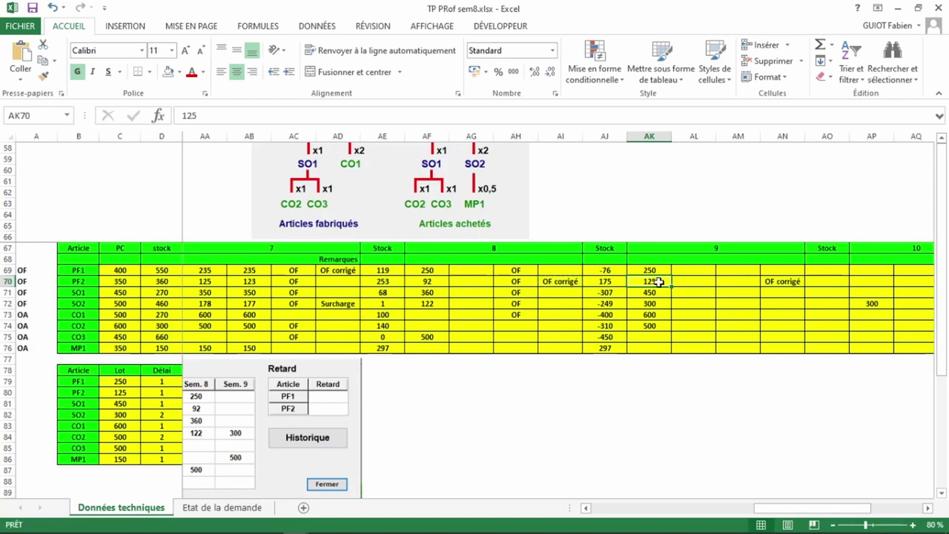
left_click(207, 116)
key("Left")
key("Left")
key("Left")
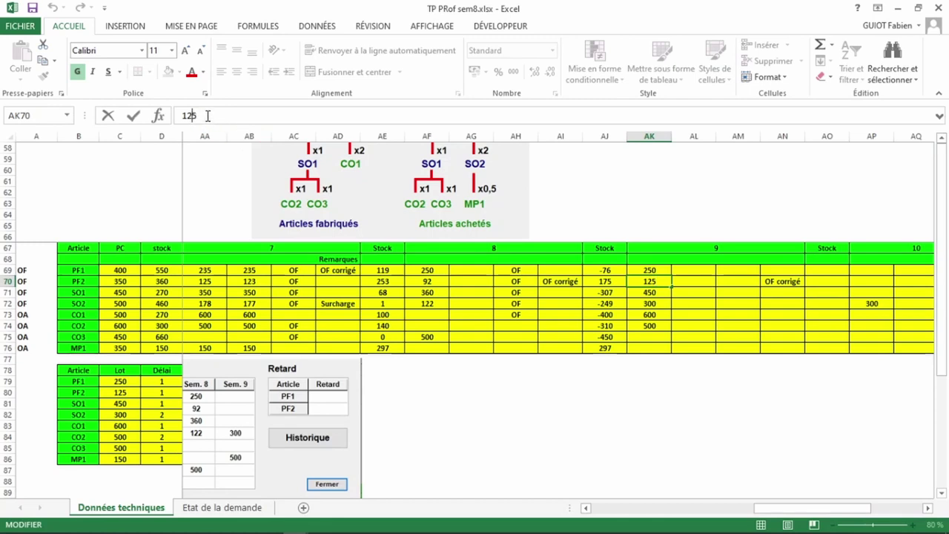
type("=")
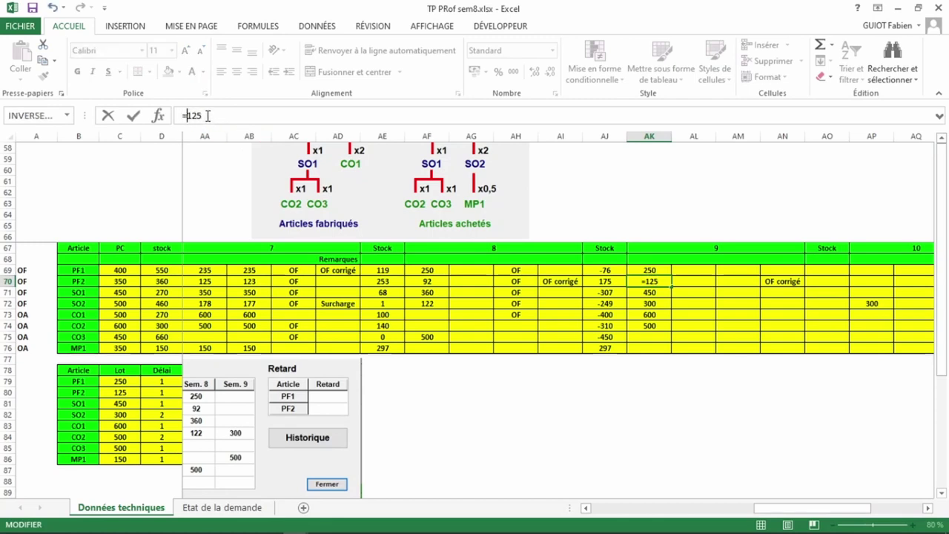
key("Right")
key("Right")
key("Right")
type("-64")
key("Return")
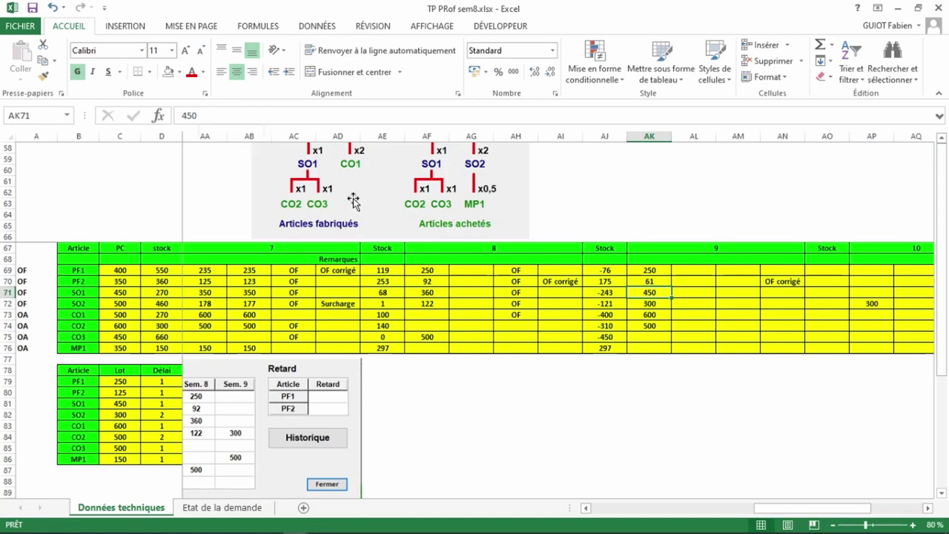
- Examine the week 8 stock formulas of SO2 in AJ72 and CO1 in AJ73 against the week 9 quantities of PF1 and PF2
left_click(664, 280)
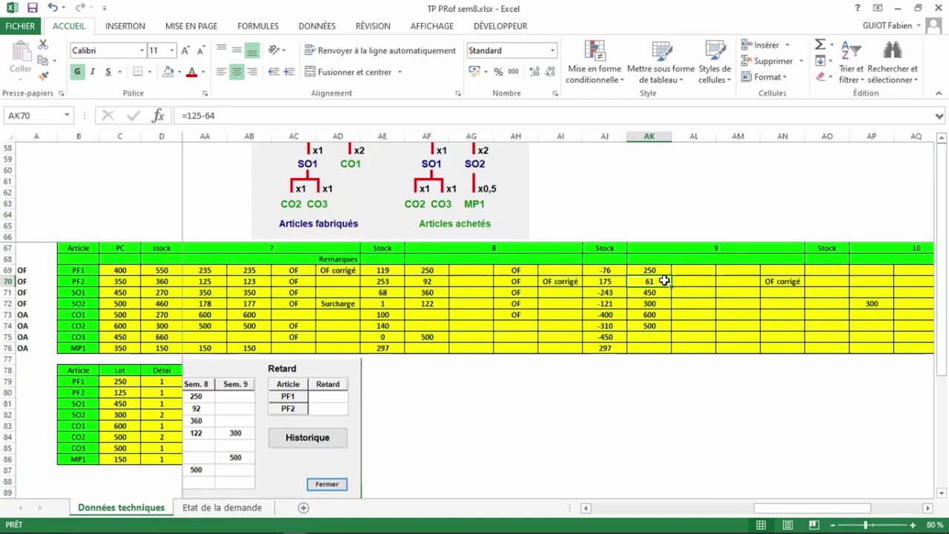
left_click(618, 304)
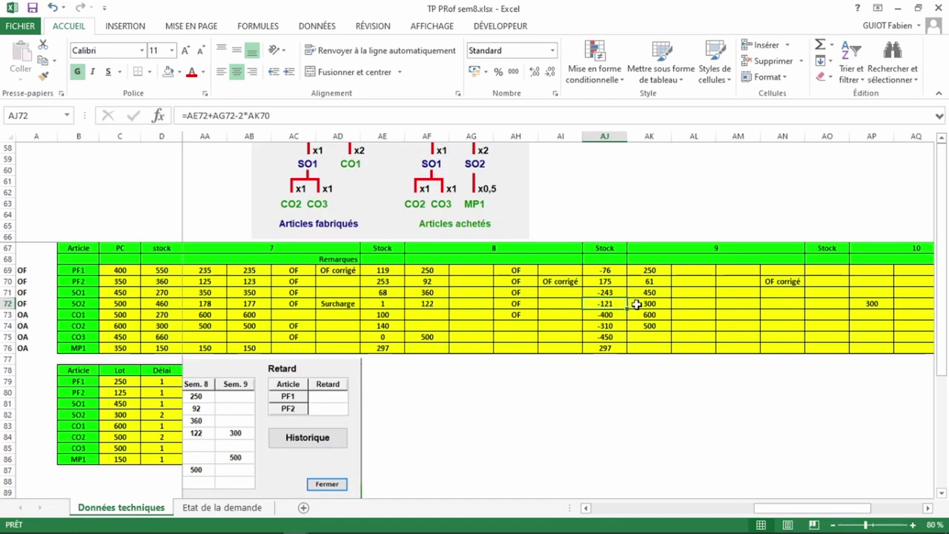
left_click(610, 316)
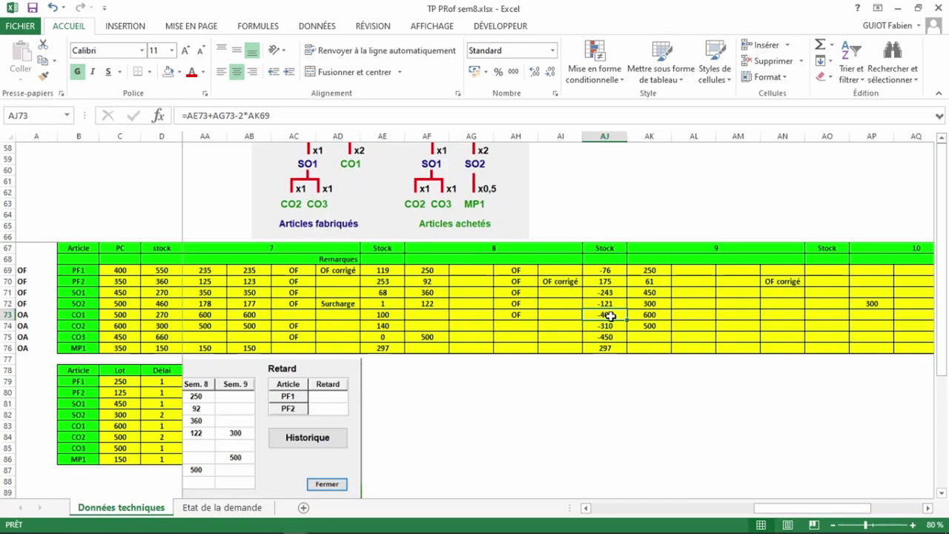
double_click(610, 316)
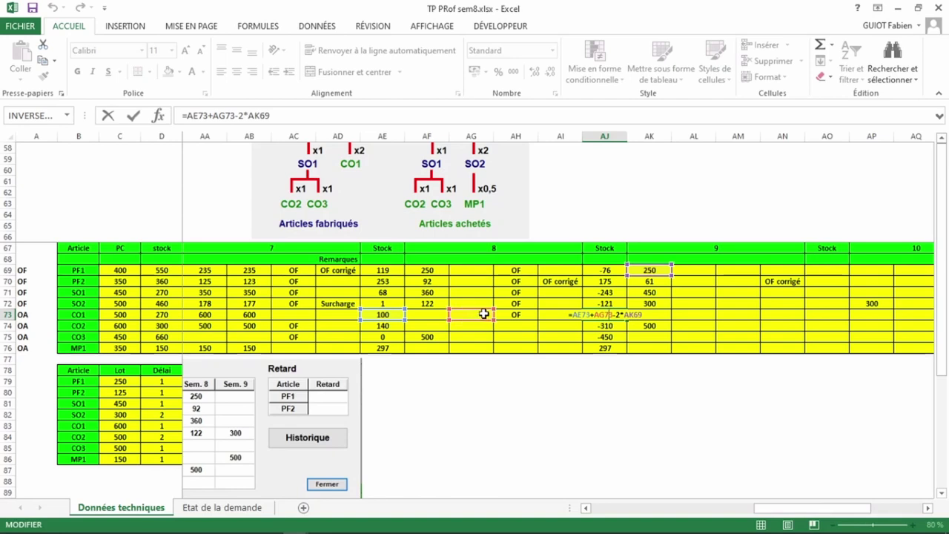
left_click_drag(466, 315, 468, 318)
key("ctrl+Return")
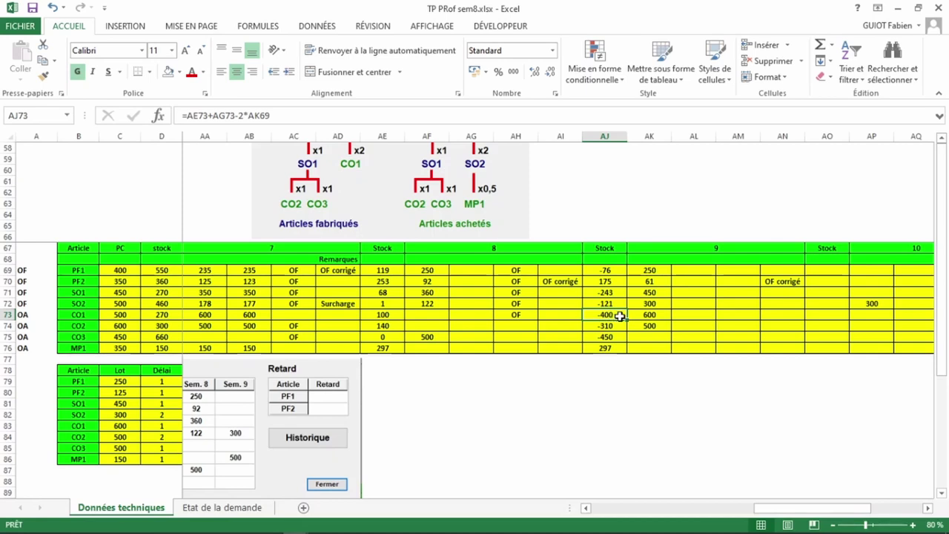
left_click(654, 272)
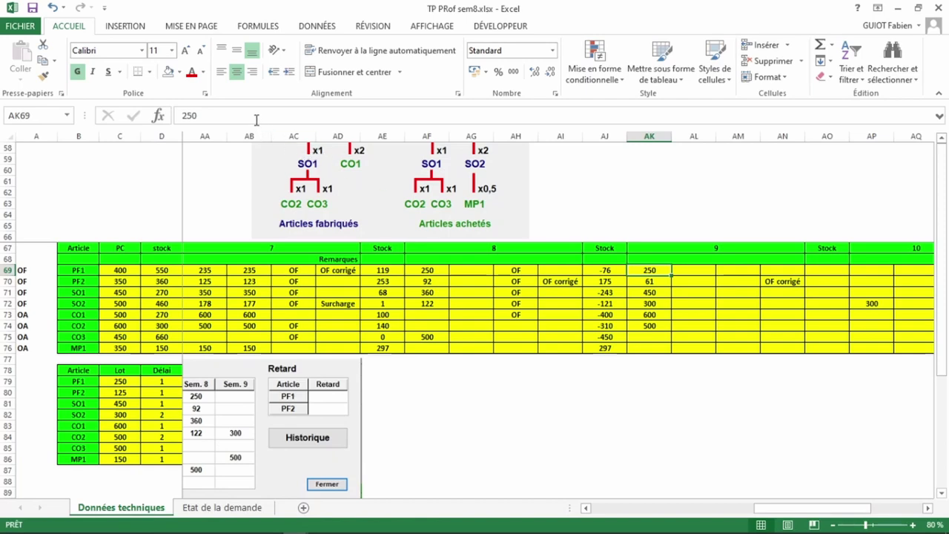
left_click(616, 314)
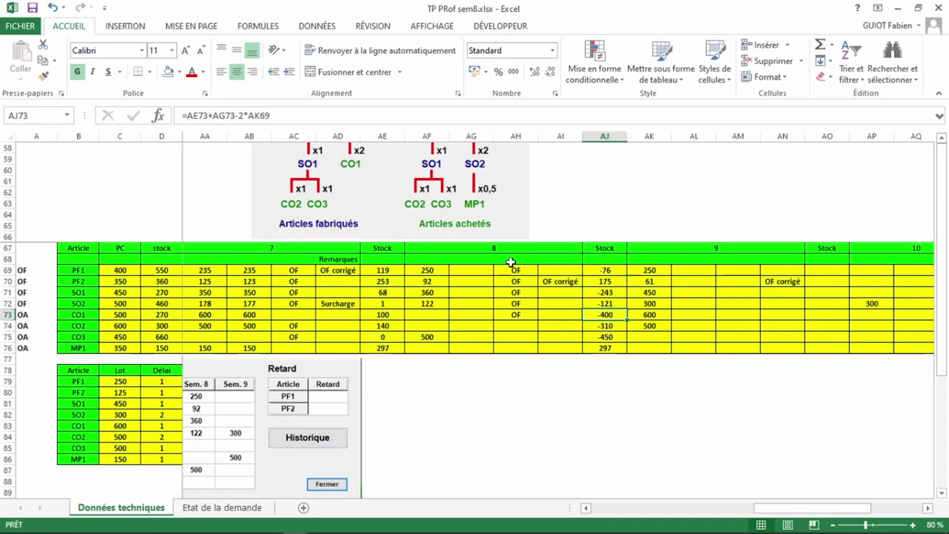
- Correct the week 9 quantity of PF1 in cell AK69 with the formula =250-200
left_click(661, 272)
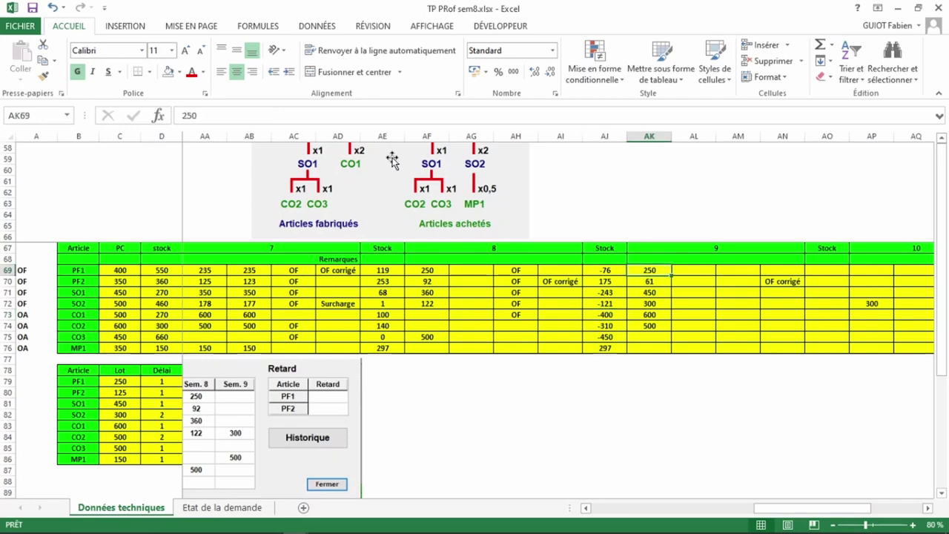
left_click(281, 115)
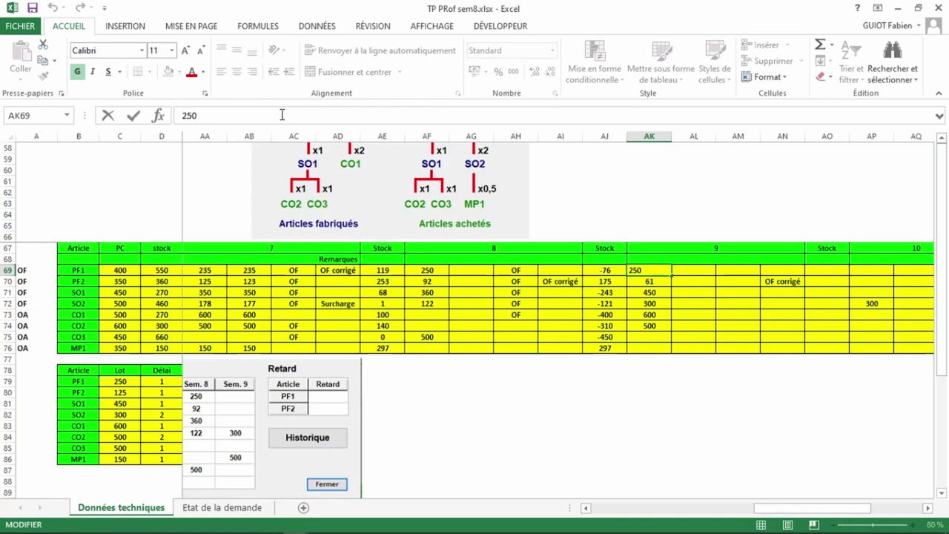
type("-200")
key("shift+Tab")
key("shift+Tab")
key("Right")
key("Right")
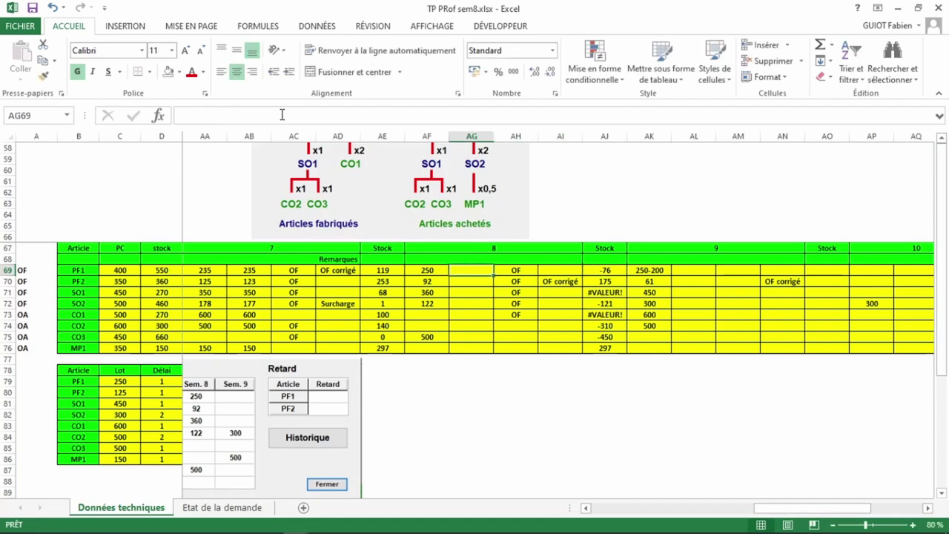
key("F2")
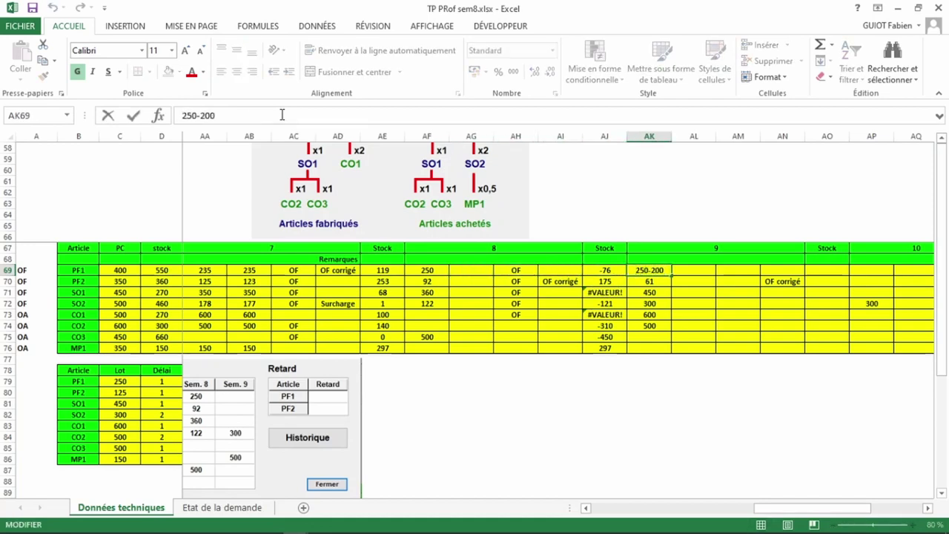
type("=")
key("Return")
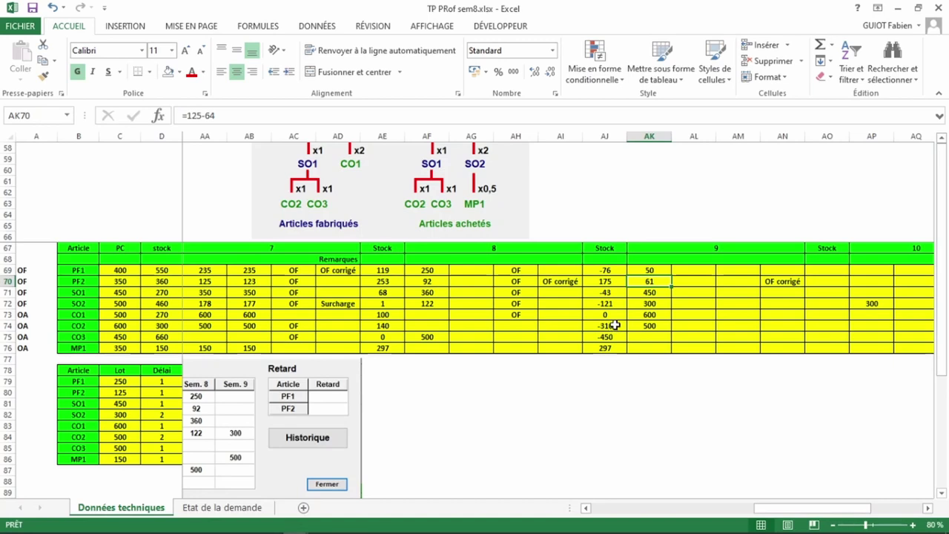
- Check the week 8 stock formula of CO2 in AJ74 and try the formula =450-140 for SO1's week 9 quantity in AK71
left_click(615, 325)
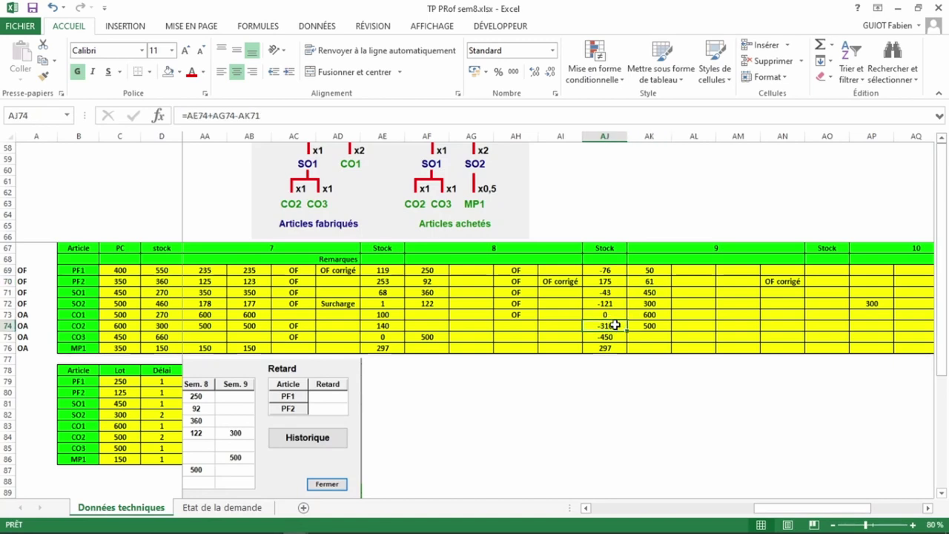
double_click(615, 325)
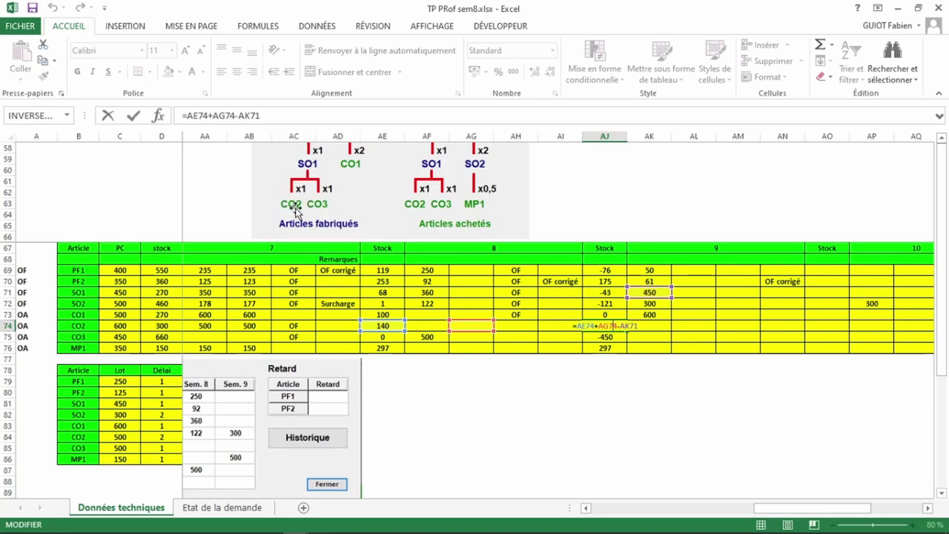
key("ctrl+Return")
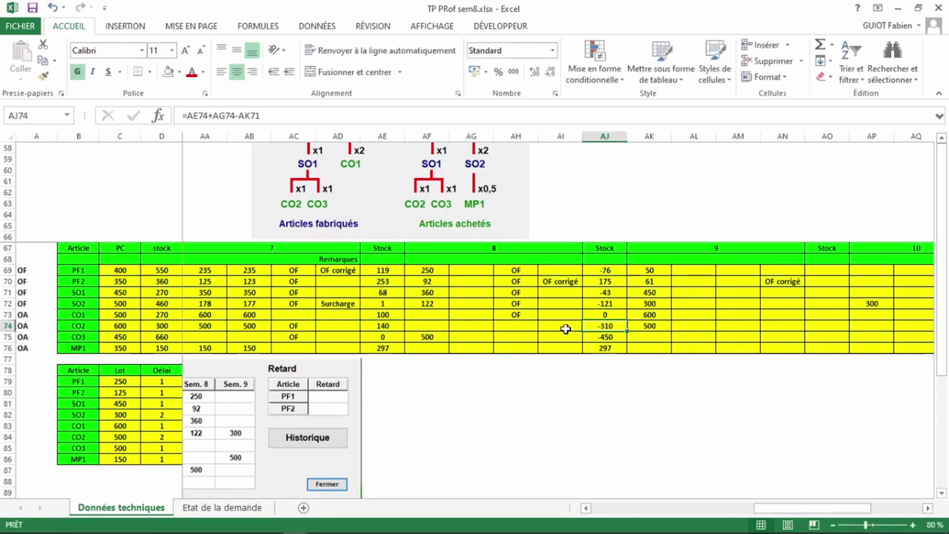
double_click(597, 325)
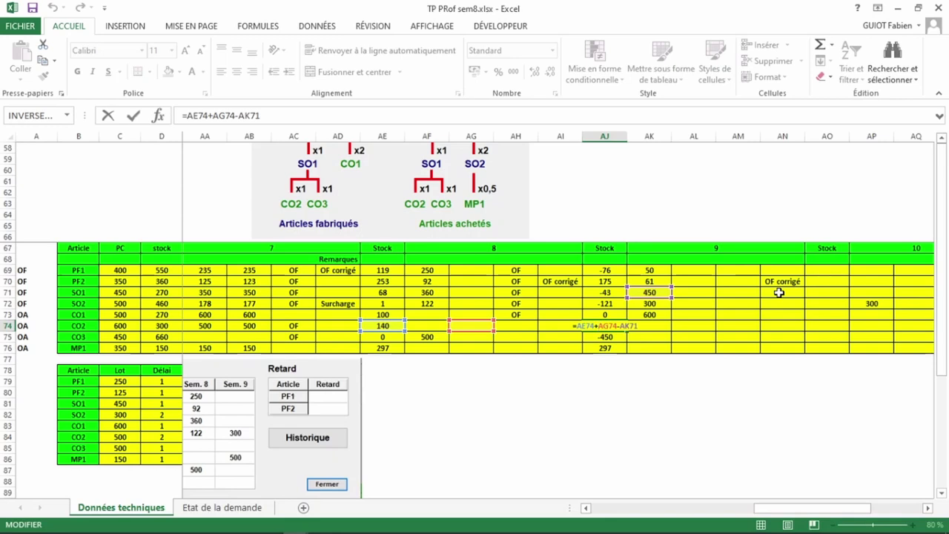
key("ctrl+Return")
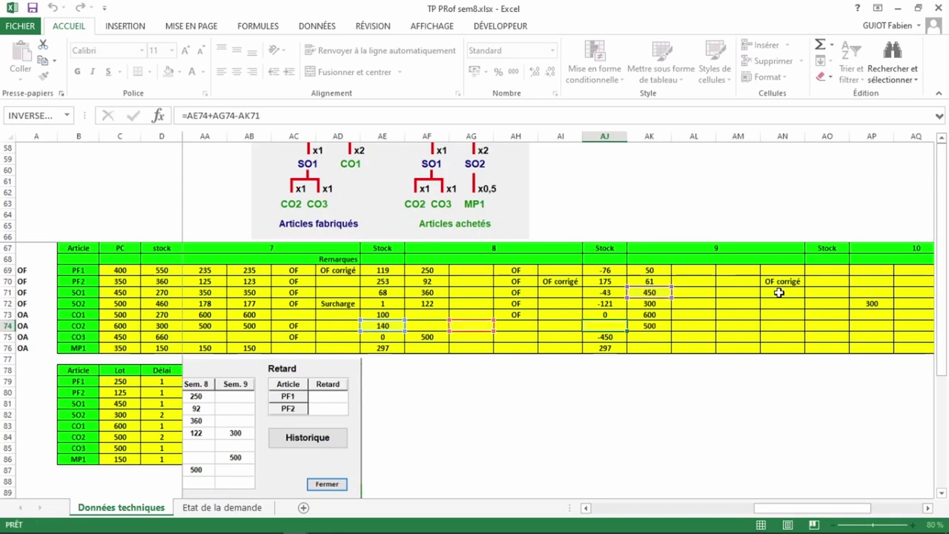
left_click(651, 292)
key("F2")
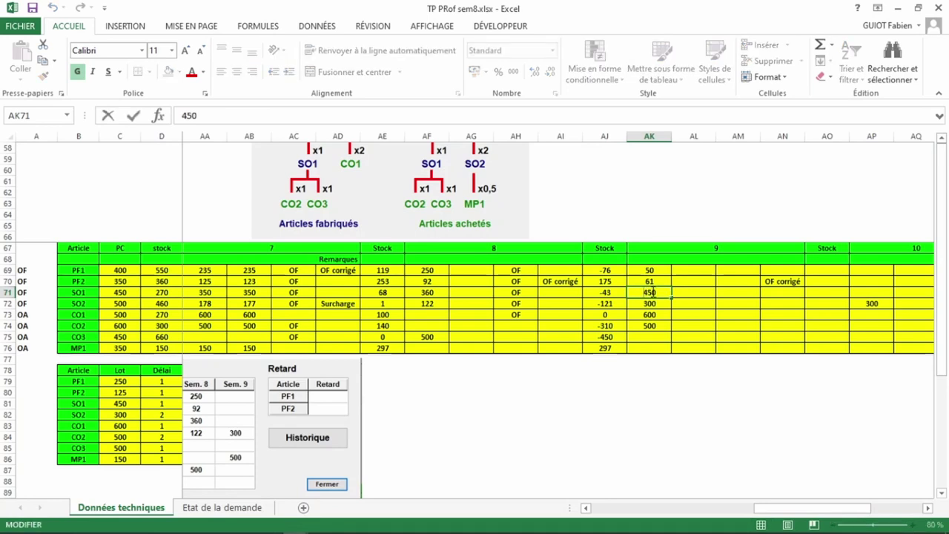
key("Home")
type("=450")
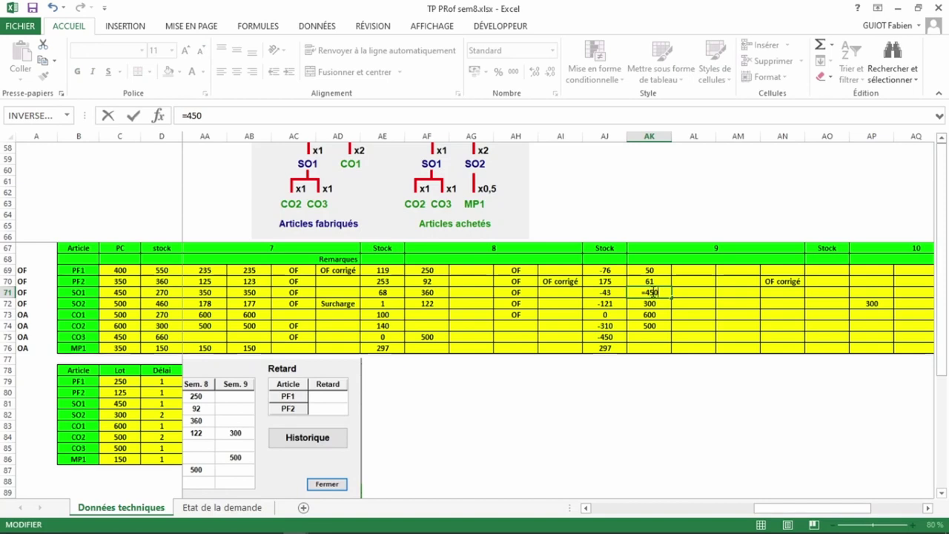
type("-140")
key("Return")
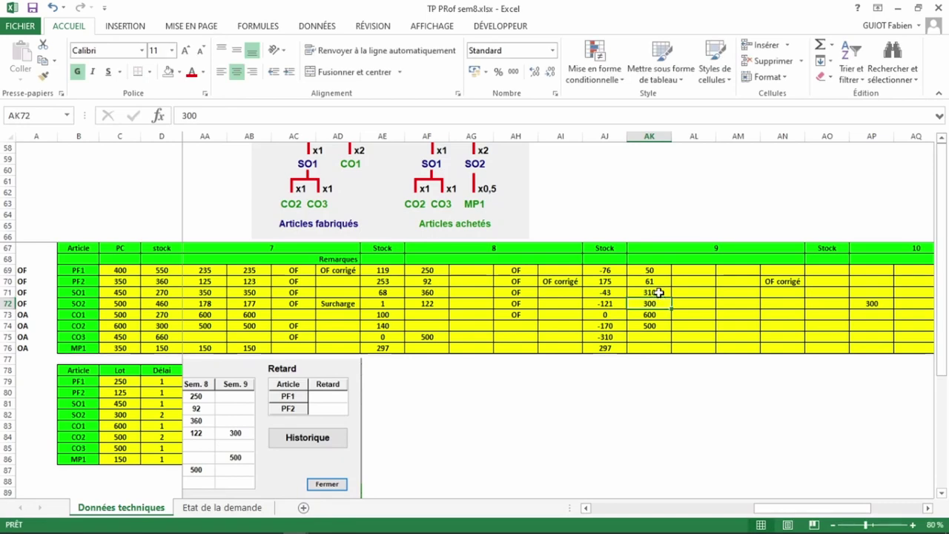
- Recheck the CO2 stock formula in AJ74 and correct the week 9 quantity of SO1 in AK71 with the formula =450-310
left_click(659, 292)
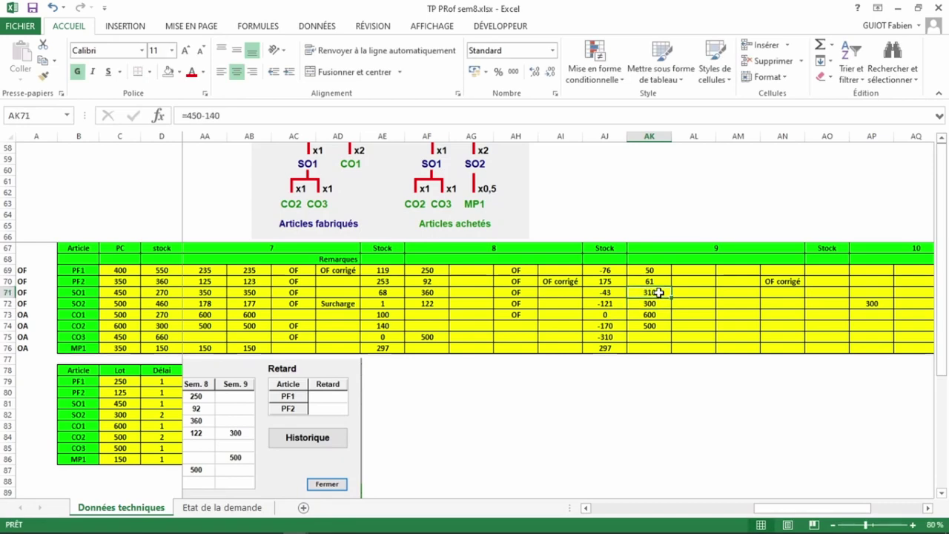
left_click(616, 324)
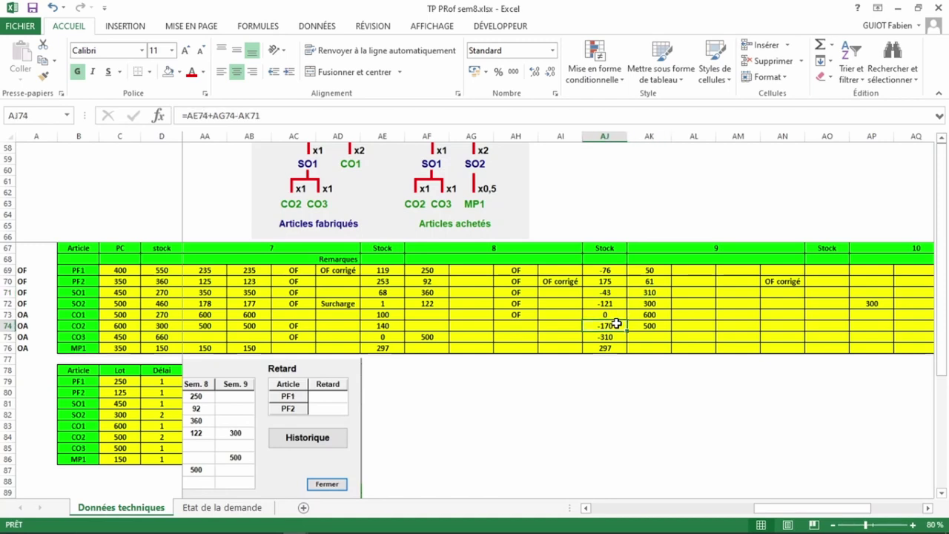
double_click(616, 324)
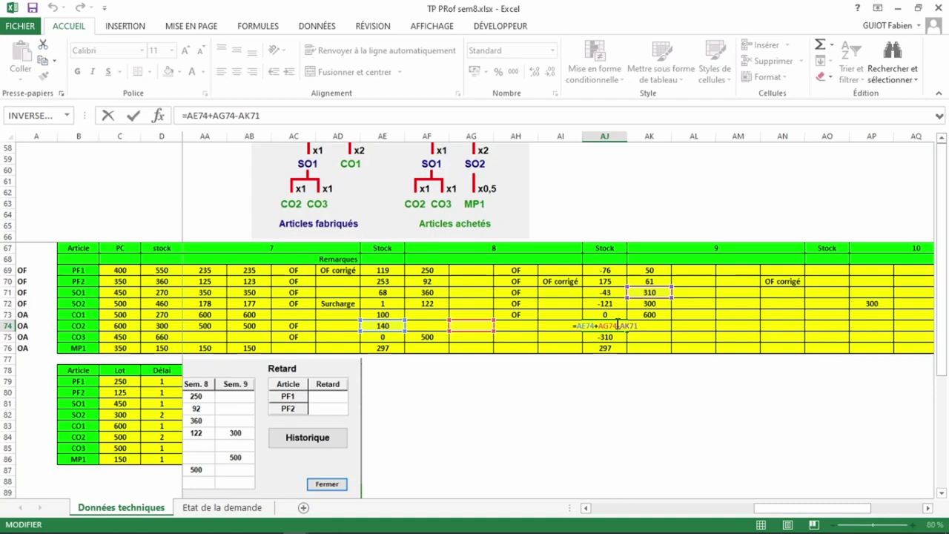
key("Escape")
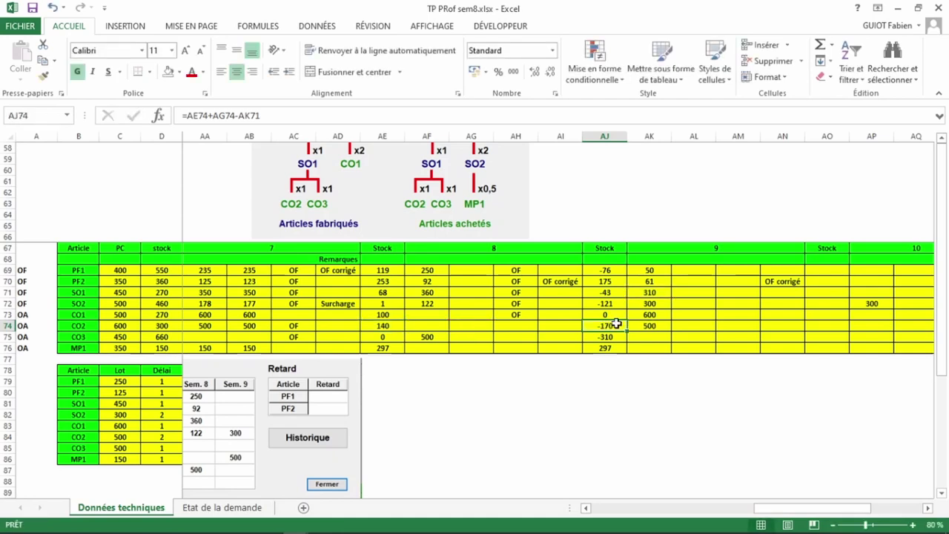
left_click(649, 292)
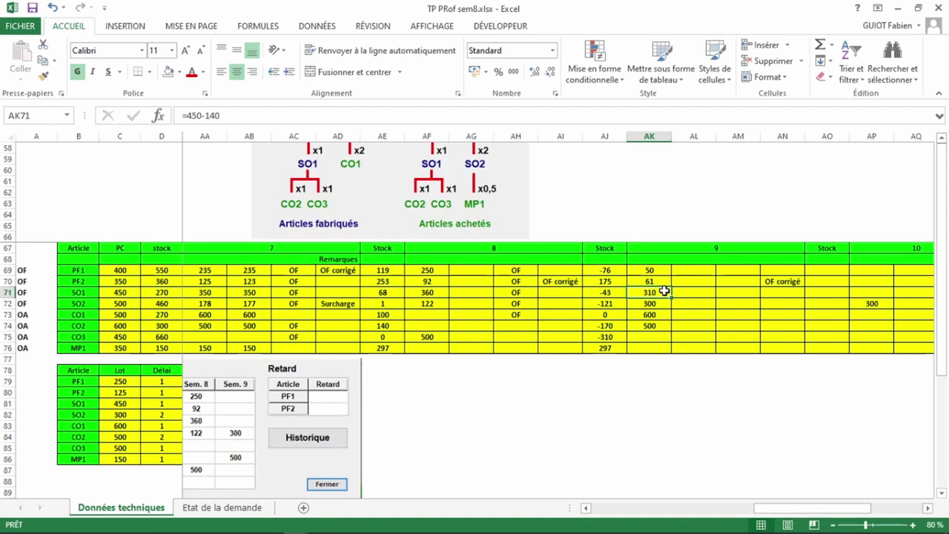
left_click(226, 115)
key("BackSpace")
key("BackSpace")
key("BackSpace")
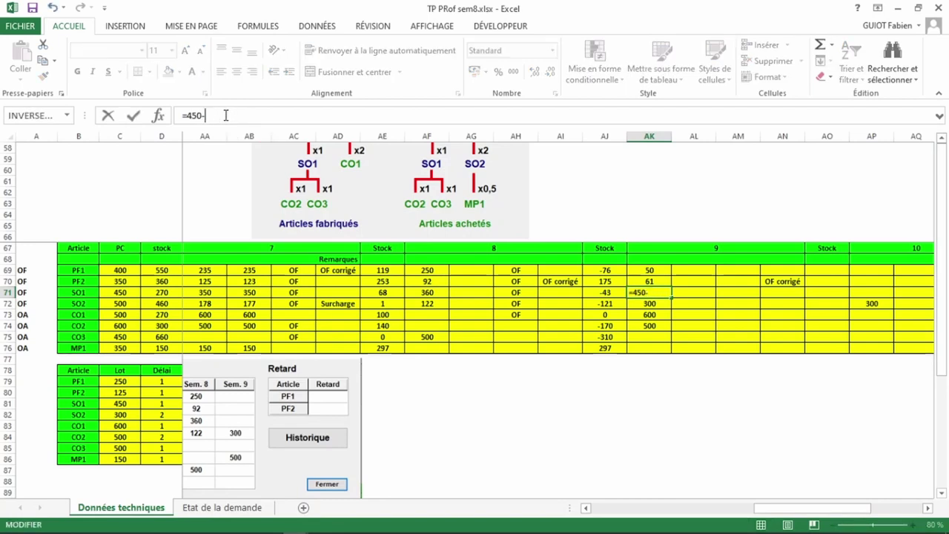
type("310")
key("Return")
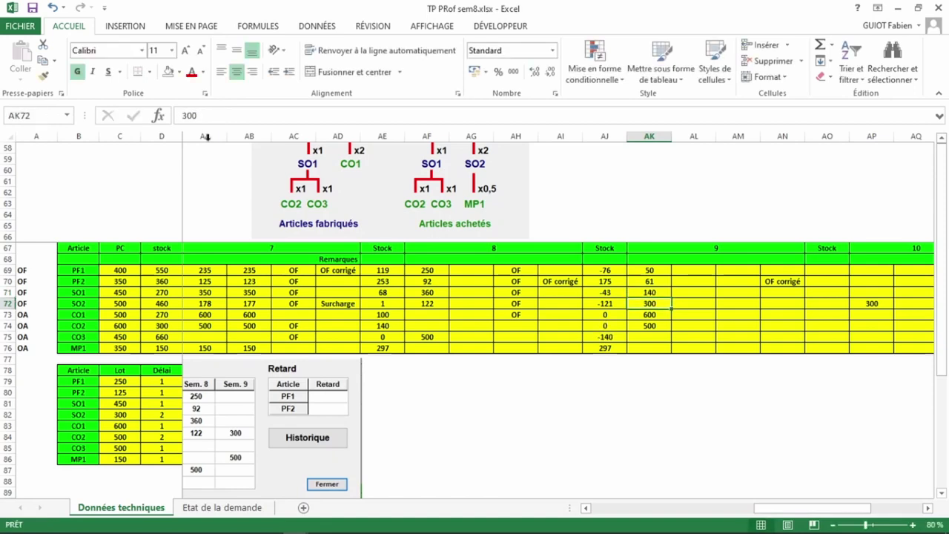
left_click(662, 293)
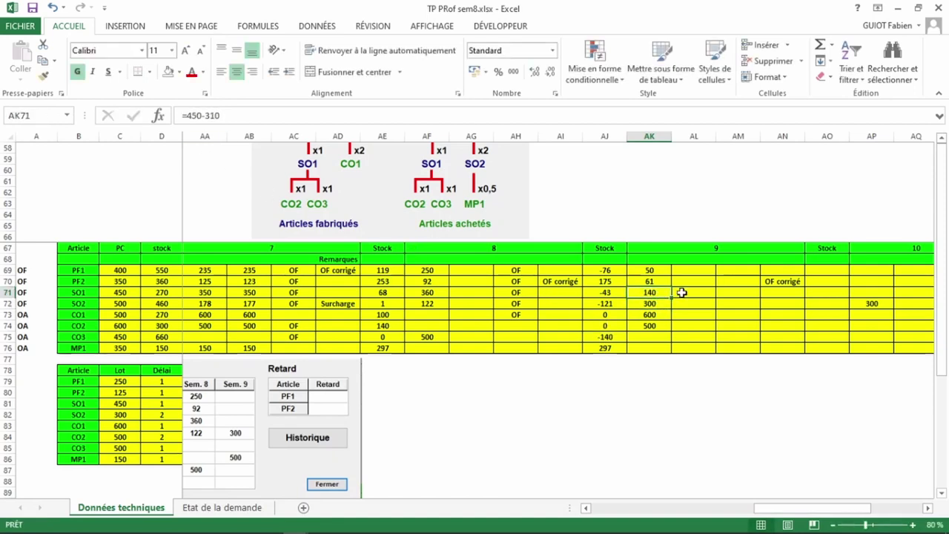
- Copy the "OF corrigé" remark of PF2 in week 9 to SO1 in cell AN71
left_click(787, 282)
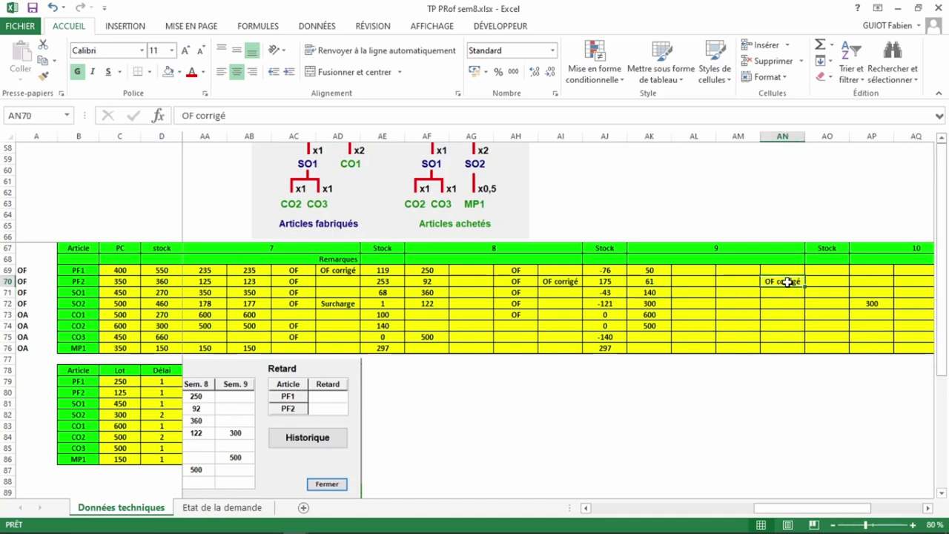
key("ctrl+c")
left_click(775, 293)
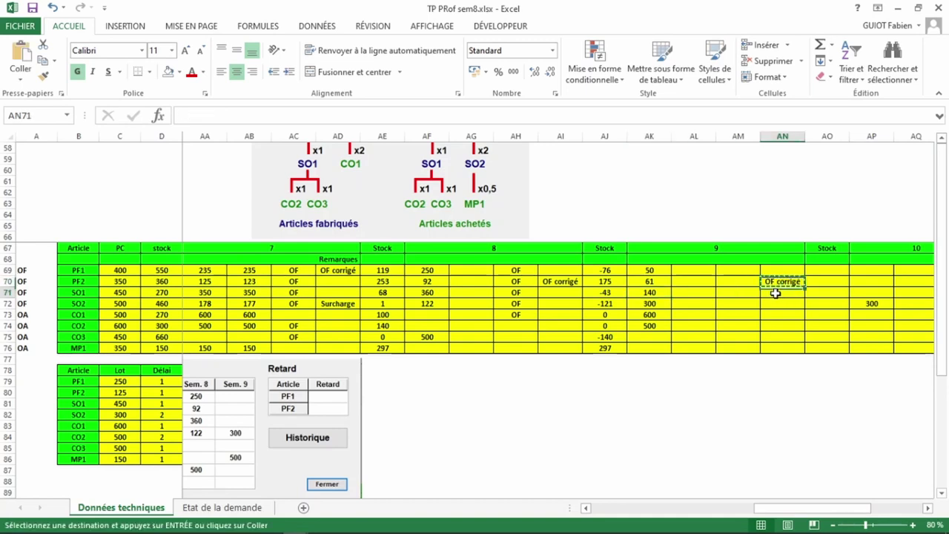
key("ctrl+v")
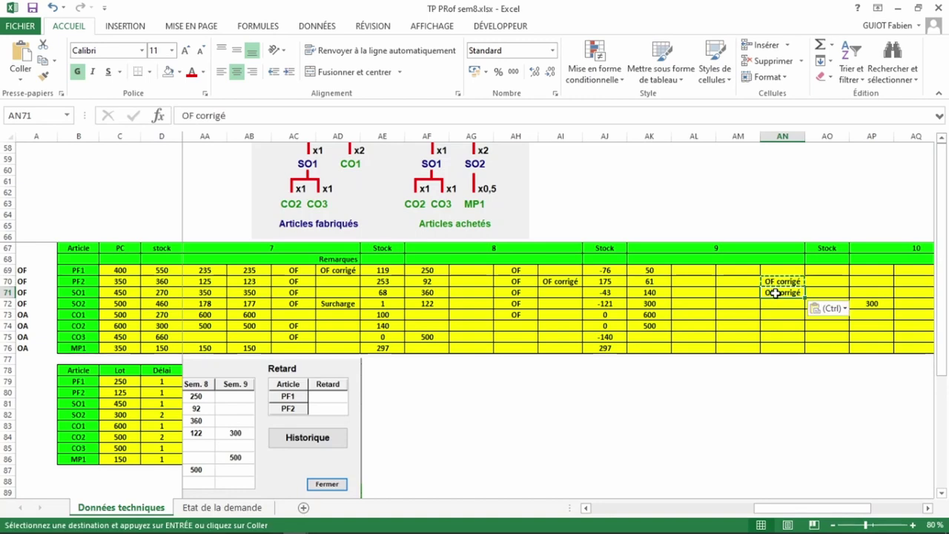
left_click(614, 338)
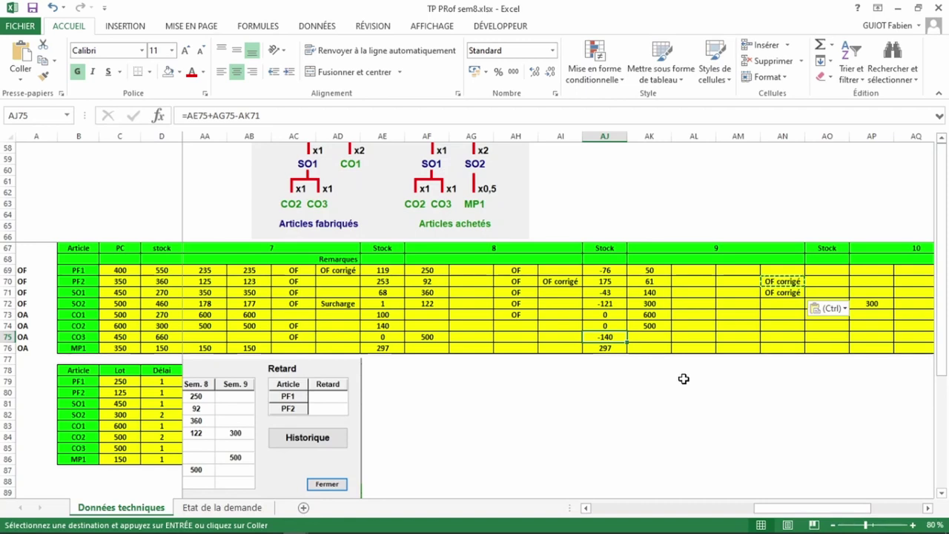
key("alt+Tab")
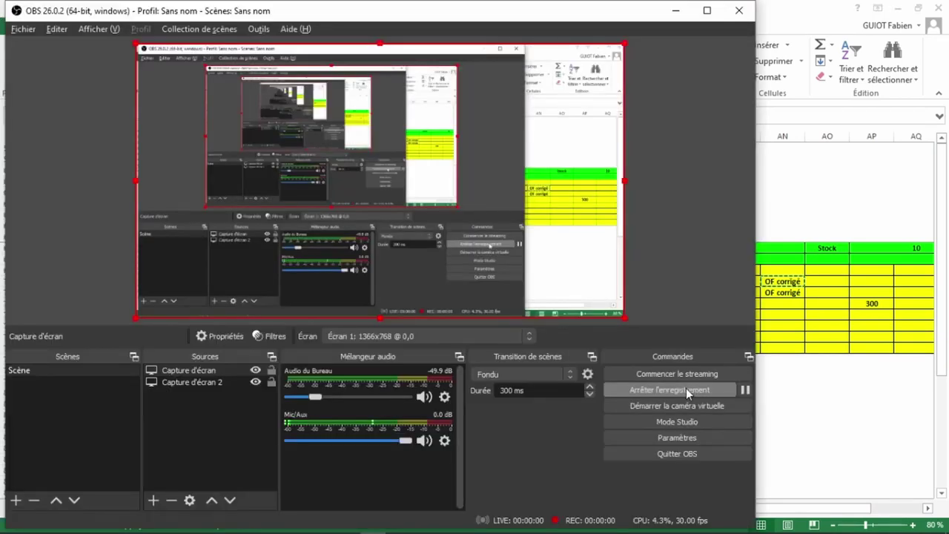
key("alt+Tab")
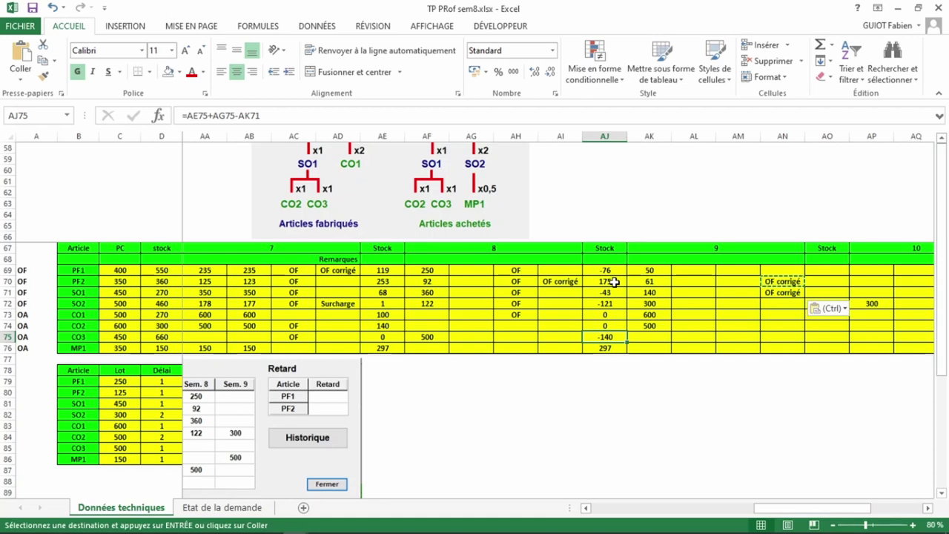
left_click(552, 384)
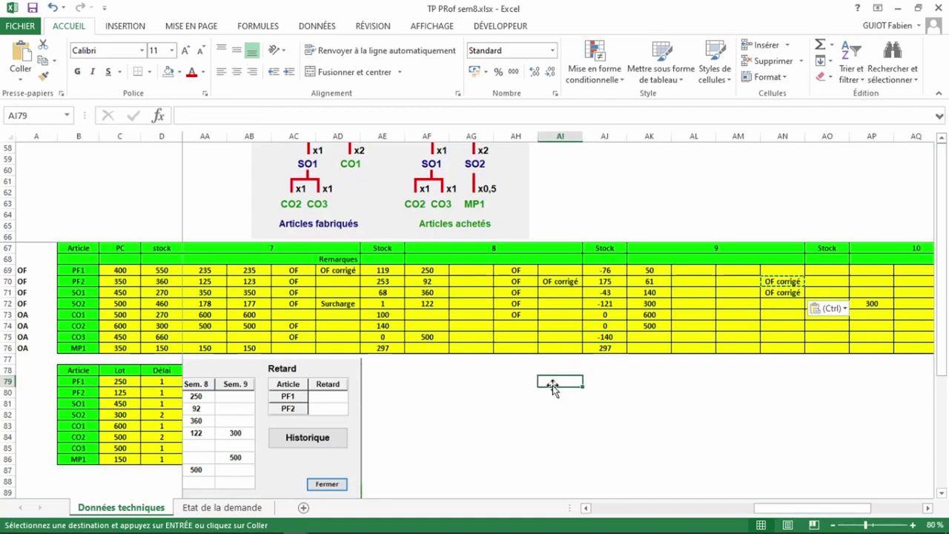
key("Escape")
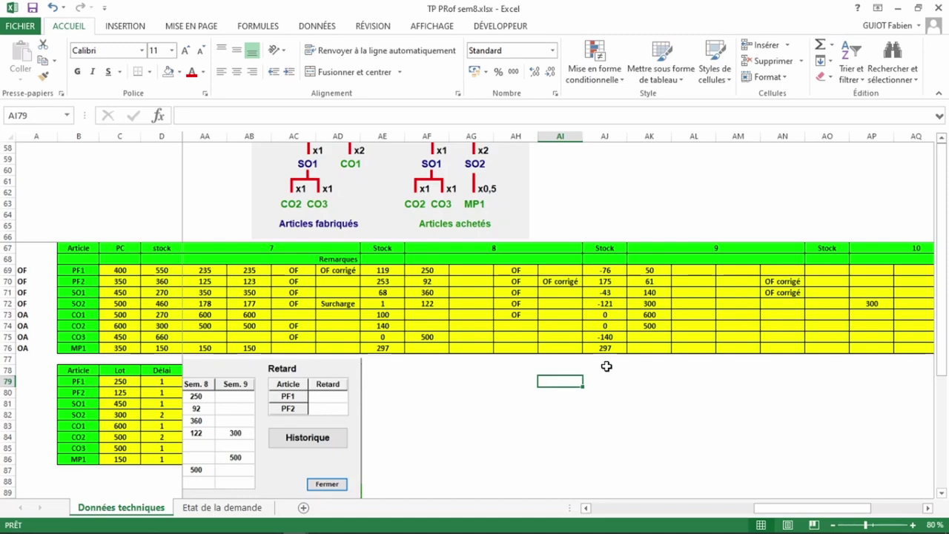
- Switch to Usine Odyssée 8, close the stock and work-in-progress report, and start a PF1 production order in the OF/OA management
key("alt+Tab")
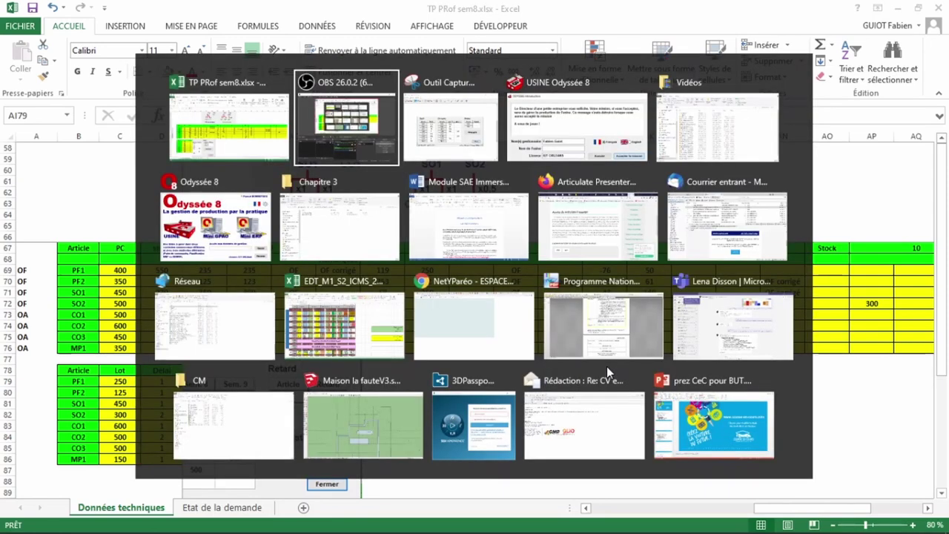
key("alt+Tab")
key("alt+Tab")
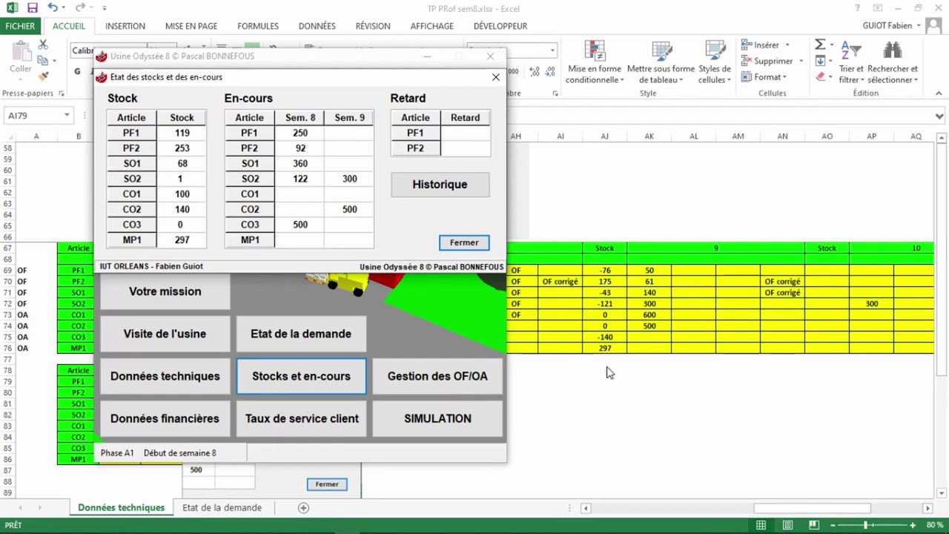
left_click(459, 242)
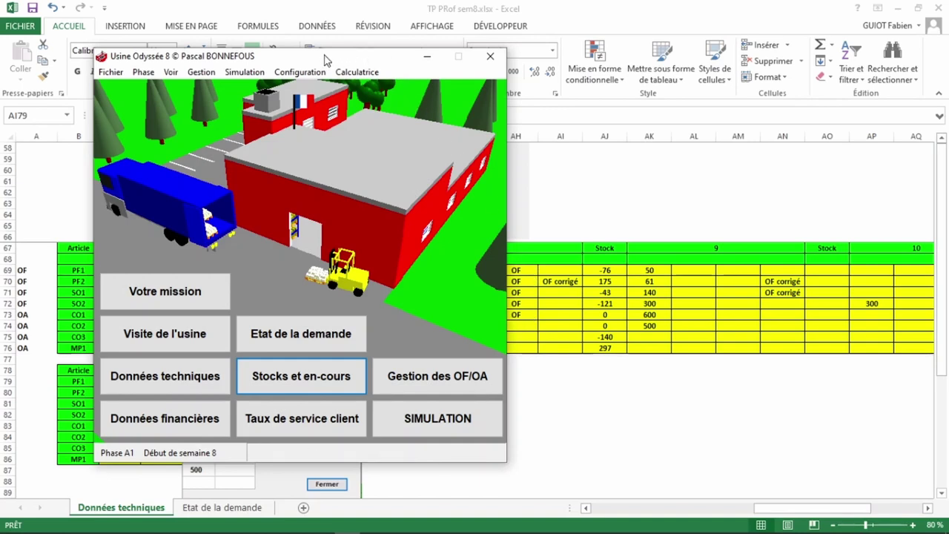
left_click_drag(324, 60, 282, 55)
left_click(379, 382)
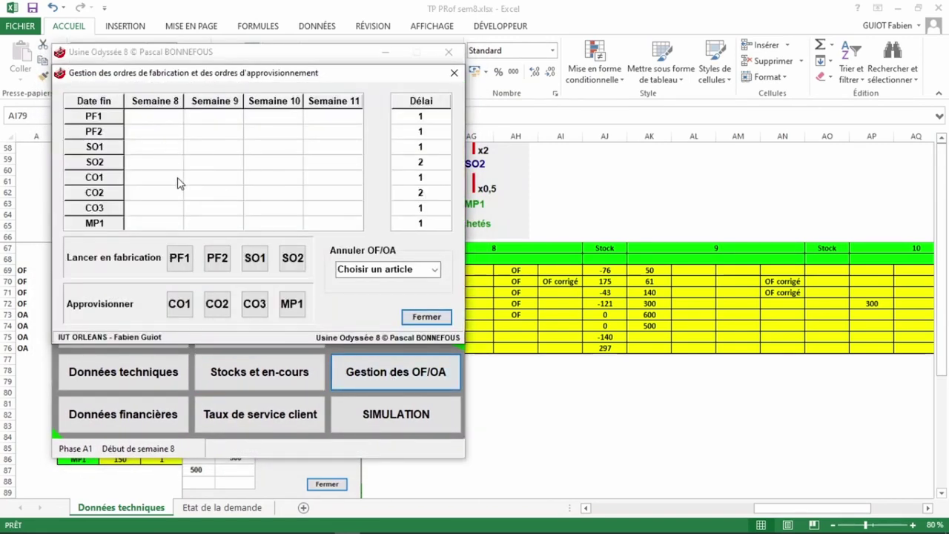
left_click(181, 260)
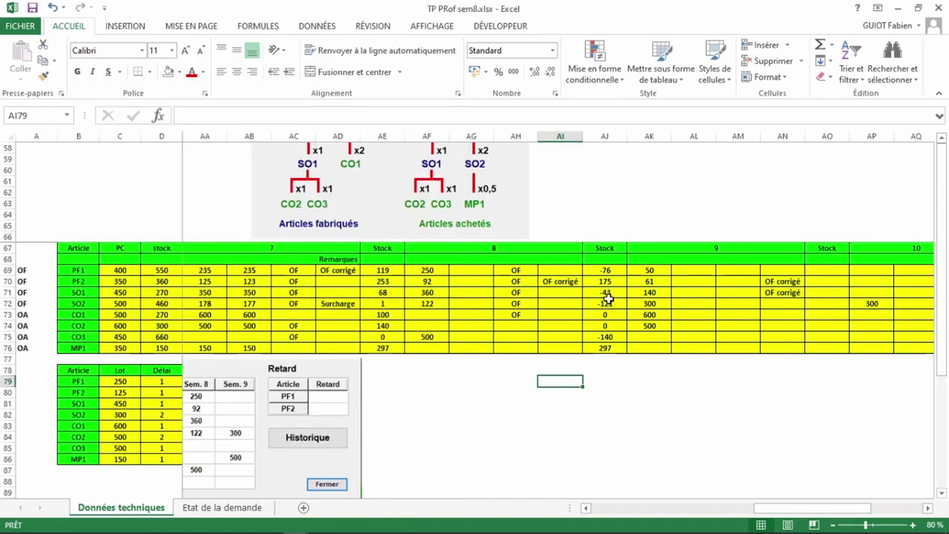
- Check the week 8 stock formula of SO1 in AJ71 and the PF1 week 9 quantity formula in AK69
left_click(608, 293)
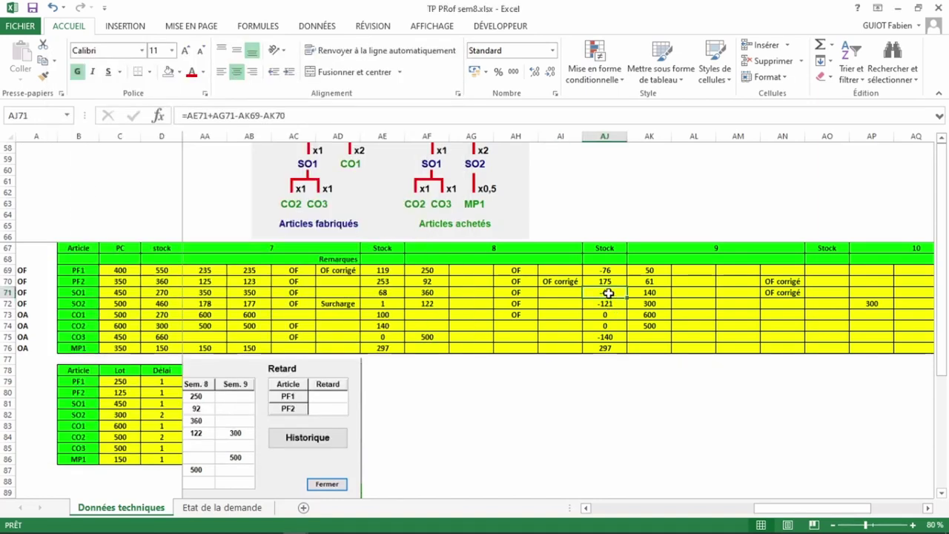
double_click(608, 292)
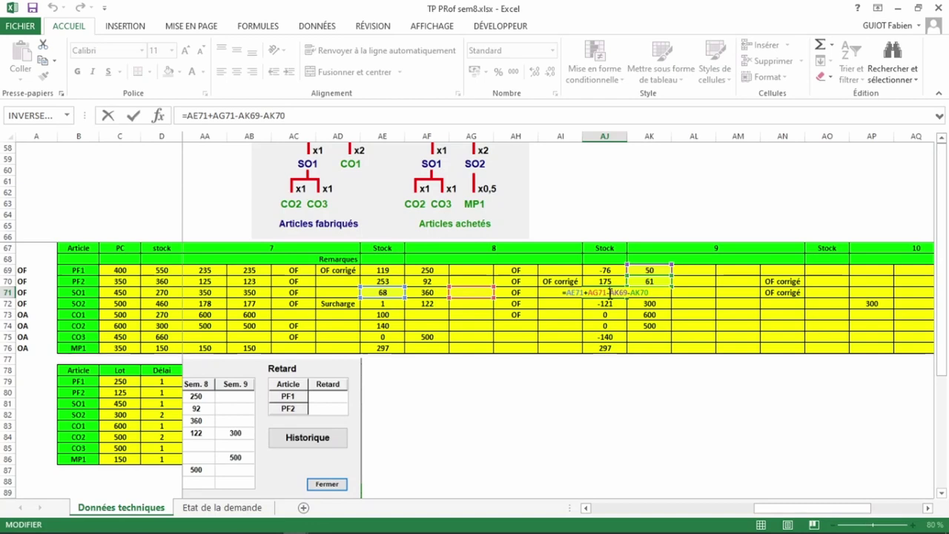
key("ctrl+Return")
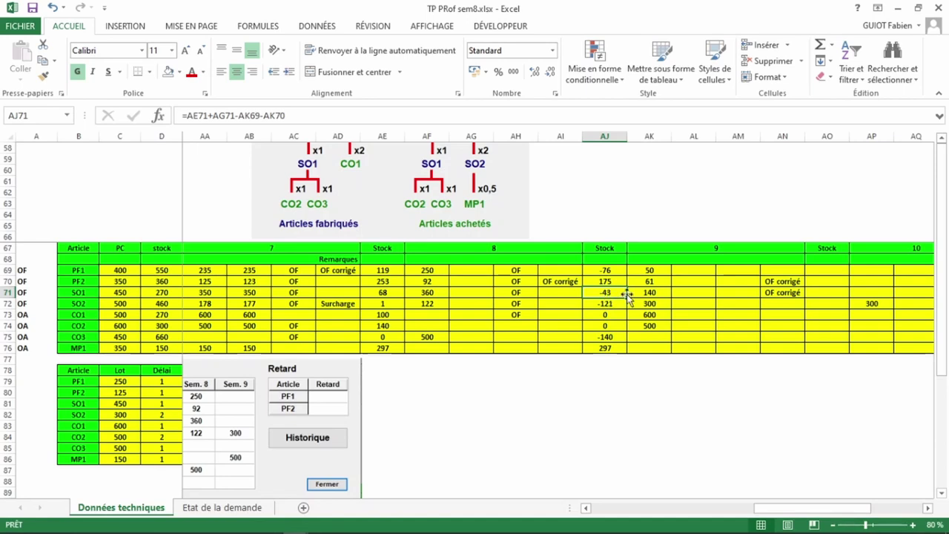
left_click(654, 272)
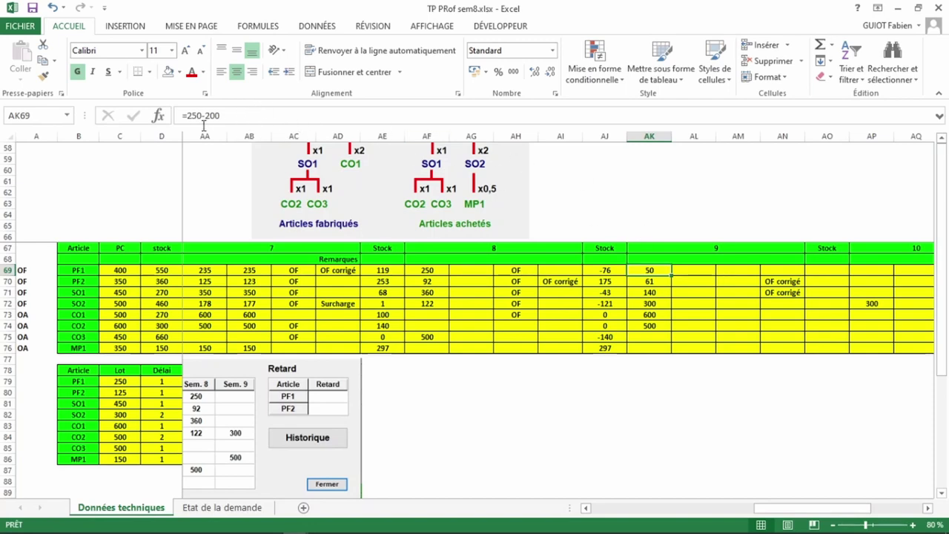
- Check the week 8 stock formulas of SO2 in AJ72 and CO1 in AJ73 without changing them
left_click(610, 305)
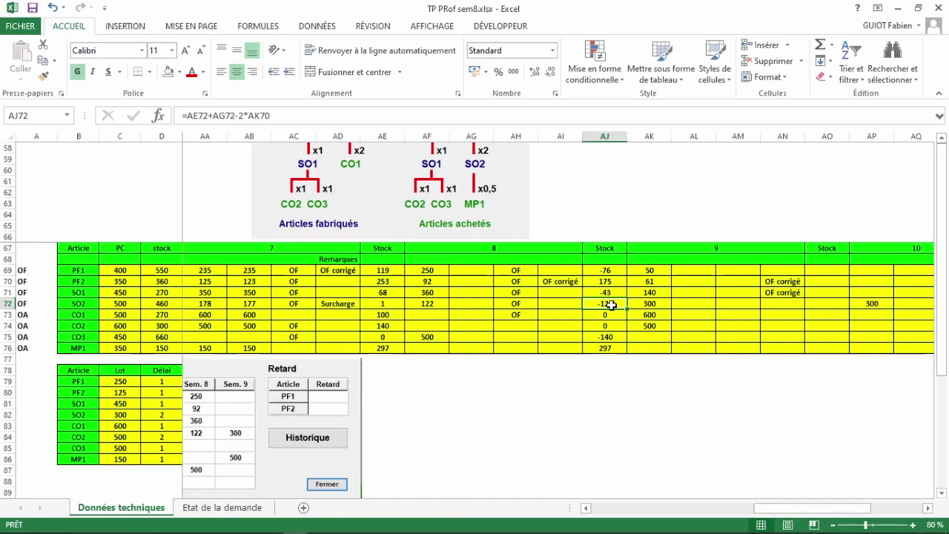
double_click(610, 305)
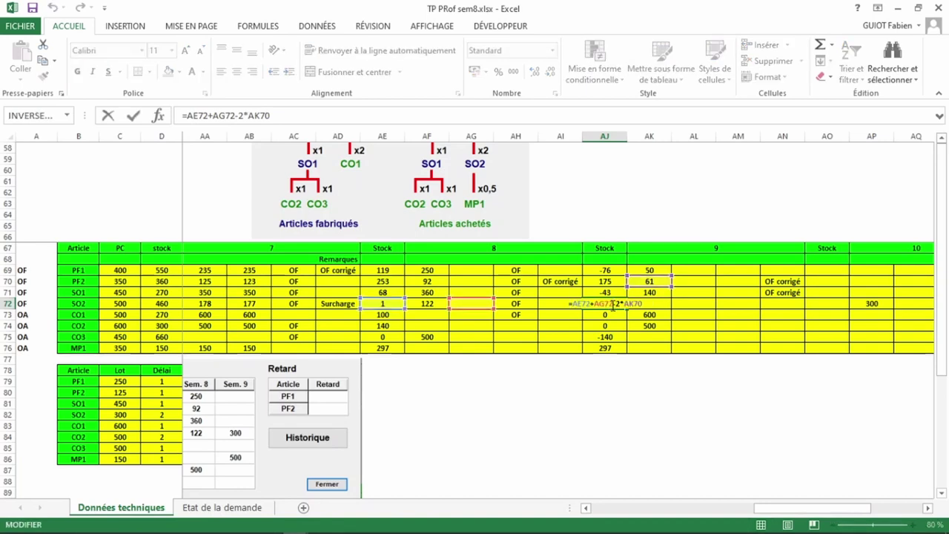
key("Escape")
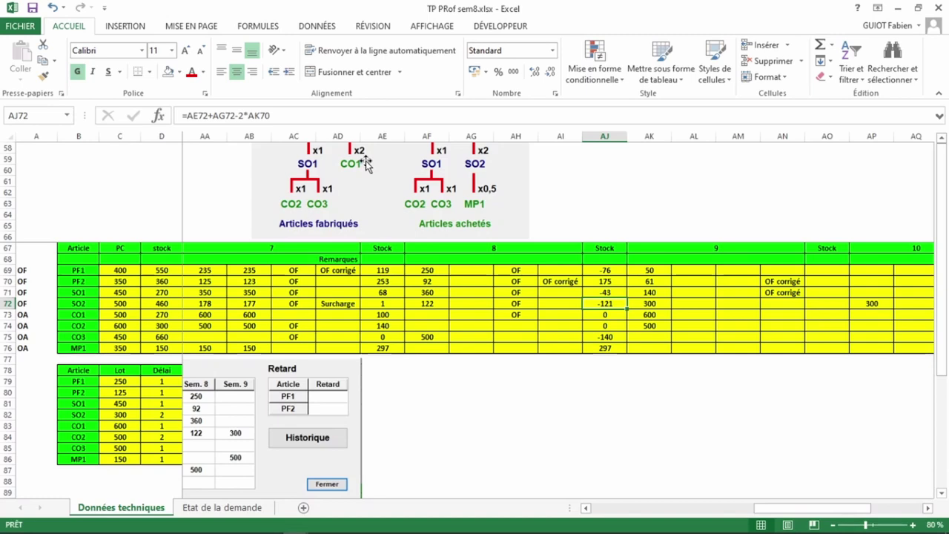
left_click(609, 314)
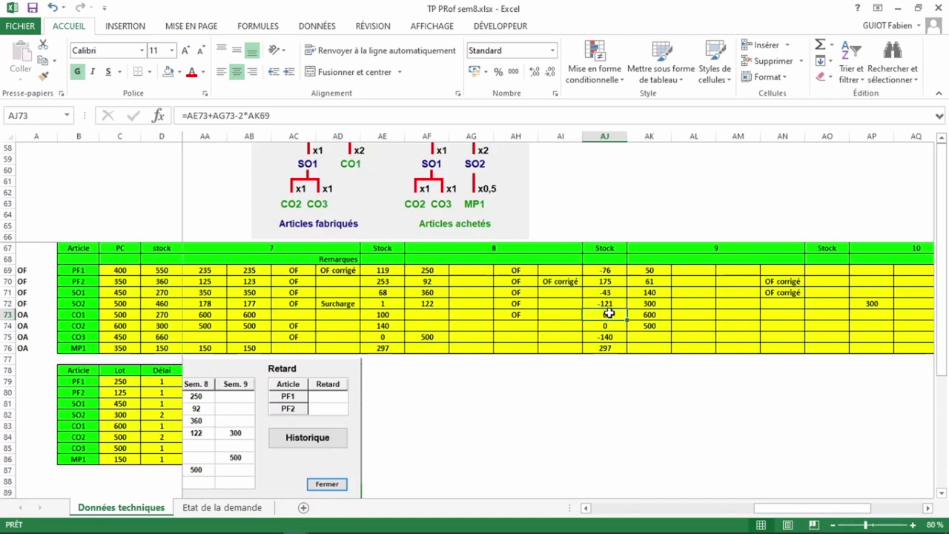
double_click(608, 314)
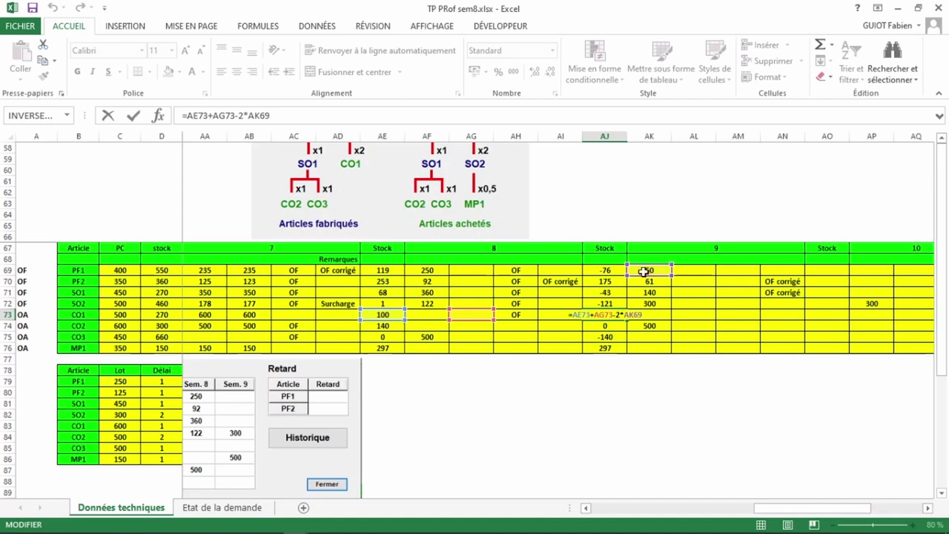
key("ctrl+Return")
- Copy the "OF corrigé" remark of PF2 in week 9 to PF1 in cell AN69
left_click(782, 281)
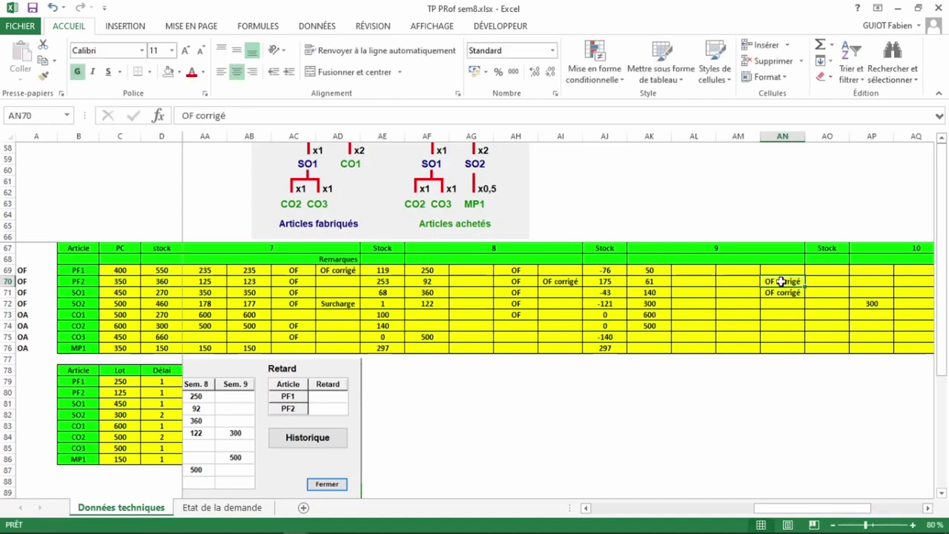
key("ctrl+c")
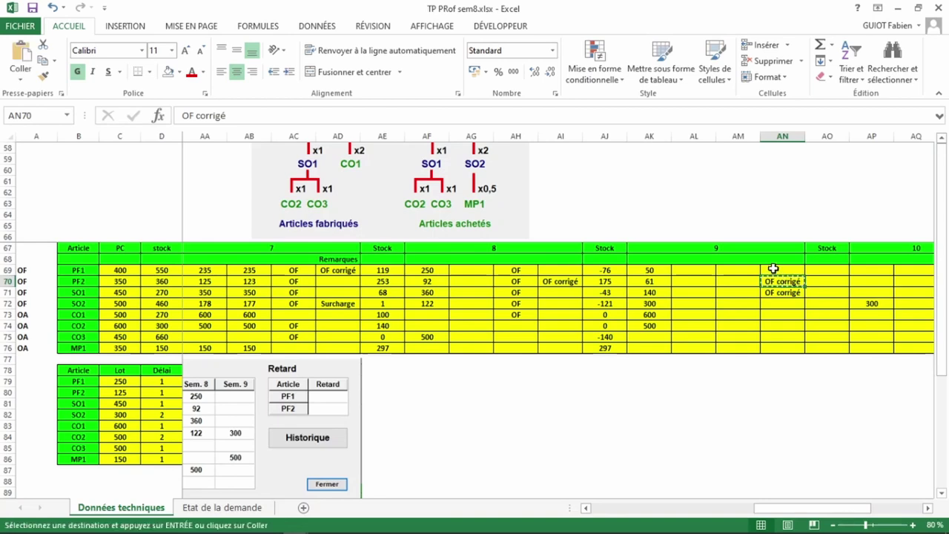
left_click(773, 269)
key("ctrl+v")
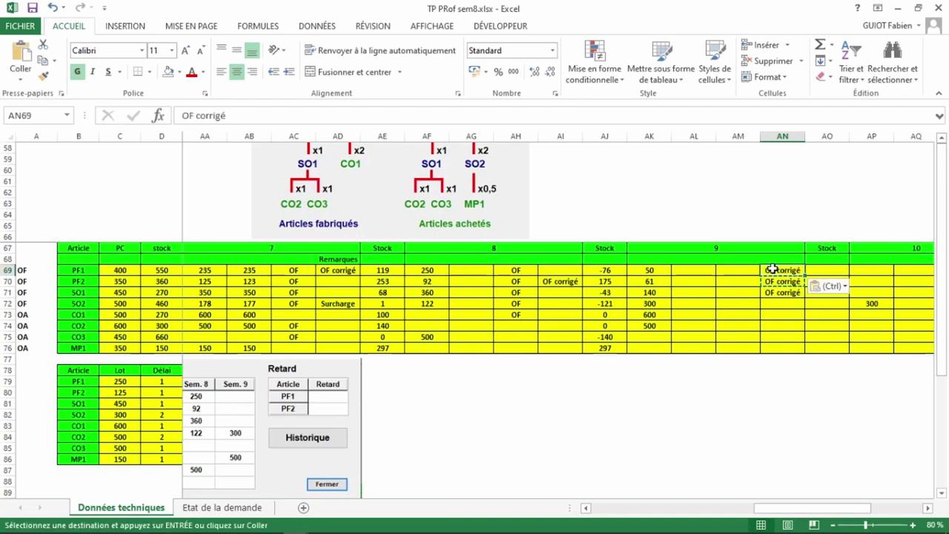
key("Escape")
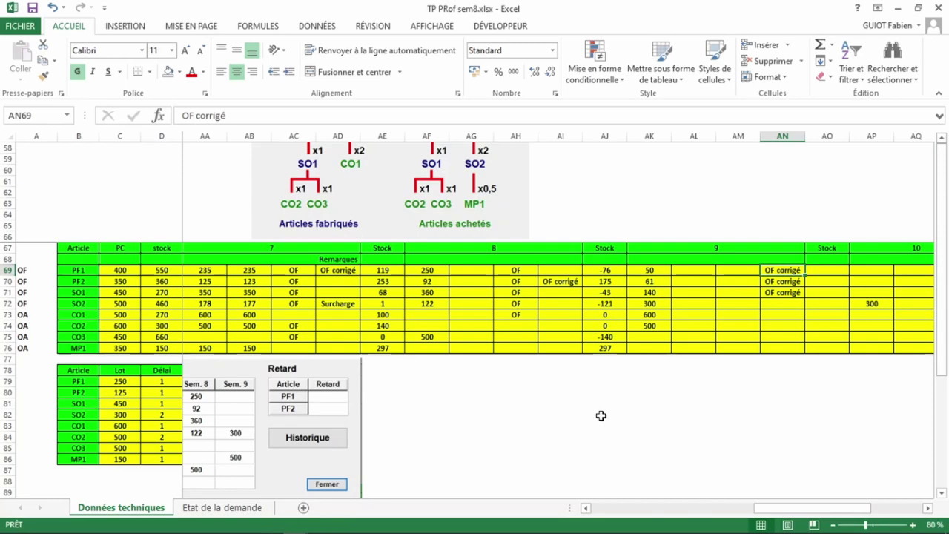
- Switch to Usine Odyssée 8 and try a lot size of 50 for the PF1 production order
key("alt+Tab")
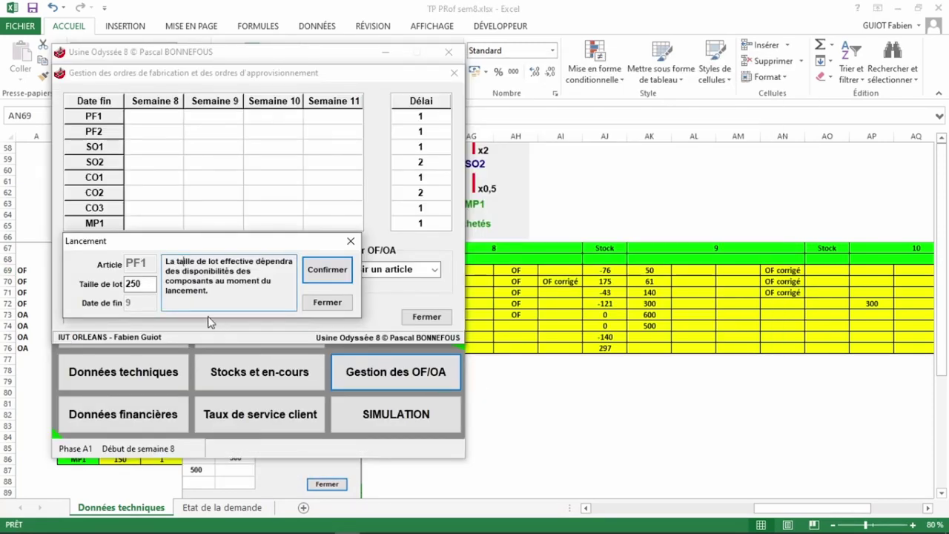
double_click(137, 284)
type("250")
key("BackSpace")
key("BackSpace")
key("BackSpace")
type("50")
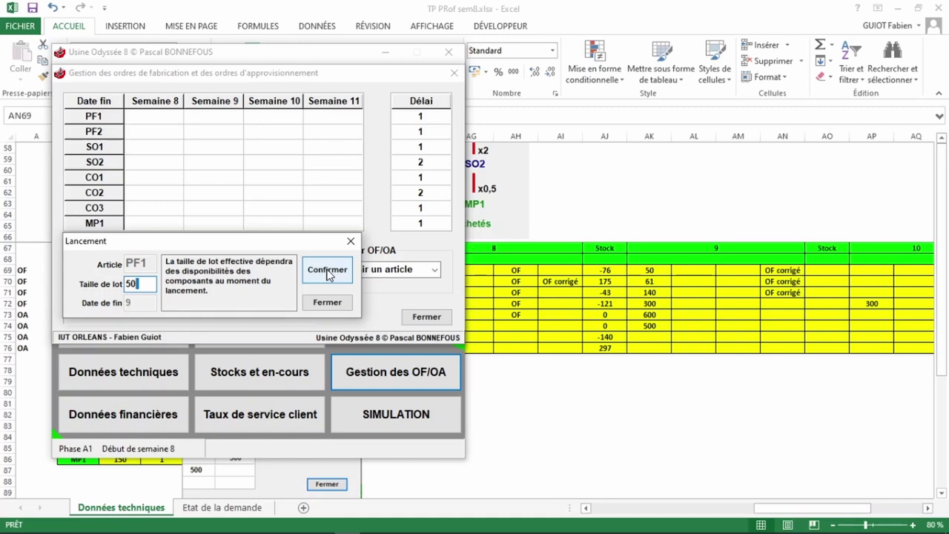
- Set the lot size of the PF1 production order to 250 and launch it for week 9
key("BackSpace")
key("BackSpace")
type("250")
left_click(328, 270)
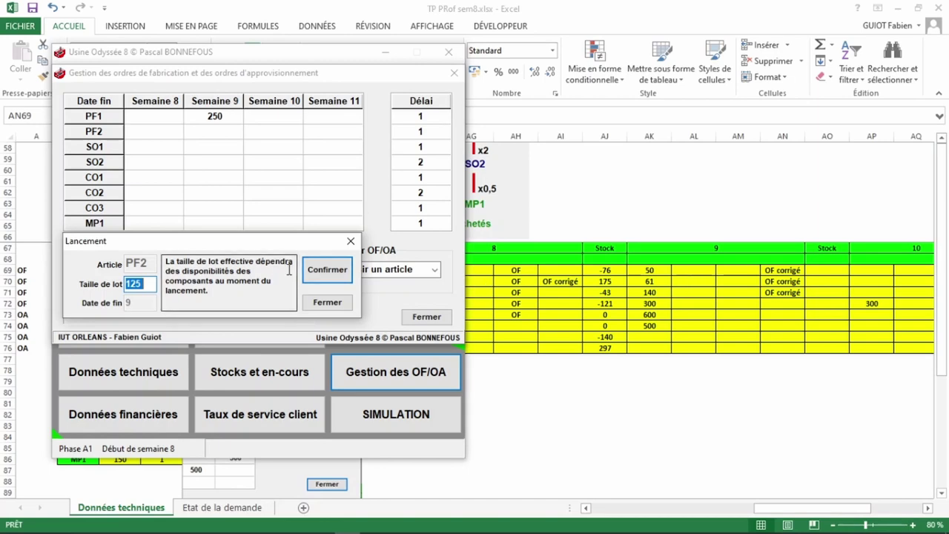
- Launch the orders for PF2 (125), SO1 (450), SO2 (300) and CO1 (600), and end the launch sequence
left_click(324, 271)
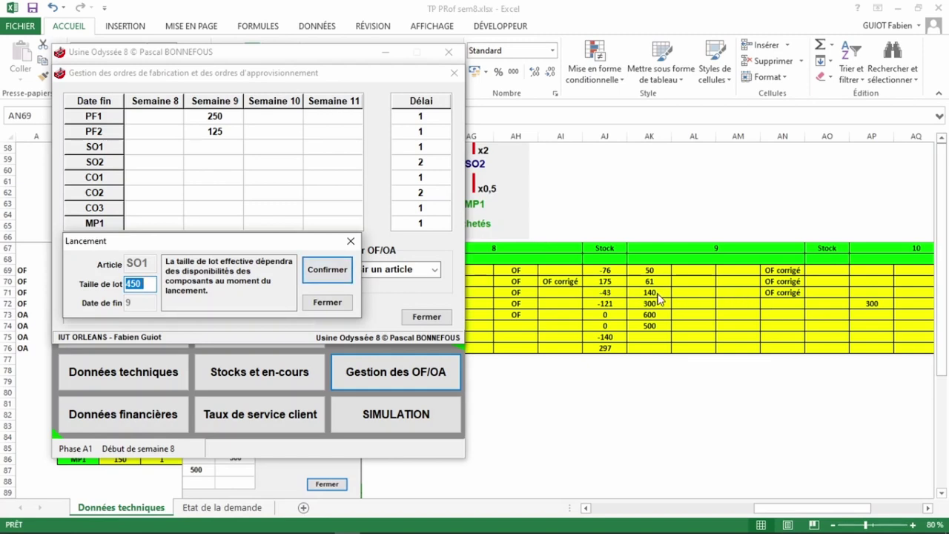
left_click(335, 272)
left_click(330, 273)
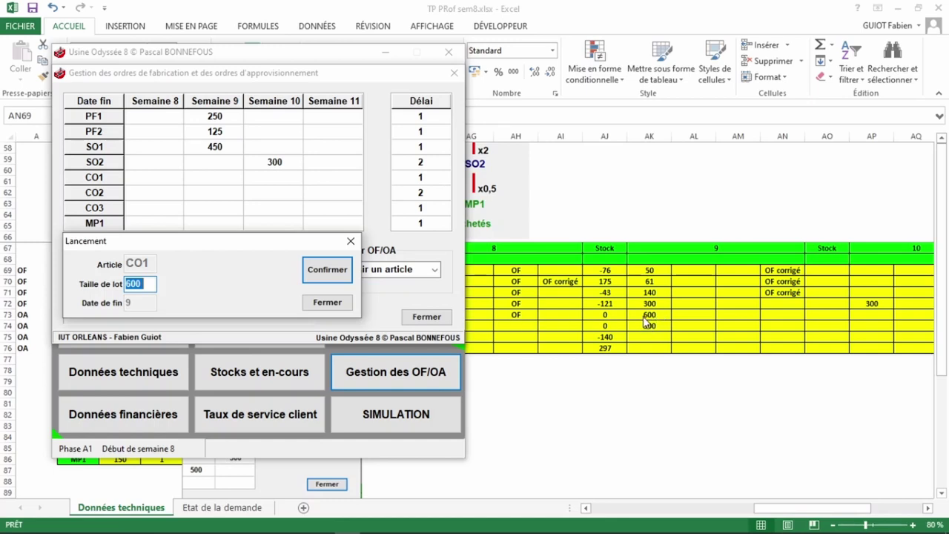
left_click(326, 274)
key("Return")
left_click(320, 304)
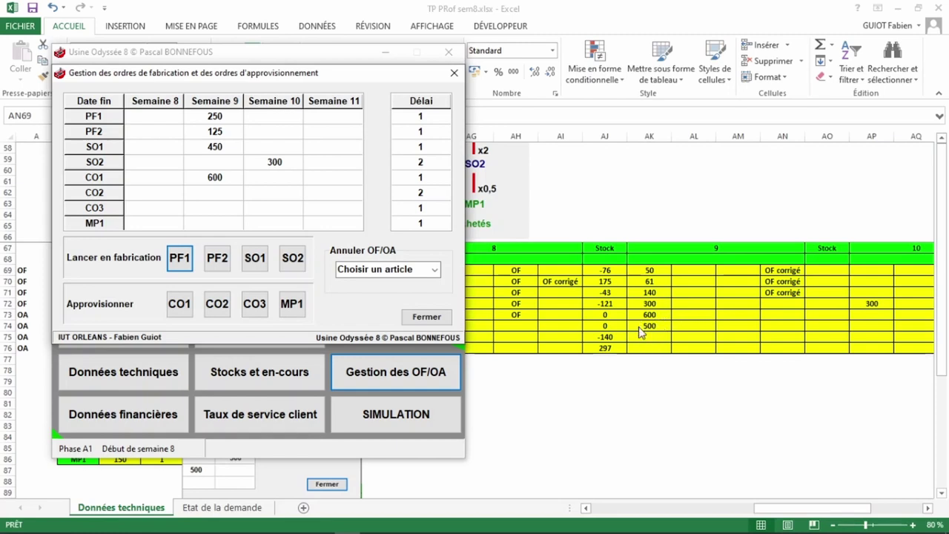
- Close the OF/OA management, start the week 8 simulation and advance it to the PF1 receipt
left_click(425, 316)
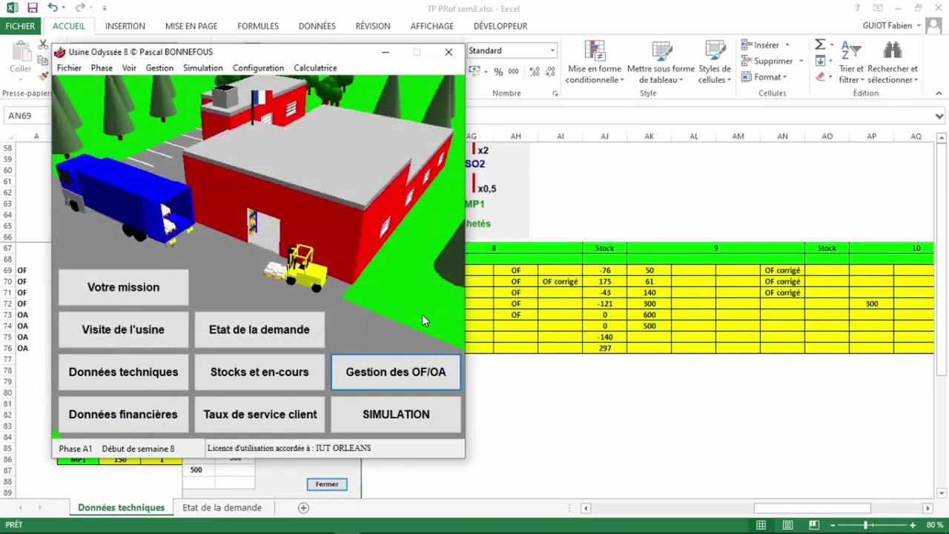
left_click(402, 422)
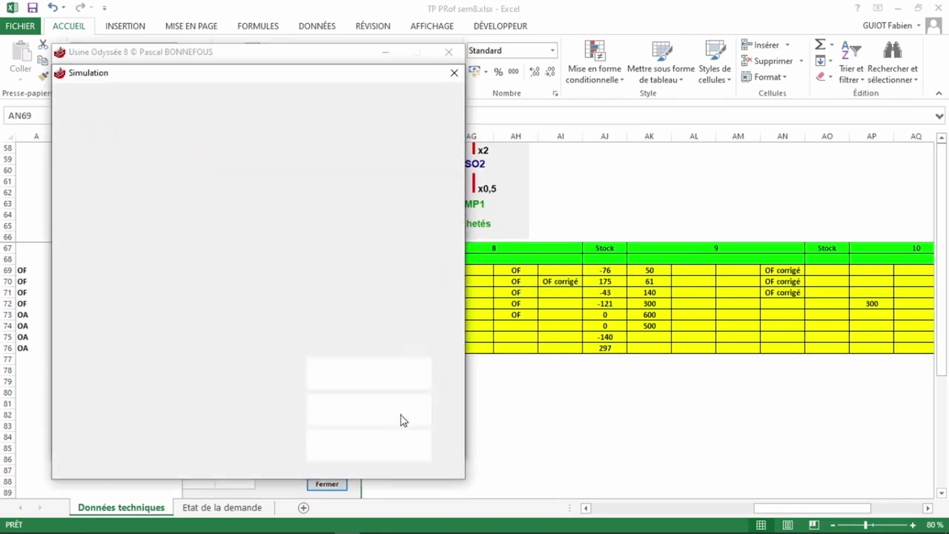
left_click(379, 377)
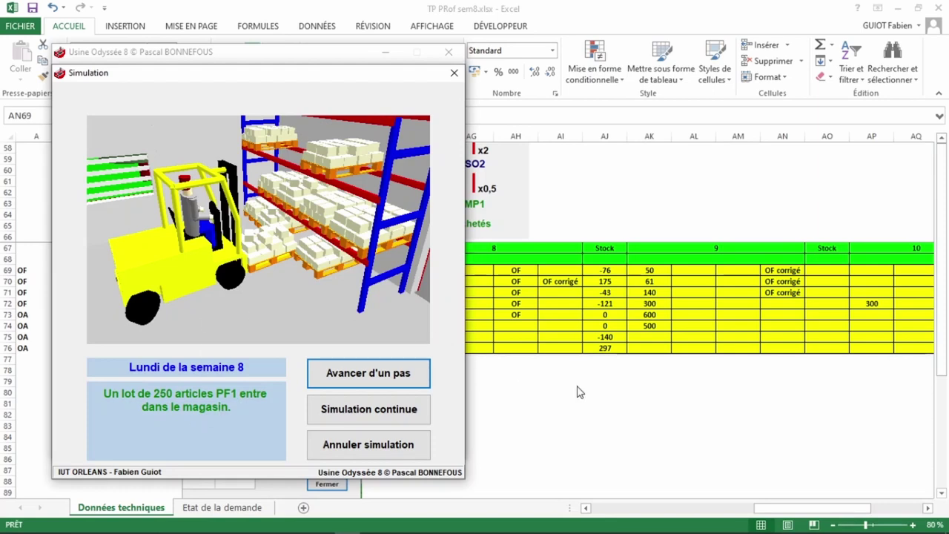
- Switch to the Excel workbook and enter 250 as PF1's received quantity for week 8 in AG69
key("Escape")
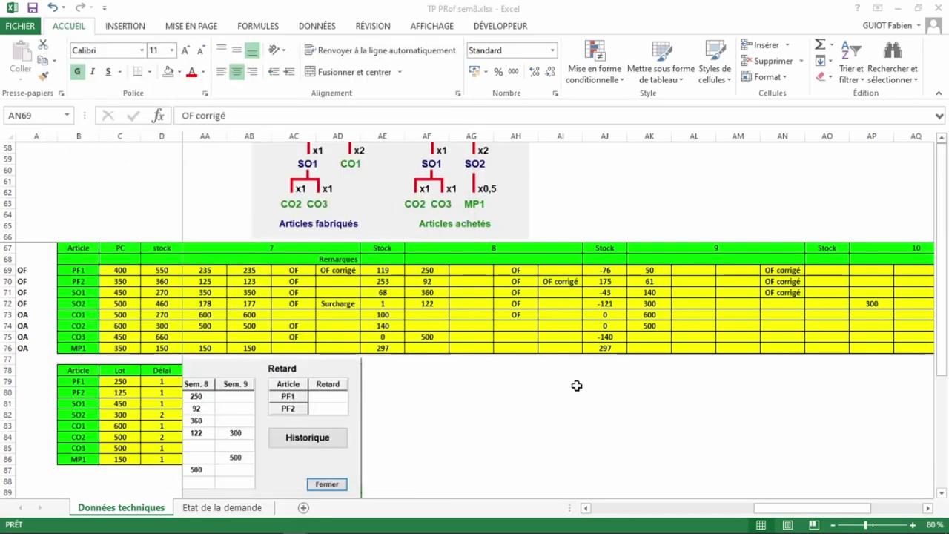
left_click(576, 385)
scroll(576, 385, "left", 3)
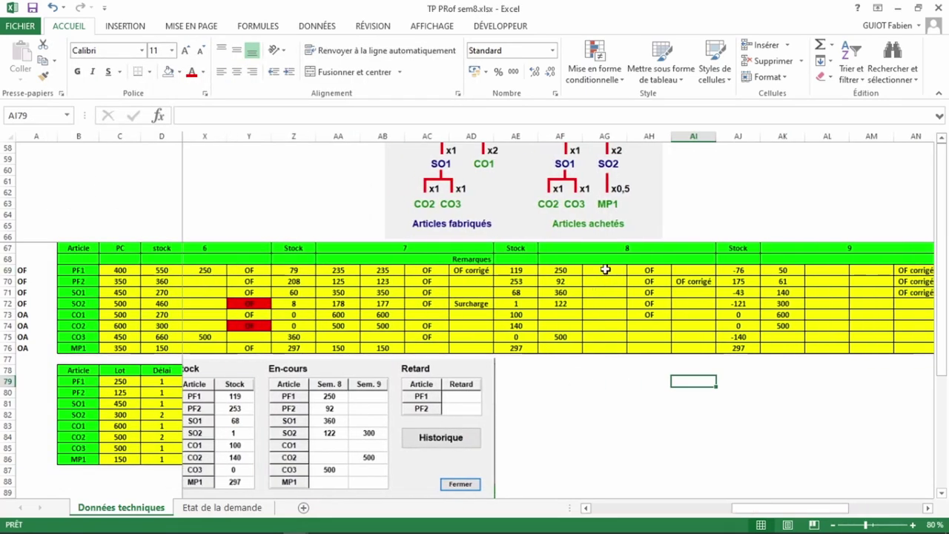
left_click(605, 270)
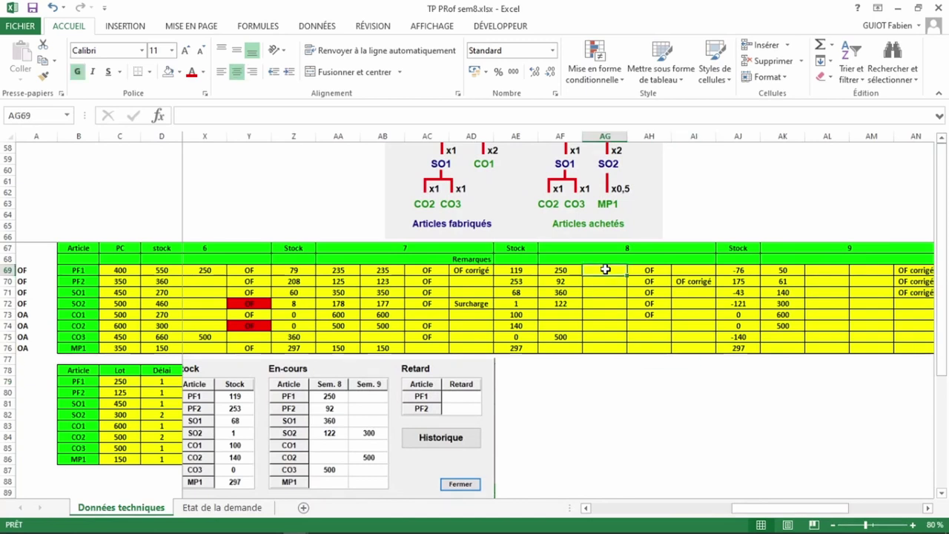
type("250")
key("Return")
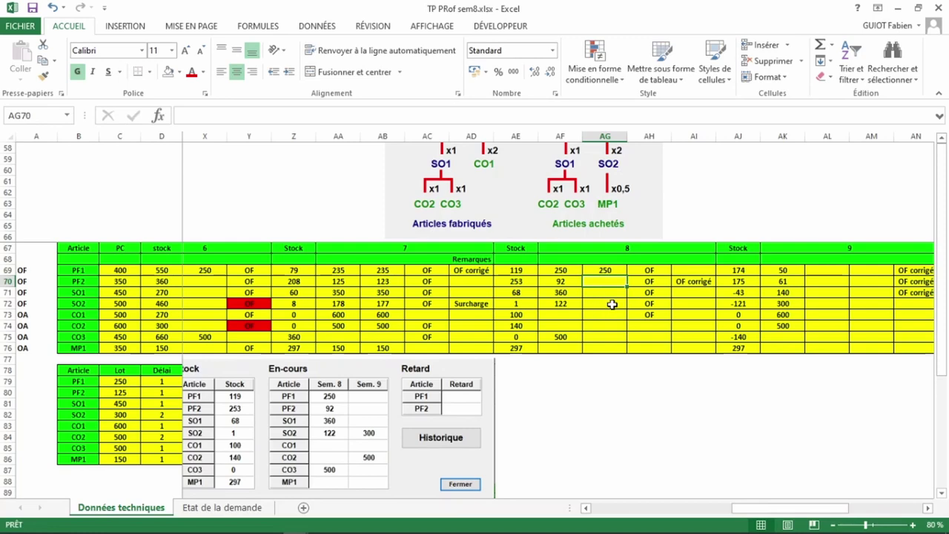
- Advance the simulation in Usine Odyssée 8 to the PF2 receipt and record 92 in AG70 of the Excel workbook
key("alt+Tab")
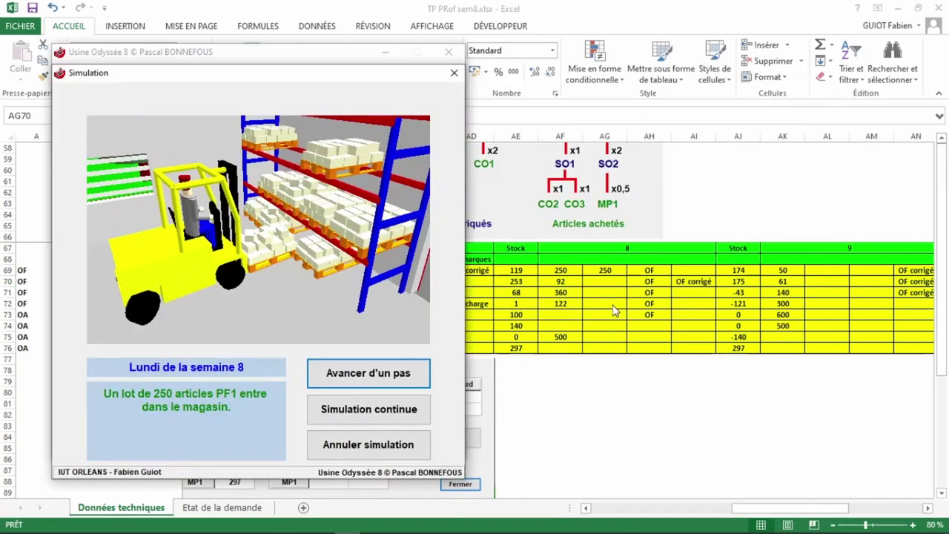
left_click(384, 378)
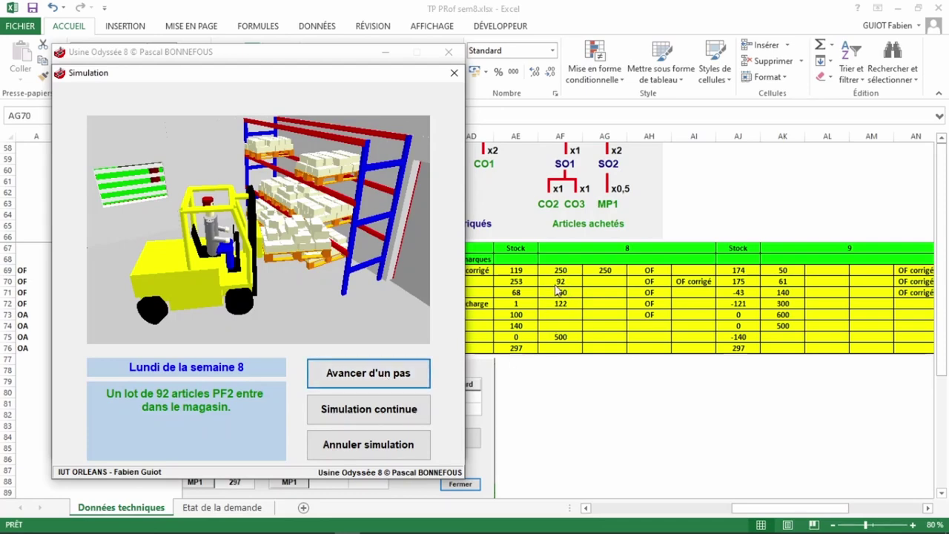
left_click(619, 282)
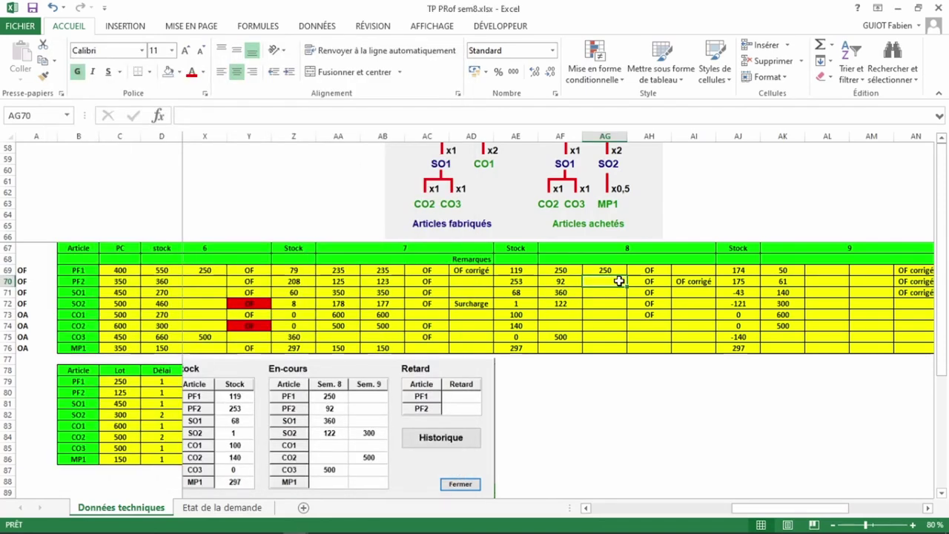
type("92")
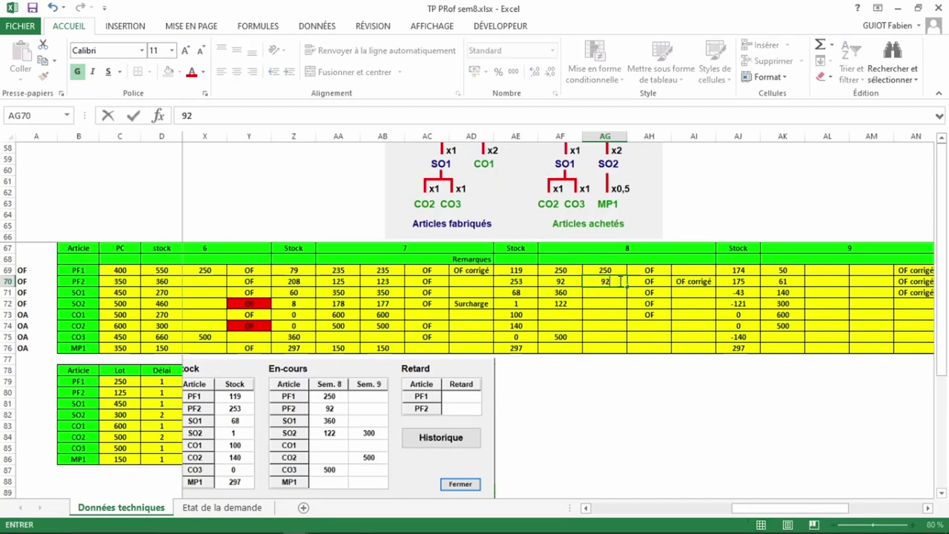
key("Return")
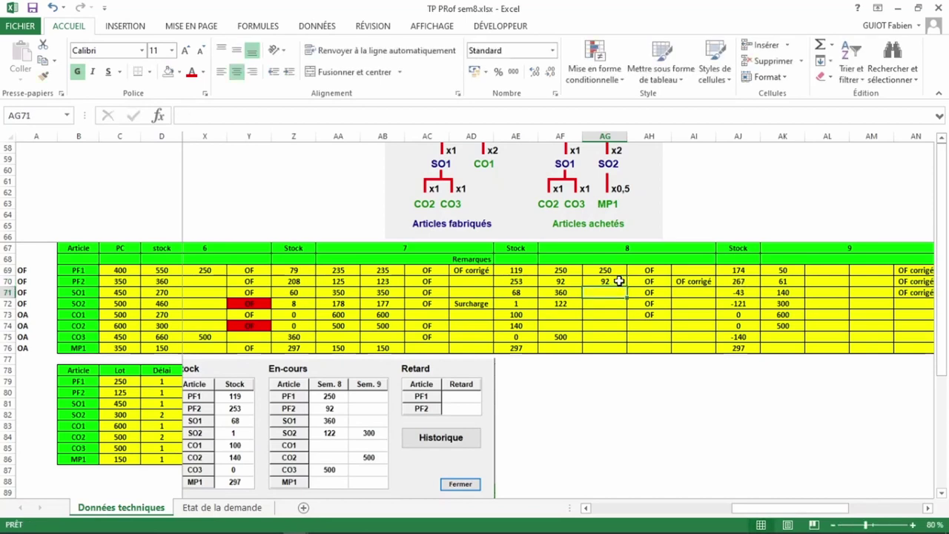
- Advance the simulation in Usine Odyssée 8 to the SO1 receipt and record 351 in AG71 of the Excel workbook
key("alt+Tab")
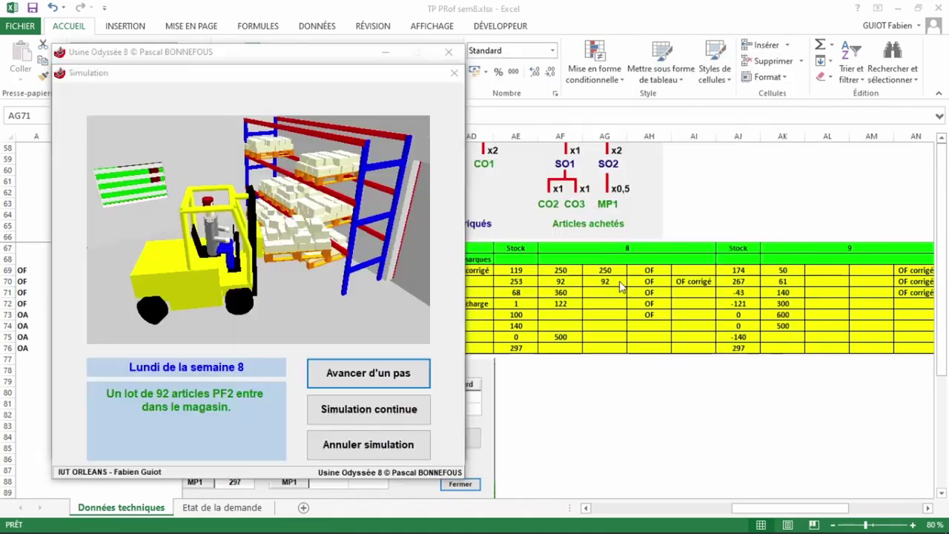
left_click(394, 379)
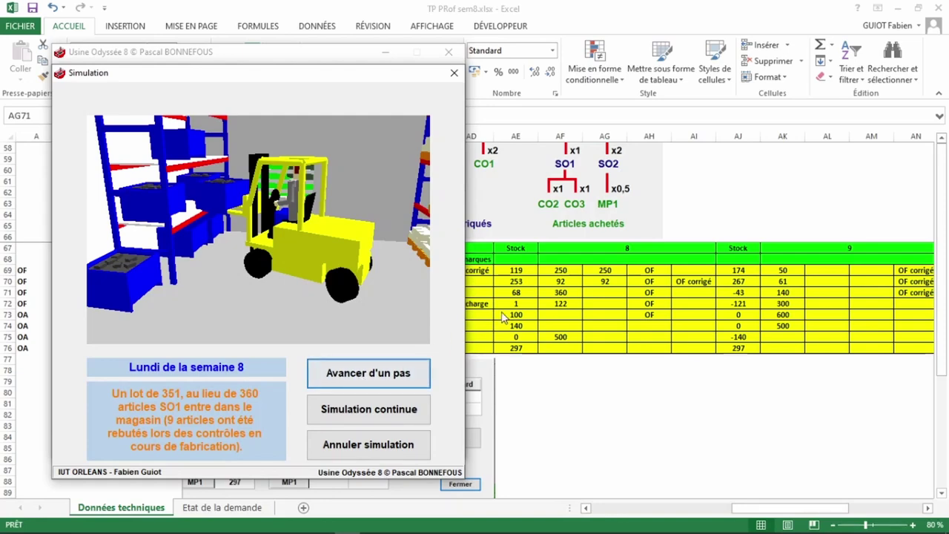
left_click(604, 296)
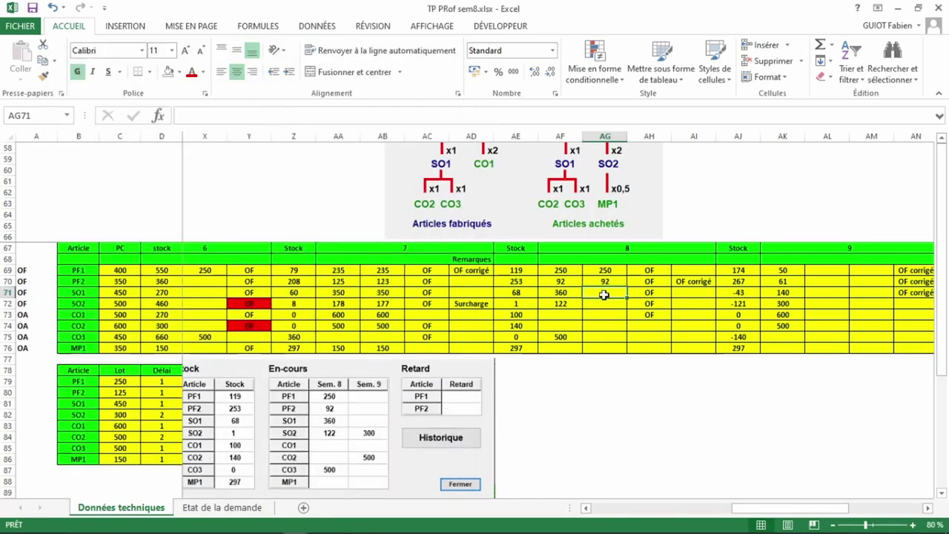
type("3")
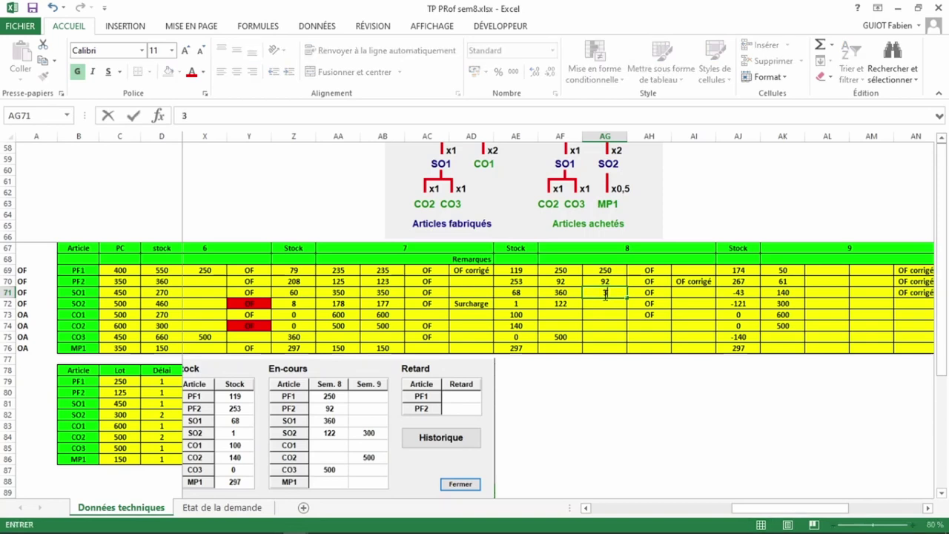
type("51")
key("Return")
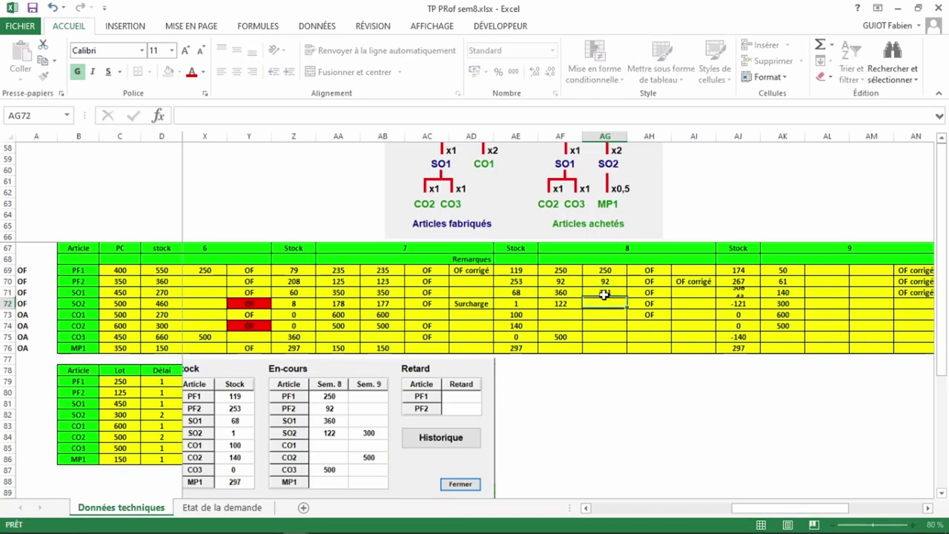
- Inspect the SO1 stock formula in AJ71 and the cells it references, leaving it unedited
left_click(751, 293)
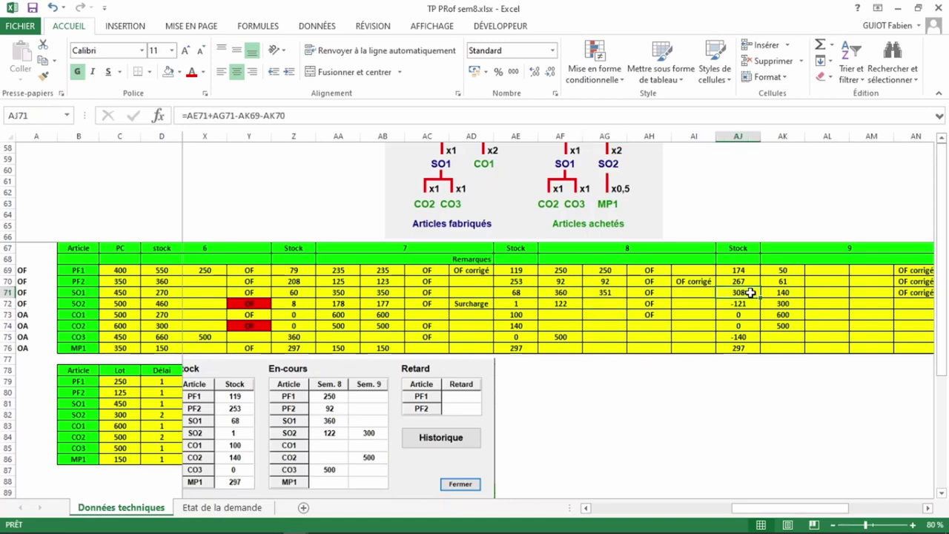
double_click(750, 293)
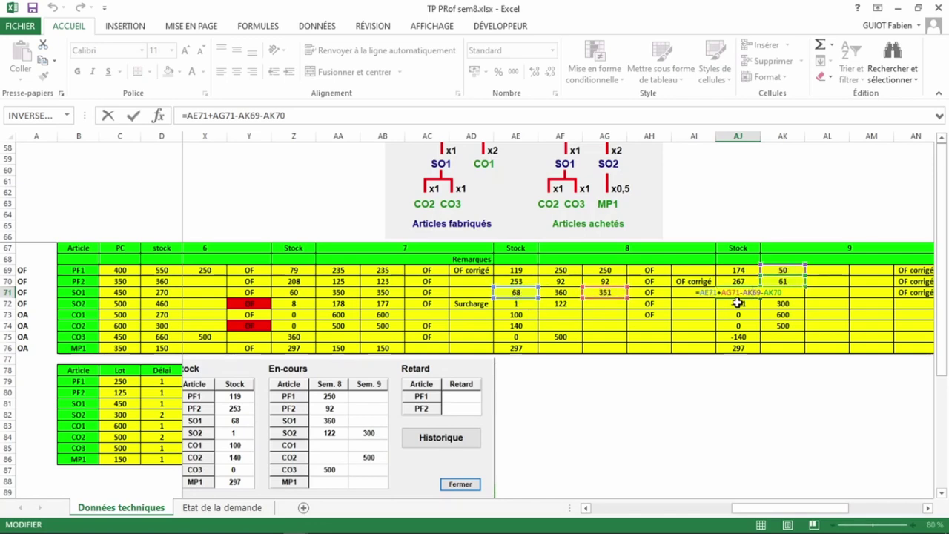
key("Escape")
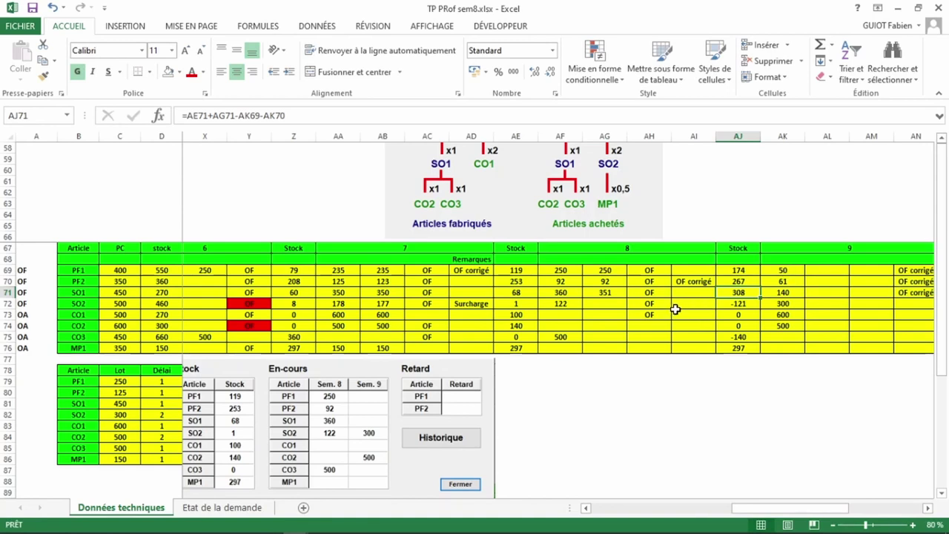
- Advance the simulation in Usine Odyssée 8 to the SO2 receipt and record 121 in AG72 of the Excel workbook
left_click(605, 304)
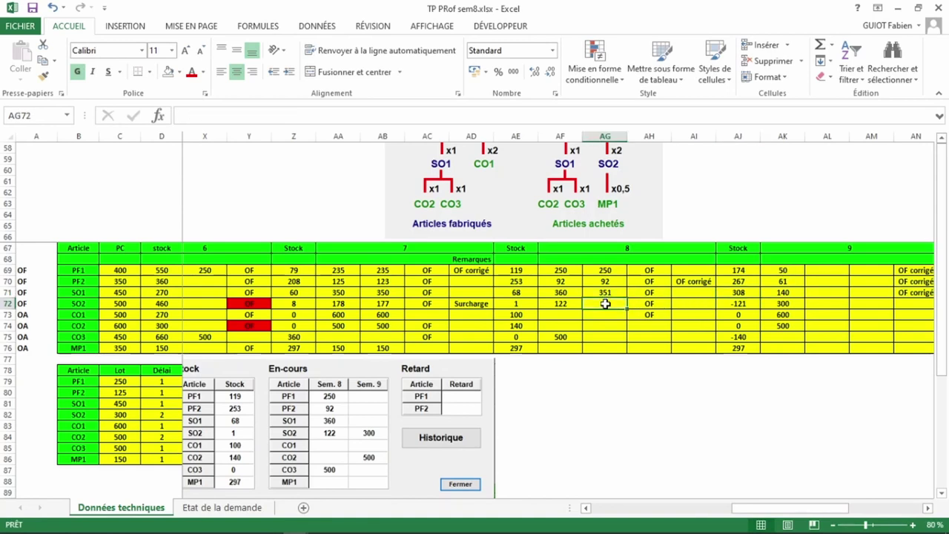
key("alt+Tab")
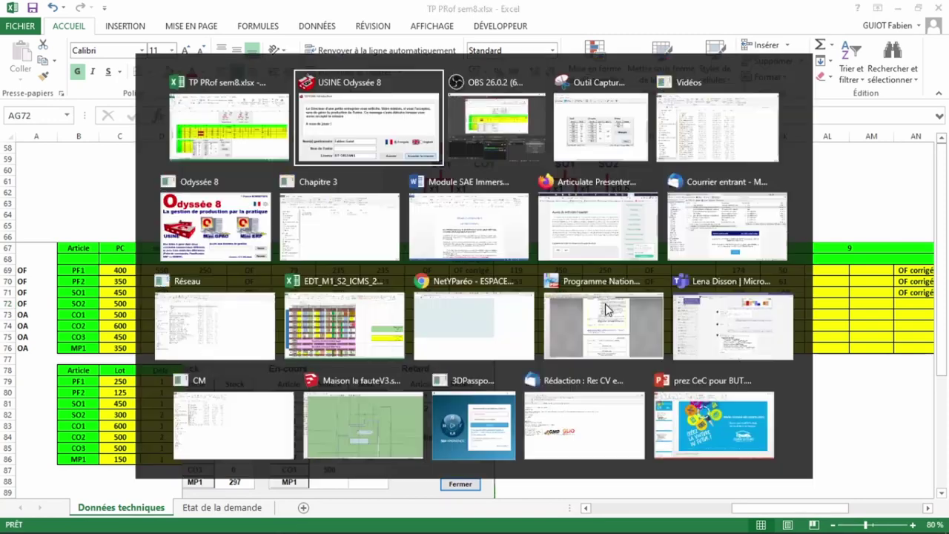
left_click(393, 382)
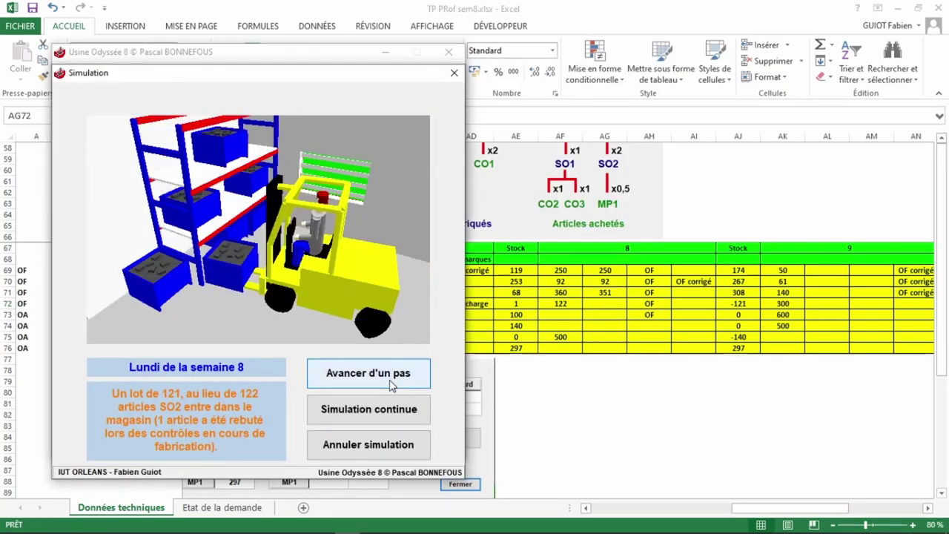
left_click(602, 307)
type("121")
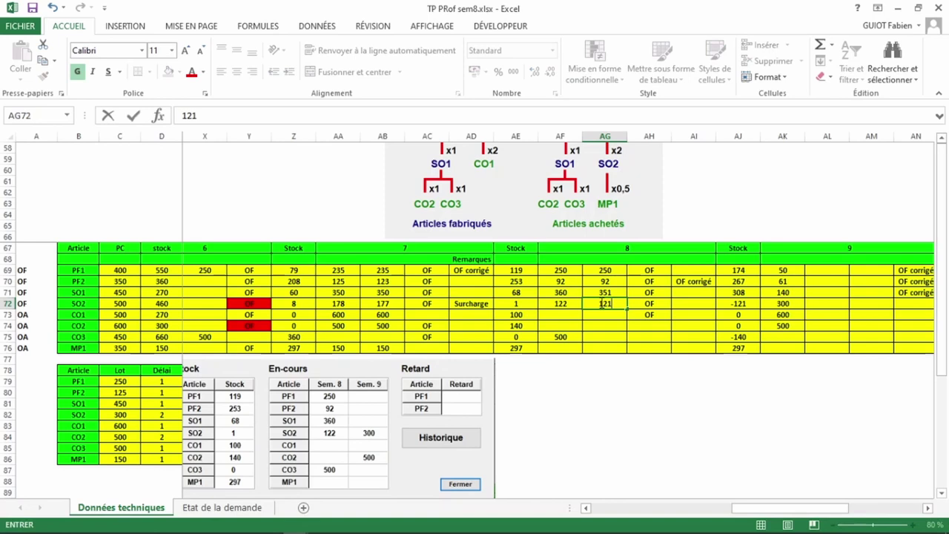
key("Return")
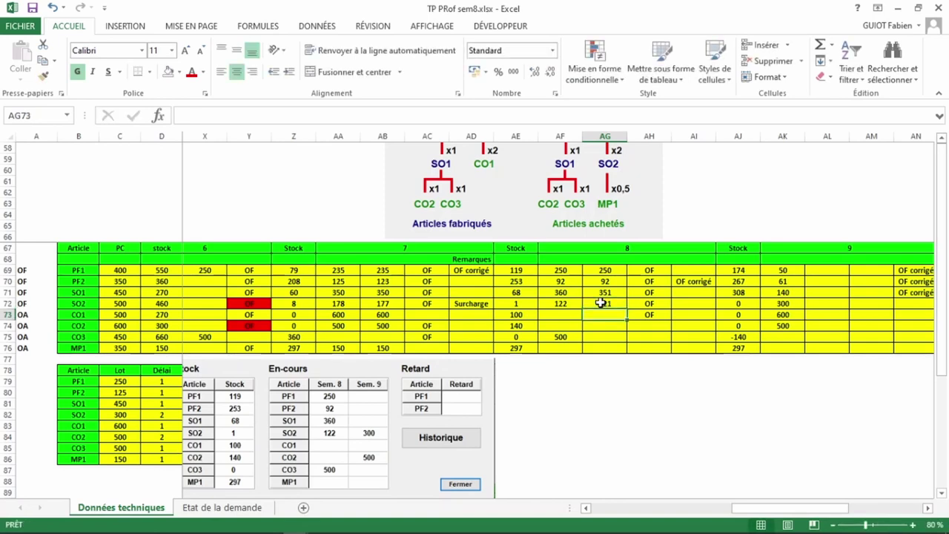
- Advance the simulation in Usine Odyssée 8 to the CO3 receipt and record 500 in AG75 of the Excel workbook
left_click(601, 303)
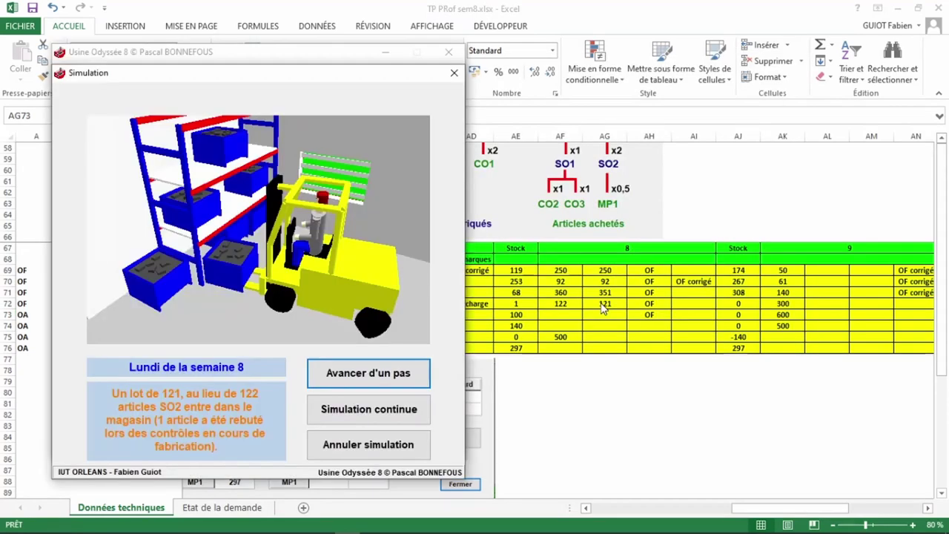
left_click(377, 383)
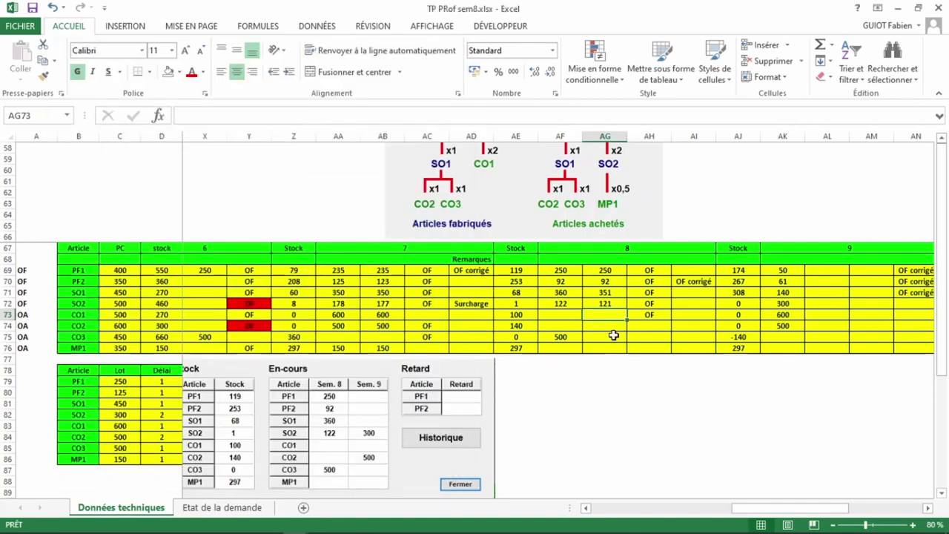
left_click(614, 336)
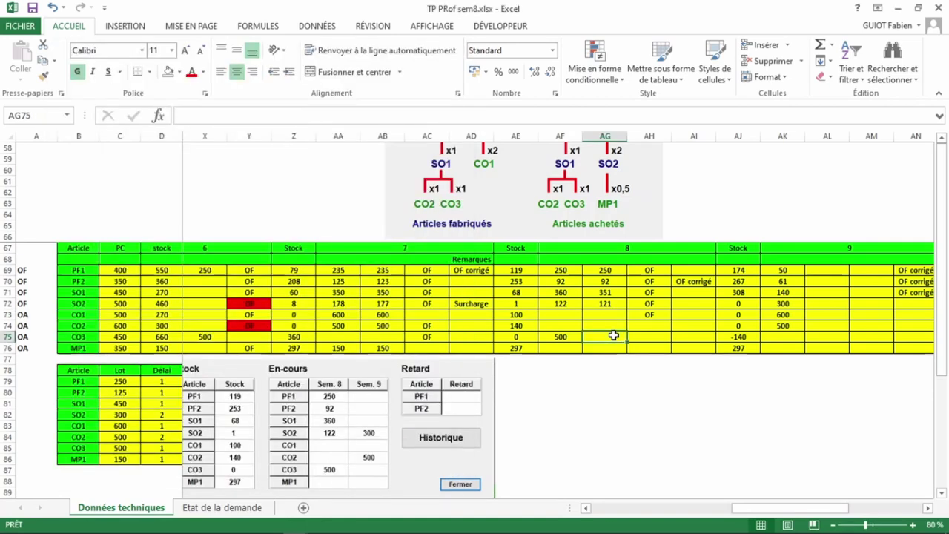
type("500")
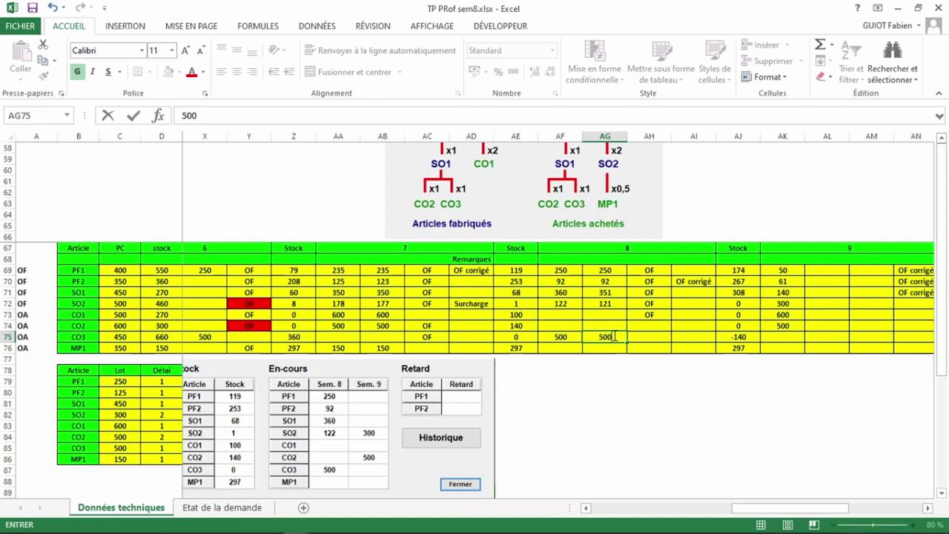
key("Return")
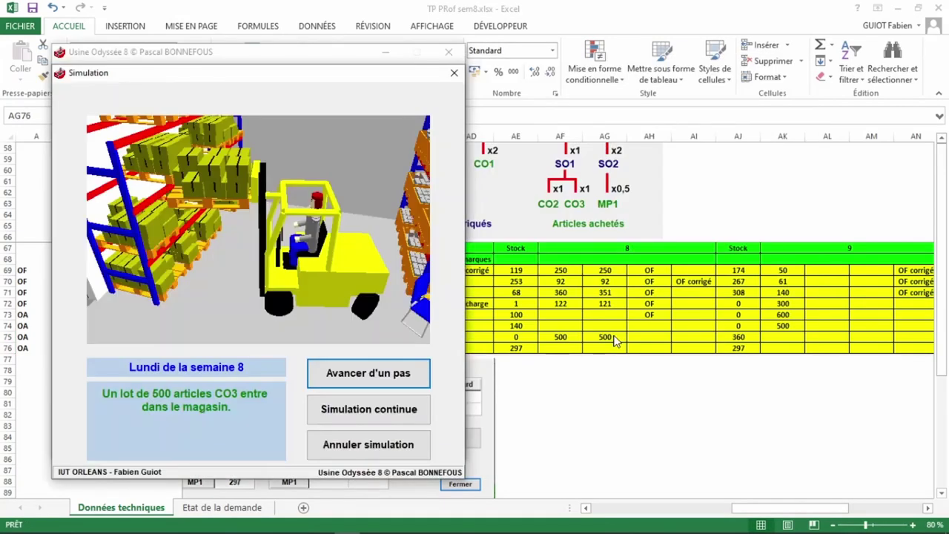
- In Usine Odyssée 8, advance Monday's simulation through the order launches for PF1, PF2, SO1, SO2 and CO1
left_click(393, 379)
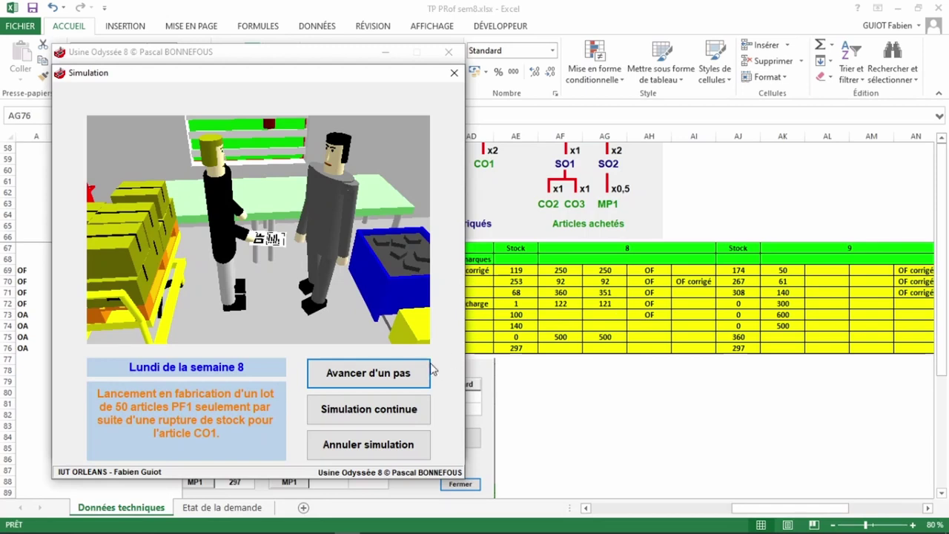
left_click(382, 378)
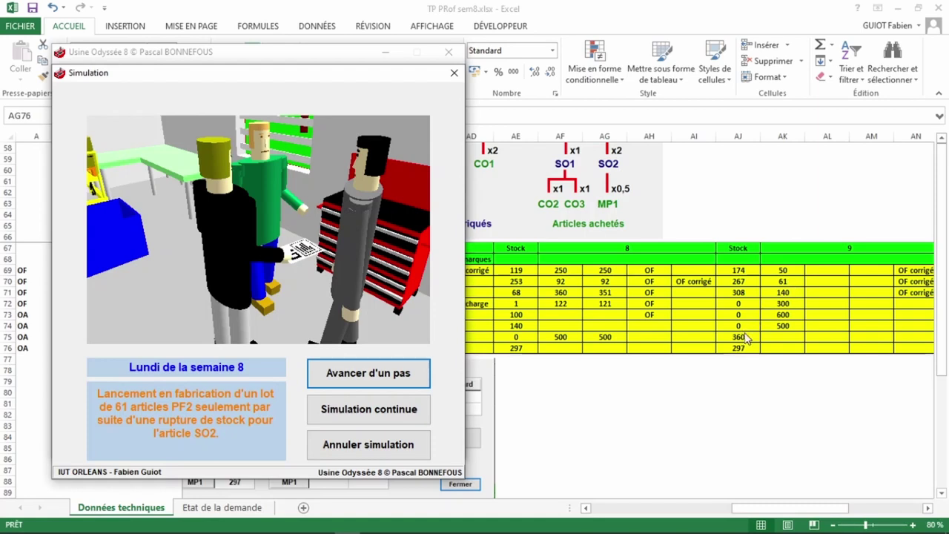
left_click(407, 379)
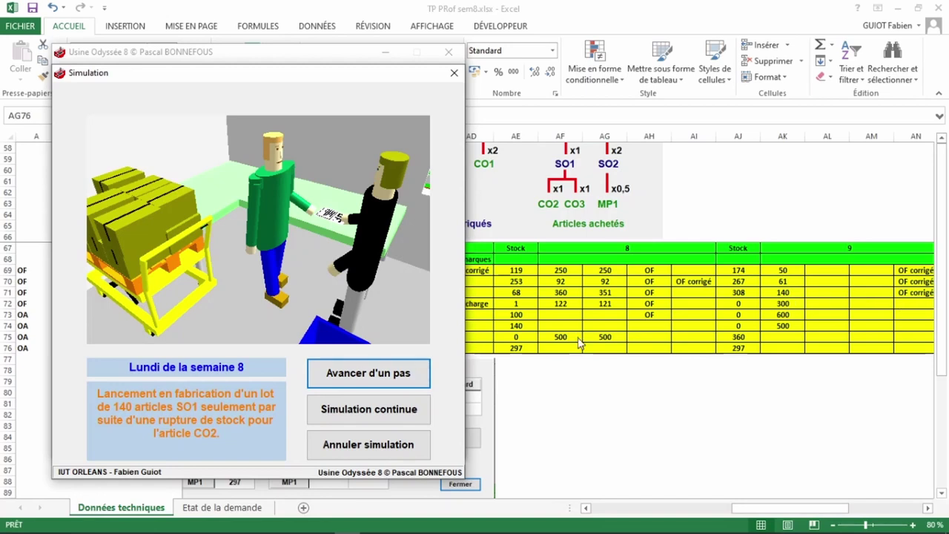
left_click(407, 378)
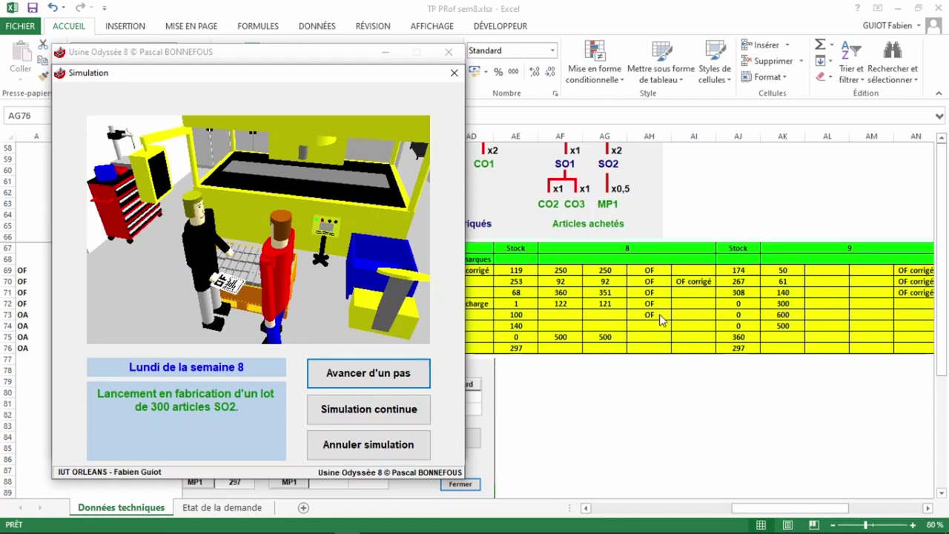
left_click(395, 375)
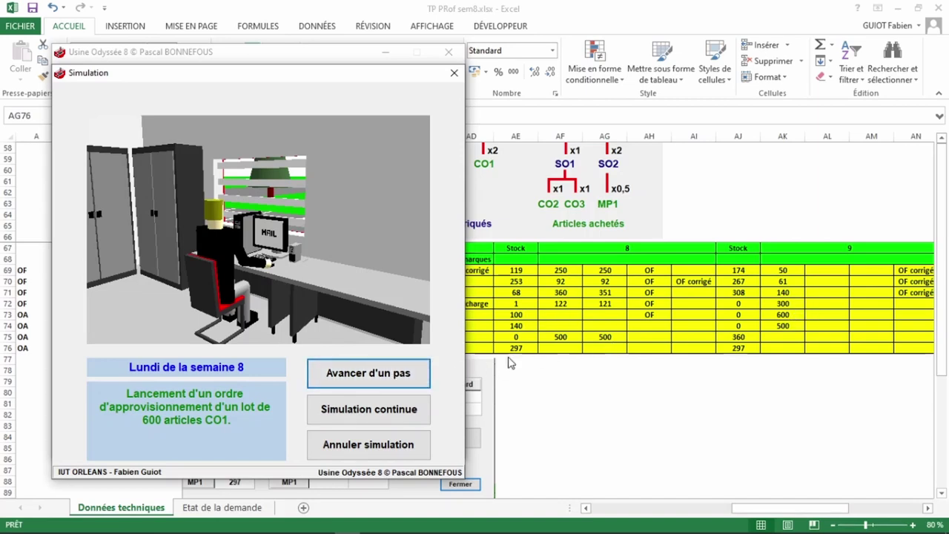
- Advance the simulation through the daily PF1 and PF2 deliveries from Monday to Friday of week 8 and past the last one
left_click(398, 378)
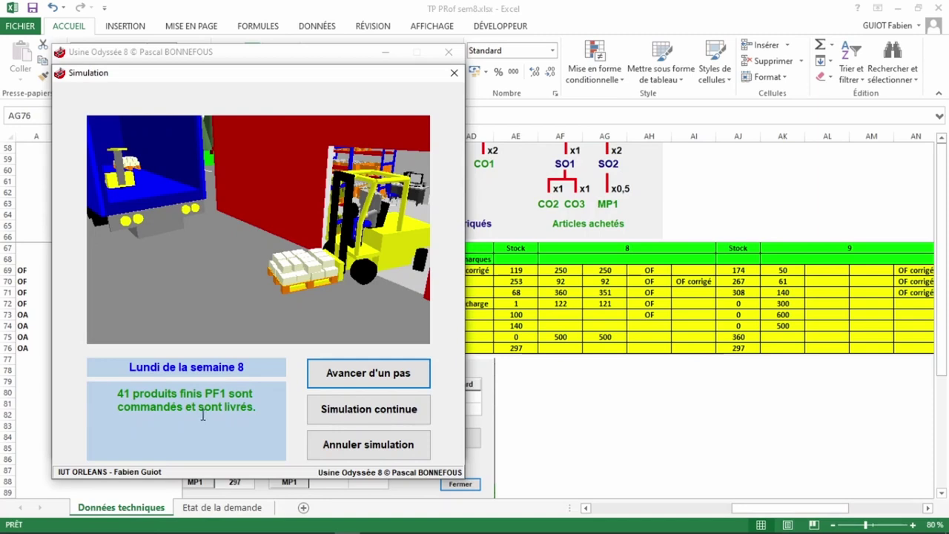
left_click(341, 369)
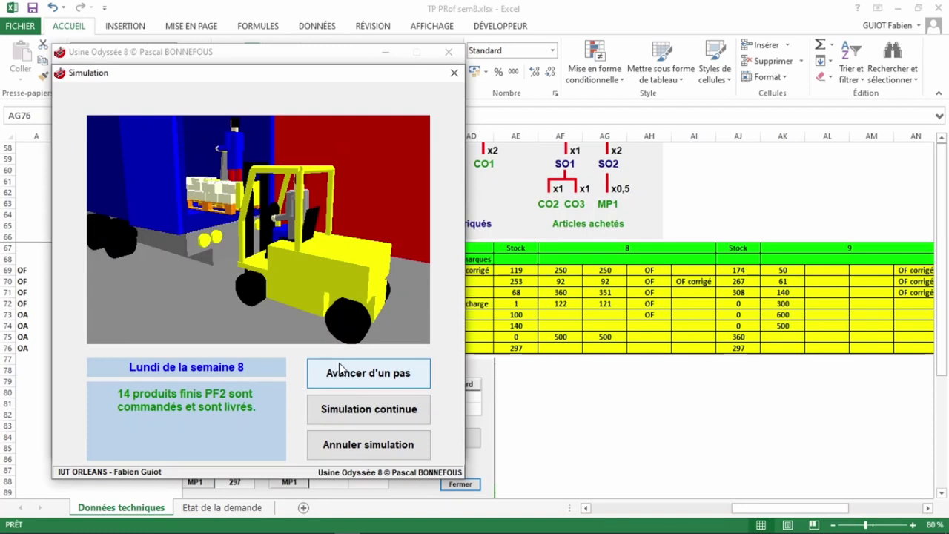
left_click(341, 368)
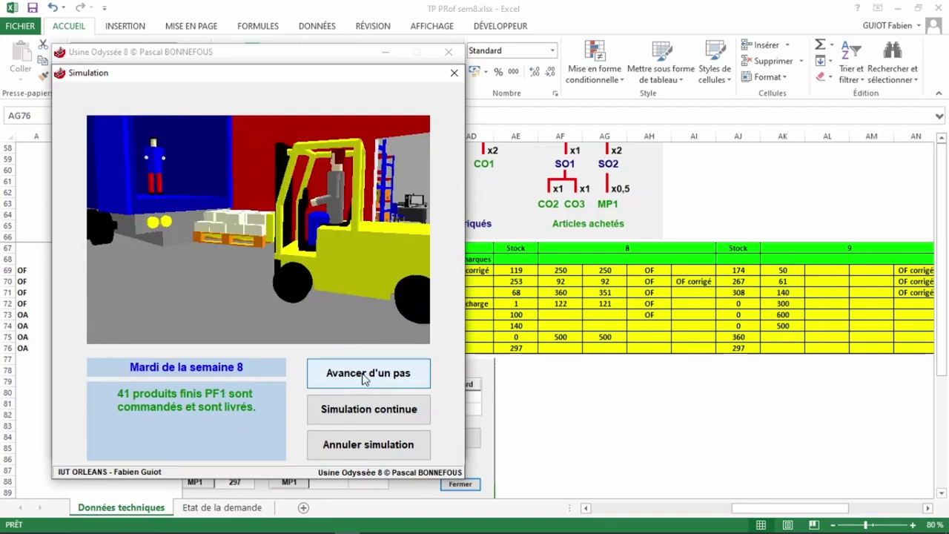
left_click(364, 379)
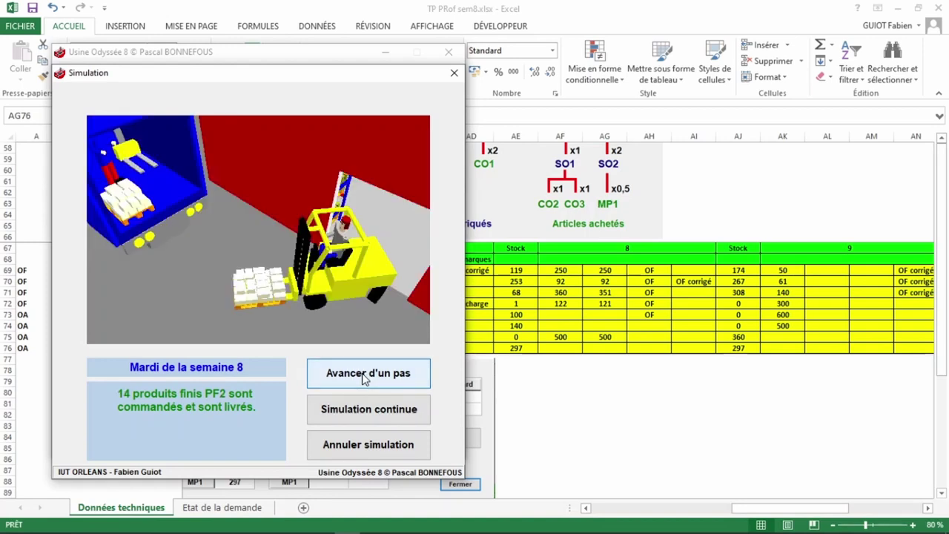
left_click(364, 379)
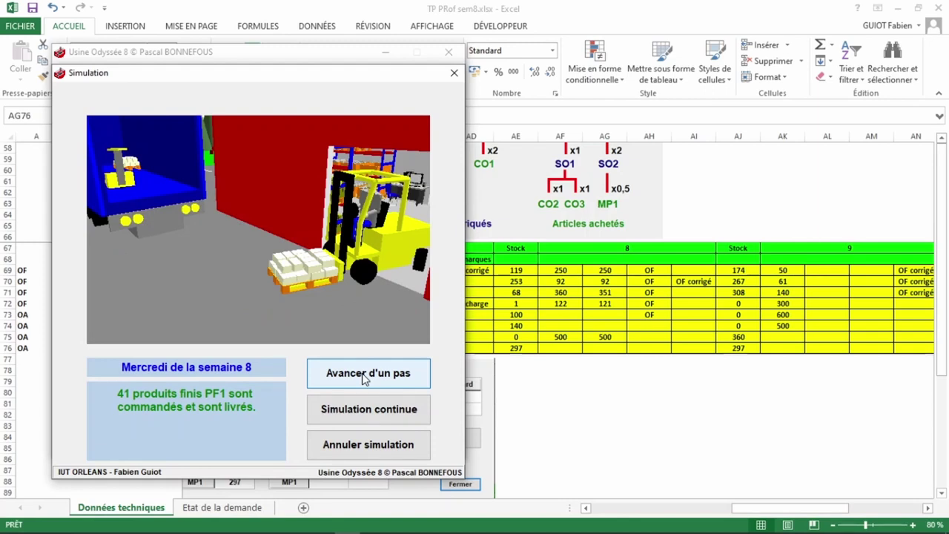
left_click(364, 379)
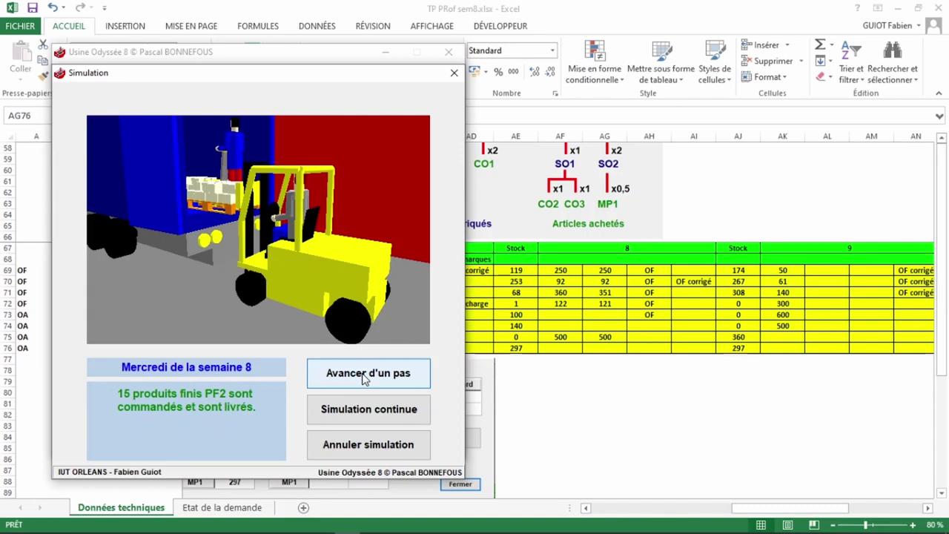
left_click(364, 379)
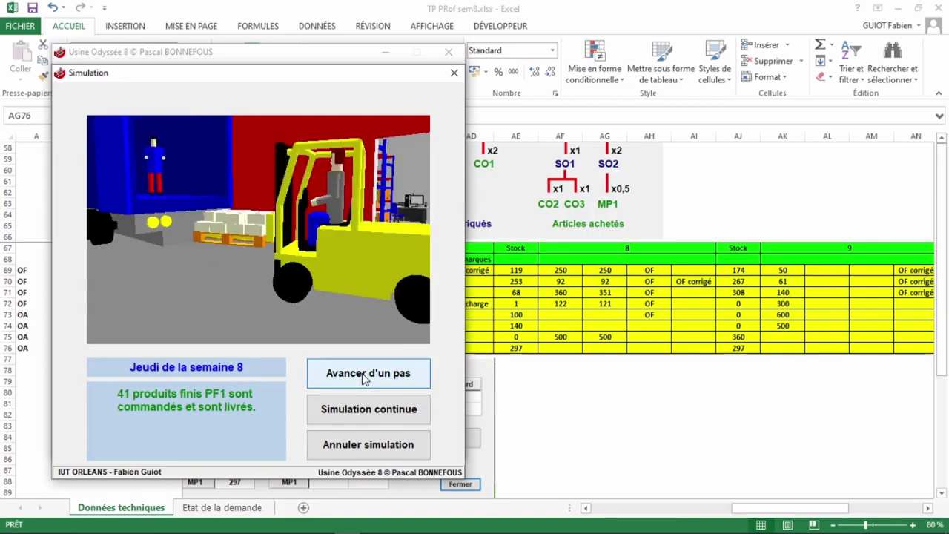
left_click(364, 378)
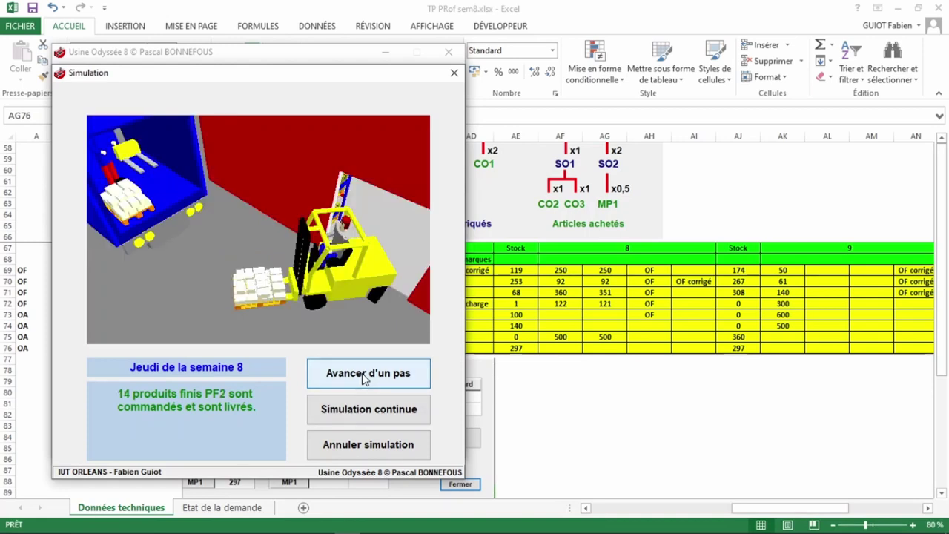
left_click(364, 378)
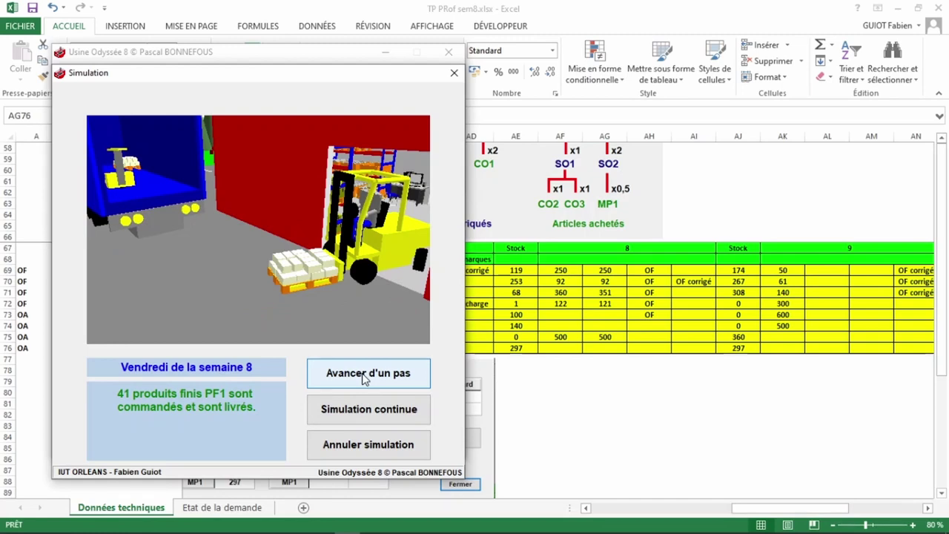
left_click(364, 378)
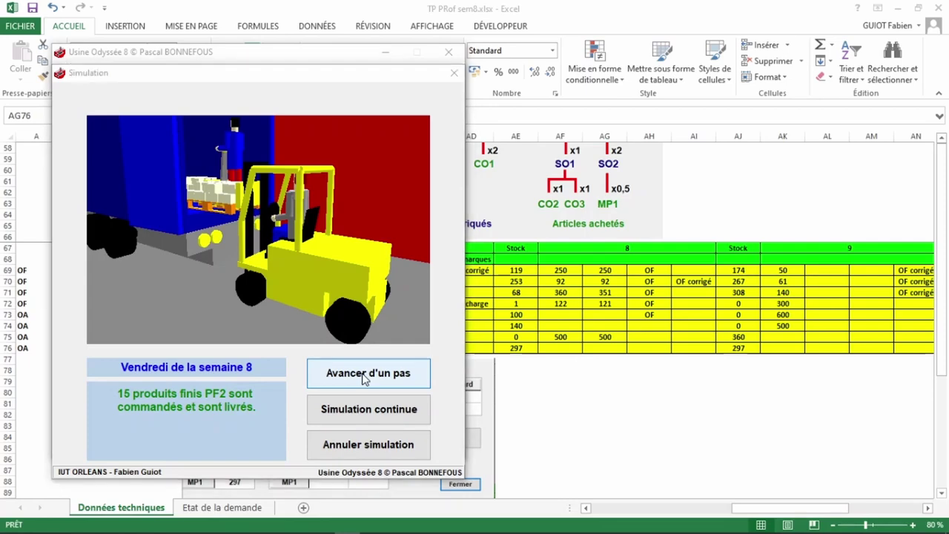
left_click(366, 376)
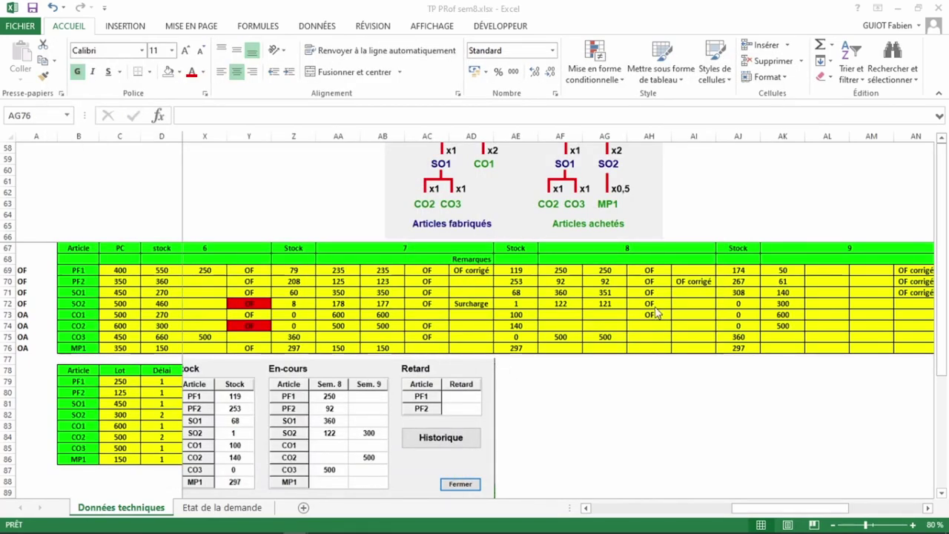
- Change the week 8 PF1 stock formula in AJ69 to =AE69+AG69-5*41
left_click(738, 271)
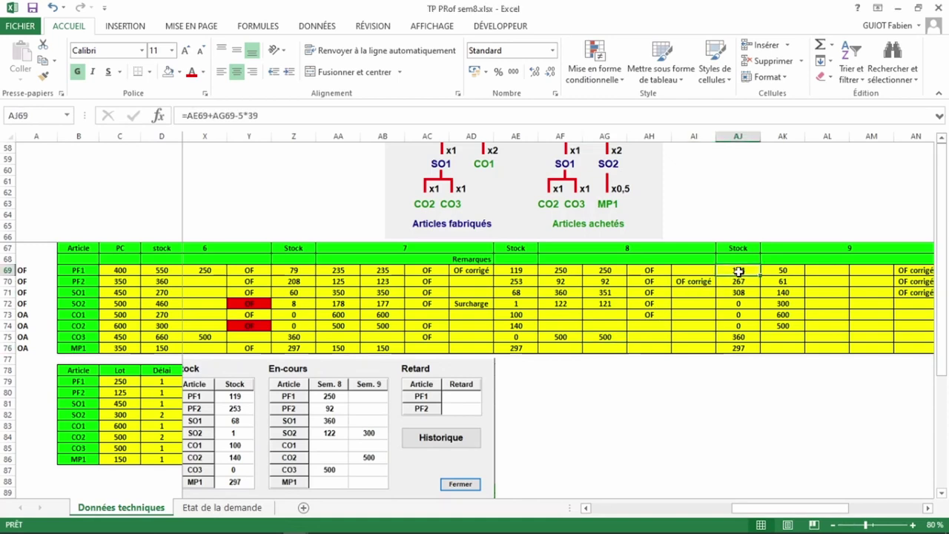
left_click(313, 119)
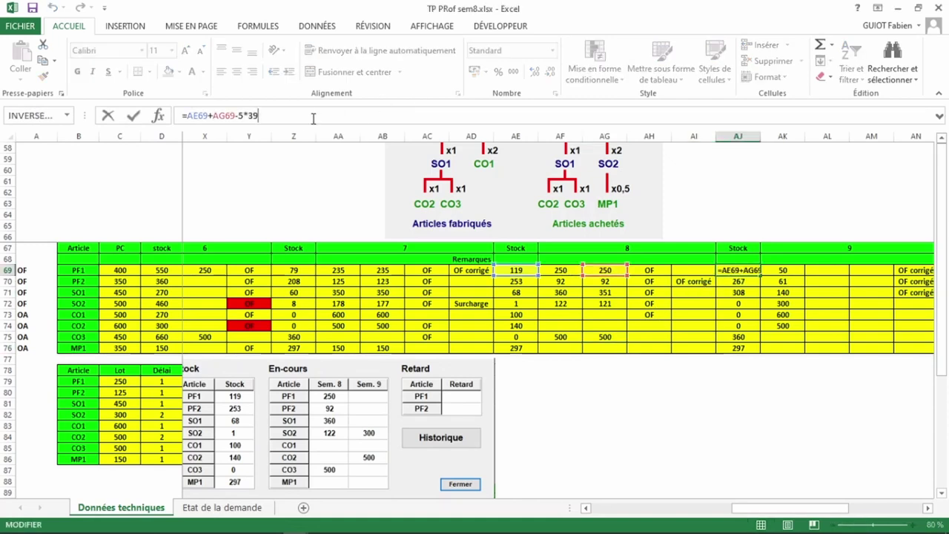
key("BackSpace")
key("BackSpace")
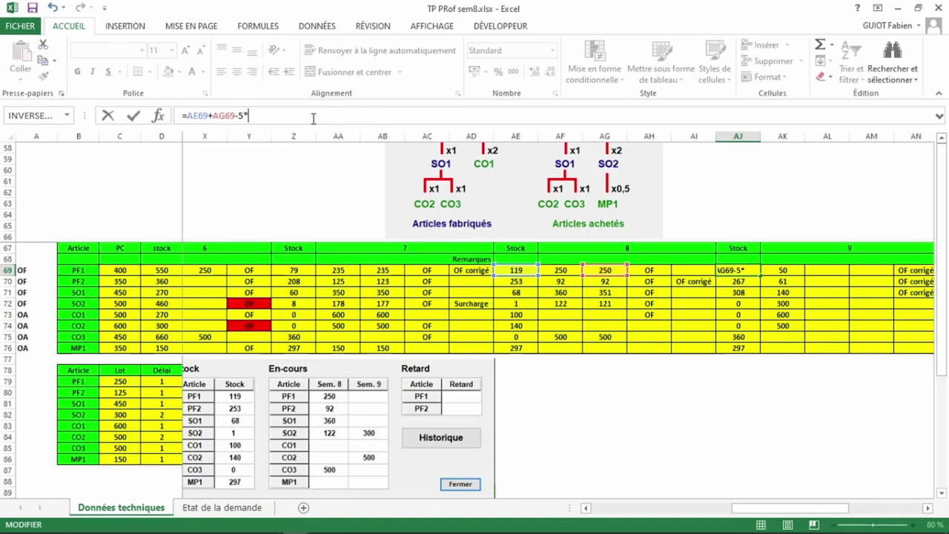
type("41")
key("Return")
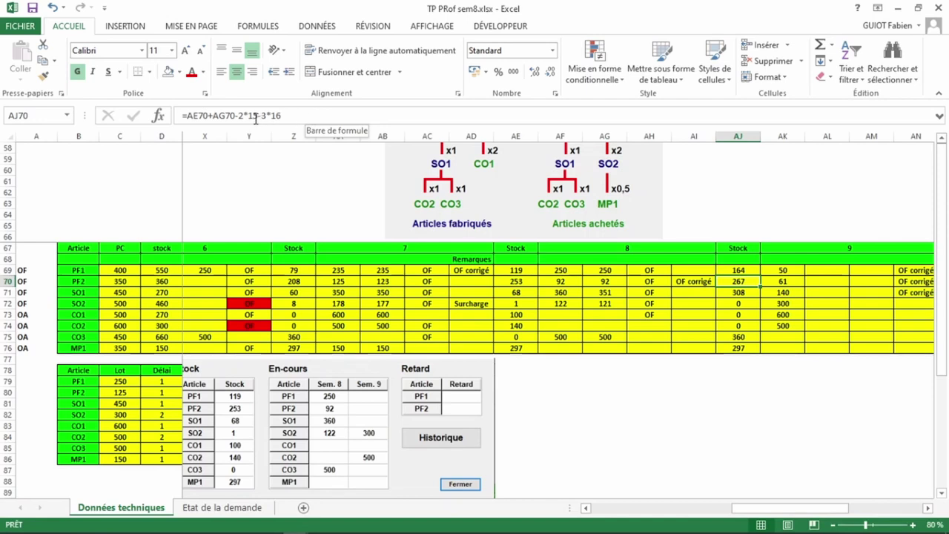
- Change the week 8 PF2 stock formula in AJ70 to =AE70+AG70-2*15-3*14
left_click(285, 115)
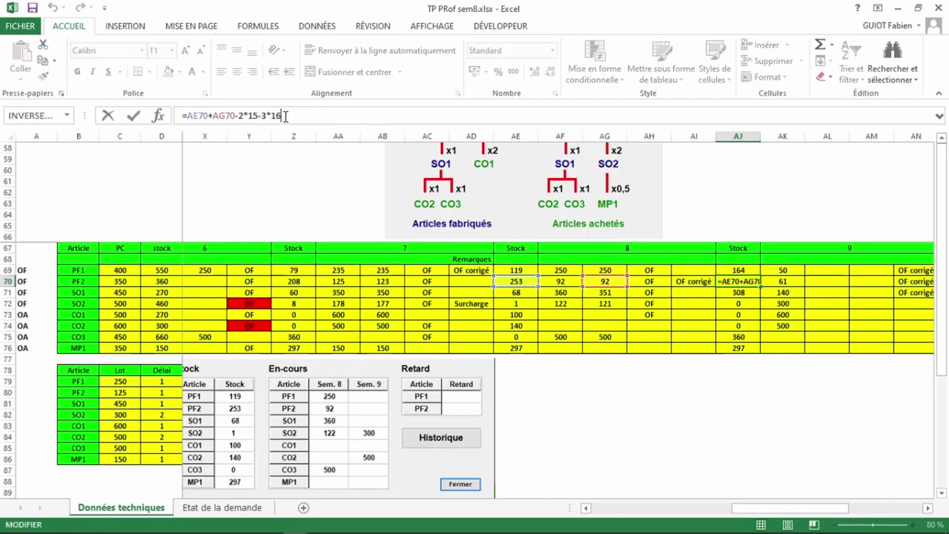
key("BackSpace")
type("4")
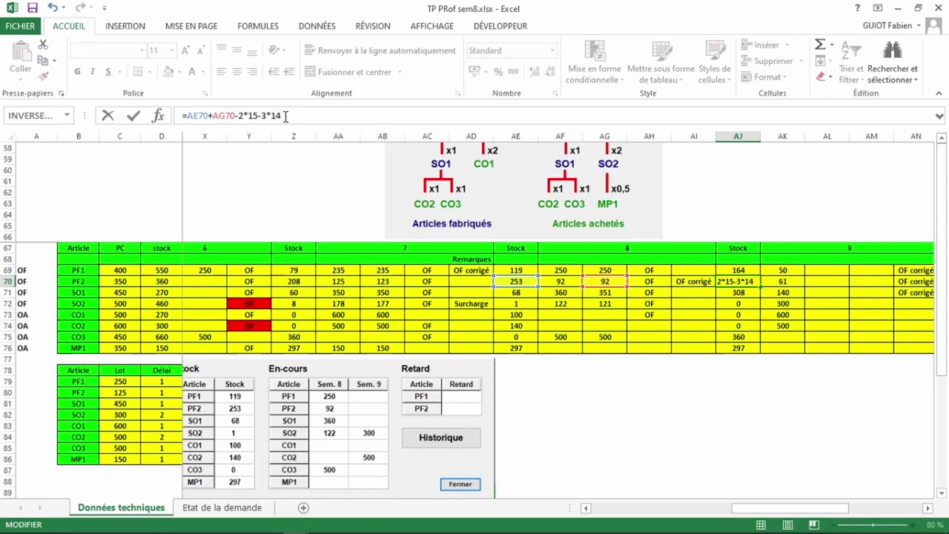
key("Return")
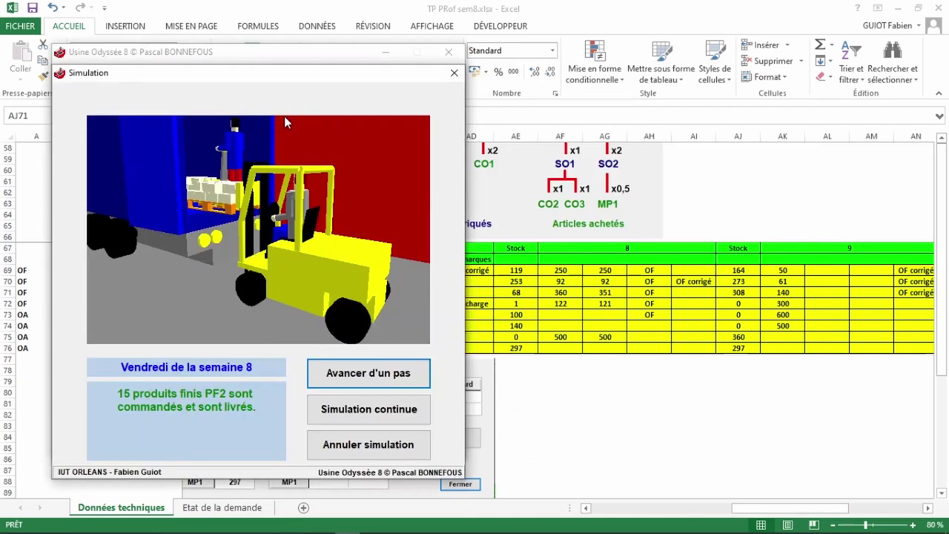
- In Usine Odyssée 8, advance Friday of week 8 through the PF1, PF2, SO1 and SO2 production completions and finish the simulation
left_click(376, 384)
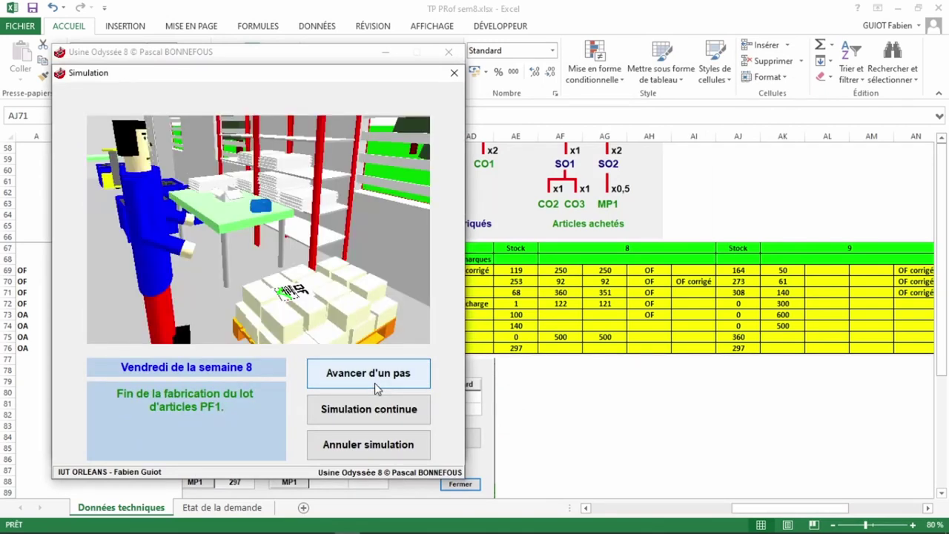
left_click(376, 387)
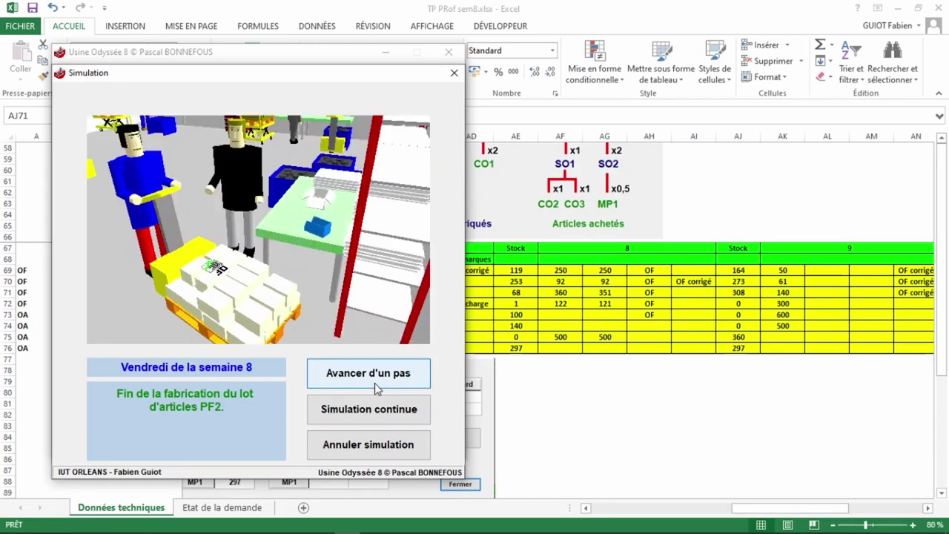
left_click(374, 382)
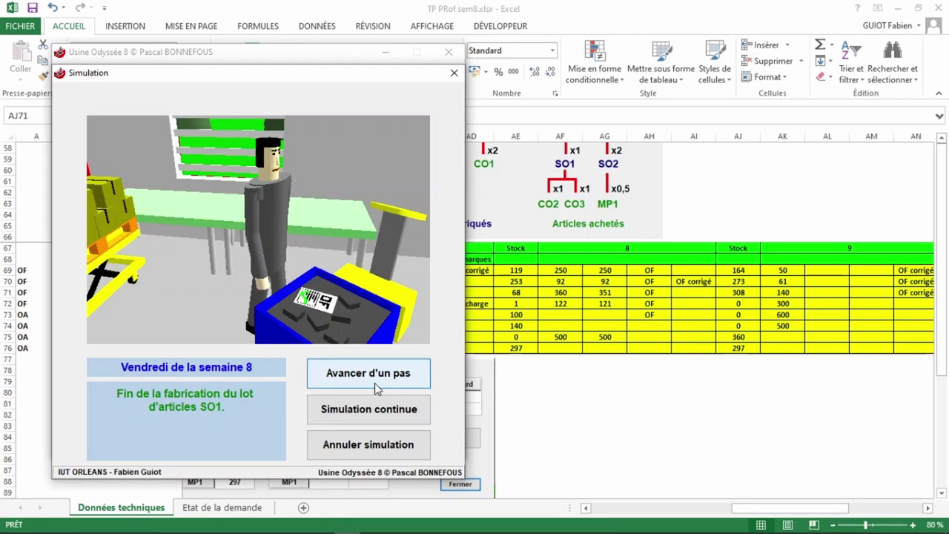
left_click(375, 382)
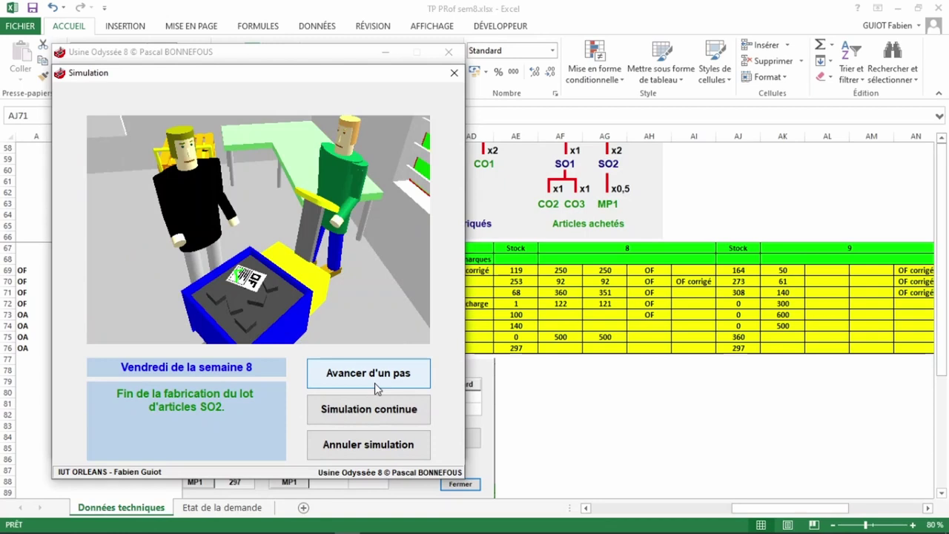
left_click(375, 383)
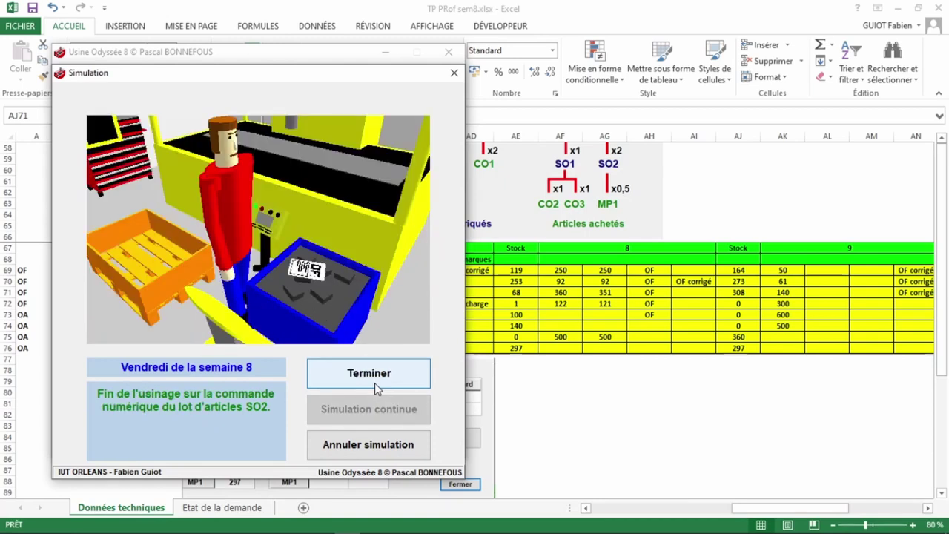
left_click(368, 373)
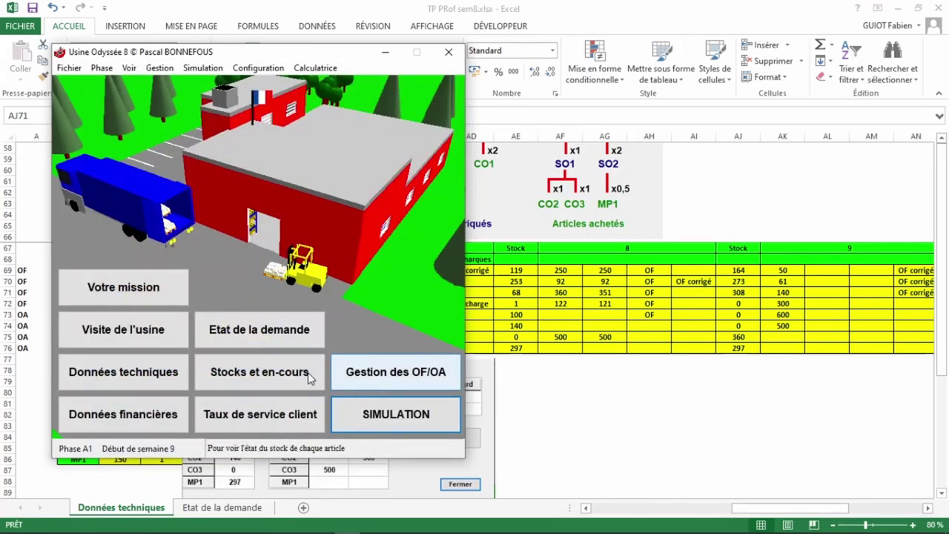
- Display the stocks and work in progress in Usine Odyssée 8 and capture that window's tables with the Snipping Tool
left_click(280, 377)
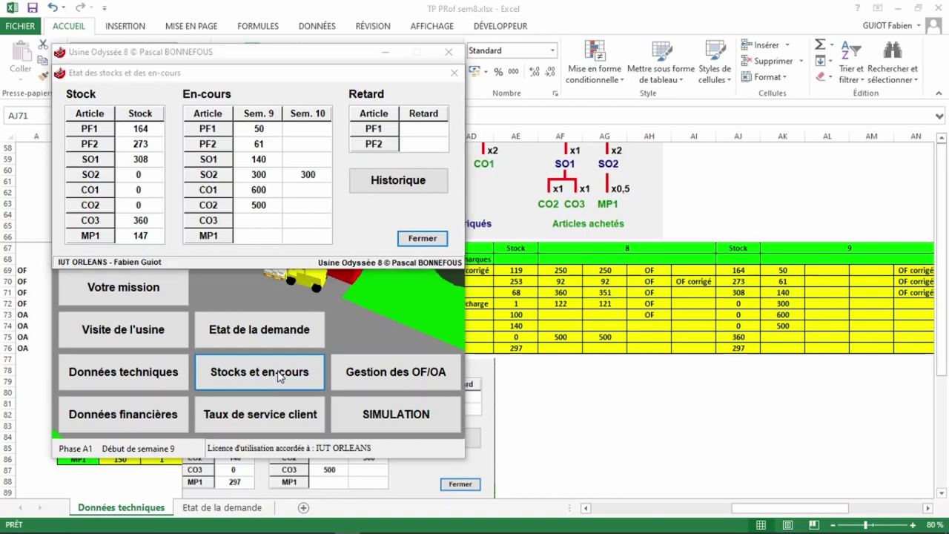
key("alt+Tab")
key("alt+Tab")
key("alt+Tab")
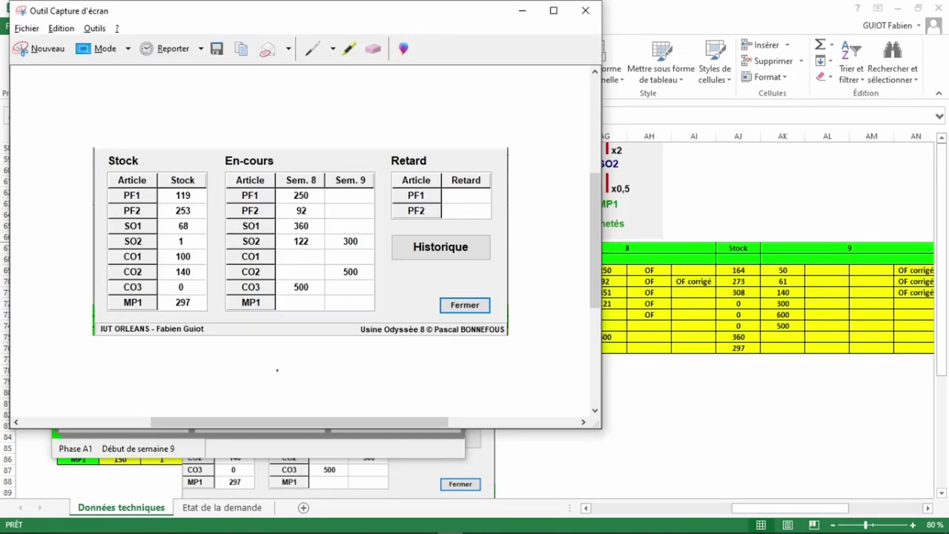
left_click(40, 50)
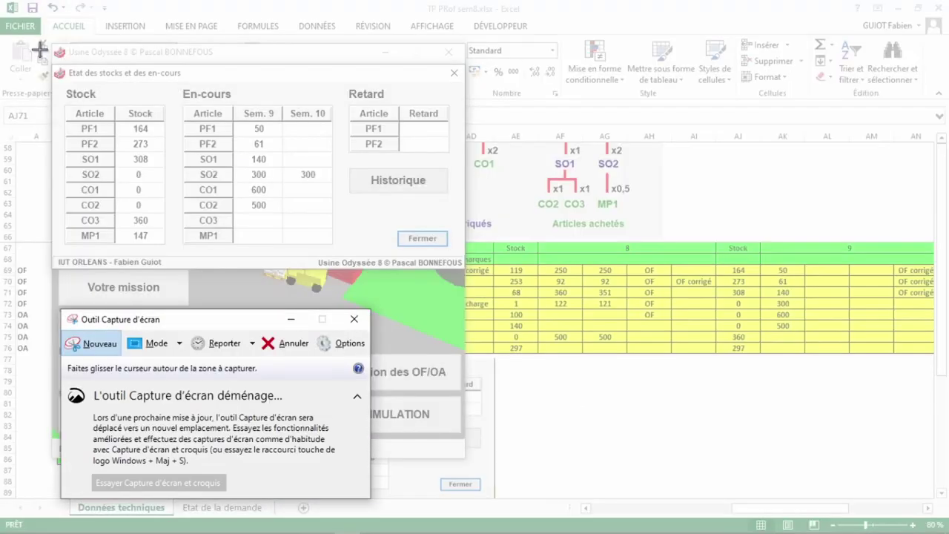
left_click_drag(52, 80, 465, 270)
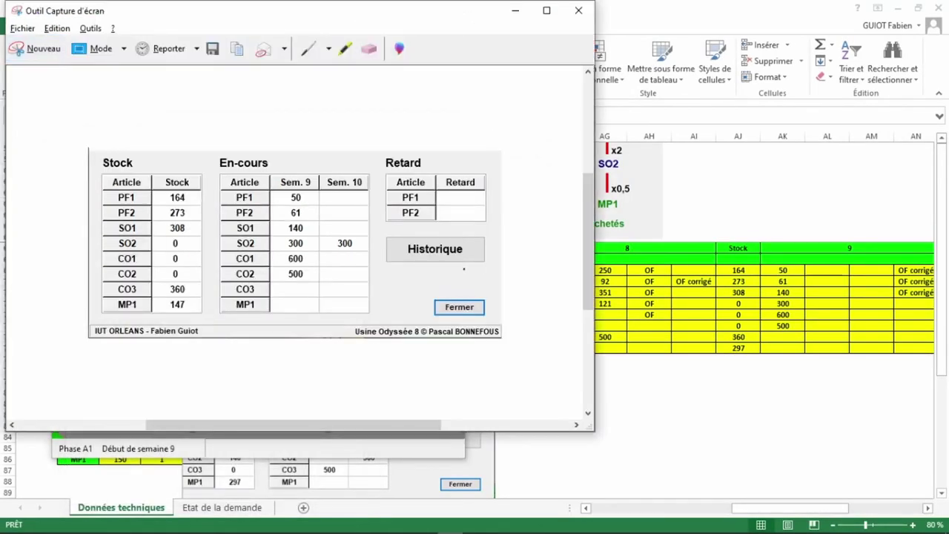
- Paste the stock capture into the Excel workbook and place it just below the MRP table, around the week 8 and 9 columns
key("alt+Tab")
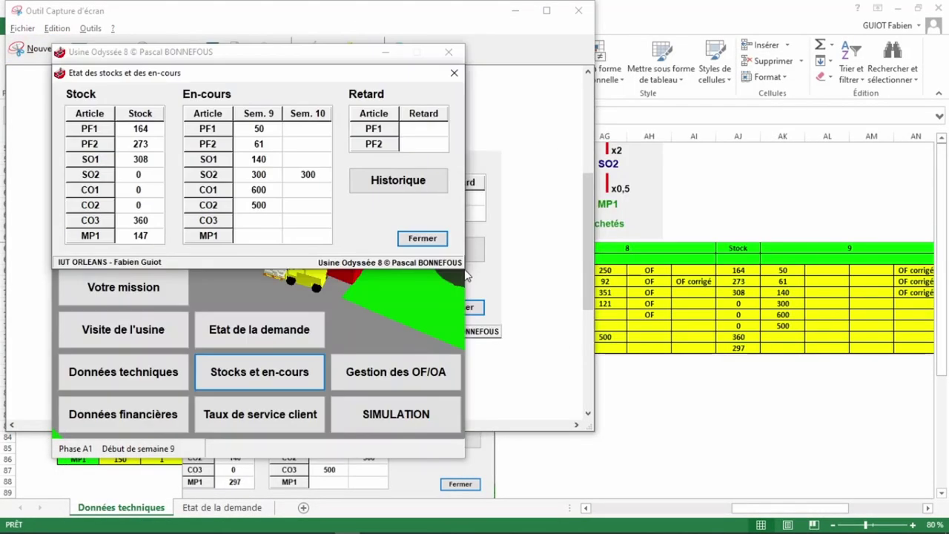
key("alt+Tab")
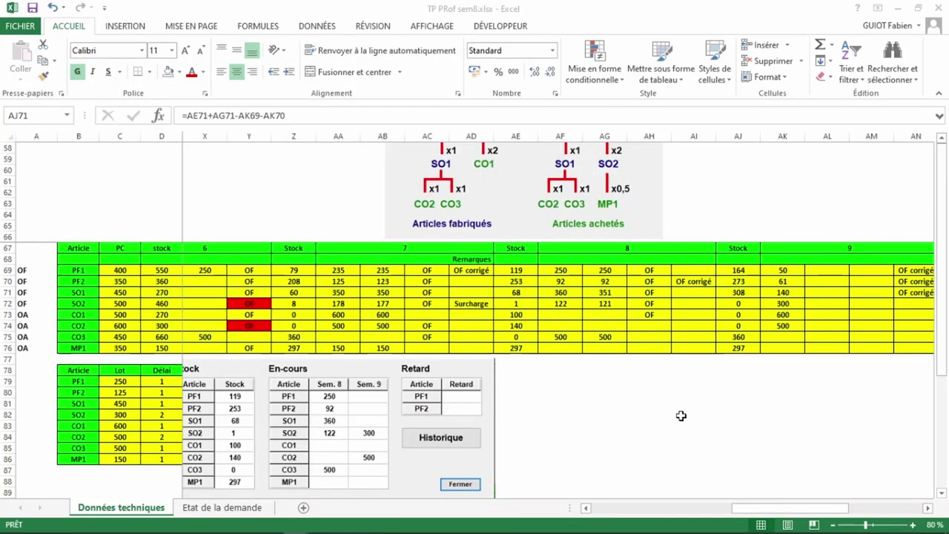
left_click(643, 410)
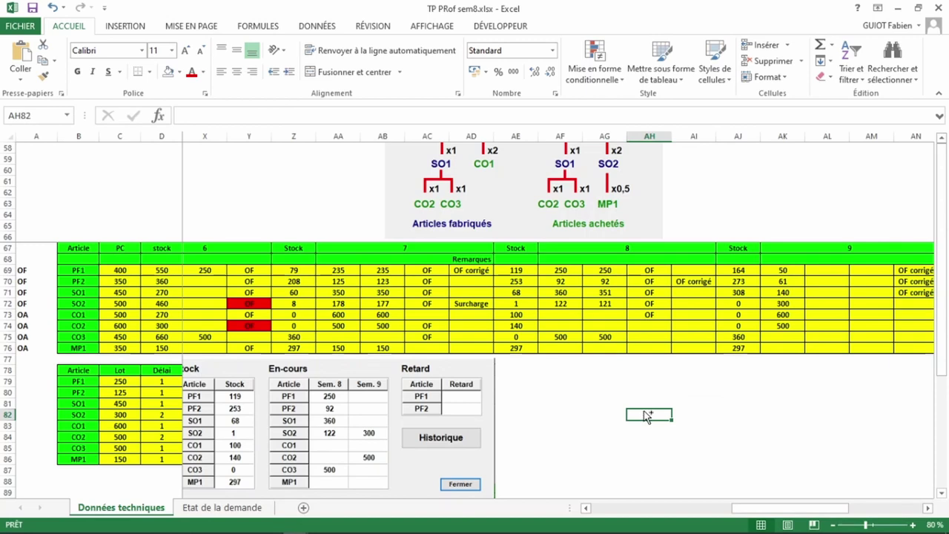
key("ctrl+v")
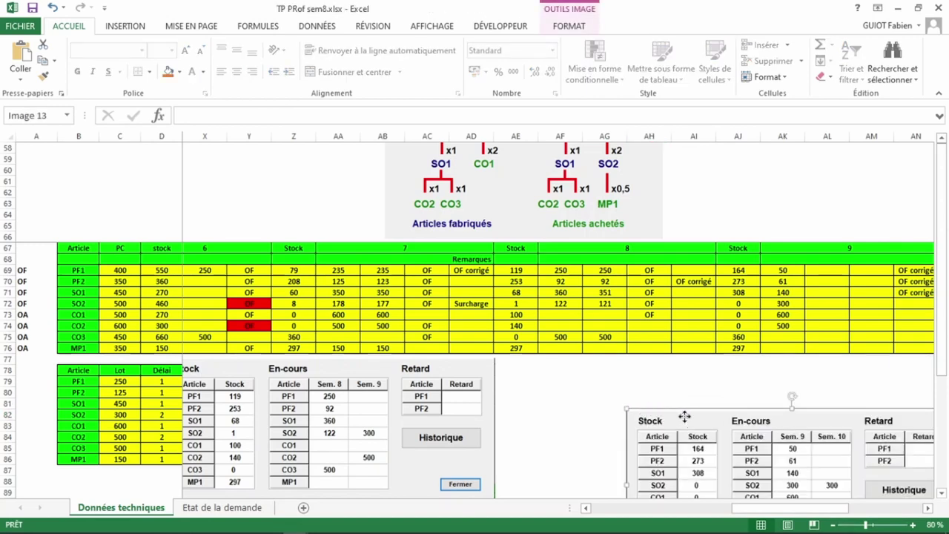
left_click_drag(684, 417, 669, 364)
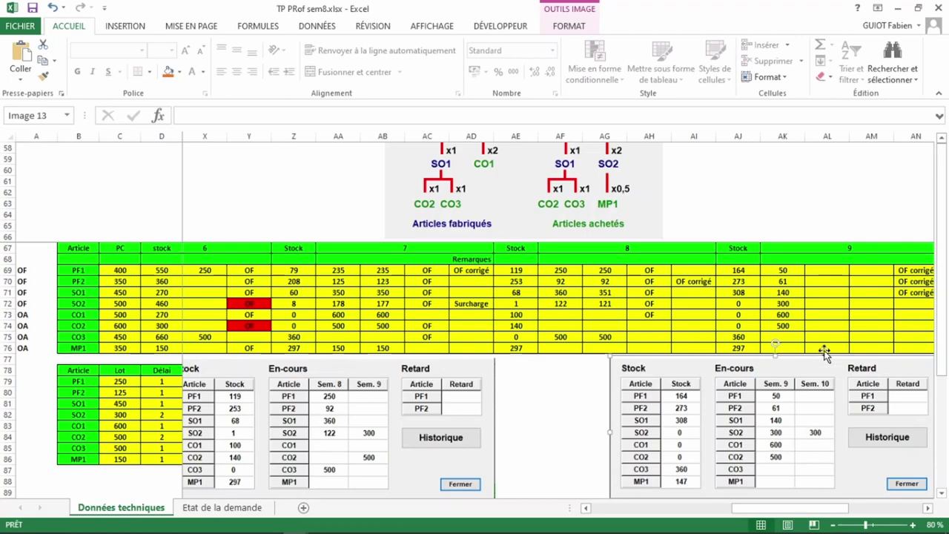
left_click(783, 304)
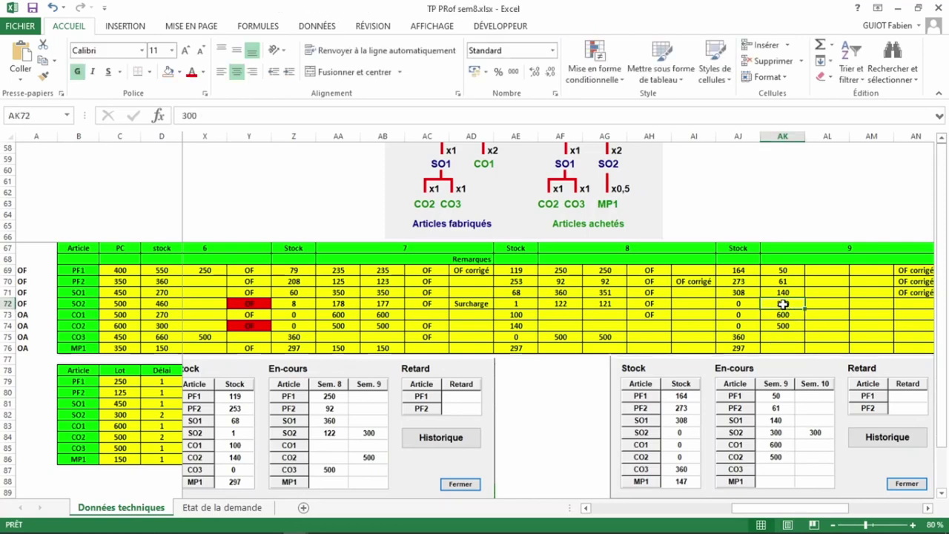
scroll(783, 304, "right", 3)
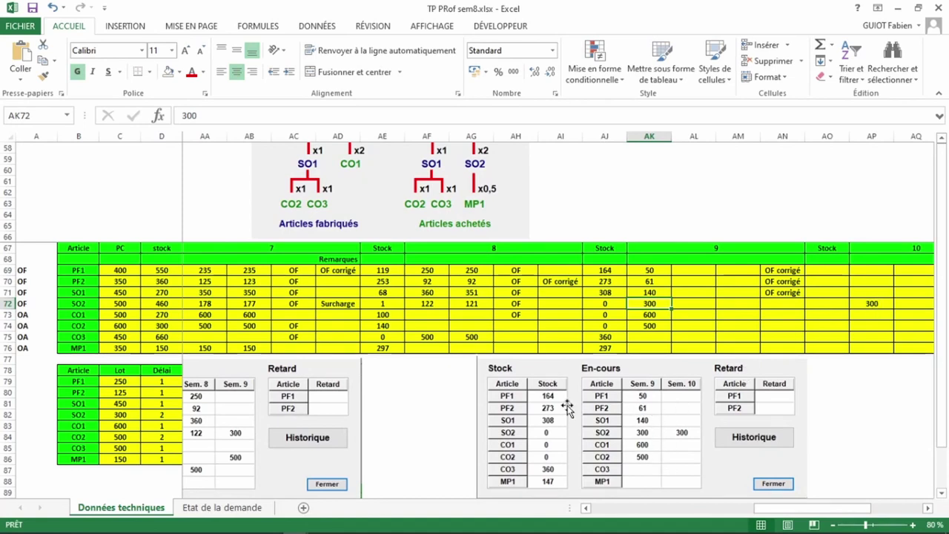
left_click(644, 369)
left_click_drag(642, 368, 650, 366)
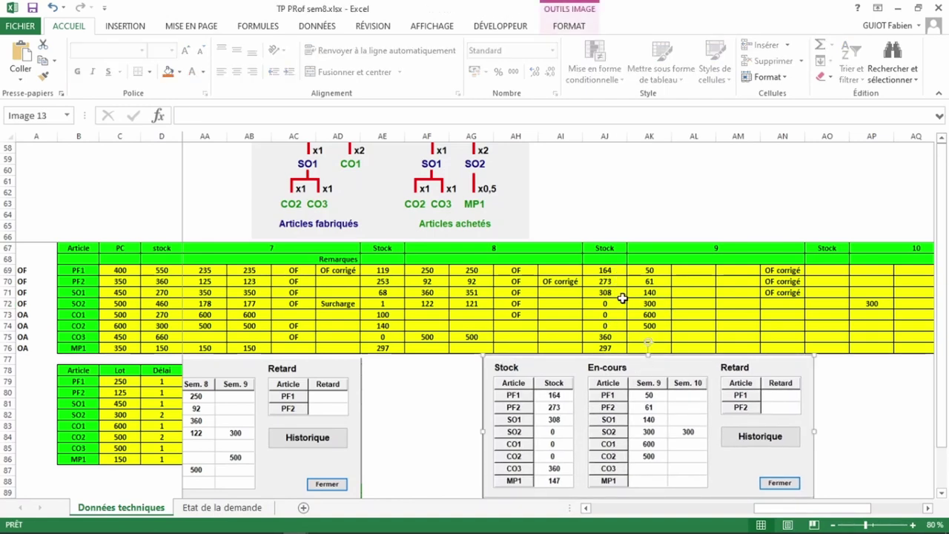
- Correct the week 8 MP1 stock formula in AJ76 to =AE76+AG76-AP72/2
left_click(608, 348)
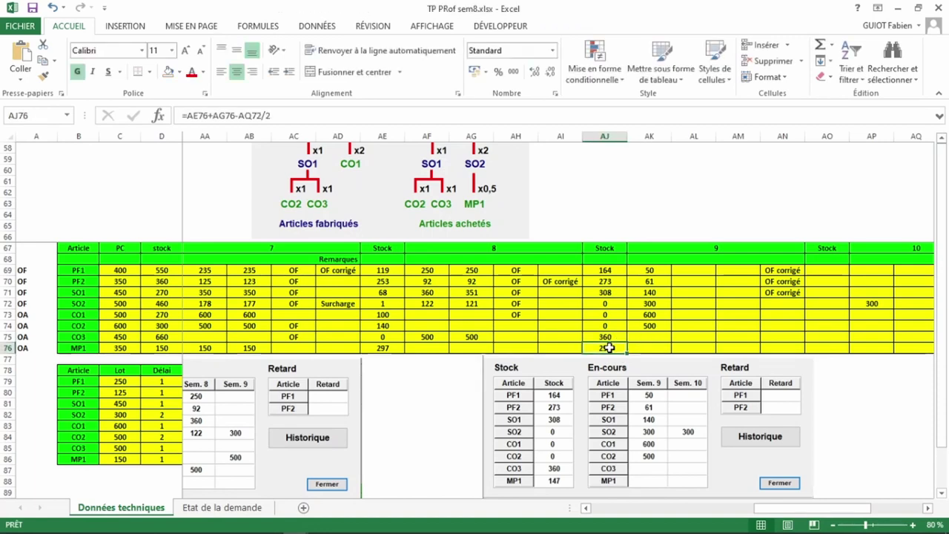
double_click(608, 348)
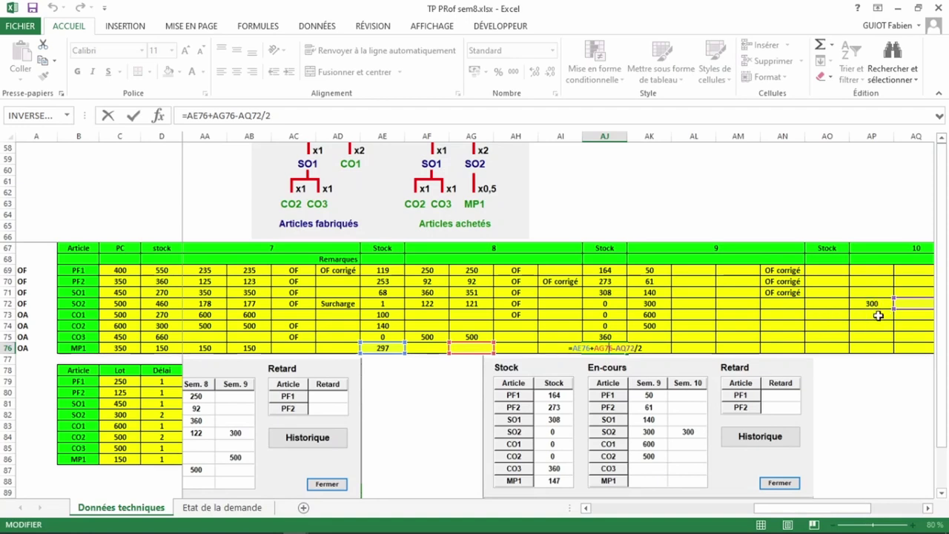
double_click(625, 347)
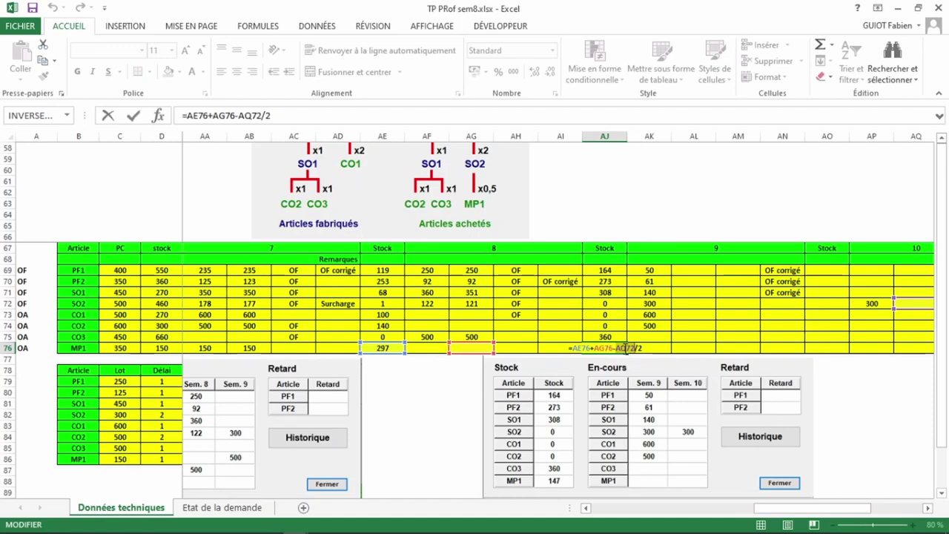
key("F2")
left_click(865, 304)
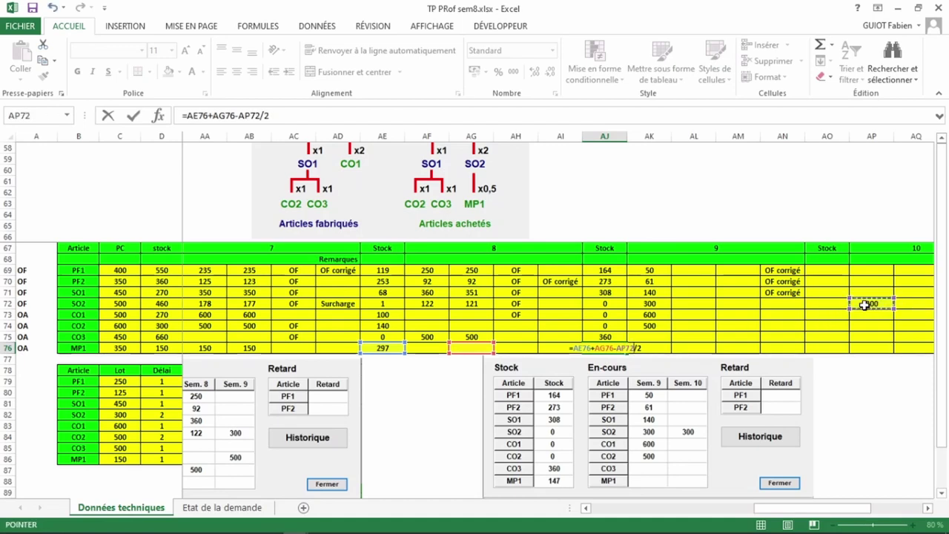
key("Return")
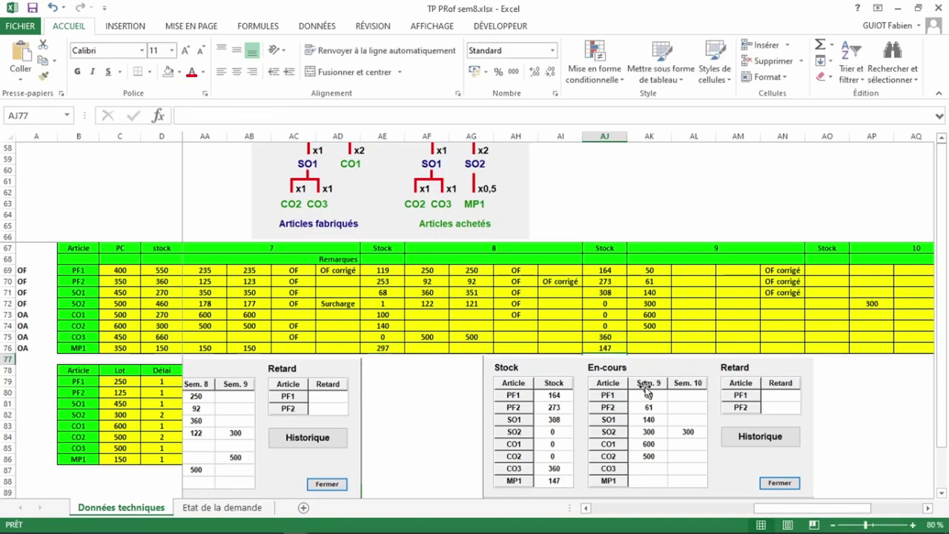
- Move the pasted stock capture back under the week 8 columns and save the workbook
left_click_drag(674, 370, 603, 364)
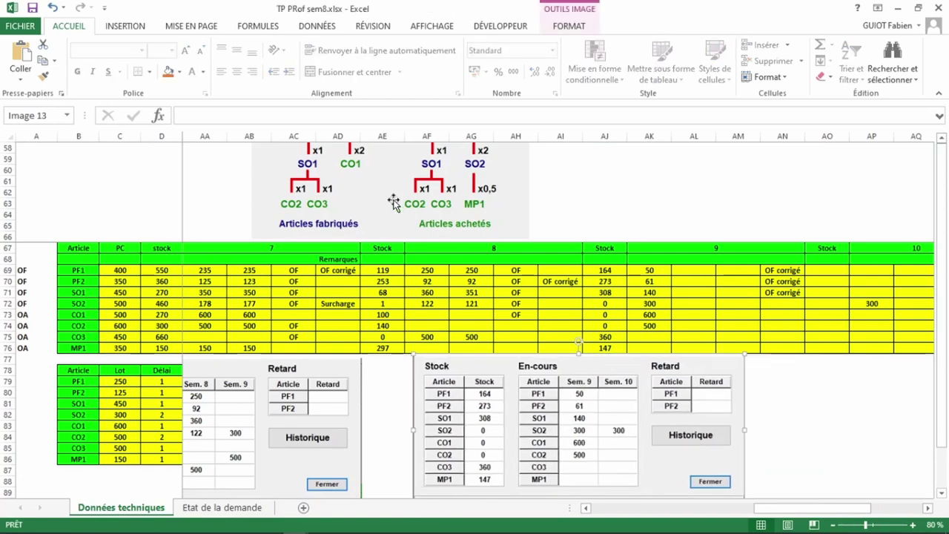
left_click(33, 8)
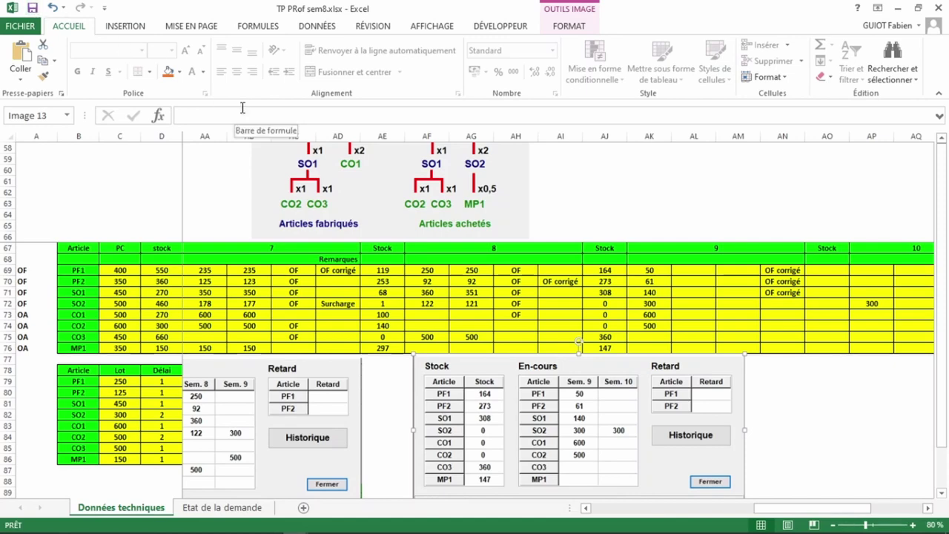
- Save a copy of the workbook in the TP Prof folder under the name TP PRof sem9.xlsx
left_click(25, 26)
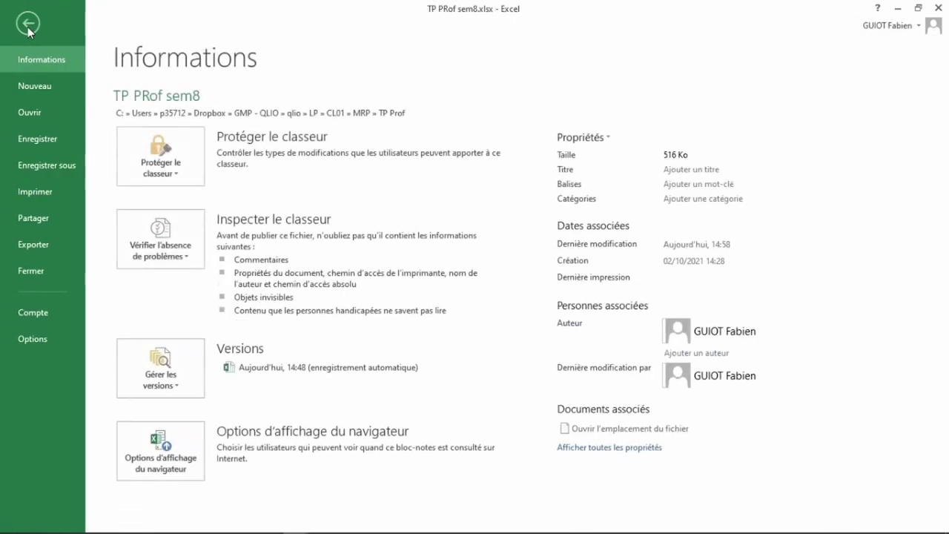
left_click(43, 168)
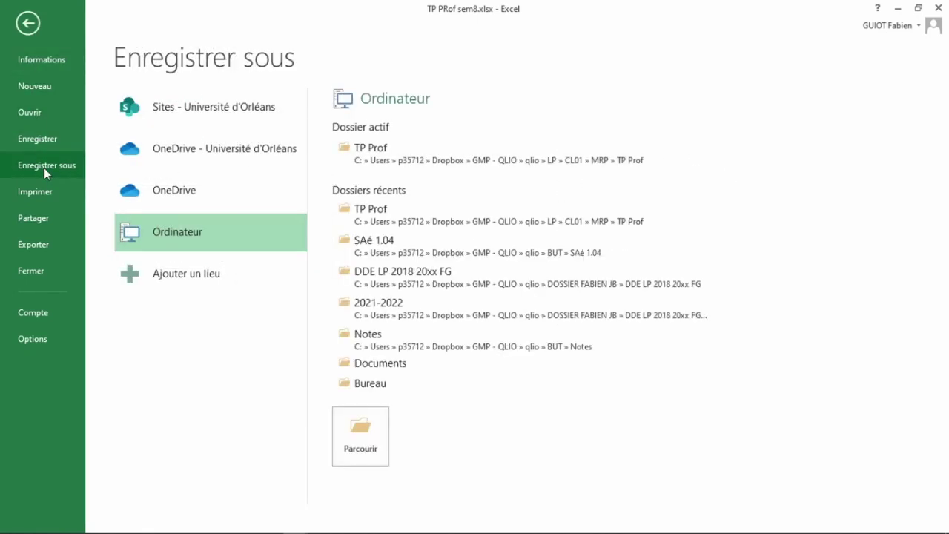
left_click(363, 437)
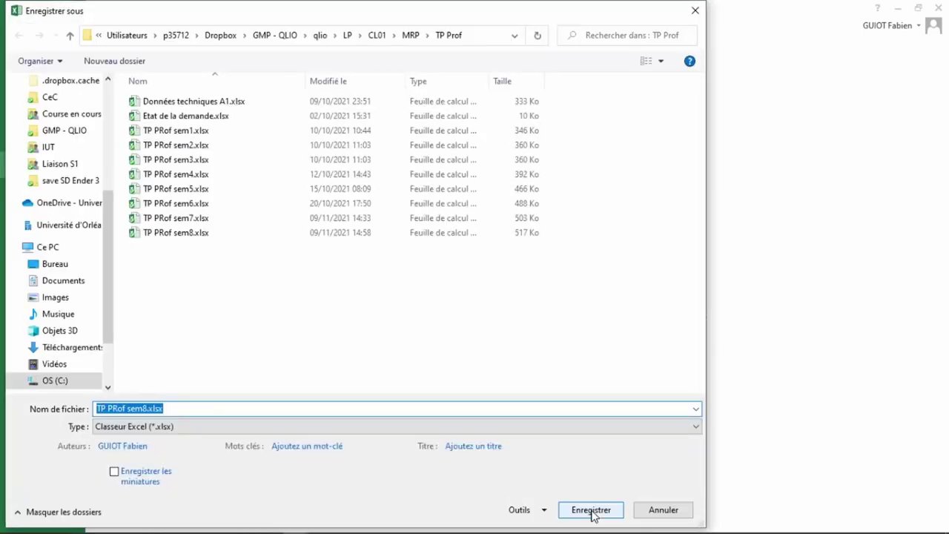
left_click(147, 410)
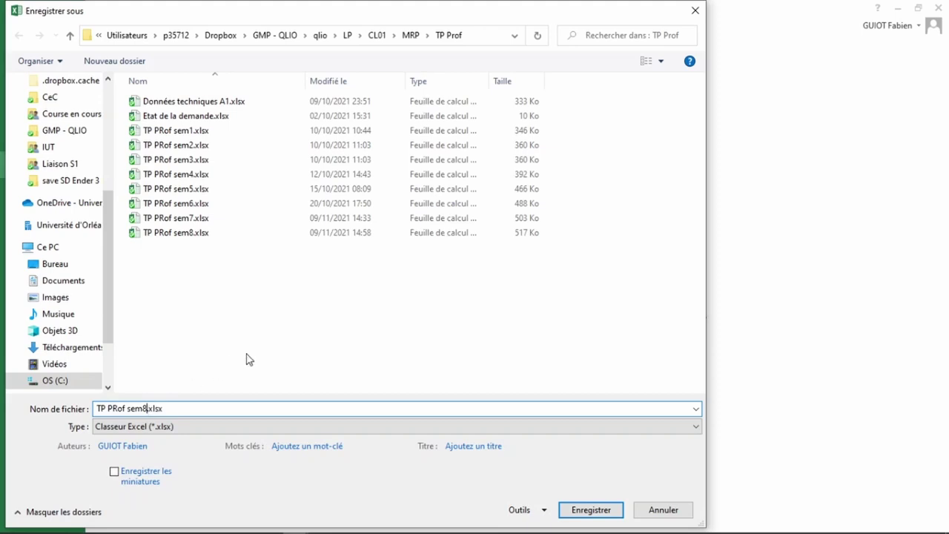
key("BackSpace")
type("9")
left_click(590, 510)
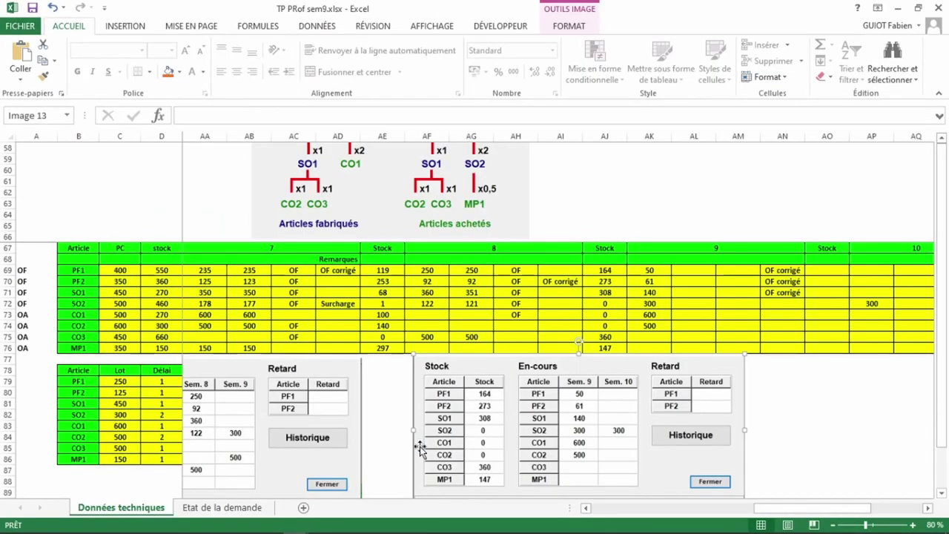
- Switch to Usine Odyssée 8, close the stock status window and save the simulation as TP Prof sem9.usine8
key("alt+Tab")
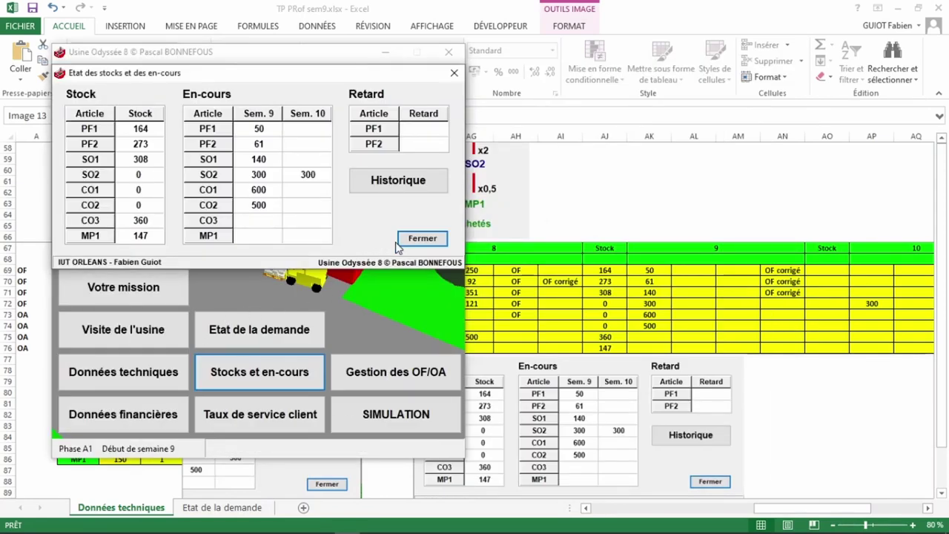
left_click(409, 241)
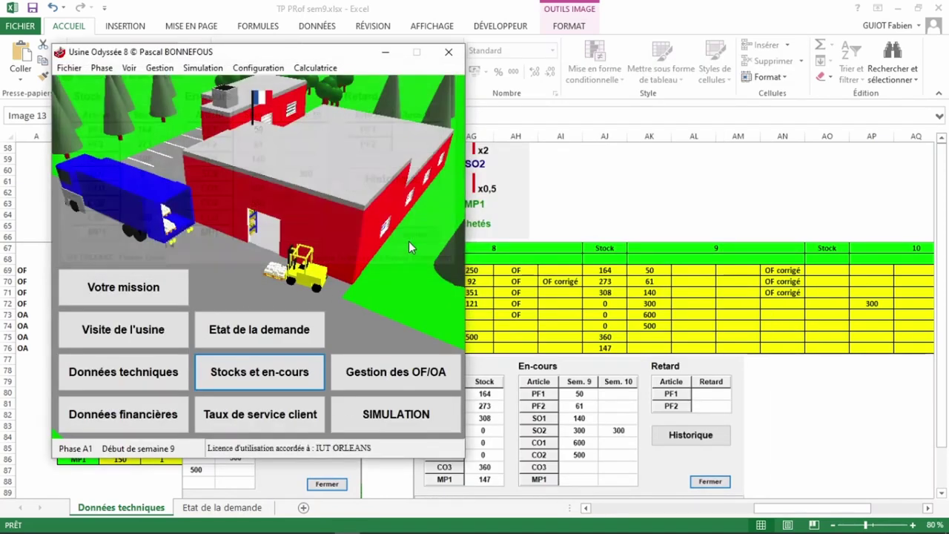
left_click(66, 68)
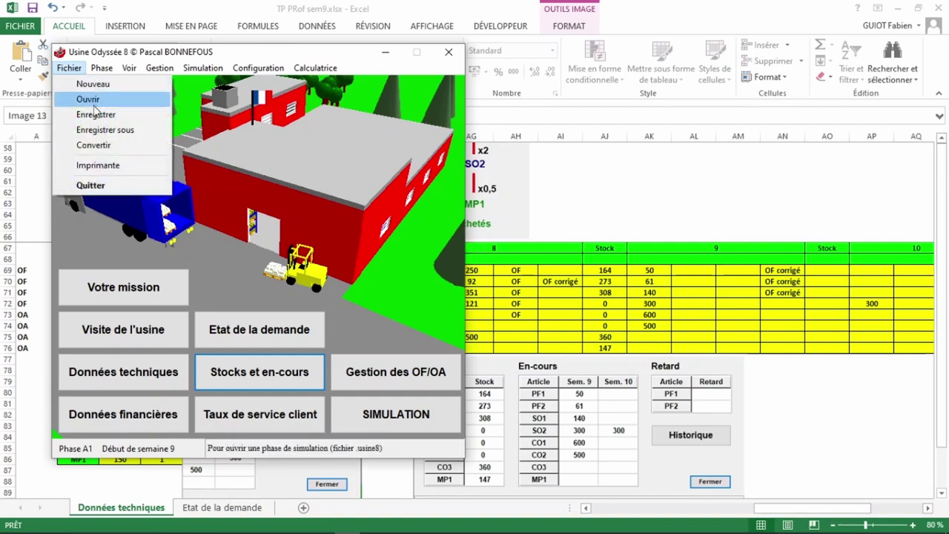
left_click(108, 131)
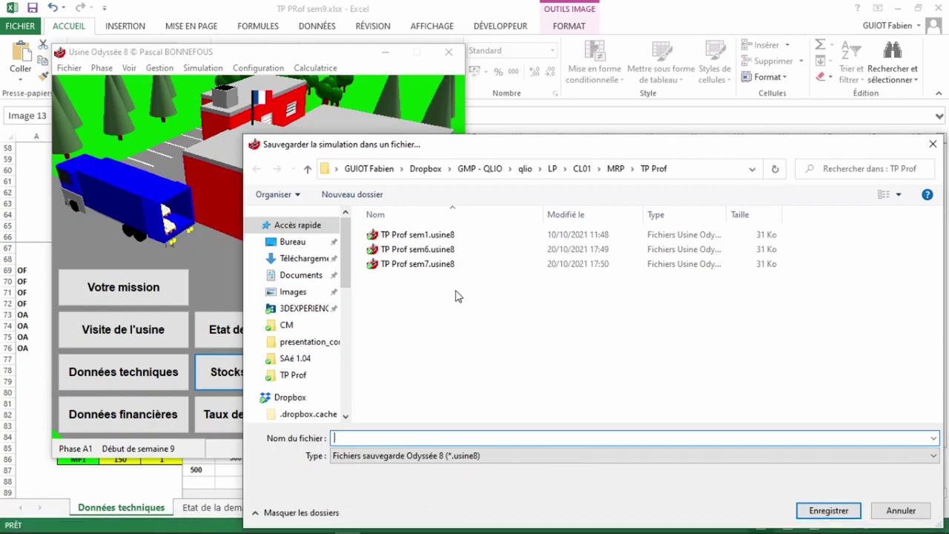
left_click(406, 265)
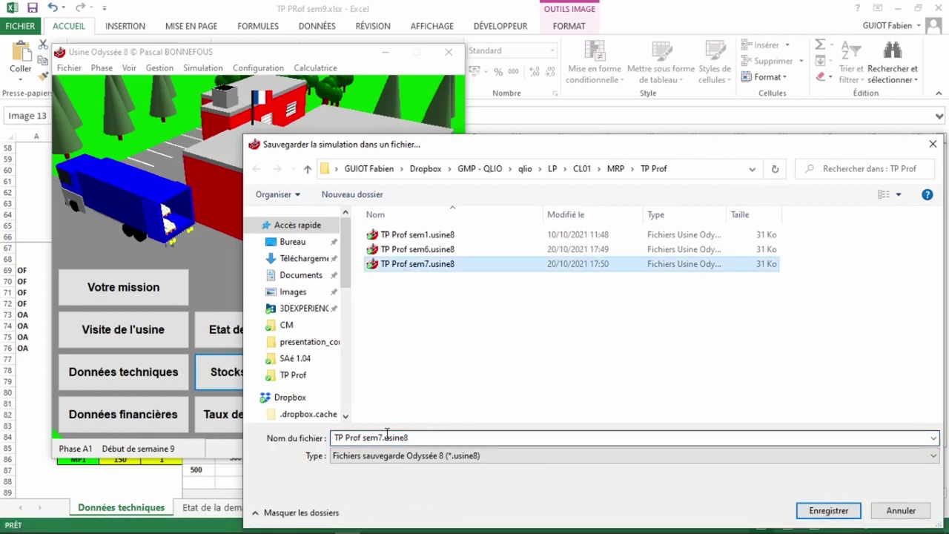
left_click(383, 433)
left_click(383, 436)
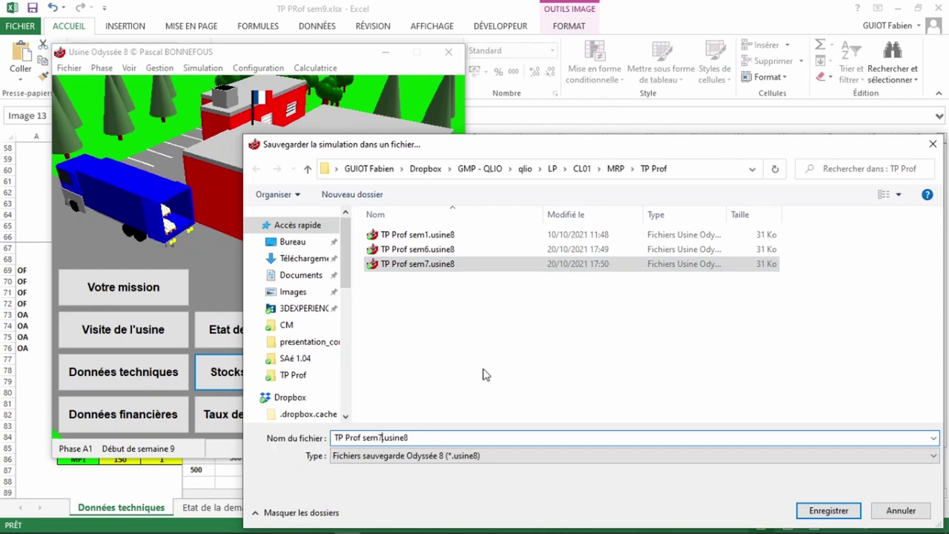
key("BackSpace")
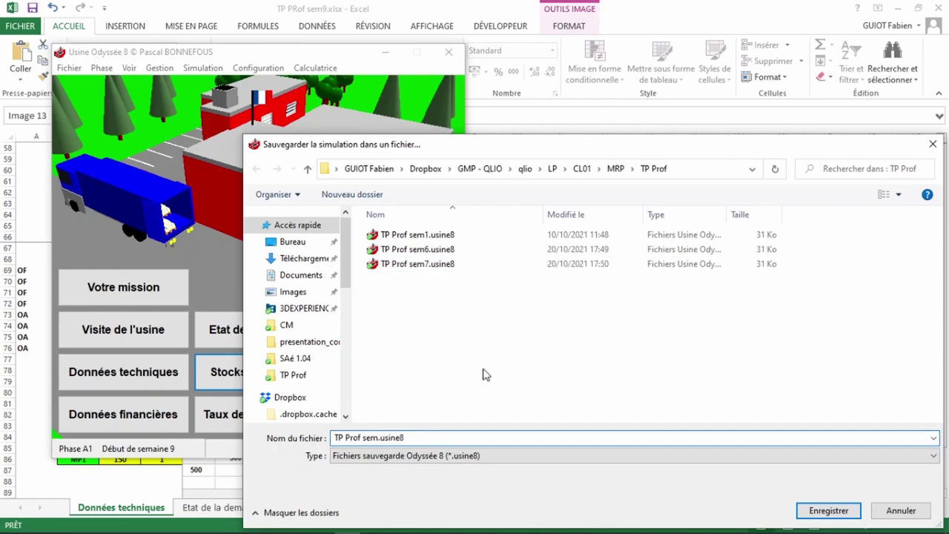
type("9")
key("Return")
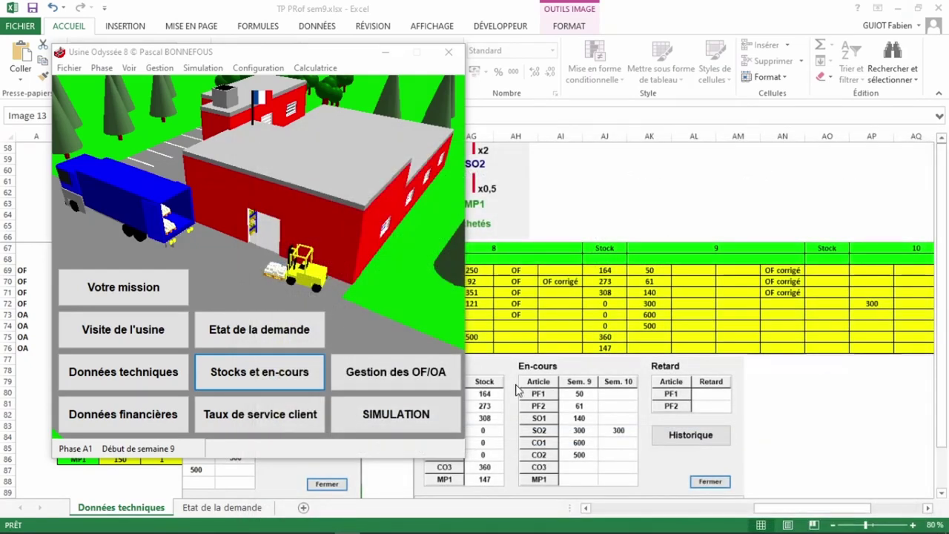
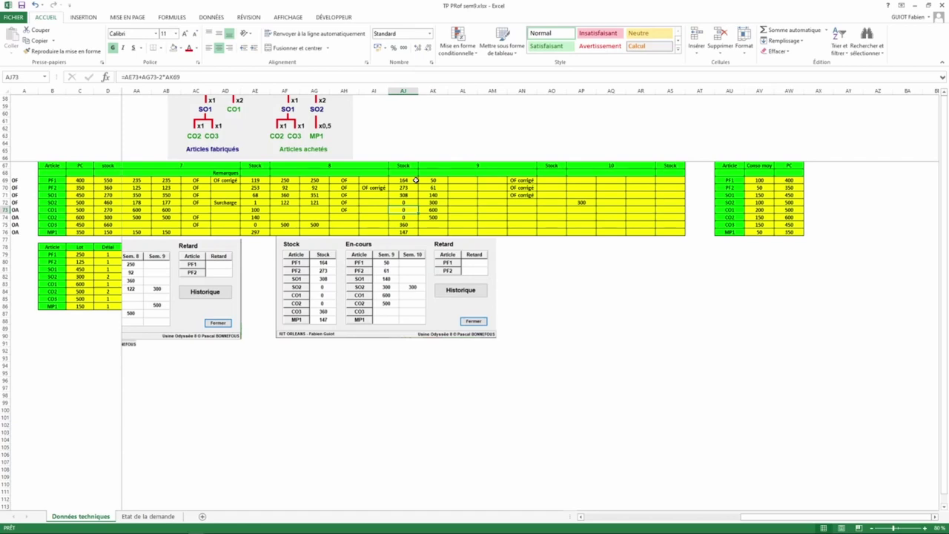
- Mark PF1 with OF for week 9 in AM69 and enter 250 as its week 10 quantity in AP69
left_click(492, 179)
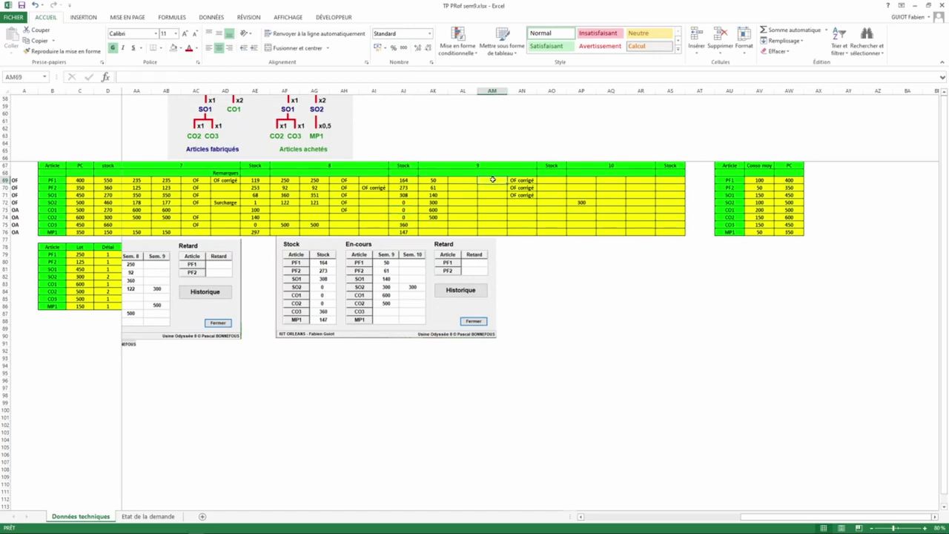
type("OF")
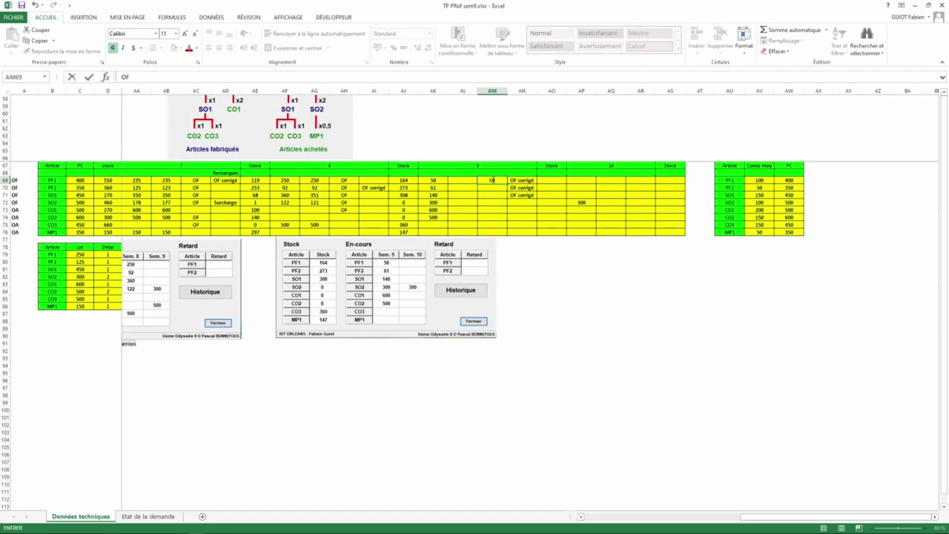
left_click(574, 180)
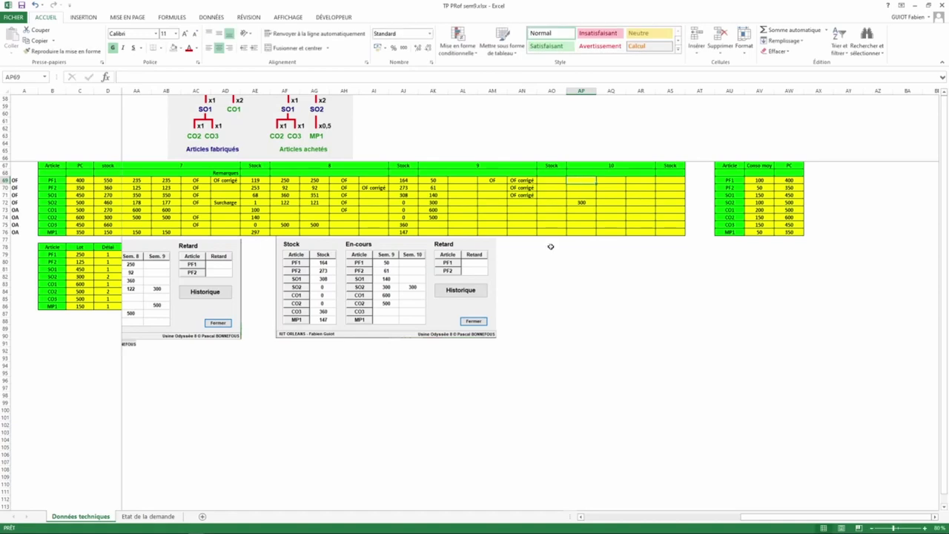
type("250")
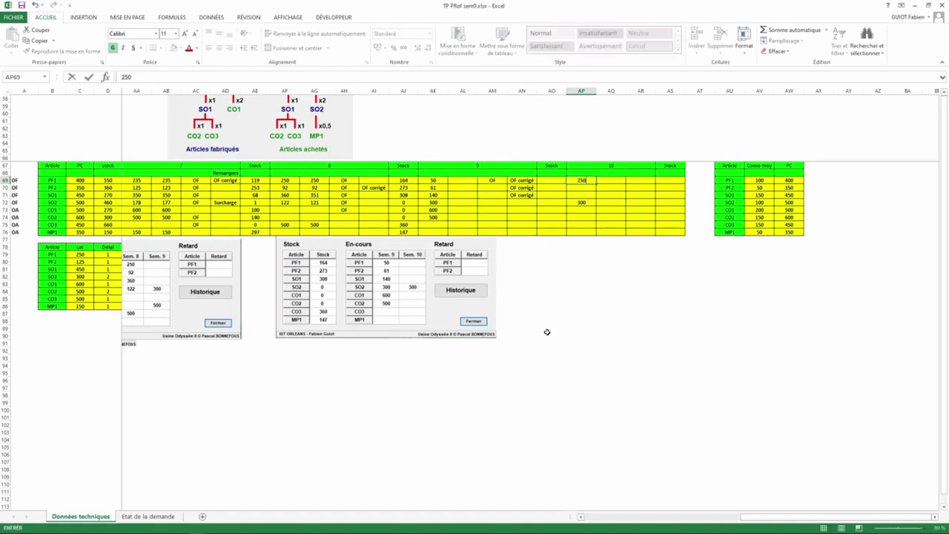
- Mark PF2, SO1 and SO2 with OF in the week 9 order cells AM70 to AM72
left_click(414, 190)
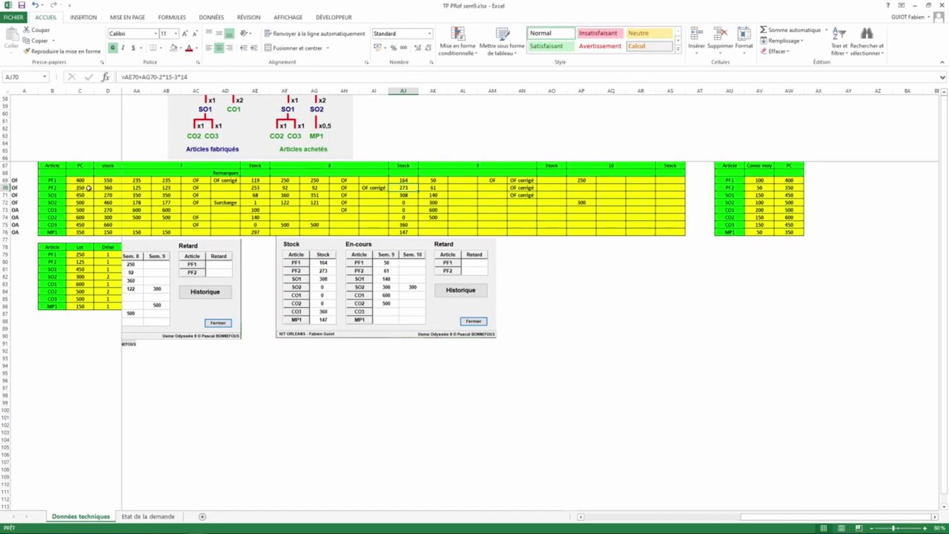
left_click(496, 188)
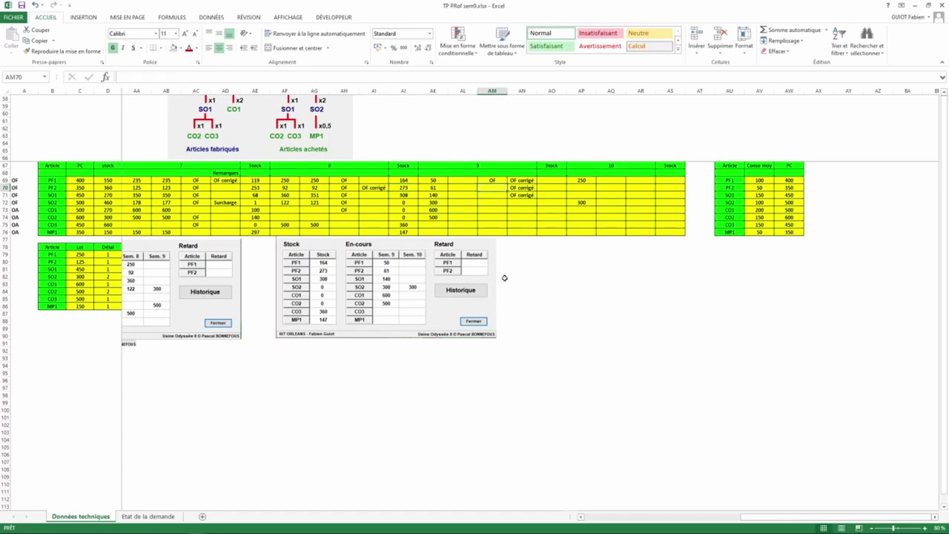
type("OF")
key("Return")
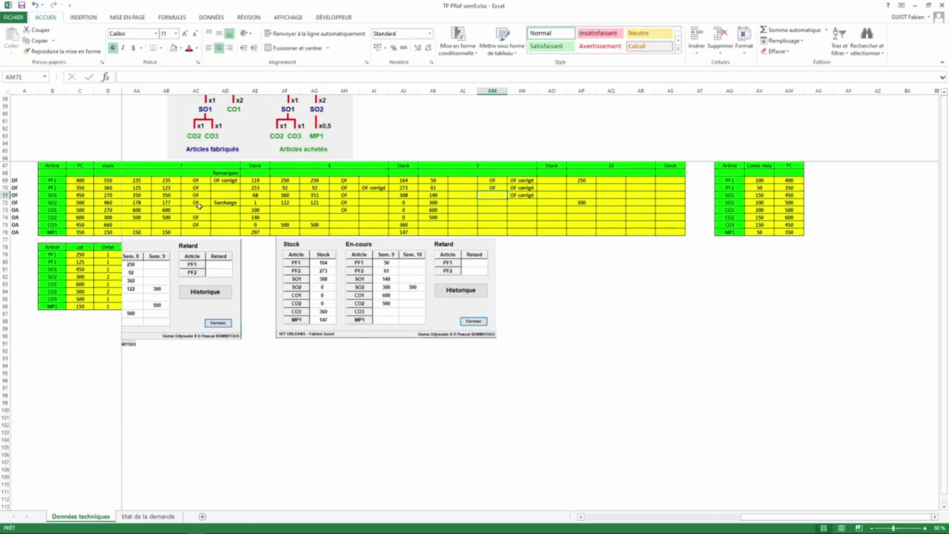
type("OF")
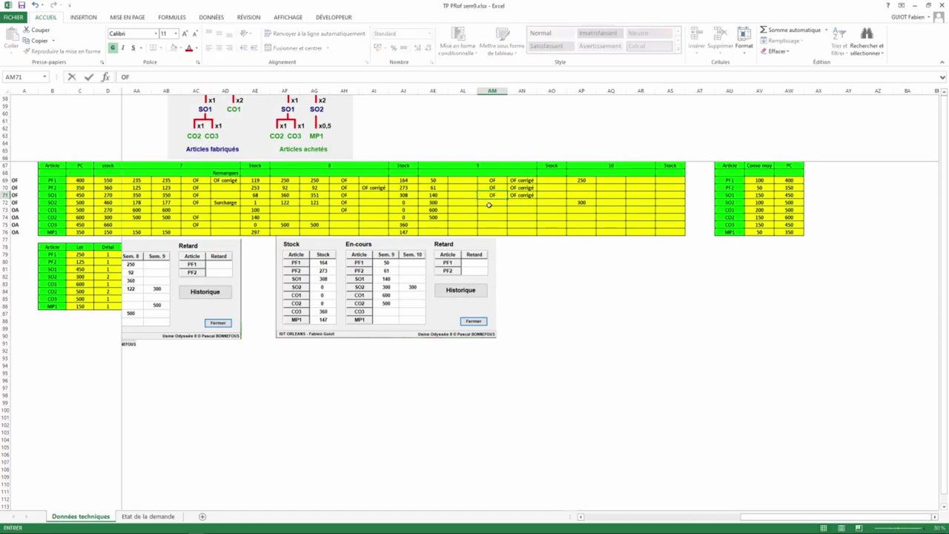
key("Return")
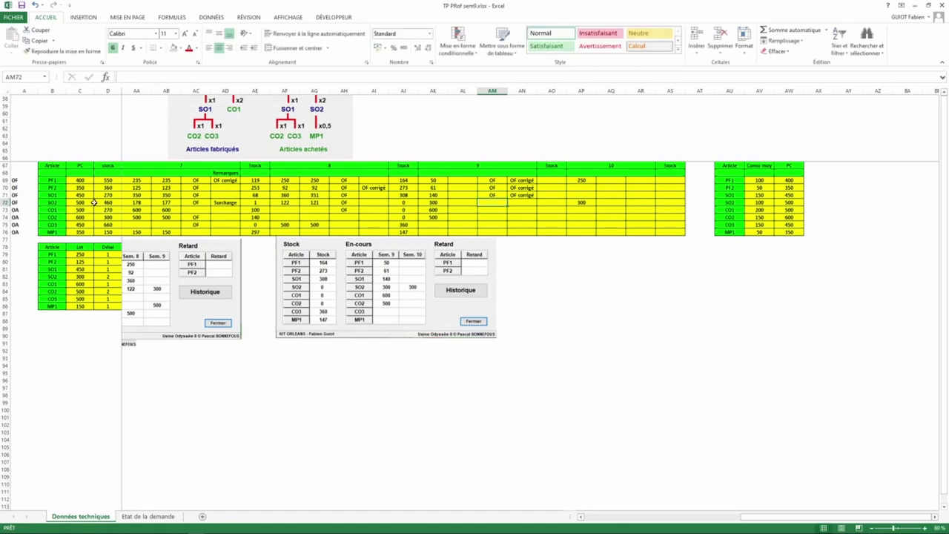
type("OF")
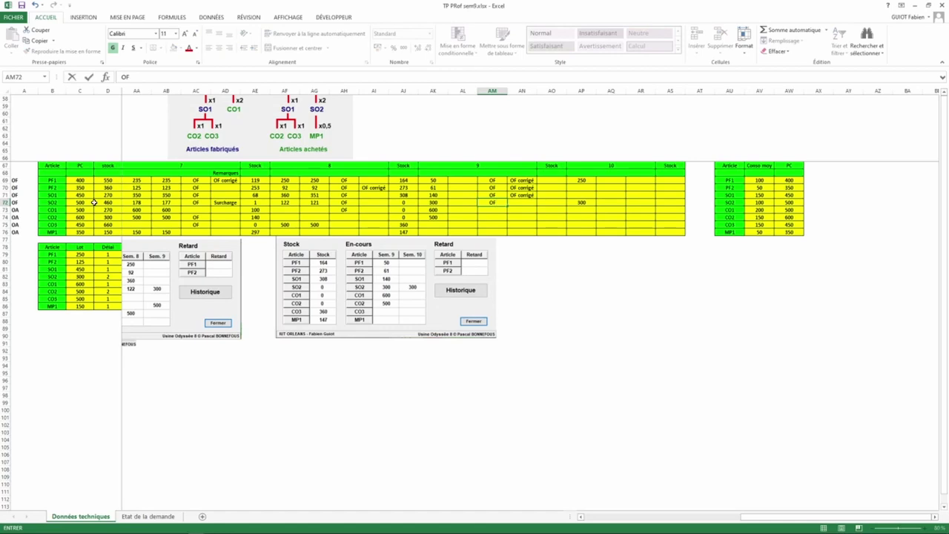
key("Return")
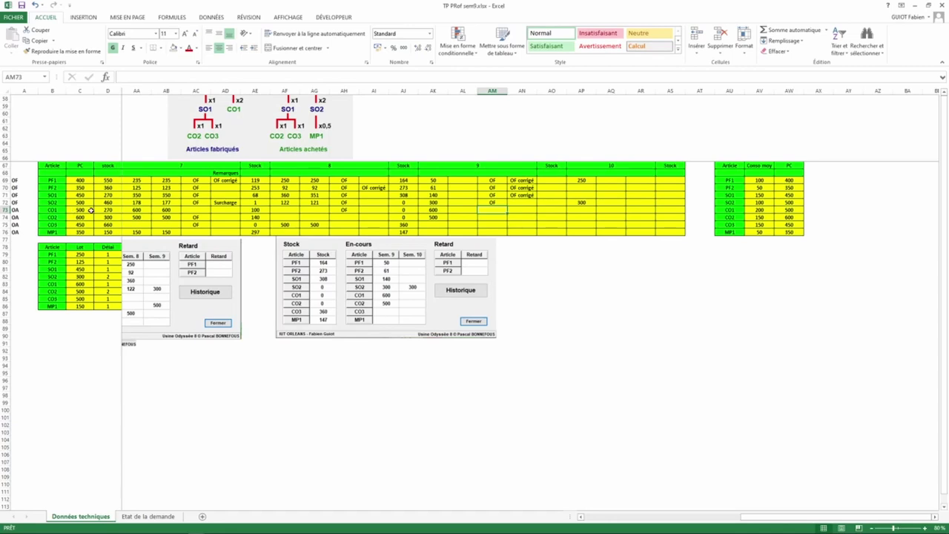
- Skip CO1 and mark CO2, CO3 and MP1 with OF for week 9 in AM74 to AM76
key("Down")
type("OF")
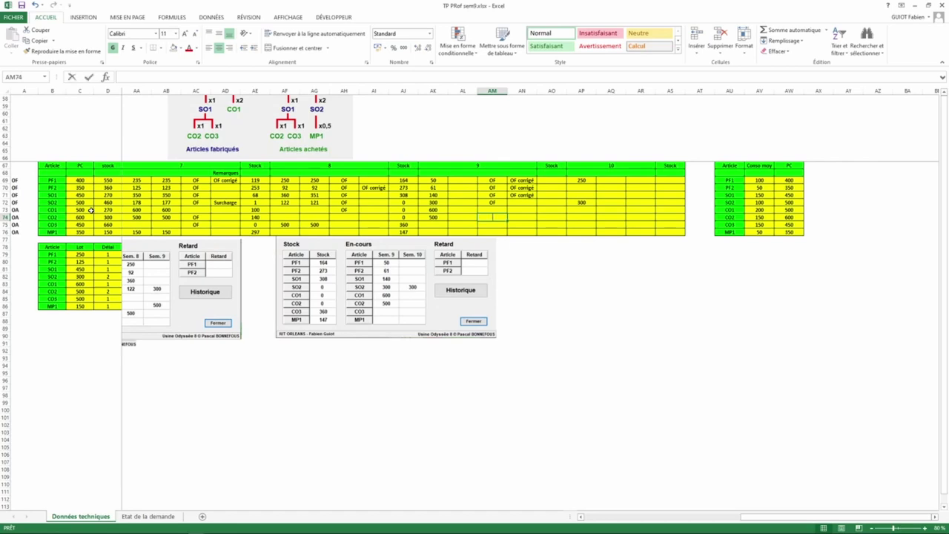
key("Return")
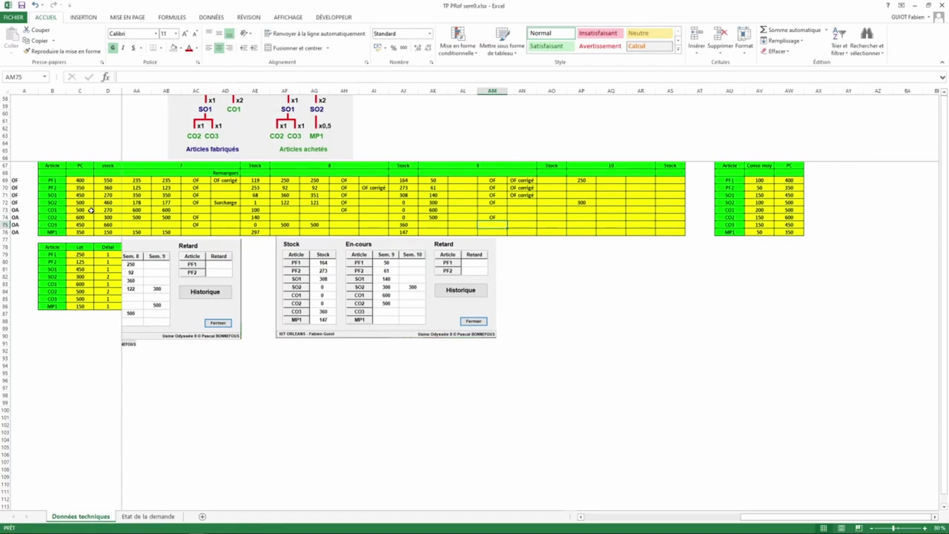
type("OF")
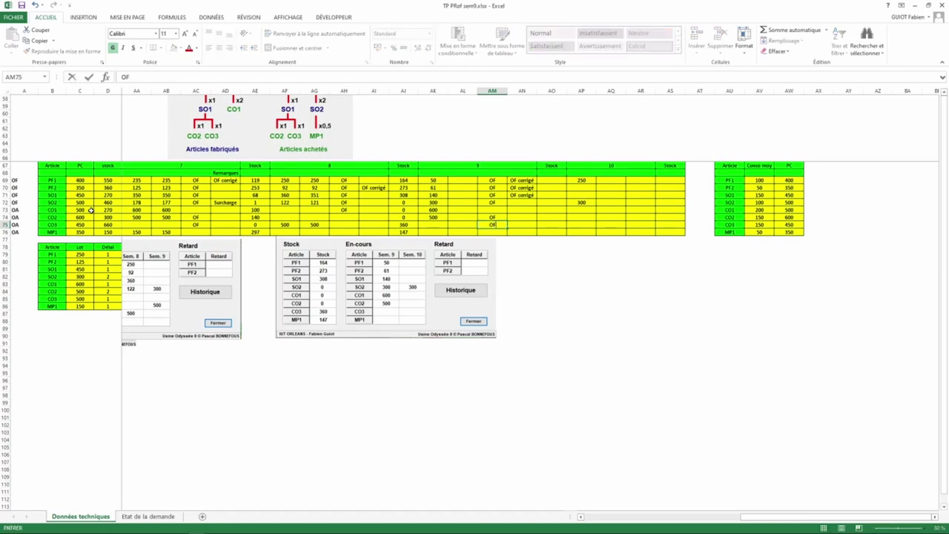
key("Return")
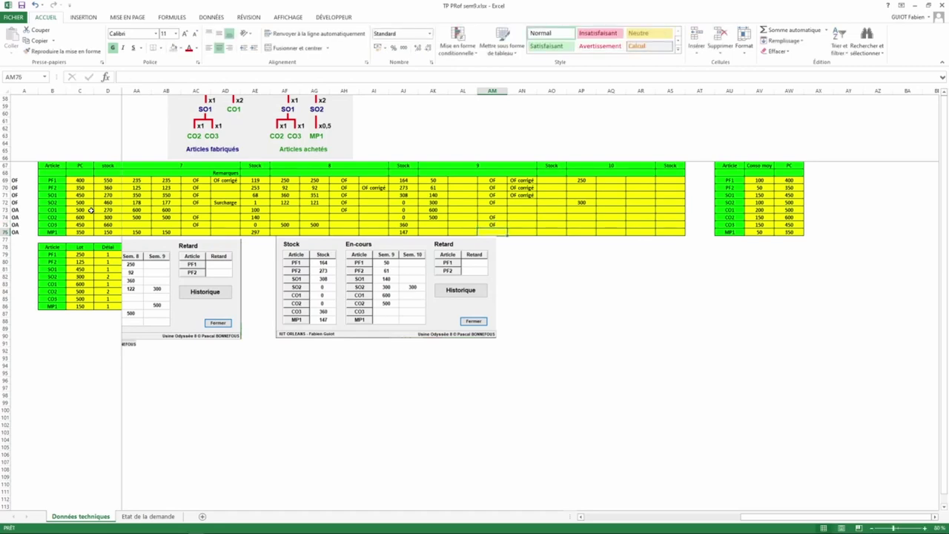
type("OF")
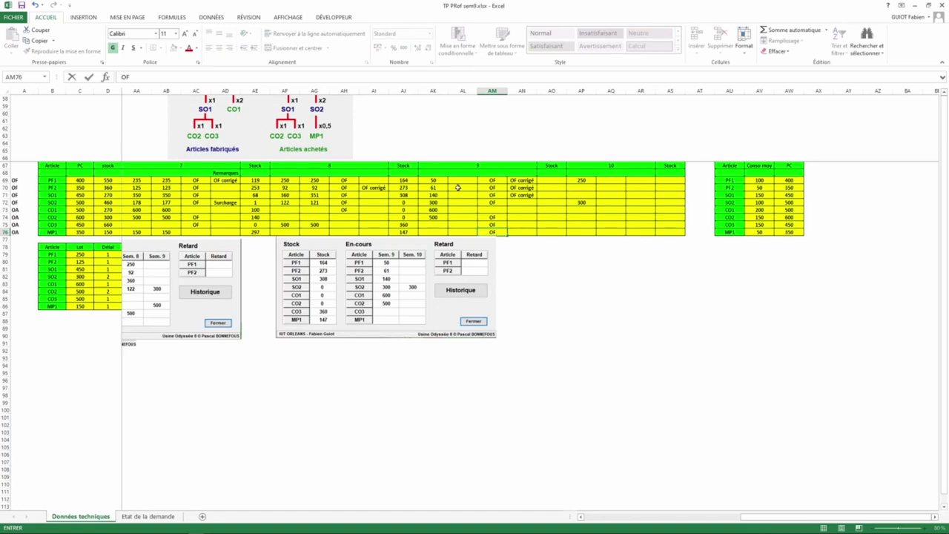
- Enter 125 as the week 10 quantity for PF2 in AP70
left_click(489, 183)
left_click(578, 180)
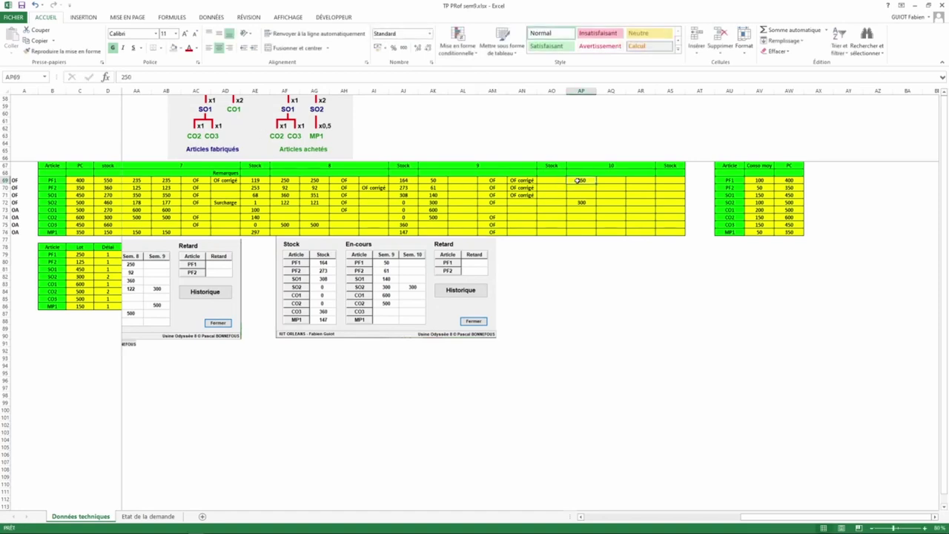
left_click(583, 188)
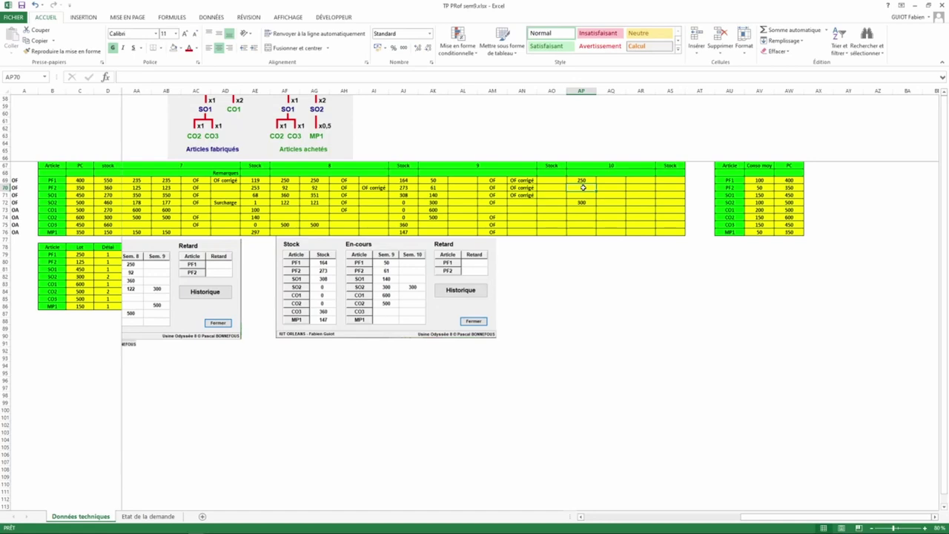
type("1250")
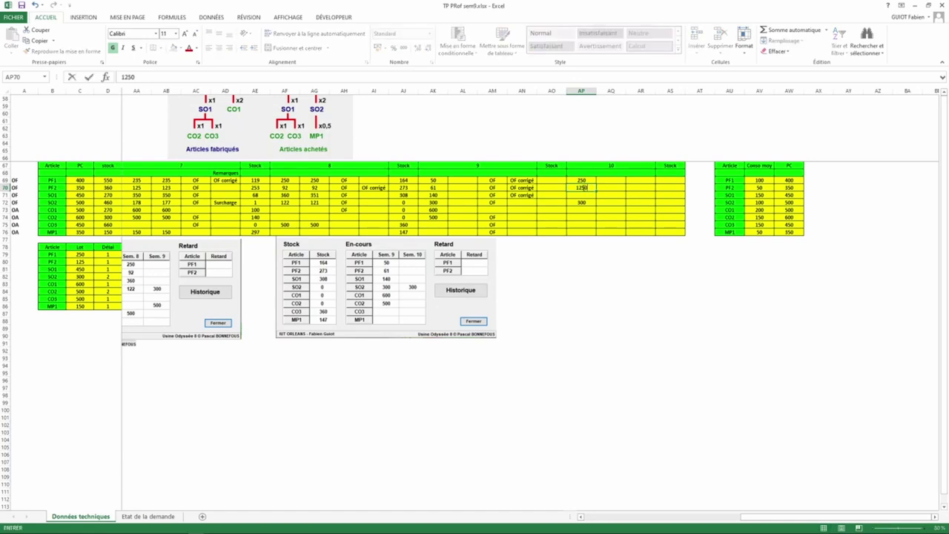
key("BackSpace")
- Enter 450 as the week 10 quantity for SO1 in AP71
left_click(498, 196)
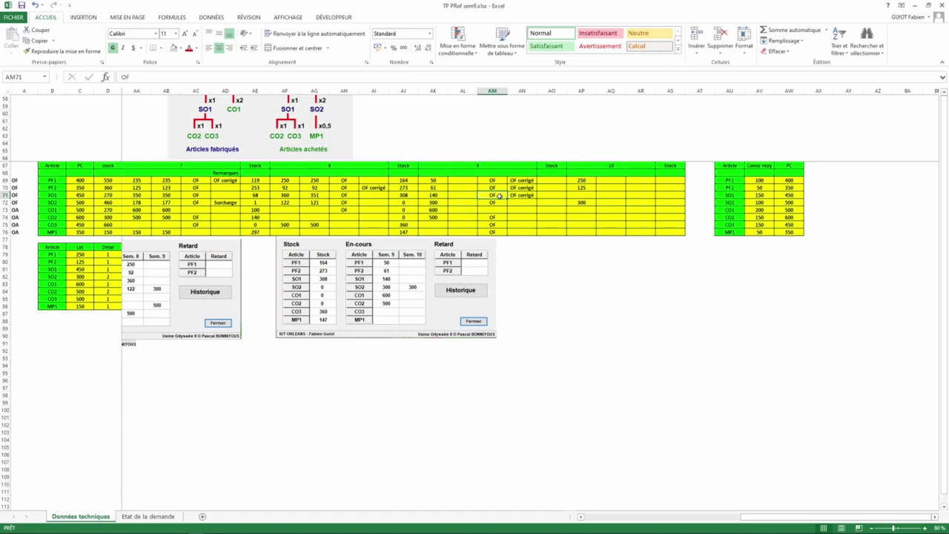
left_click(581, 195)
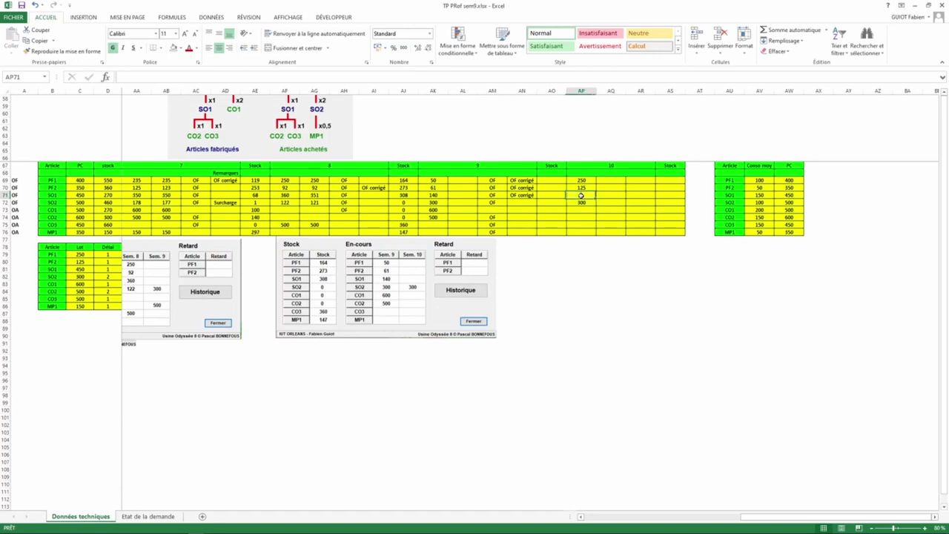
type("450")
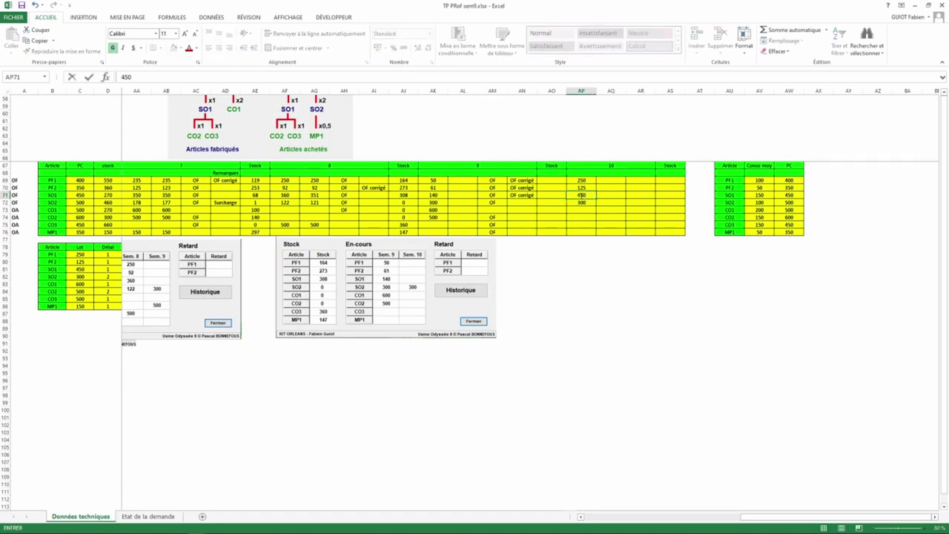
key("Return")
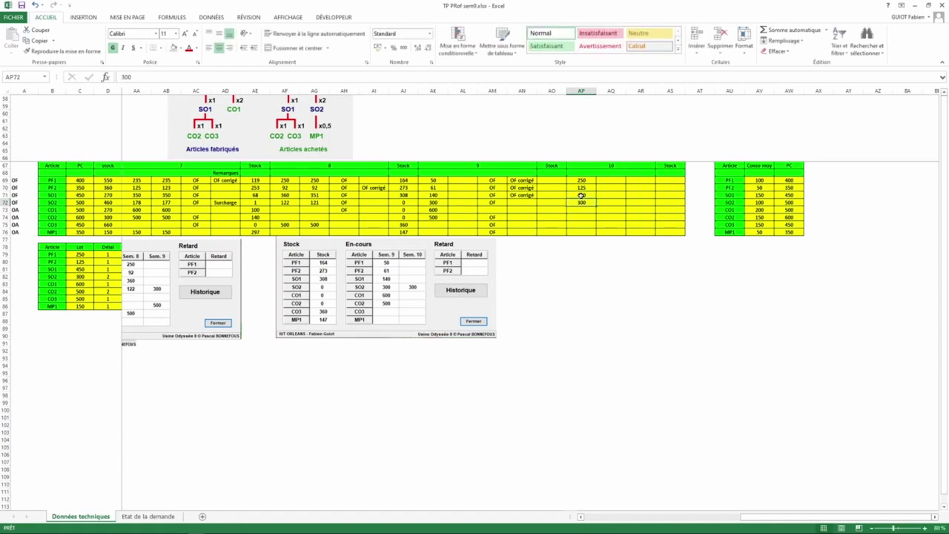
- Enter 300 for SO2 in AT72, just past the week 10 columns of the table
key("Left")
key("Left")
key("Left")
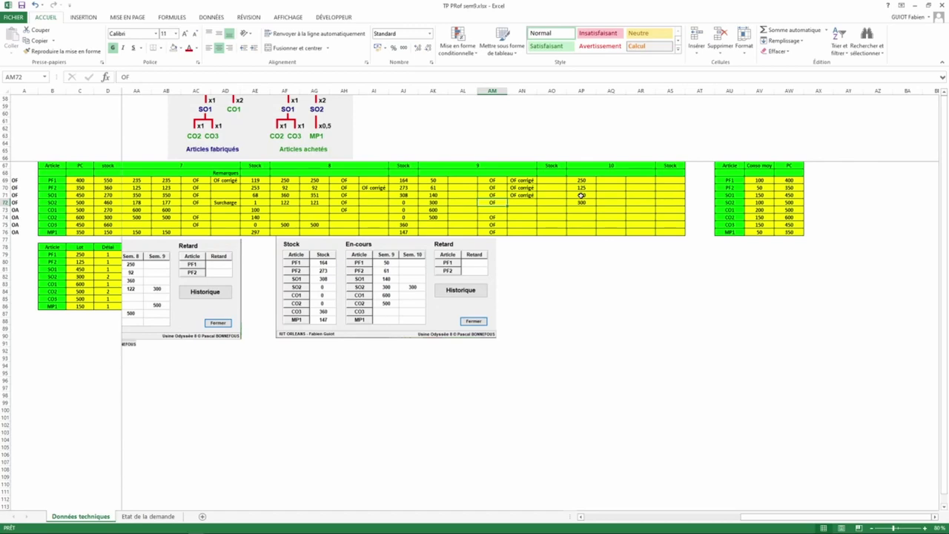
key("Right")
key("Right")
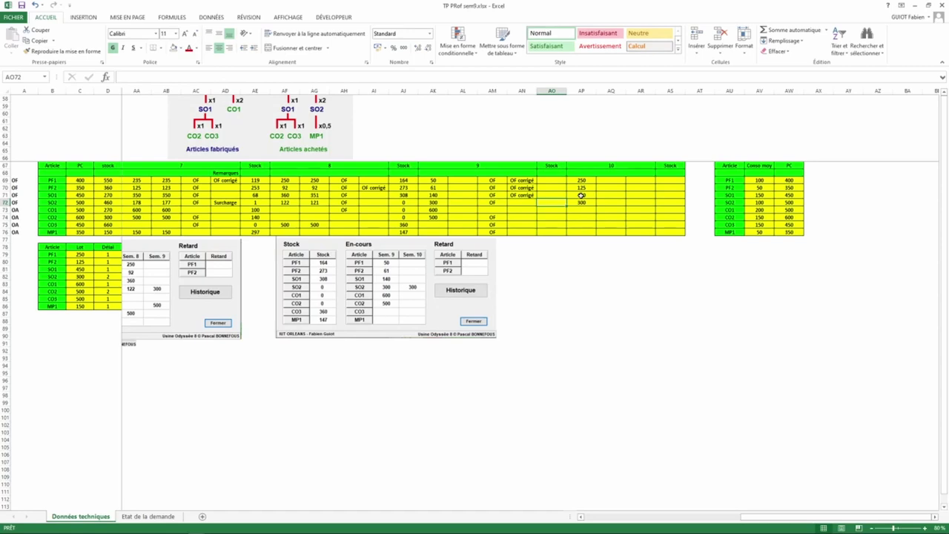
key("Left")
key("Left")
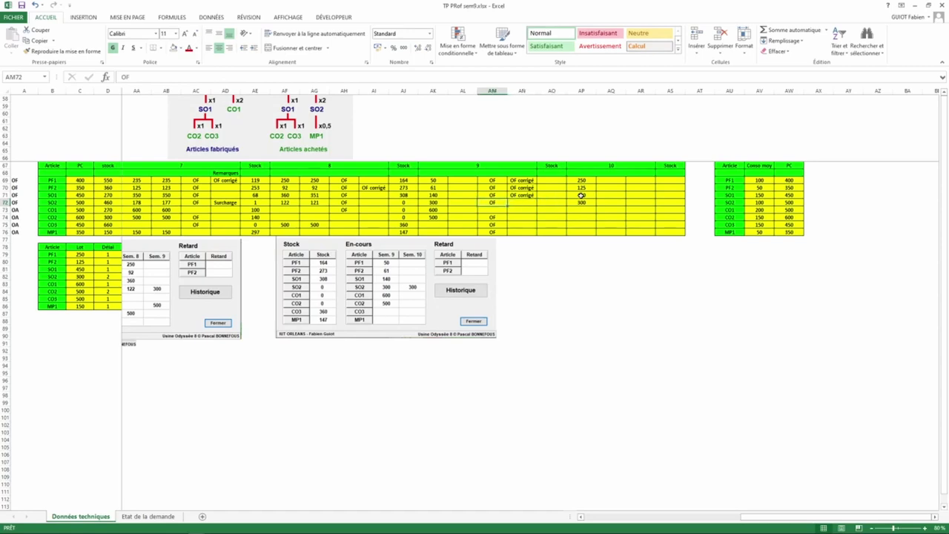
key("Right")
key("Right")
key("Right")
key("Right")
key("Right")
key("Right")
key("Right")
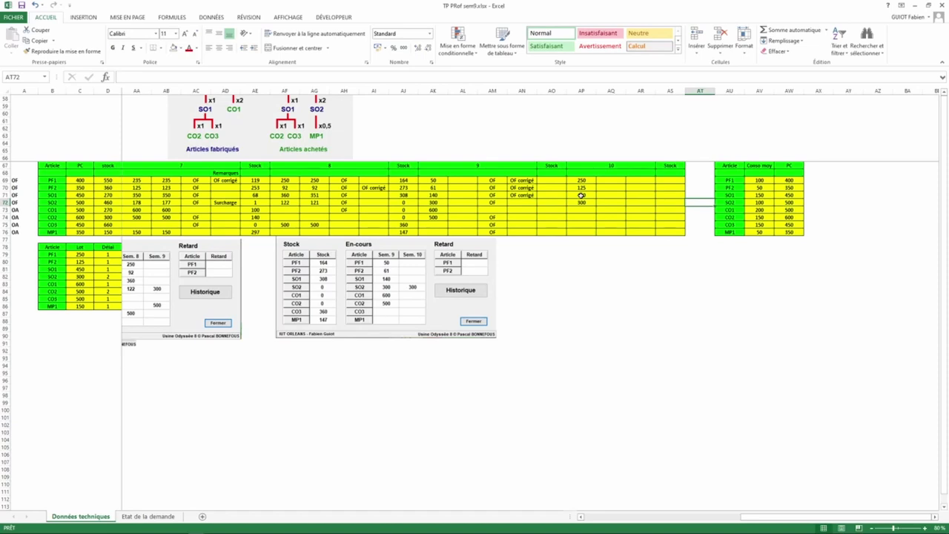
type("300")
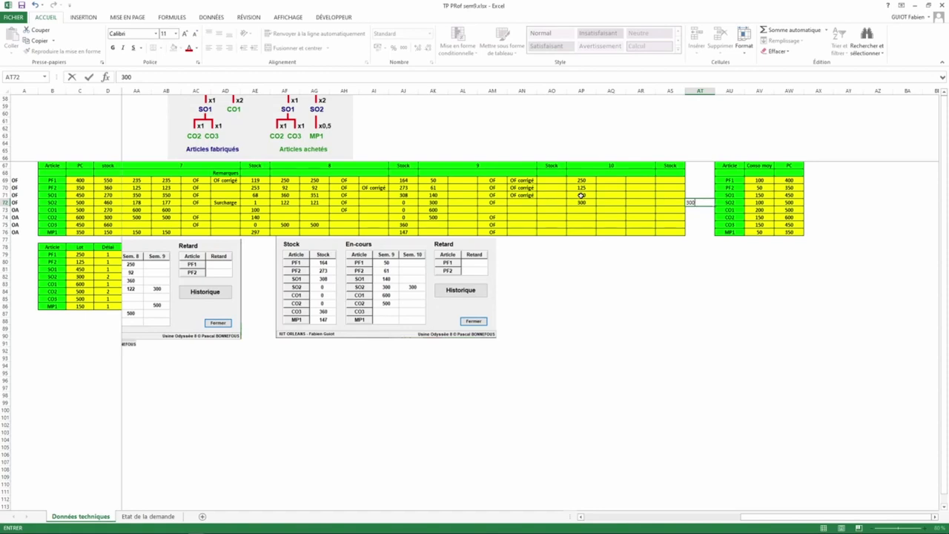
key("Return")
- Enter 500 for CO2 in AT74, just past the week 10 columns of the table
key("Left")
key("Left")
key("Left")
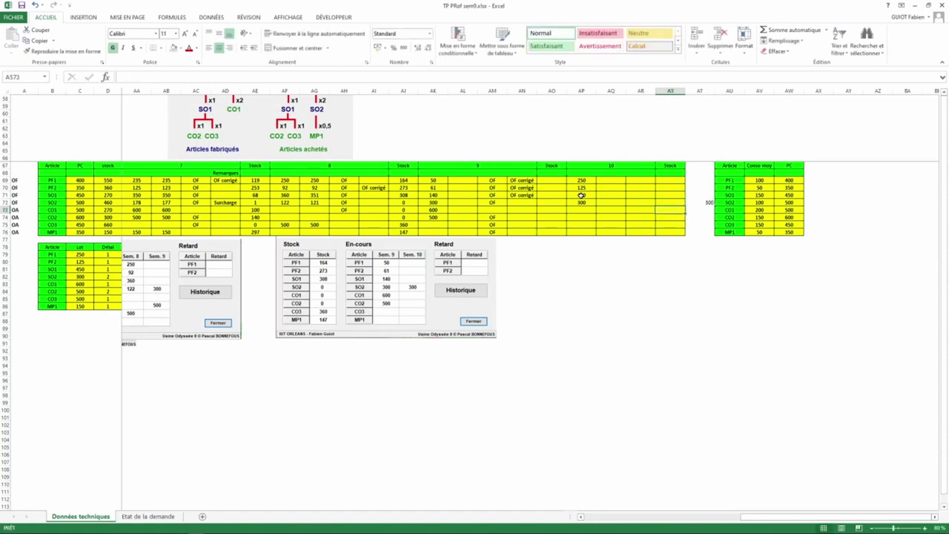
key("Left")
key("Left")
key("Left")
key("Left")
key("Down")
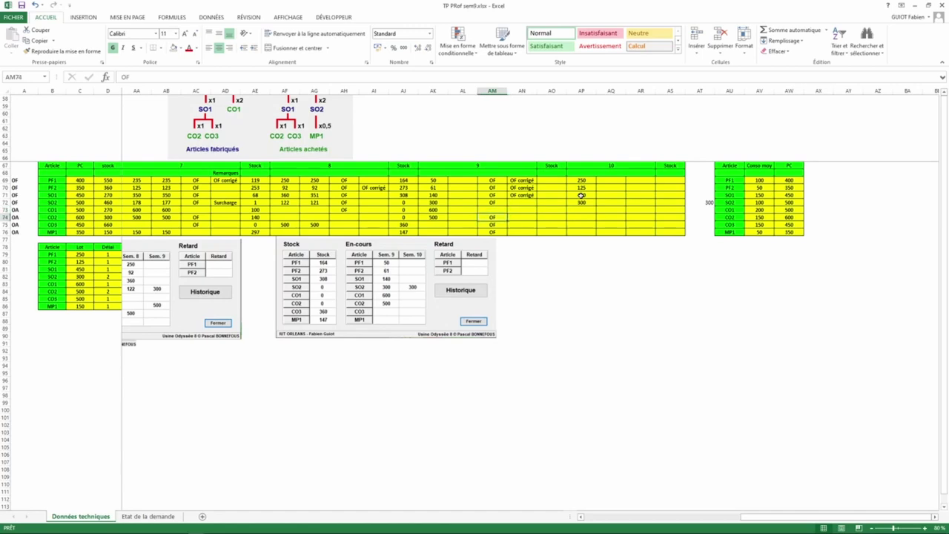
key("Right")
key("Right")
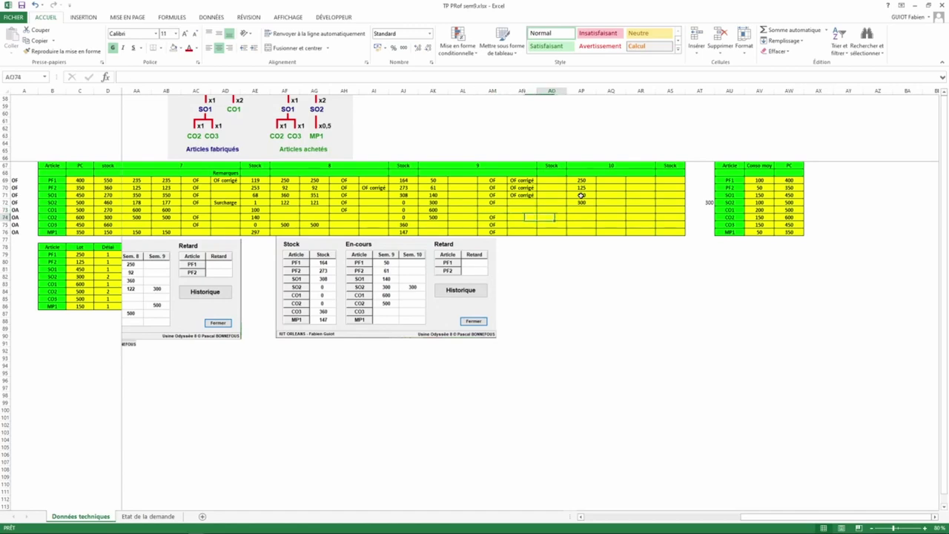
key("Right")
key("Right")
key("Right")
key("Right")
key("Right")
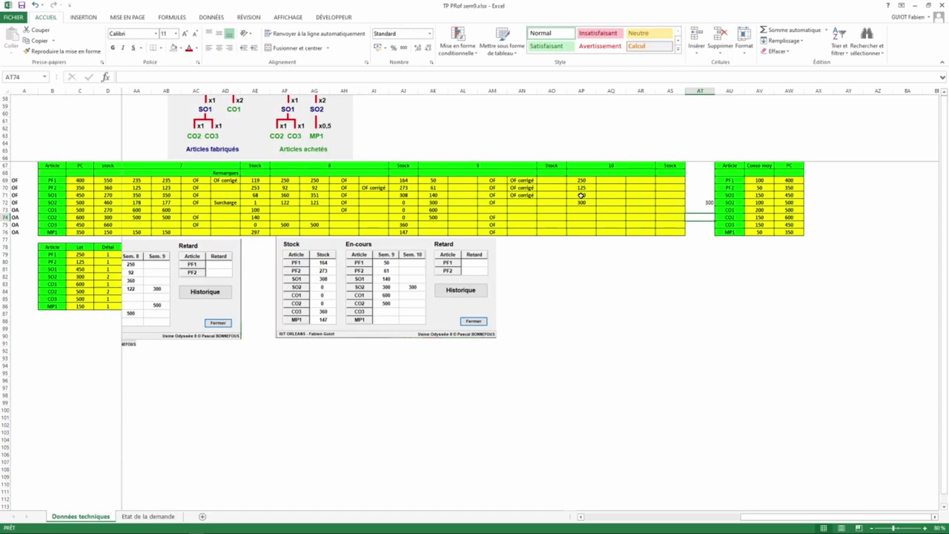
type("500")
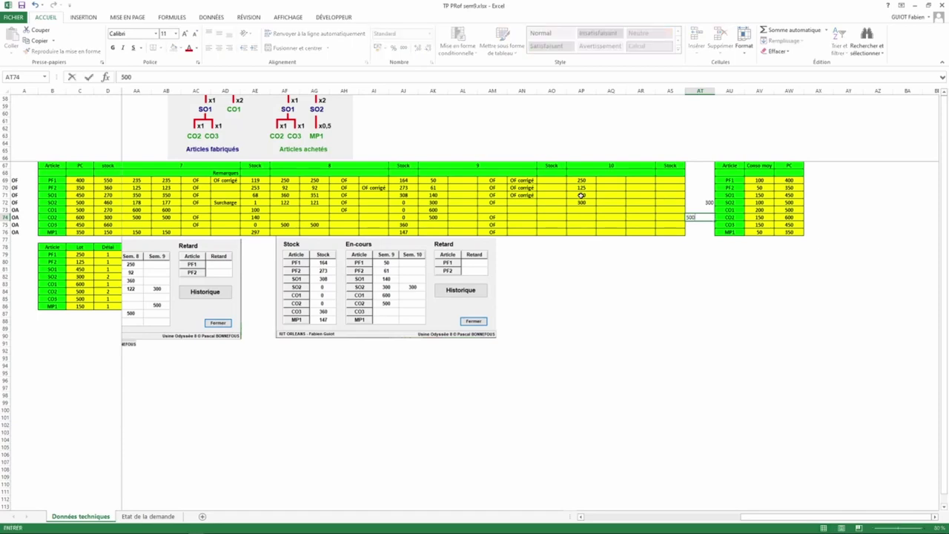
key("Return")
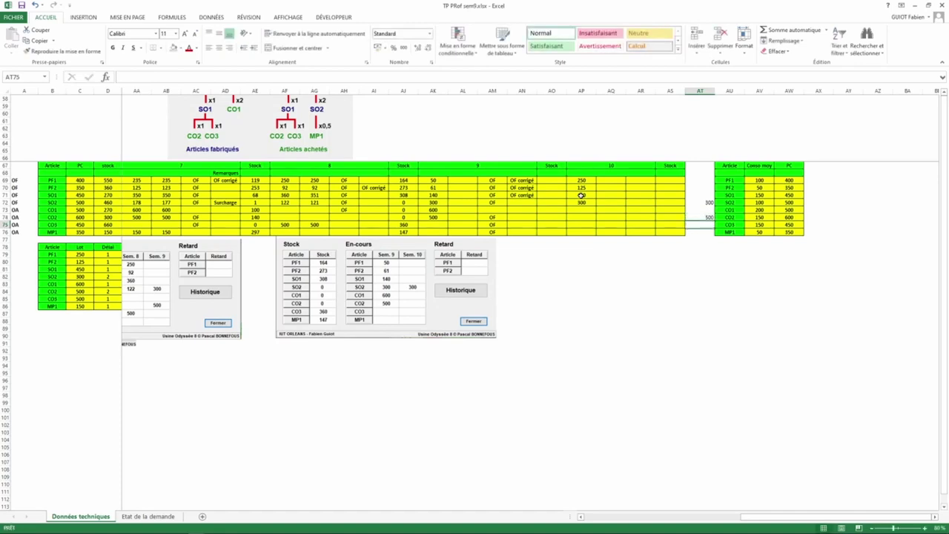
- Enter the week 10 quantities 500 for CO3 in AP75 and 150 for MP1 in AP76
key("Left")
key("Left")
key("Left")
key("Left")
key("Left")
key("Right")
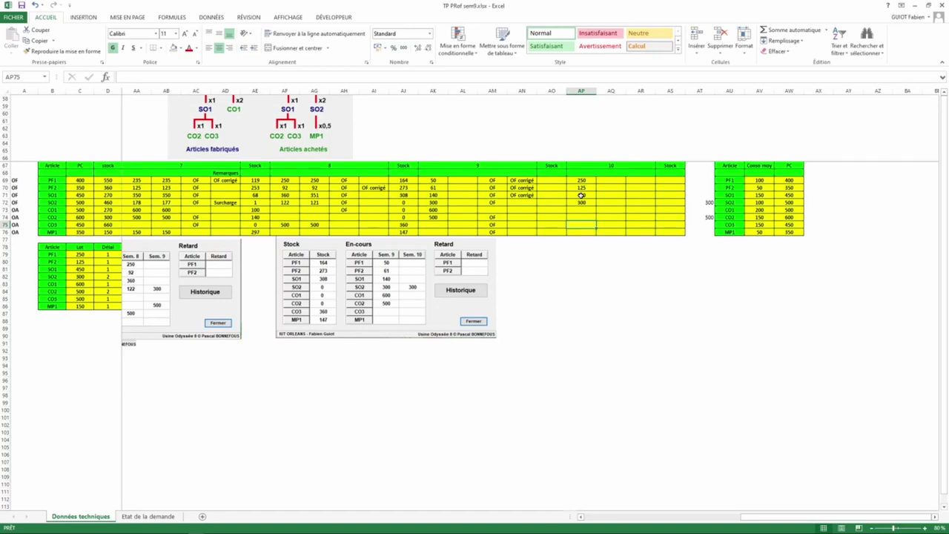
type("500")
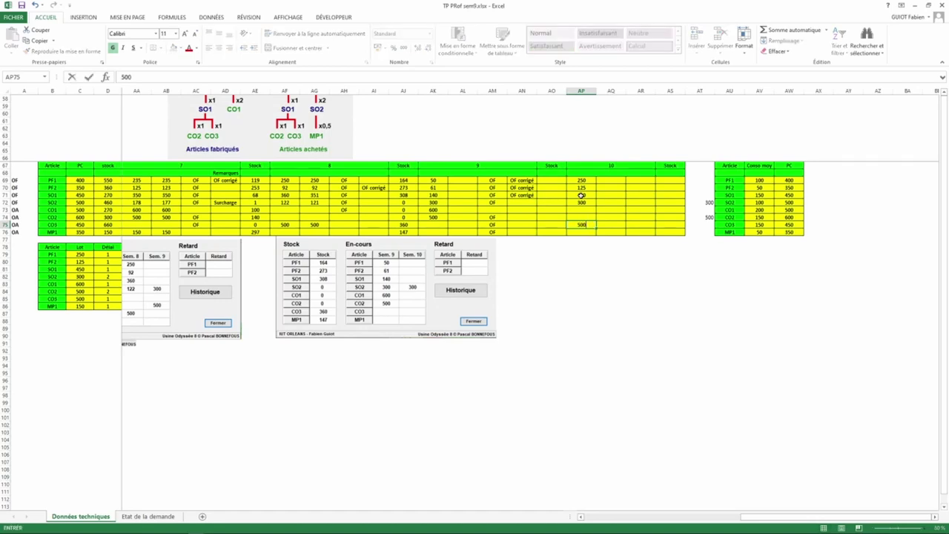
key("Return")
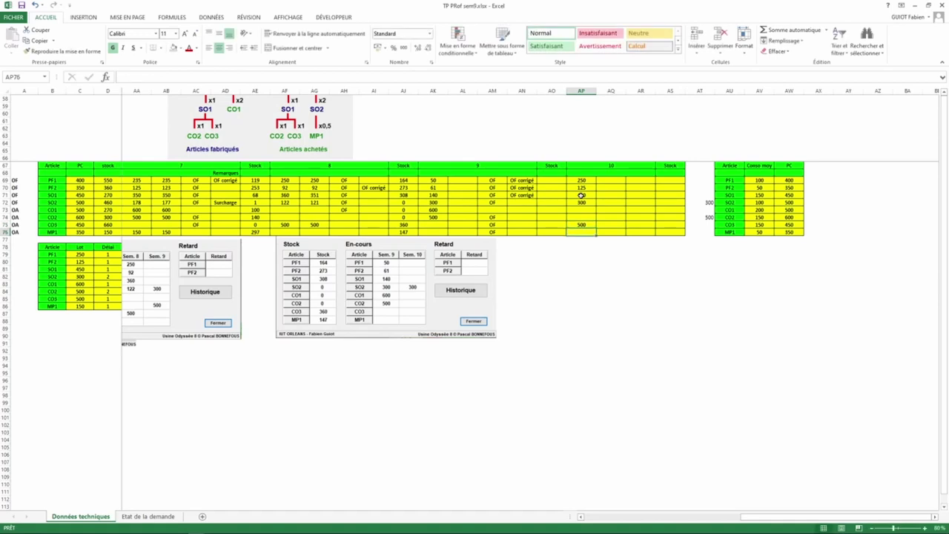
type("150")
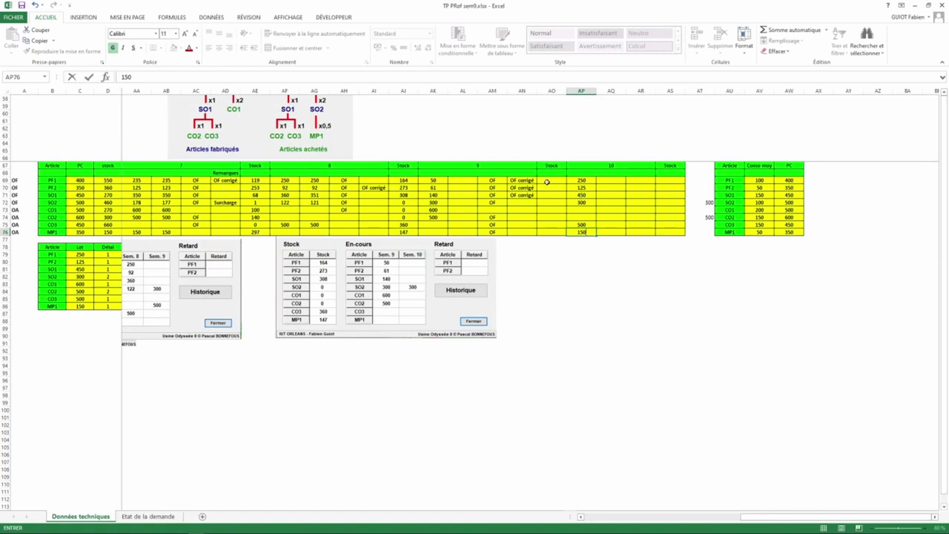
- Copy the week 8 stock formulas from AJ69:AJ76 into the week 9 stock column starting at AO69
left_click_drag(403, 180, 405, 232)
key("ctrl+c")
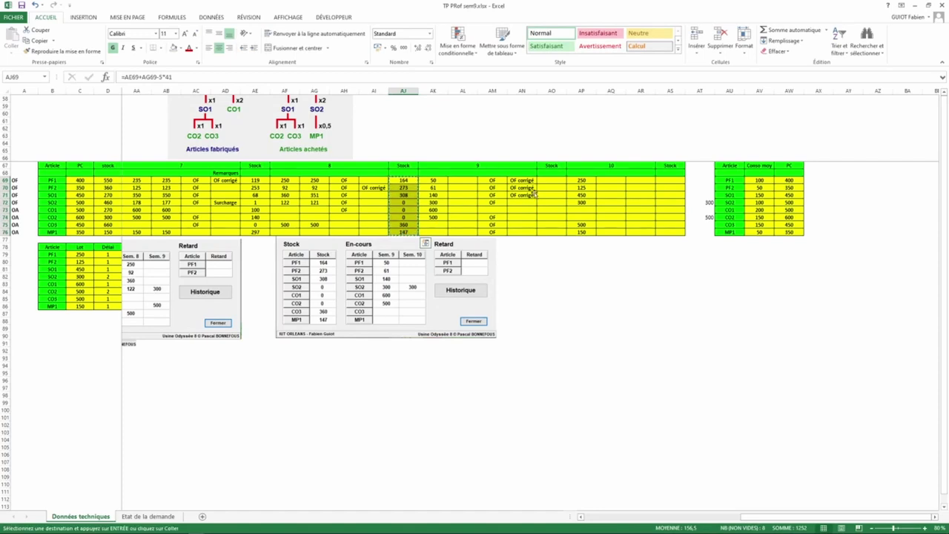
left_click(555, 183)
key("ctrl+v")
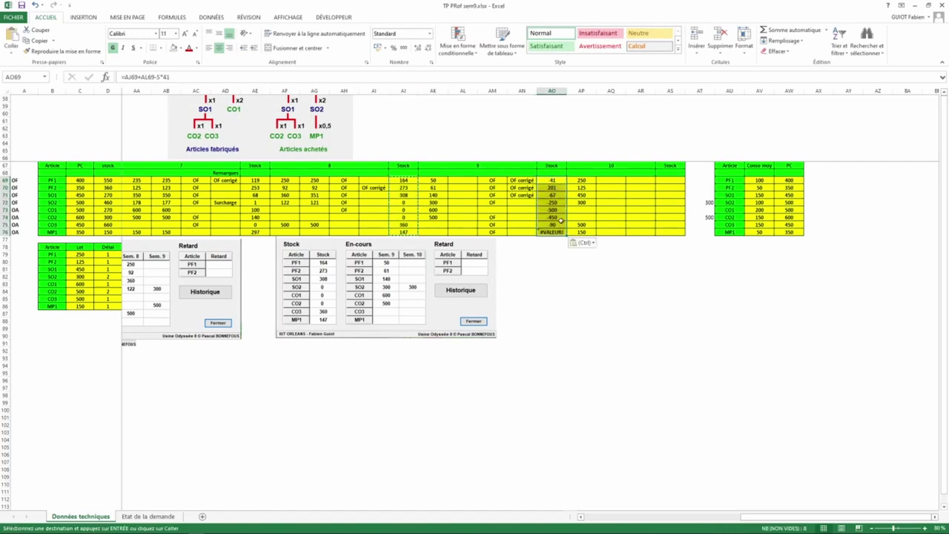
- Examine the copied week 9 stock formulas for PF1, PF2 and SO1 in AO69 to AO71
left_click(556, 181)
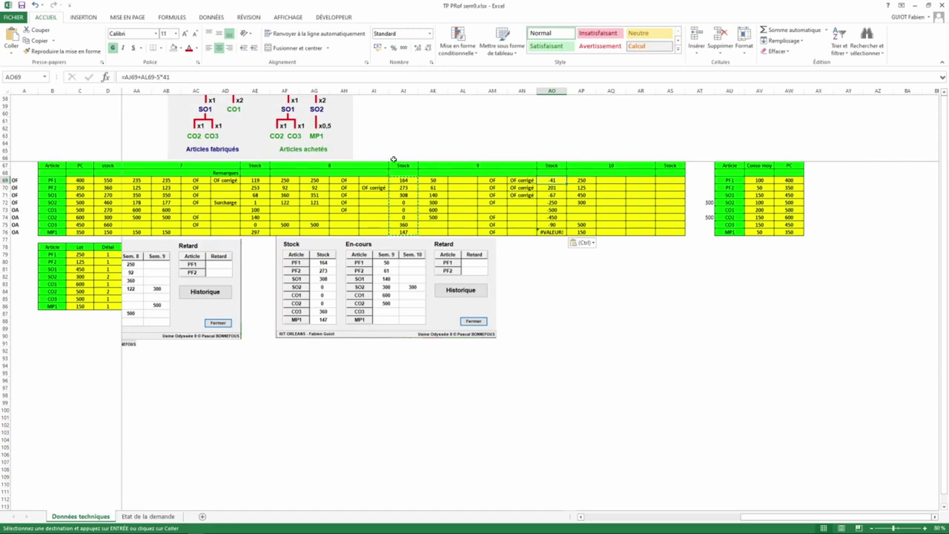
left_click(557, 189)
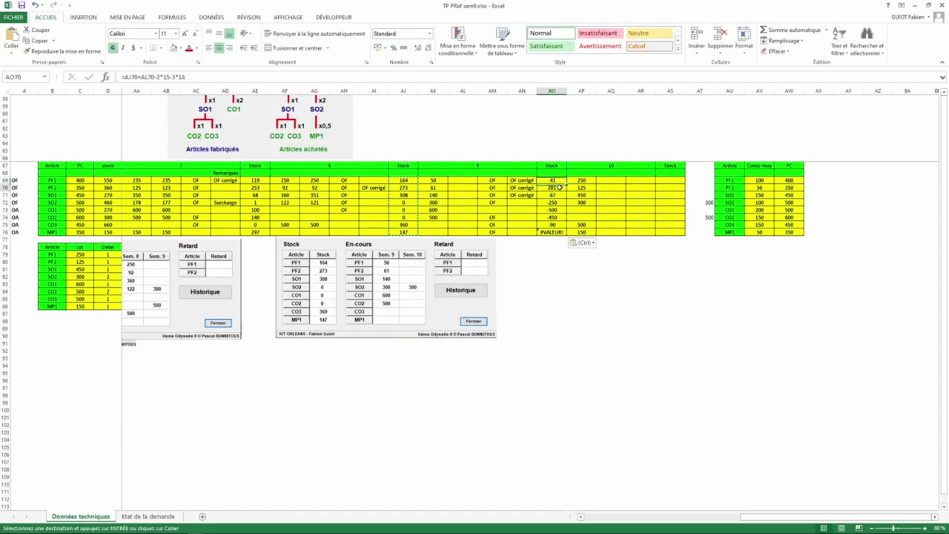
left_click(558, 195)
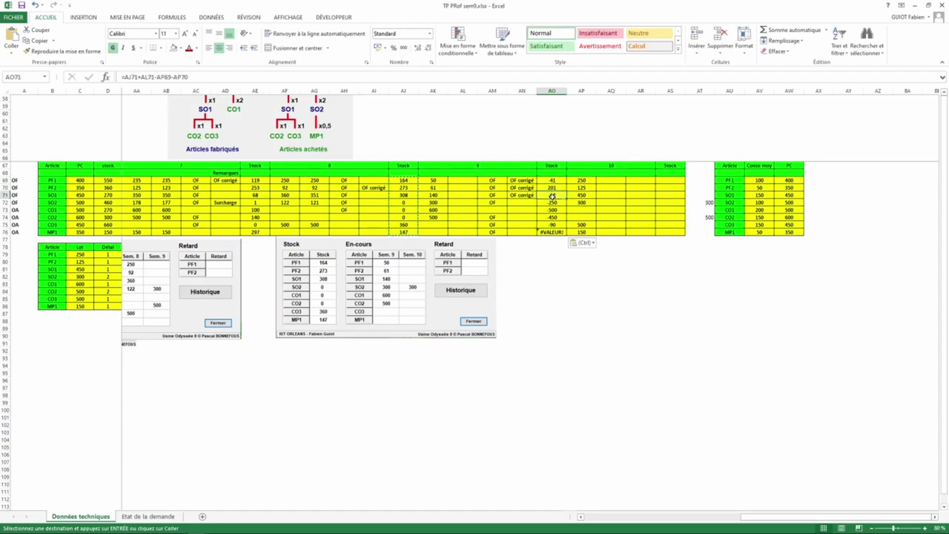
double_click(552, 195)
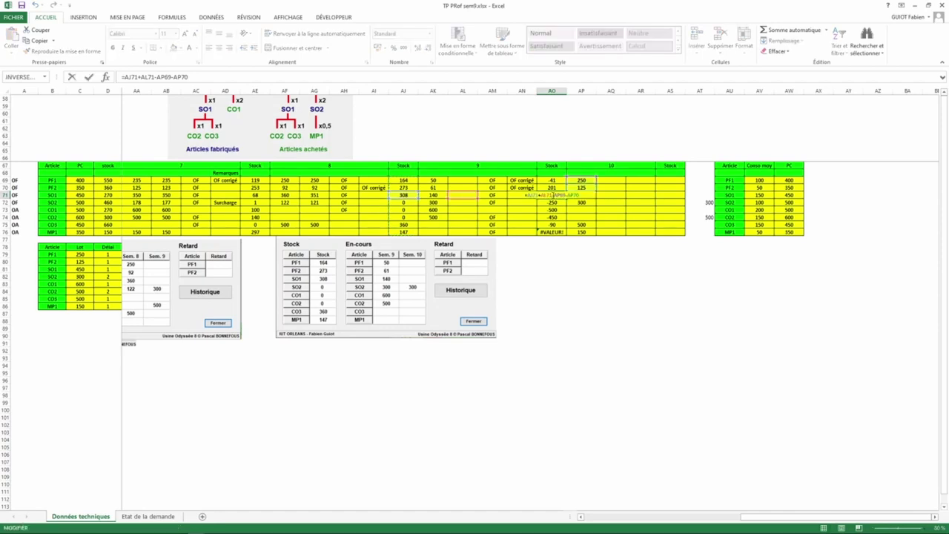
key("Escape")
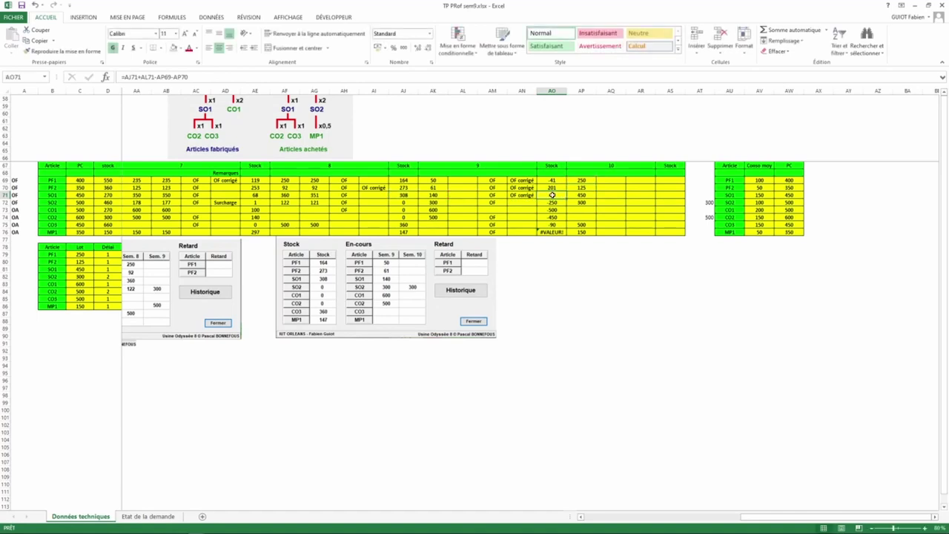
double_click(553, 179)
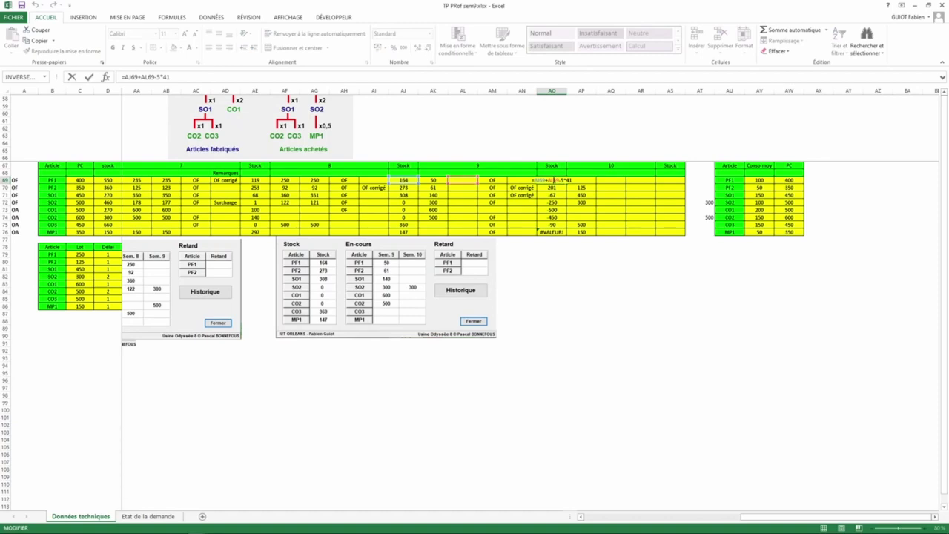
key("Escape")
double_click(555, 181)
left_click(553, 181)
left_click(554, 188)
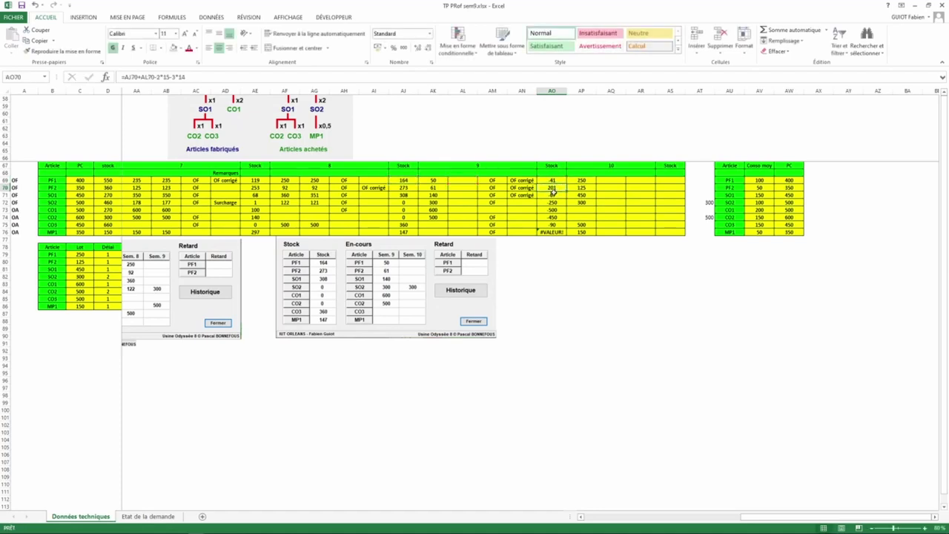
- Examine the cell references in the stock formulas for SO1, SO2, CO1 and CO2 in AO71 to AO74
left_click(553, 195)
double_click(553, 195)
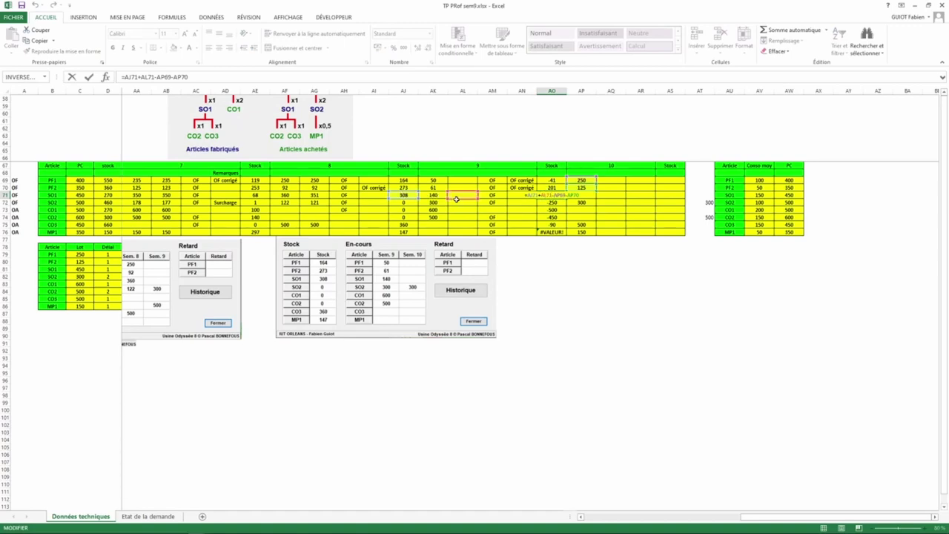
key("Escape")
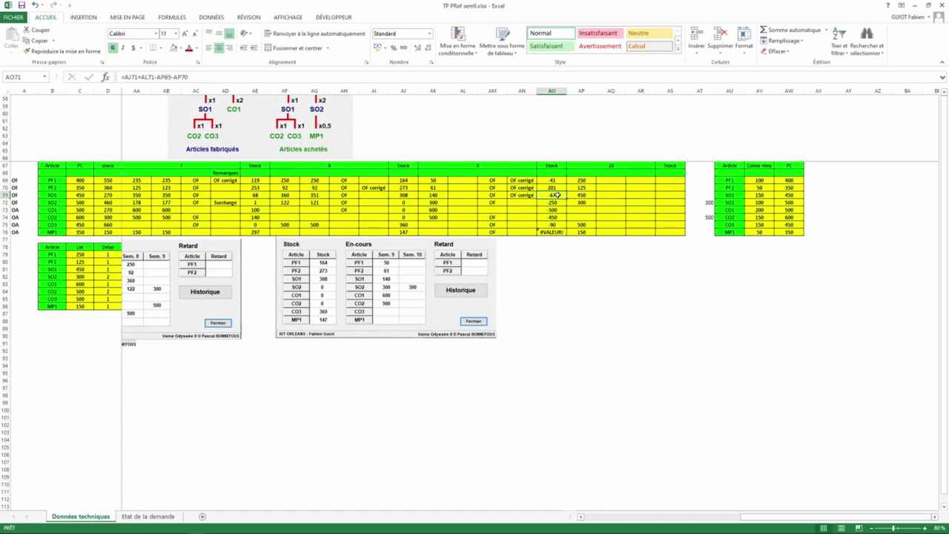
left_click(554, 202)
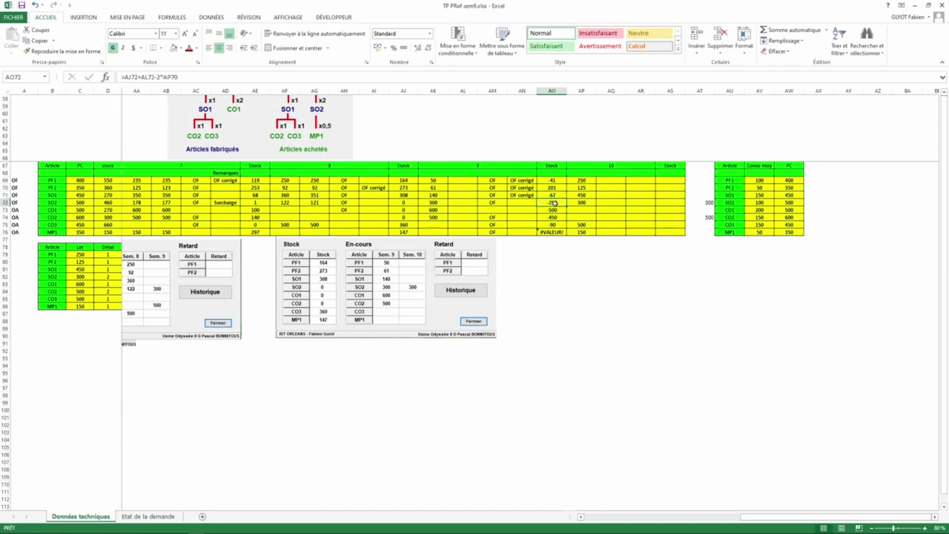
double_click(554, 203)
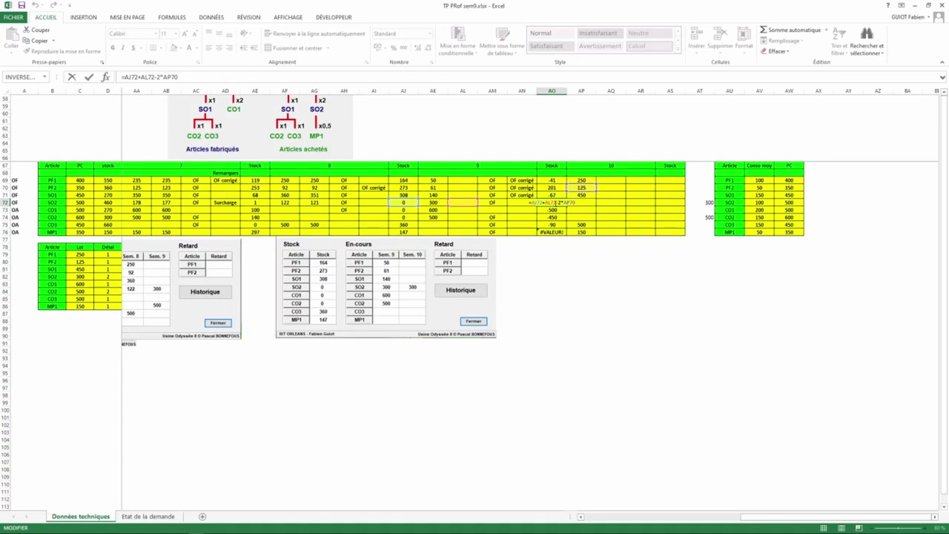
key("Escape")
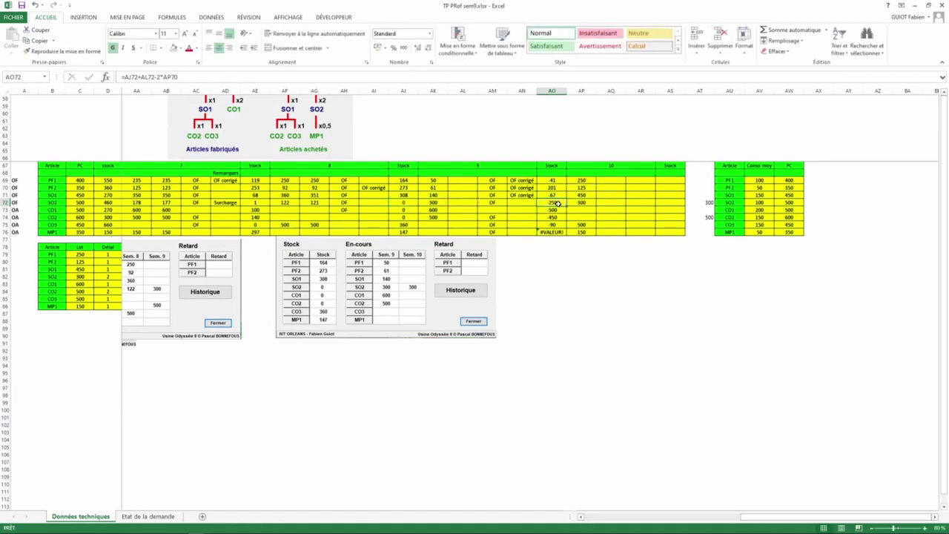
left_click(556, 211)
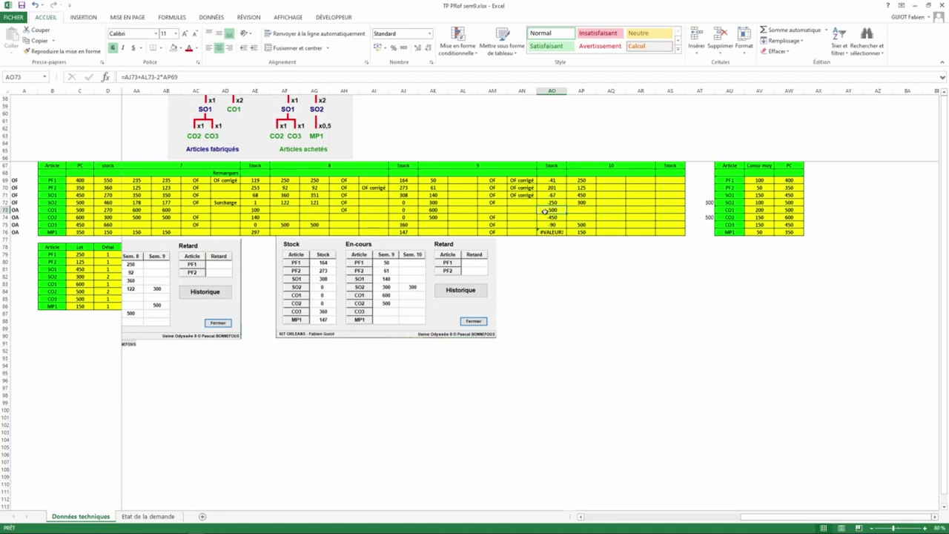
left_click(553, 217)
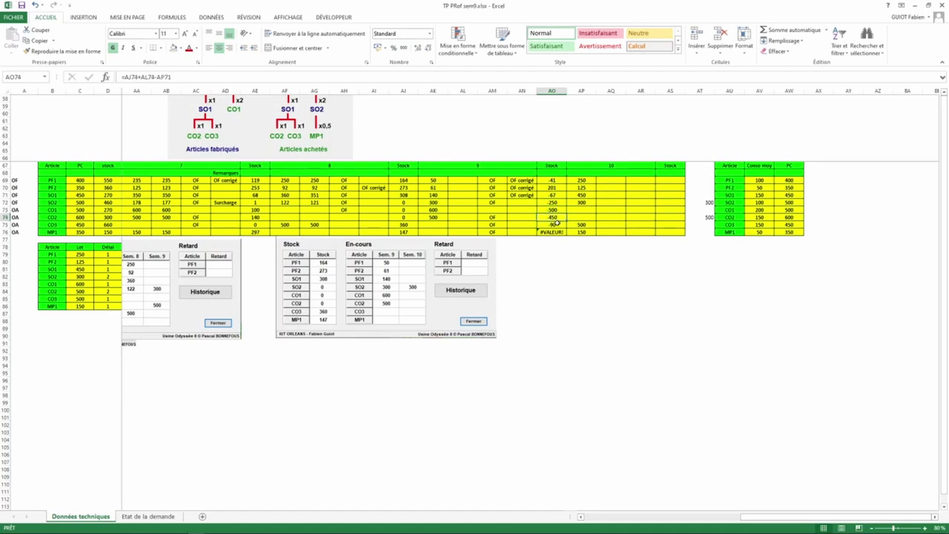
- Examine the stock formulas for CO2 and CO3 in AO74 and AO75, including the referenced SO1 quantity in AP71
double_click(556, 217)
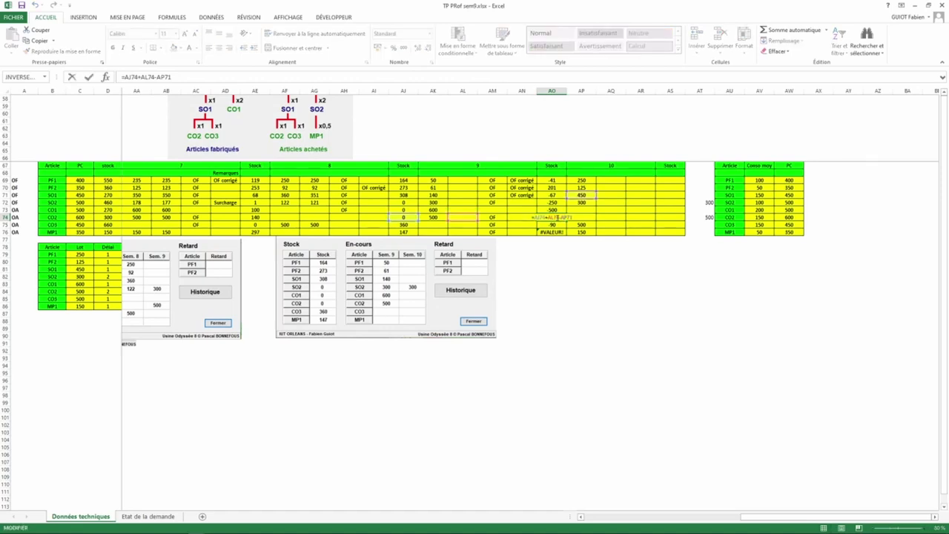
key("Escape")
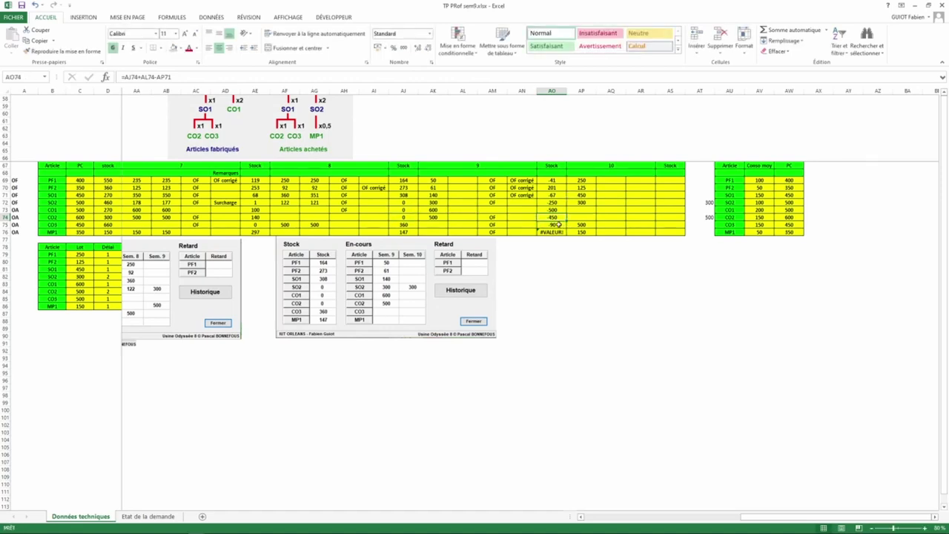
double_click(558, 224)
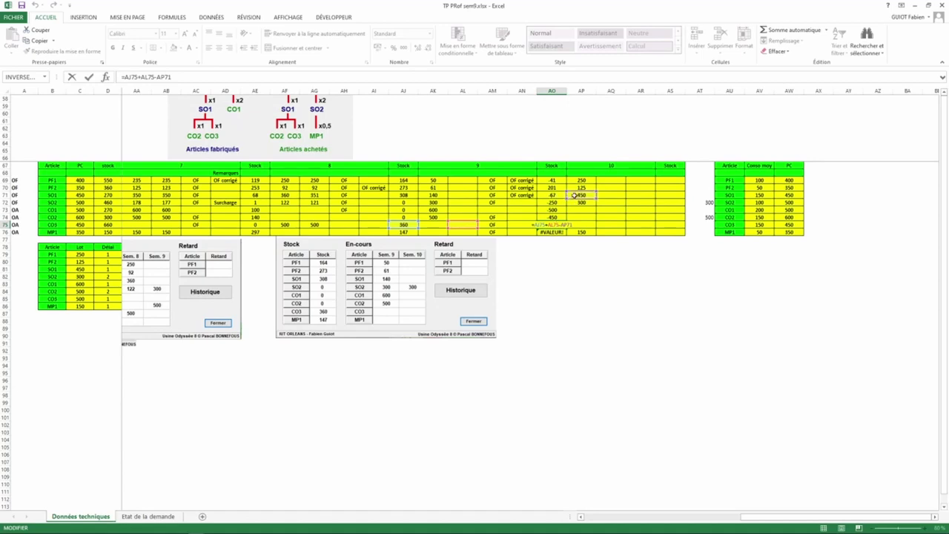
key("ctrl+Return")
left_click(575, 195)
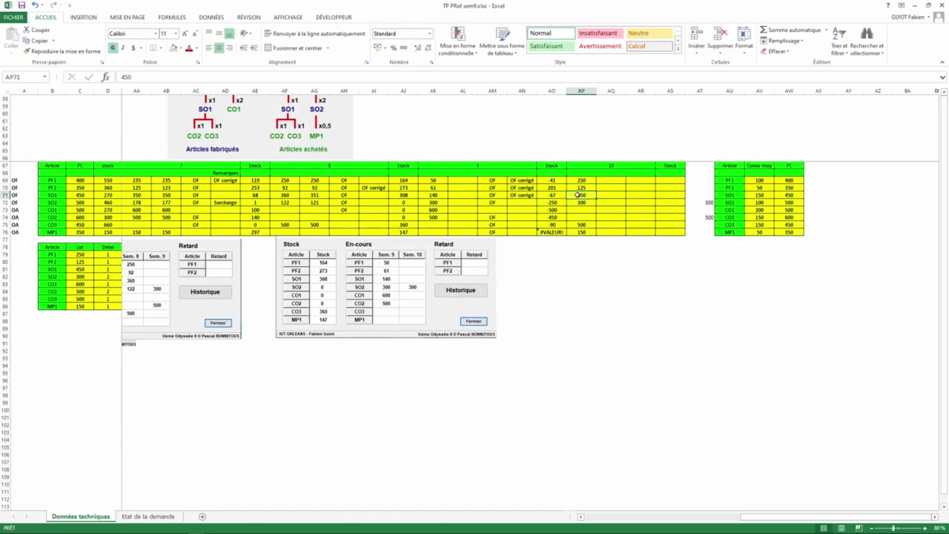
- Copy the "OF corrigé" remark of SO1 from AN71
left_click(528, 195)
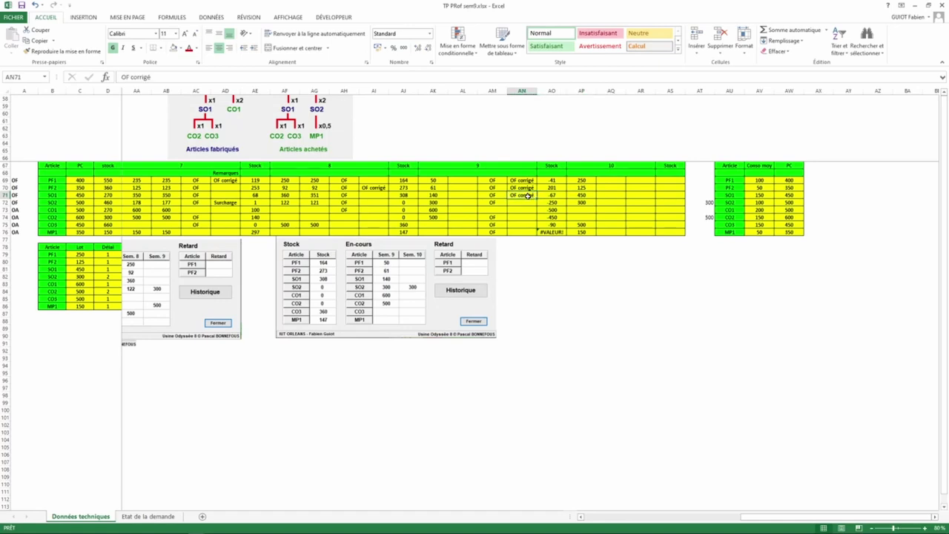
key("ctrl+c")
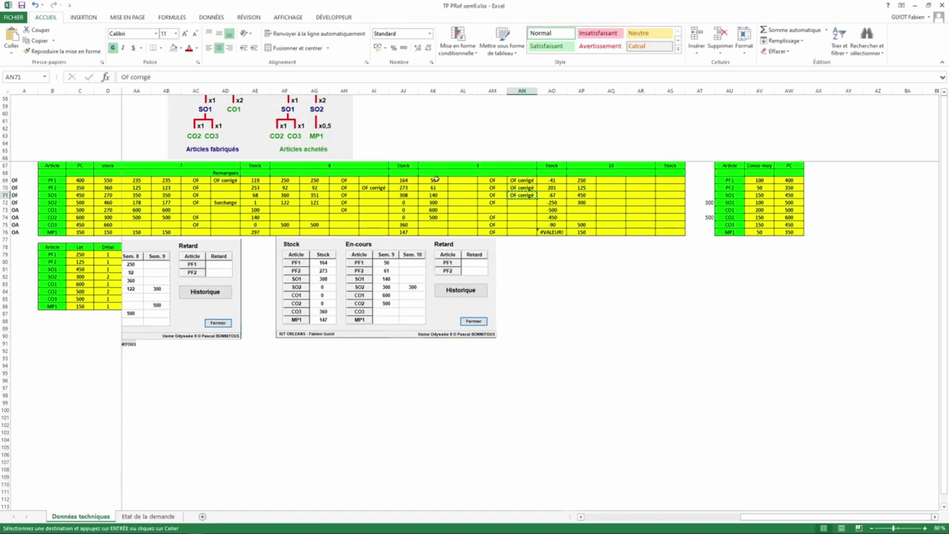
- Unmerge the week 10 header cell and insert a new column at AR inside the week 10 block
left_click(620, 165)
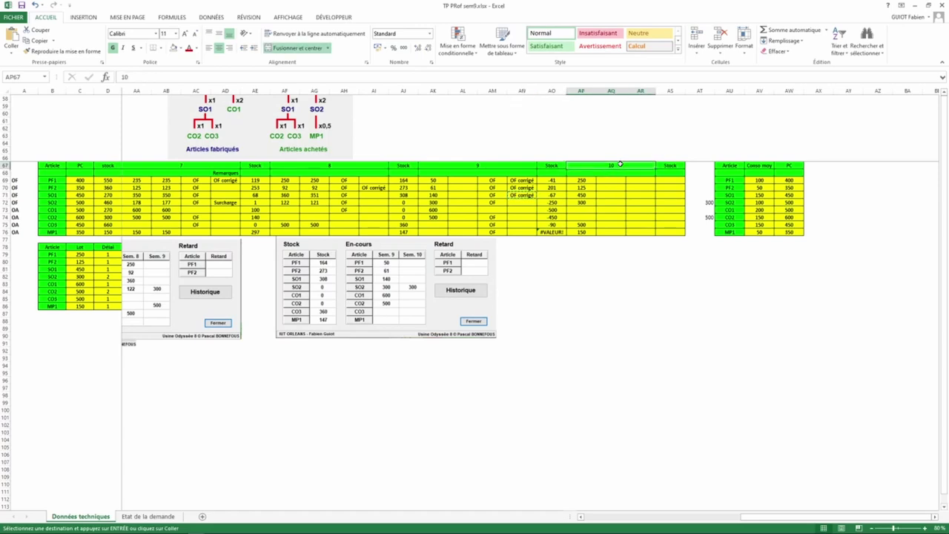
key("Escape")
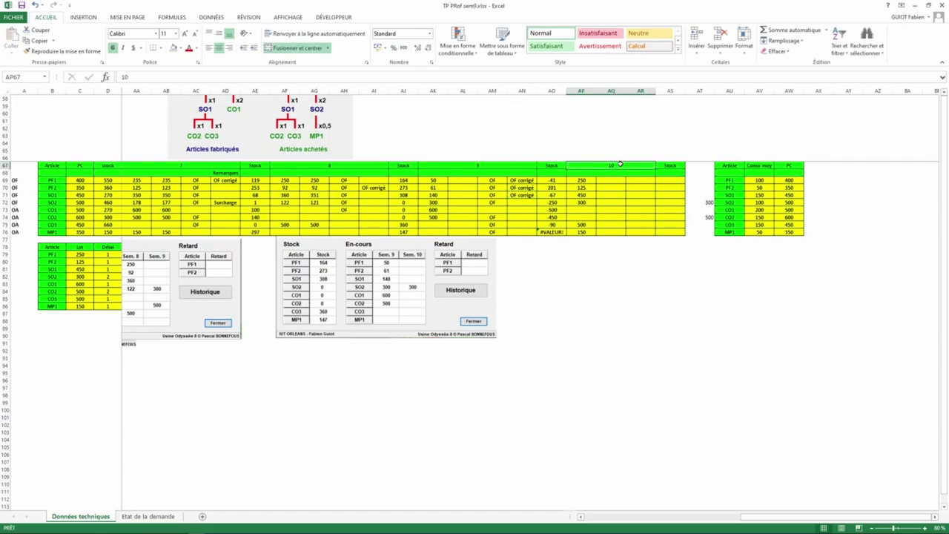
left_click(295, 48)
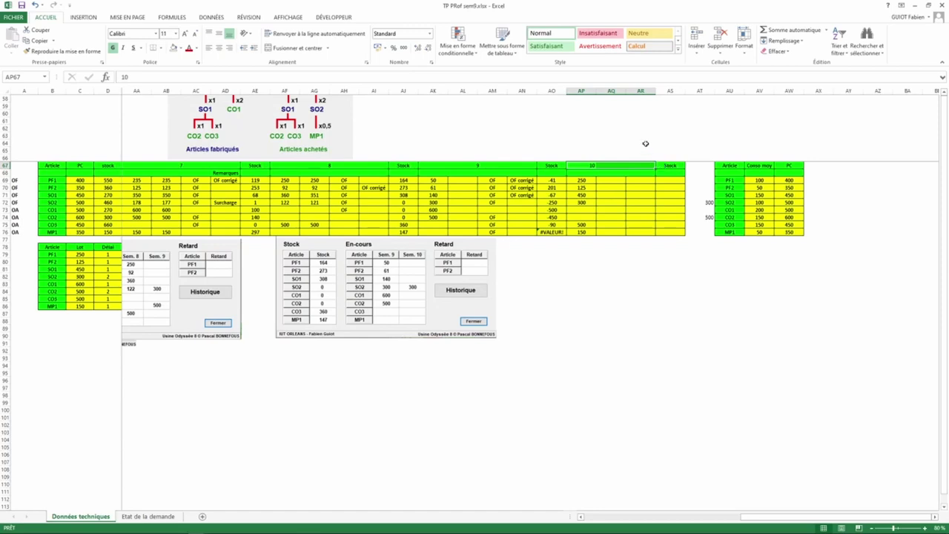
left_click(641, 91)
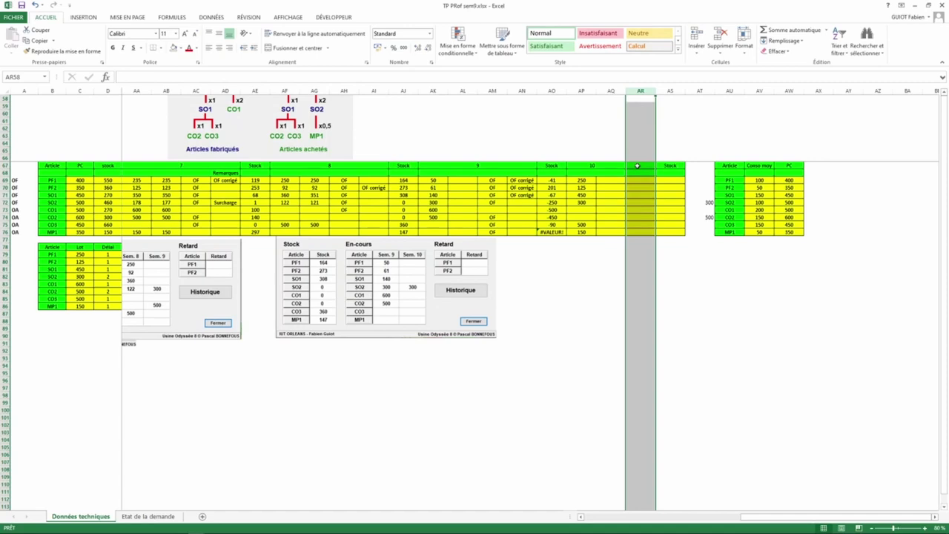
right_click(636, 121)
left_click(660, 186)
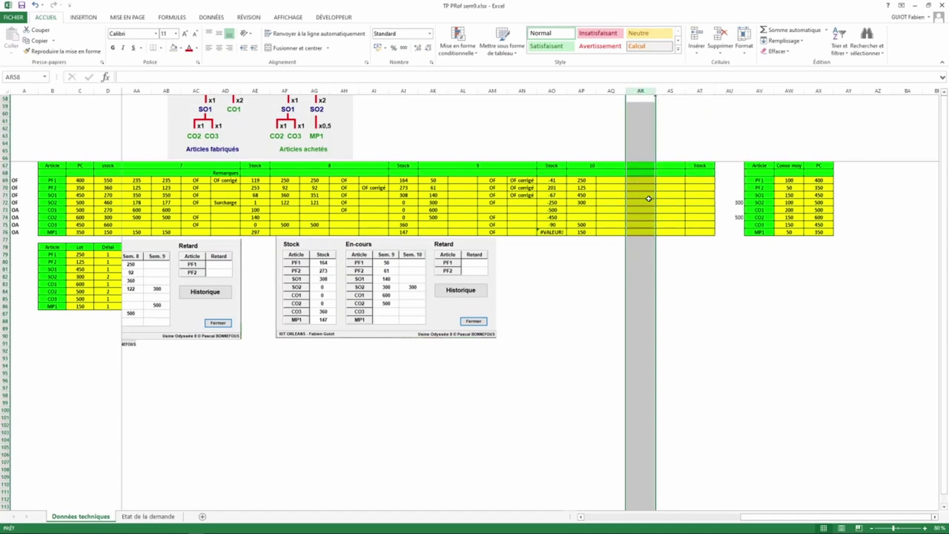
- Merge and center the week 10 header across AP67:AS67
left_click(602, 165)
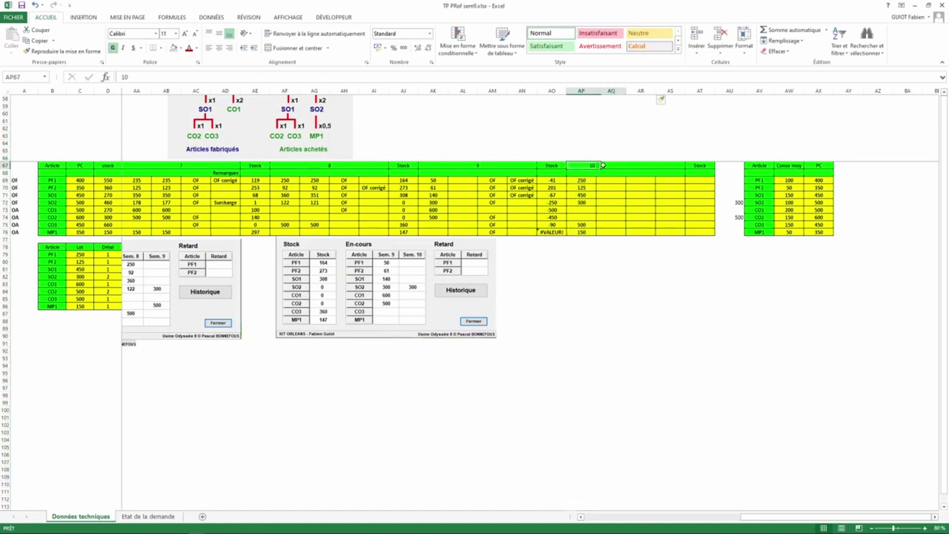
left_click_drag(602, 165, 663, 164)
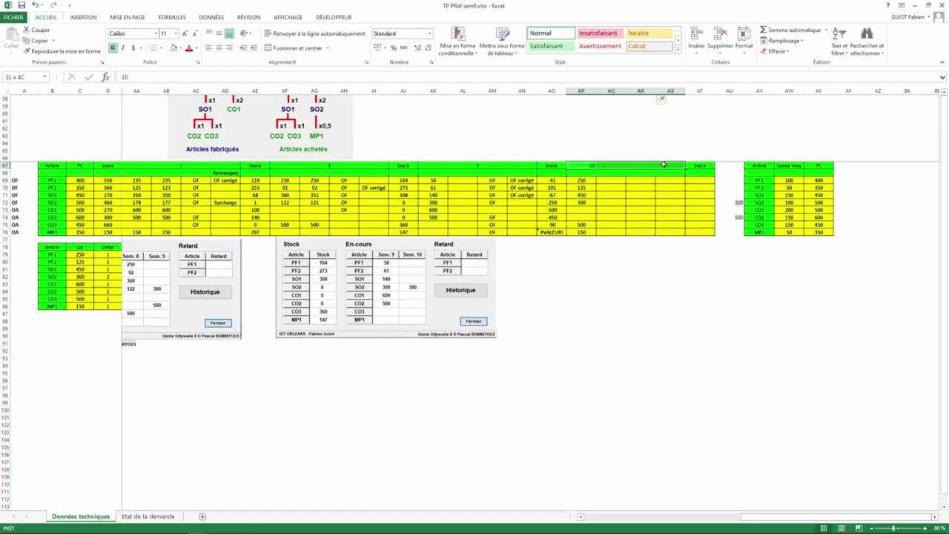
left_click(297, 48)
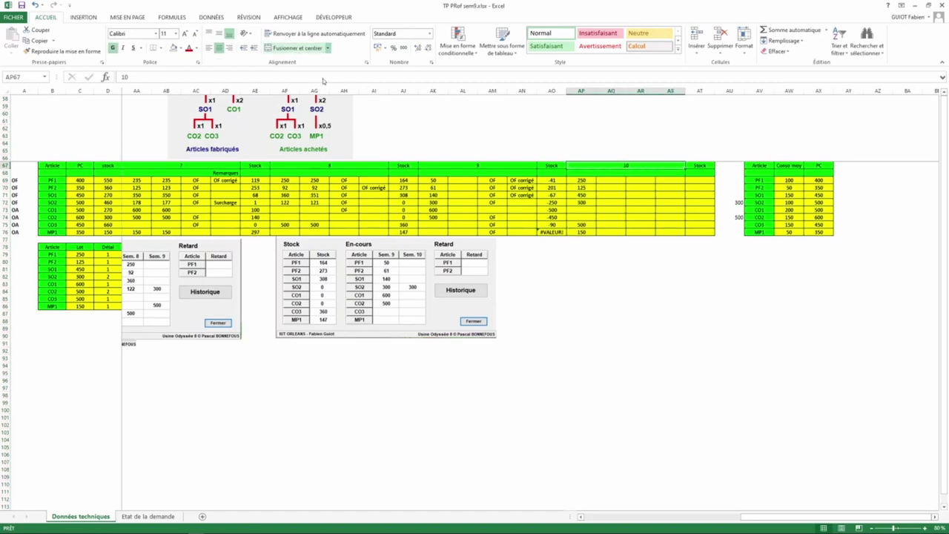
- Copy the "OF corrigé" remark from AN71 into SO1's week 10 remark cell, AS71
left_click(524, 196)
key("ctrl+c")
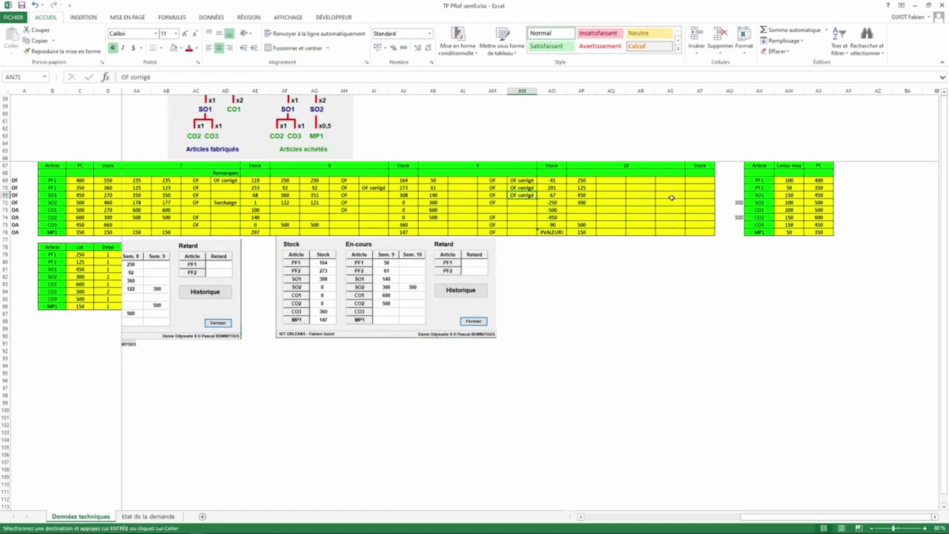
left_click(675, 196)
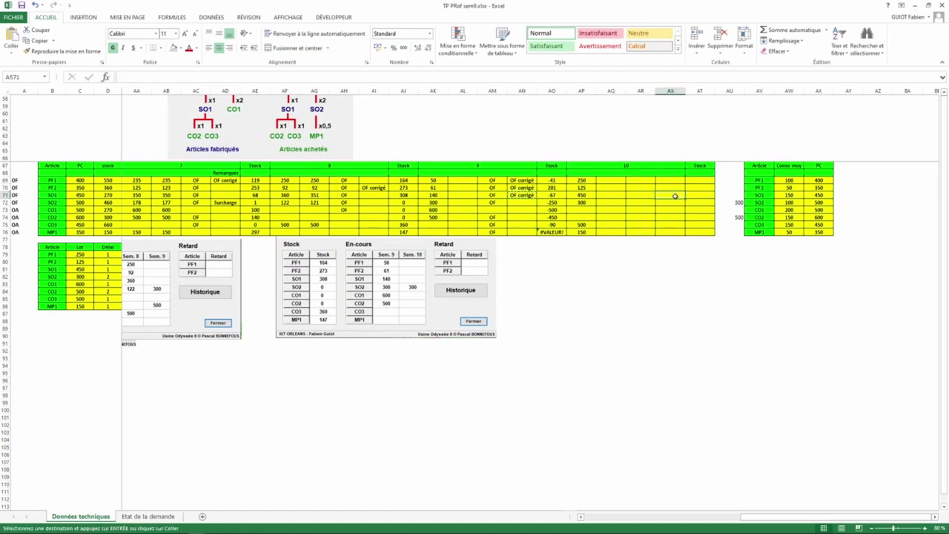
key("ctrl+v")
left_click(582, 194)
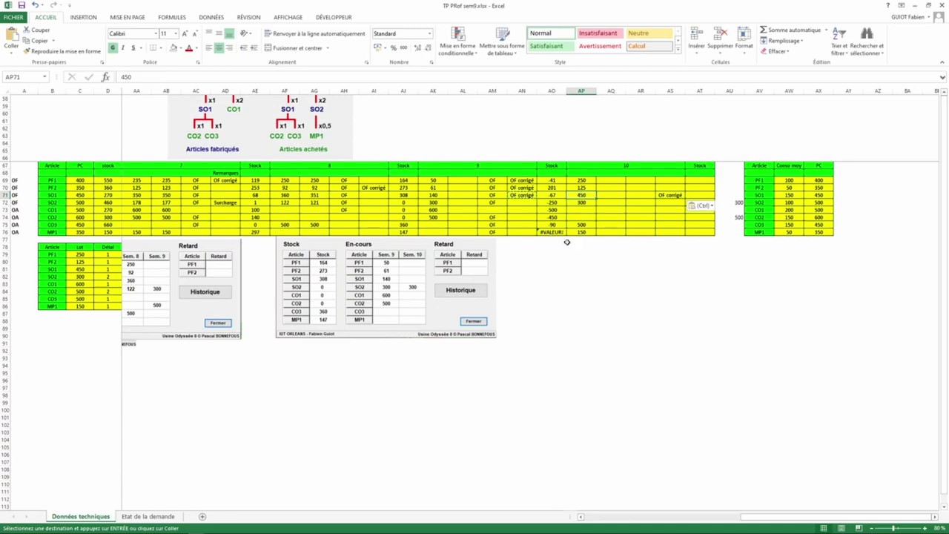
key("Escape")
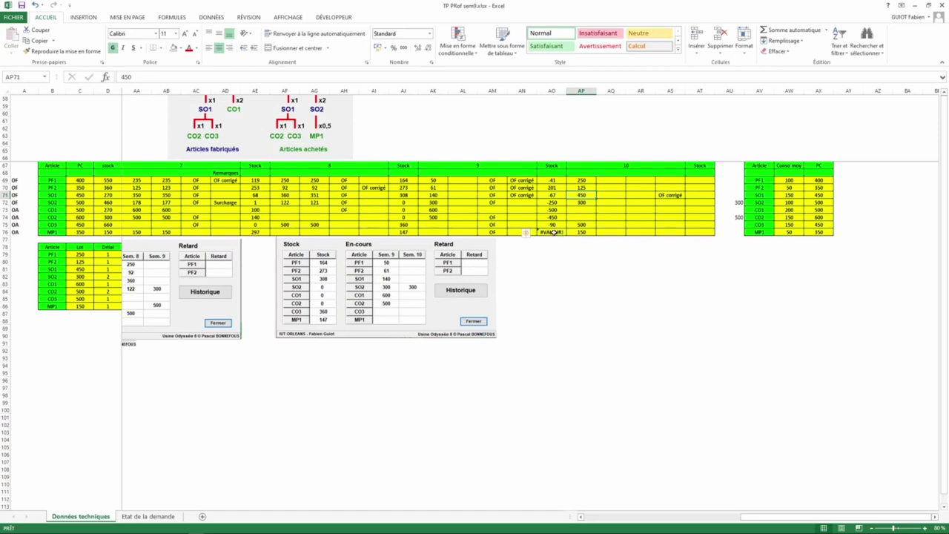
- Check the MP1 stock formula in AO76, and replace the week 9 Stock formulas with those copied from AJ69:AJ76
left_click(552, 233)
double_click(553, 232)
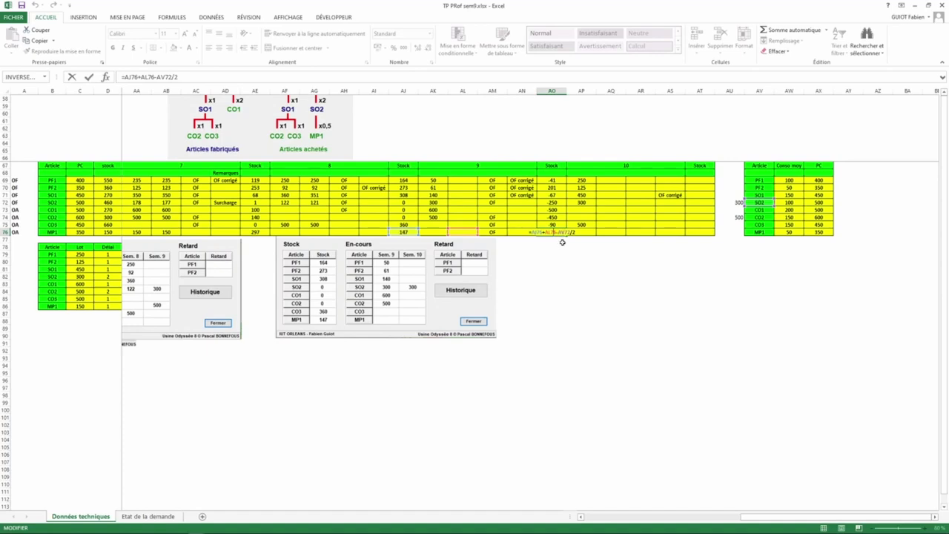
key("ctrl+Return")
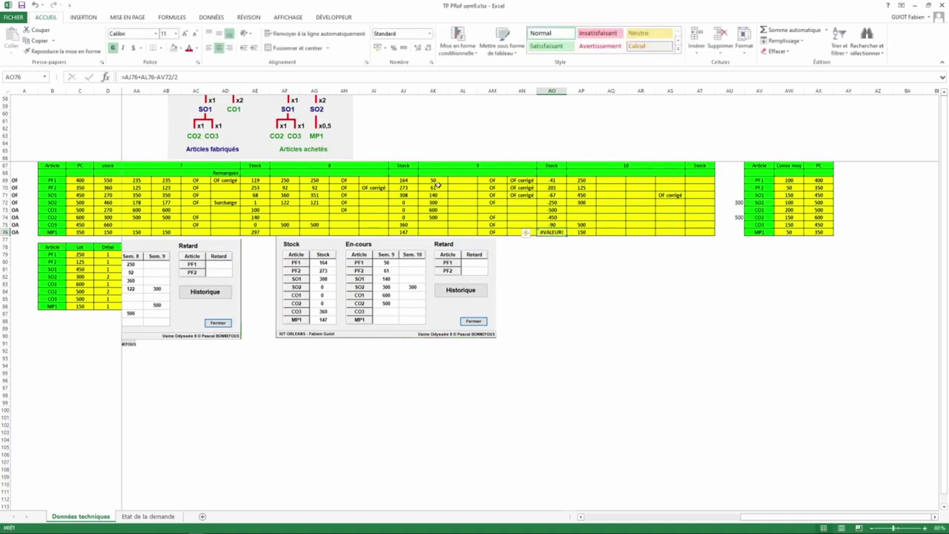
left_click_drag(403, 180, 402, 230)
key("ctrl+c")
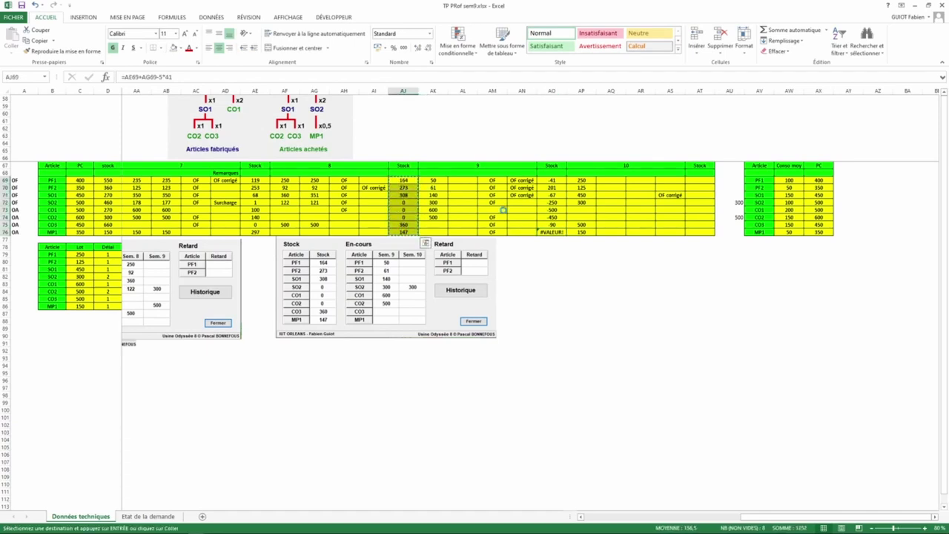
left_click(553, 180)
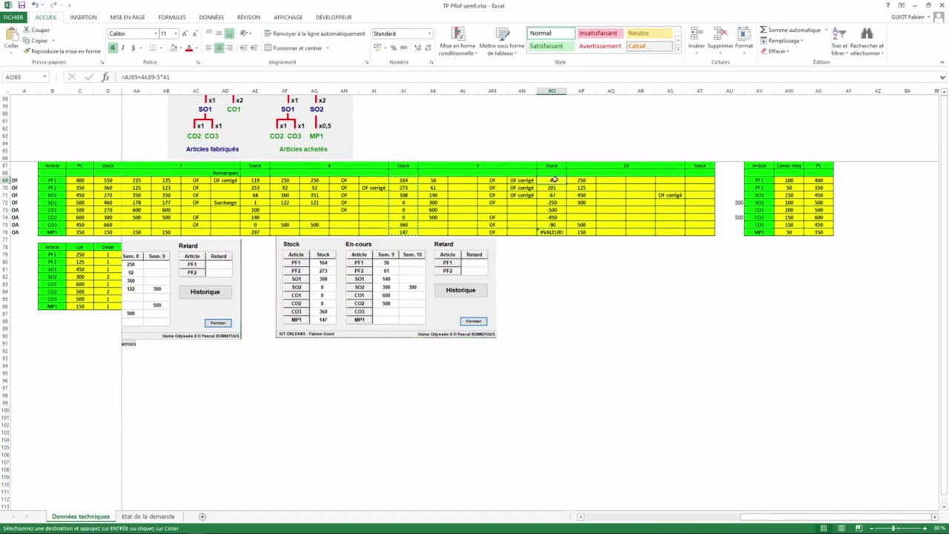
key("ctrl+v")
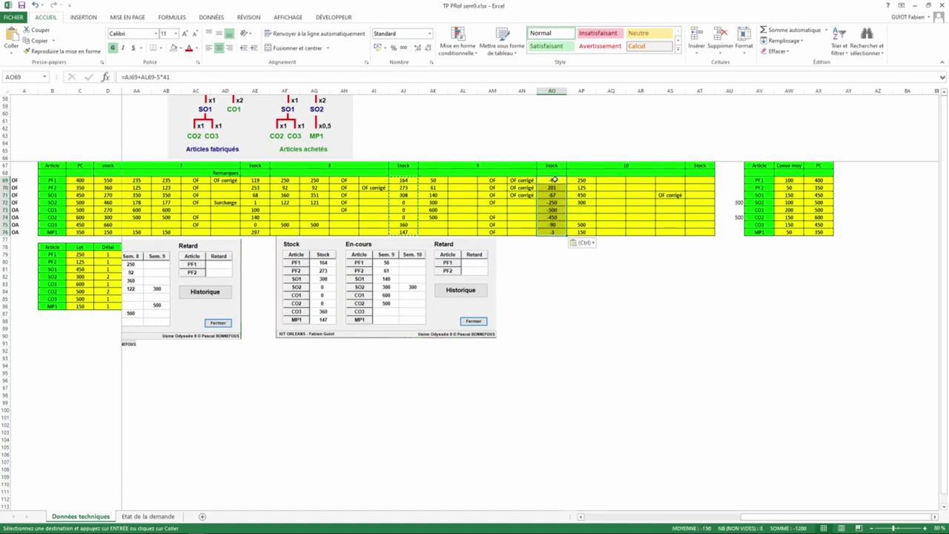
- Check the references of the MP1 stock formula in AO76 and put "OF corrigé" in SO2's week 10 remark cell, AS72
left_click(555, 232)
double_click(556, 232)
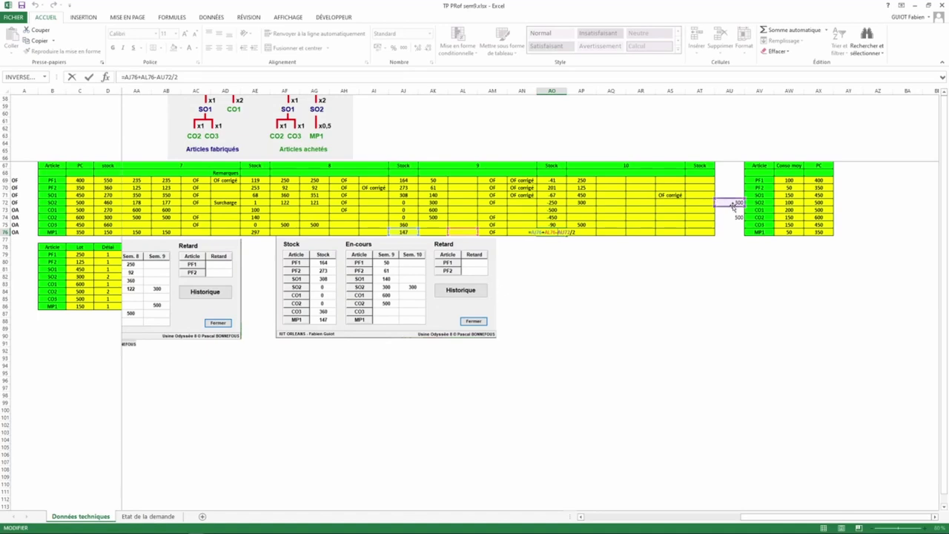
key("Escape")
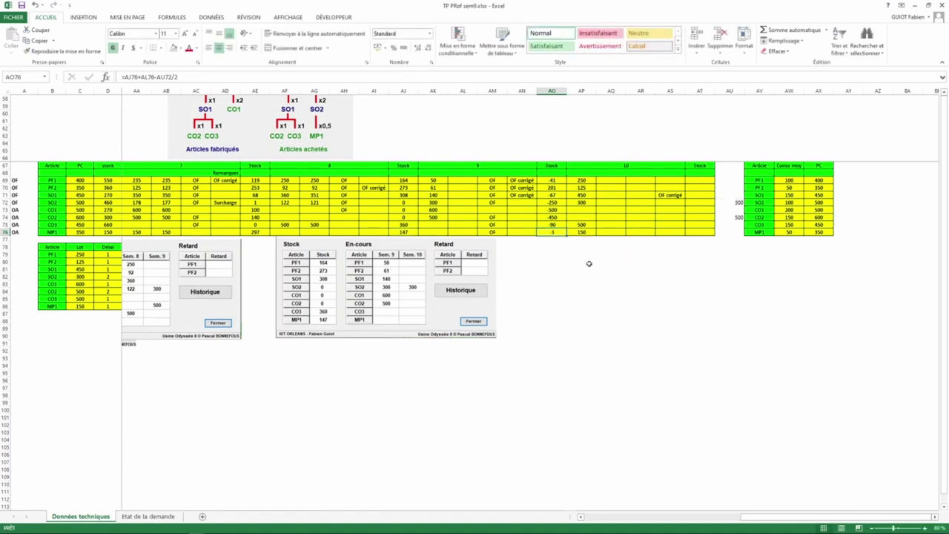
key("ctrl+z")
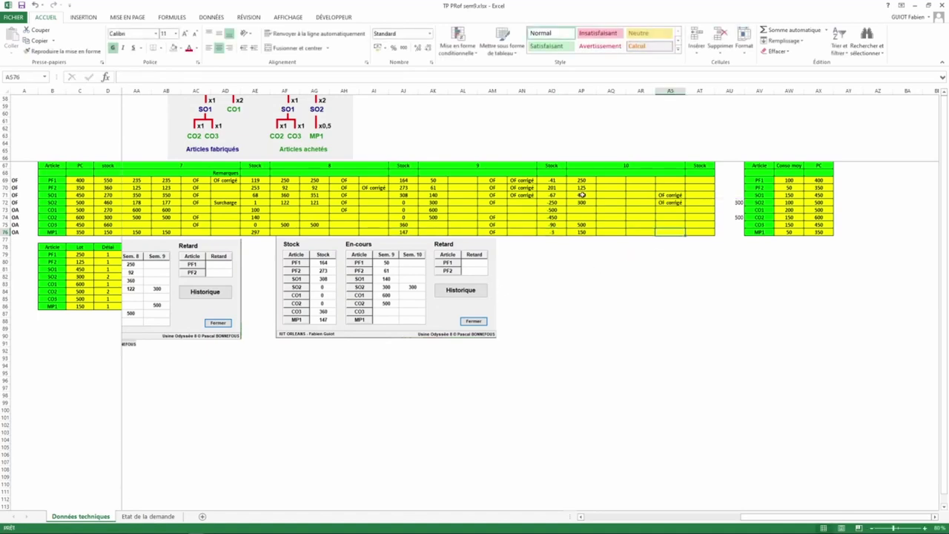
- Check the CO3 stock formula in AO75 and set SO1's week 10 quantity in AP71 to =450-90
double_click(556, 224)
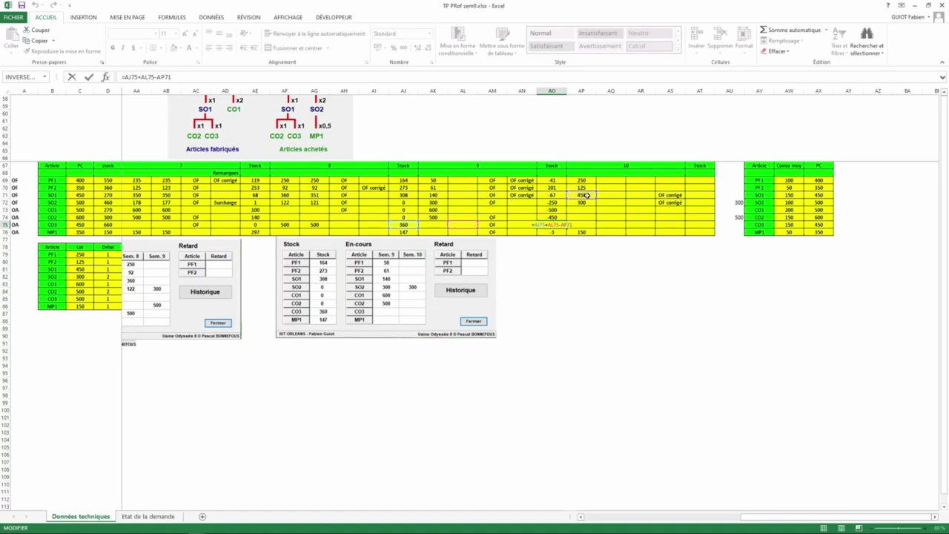
key("Return")
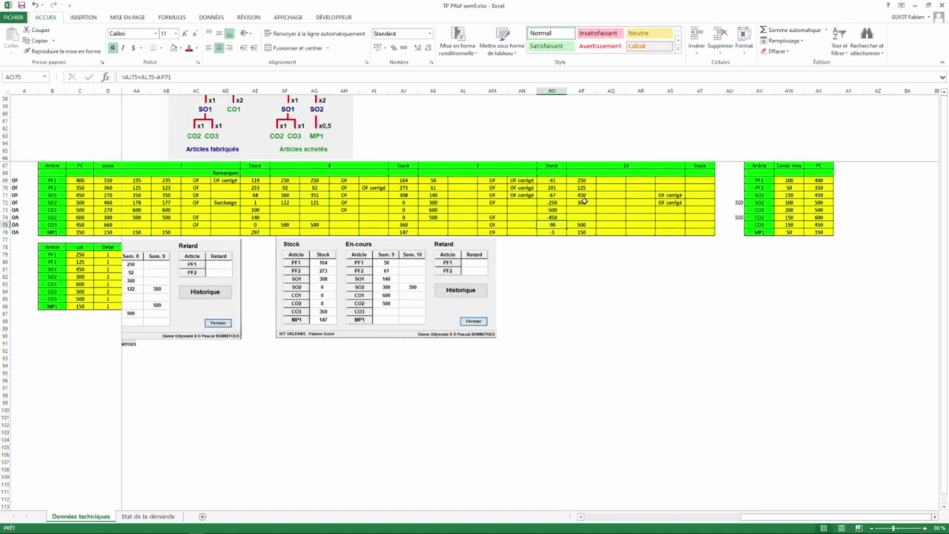
left_click(585, 195)
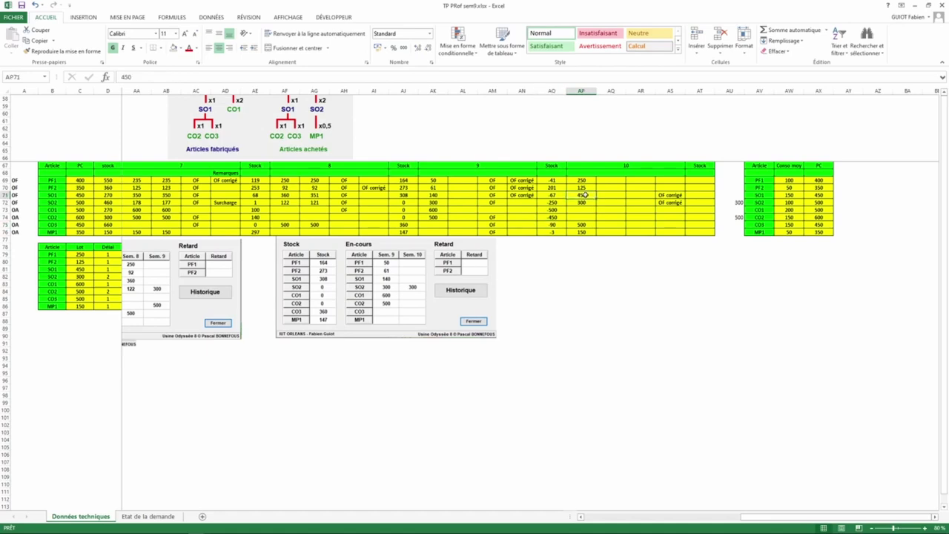
left_click(198, 77)
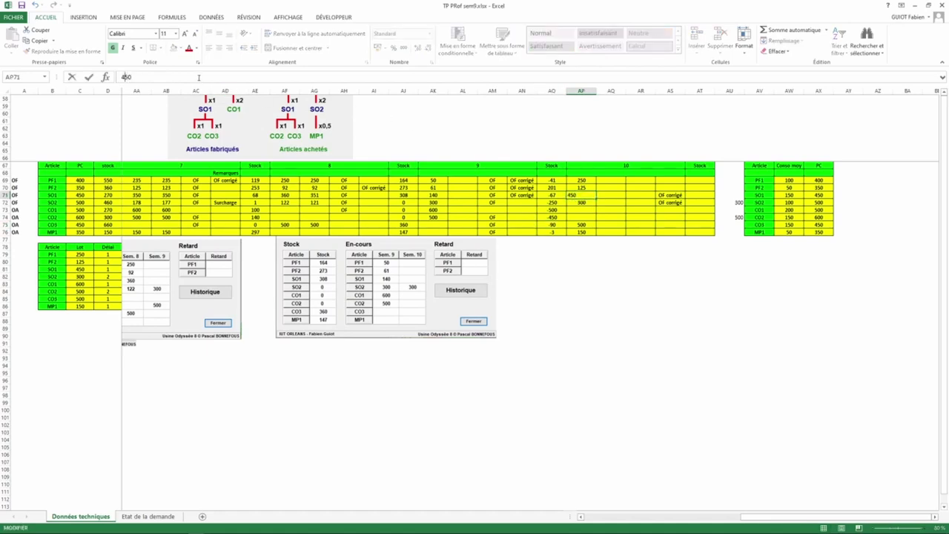
type("=")
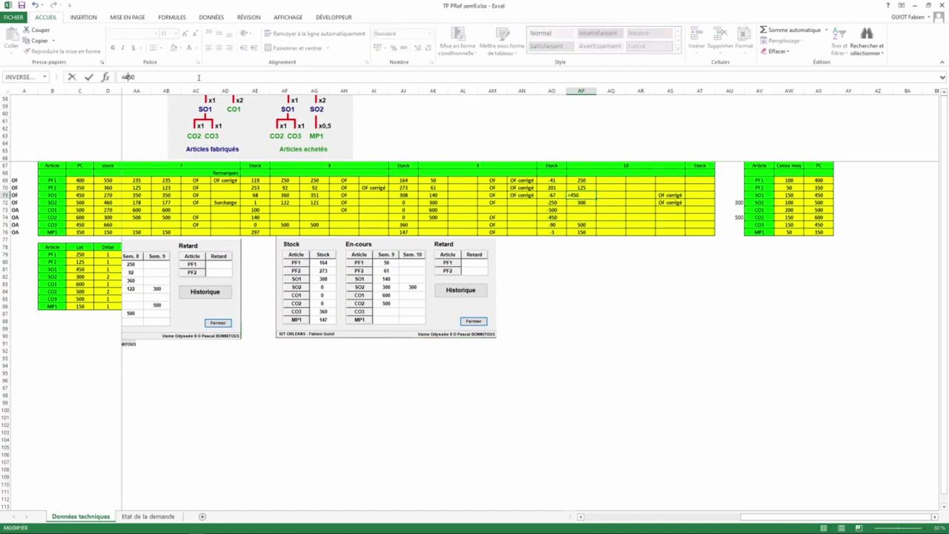
type("-90")
key("Return")
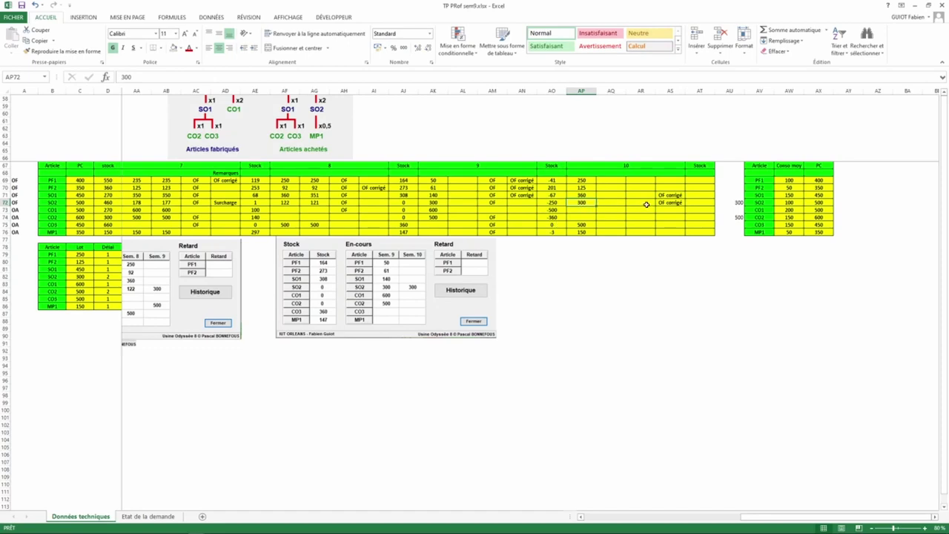
- Check the MP1 stock formula in AO76 and set SO2's week 10 quantity in AP72 to =300-2
double_click(552, 232)
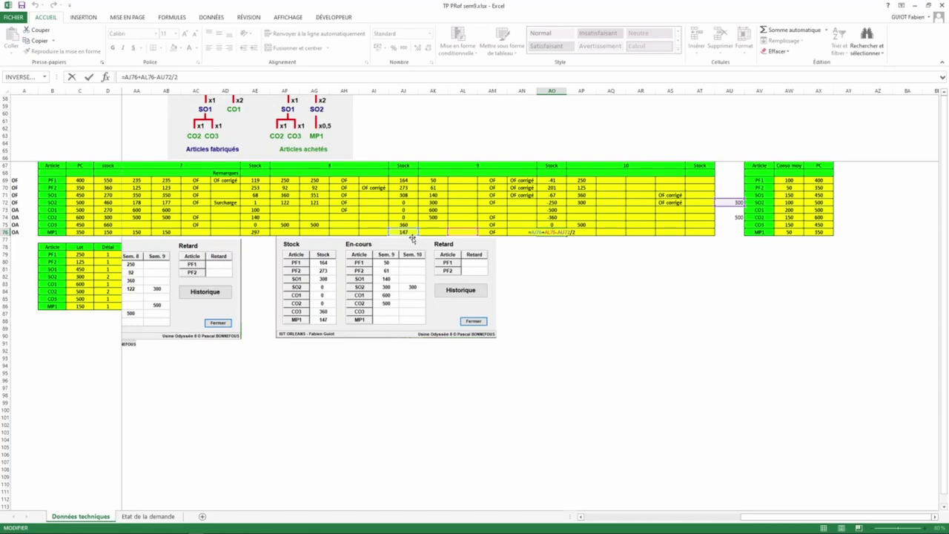
key("ctrl+Return")
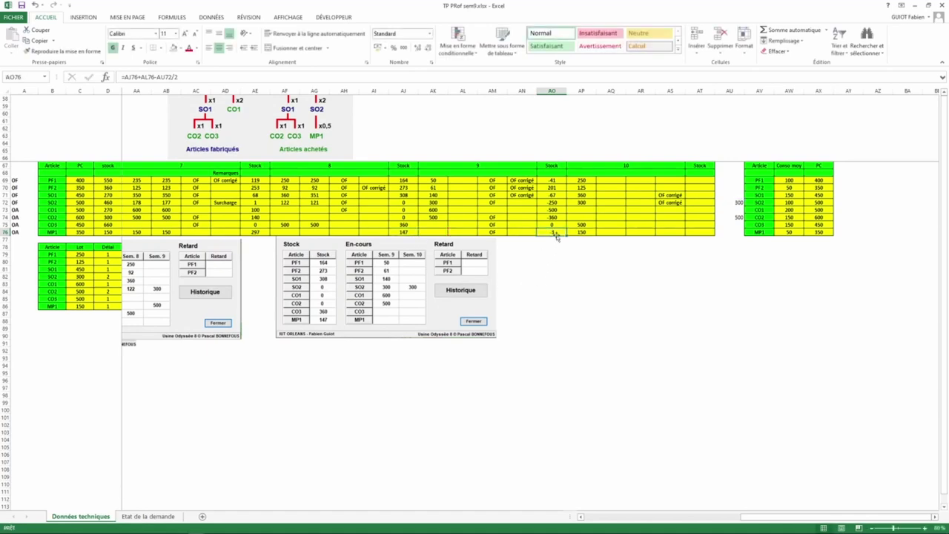
left_click(582, 204)
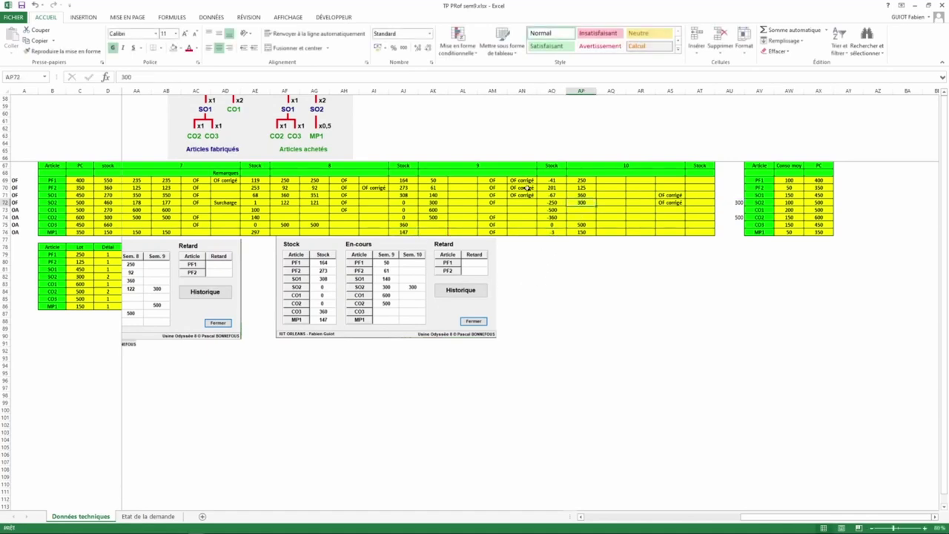
left_click(151, 76)
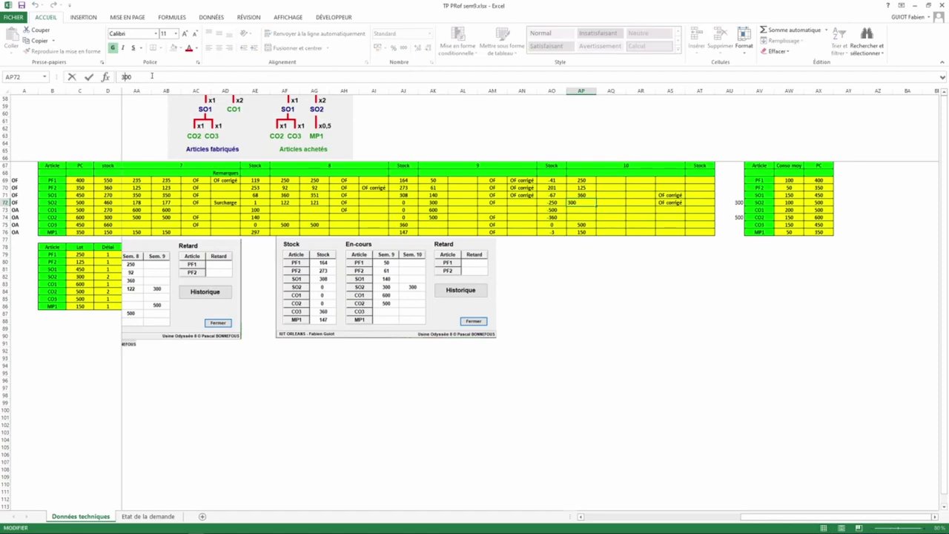
type("=")
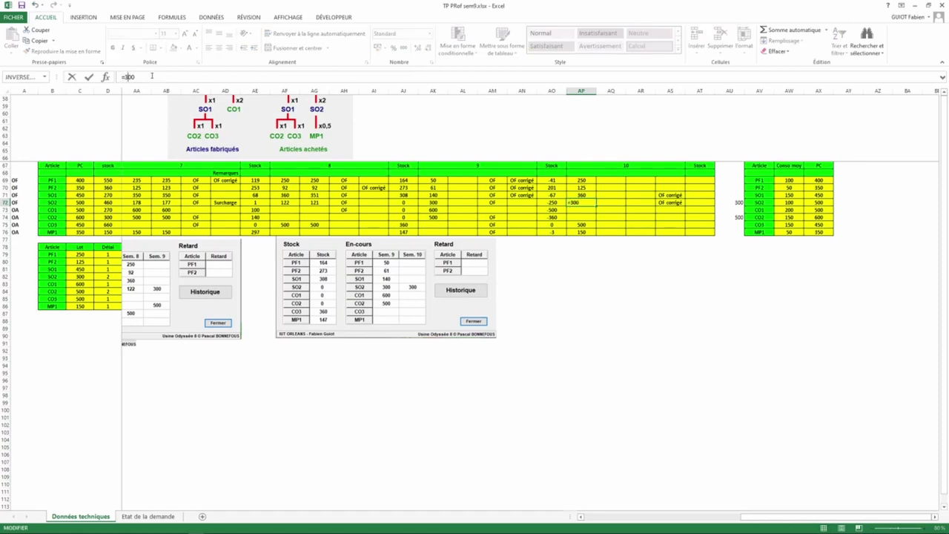
type("-2")
key("Return")
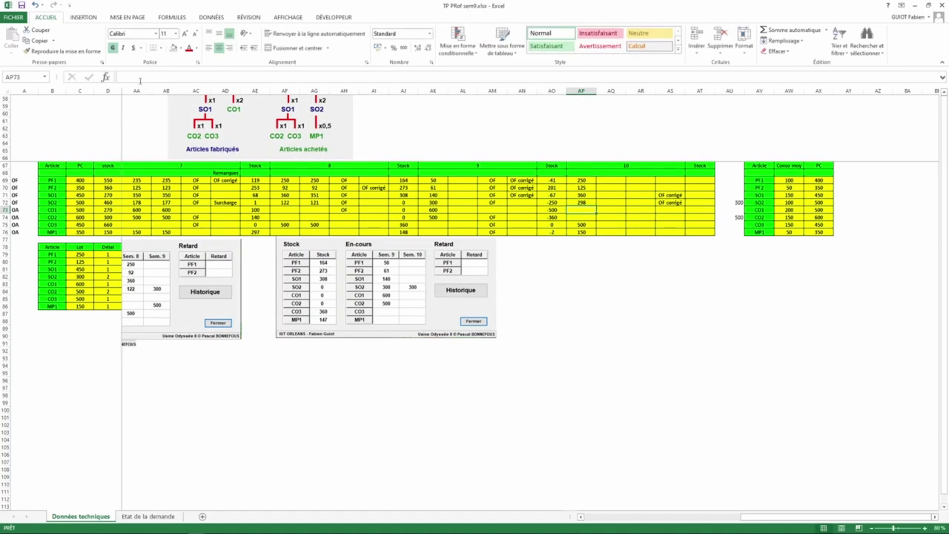
- Change SO2's week 10 quantity in AP72 to =300-4
left_click(590, 202)
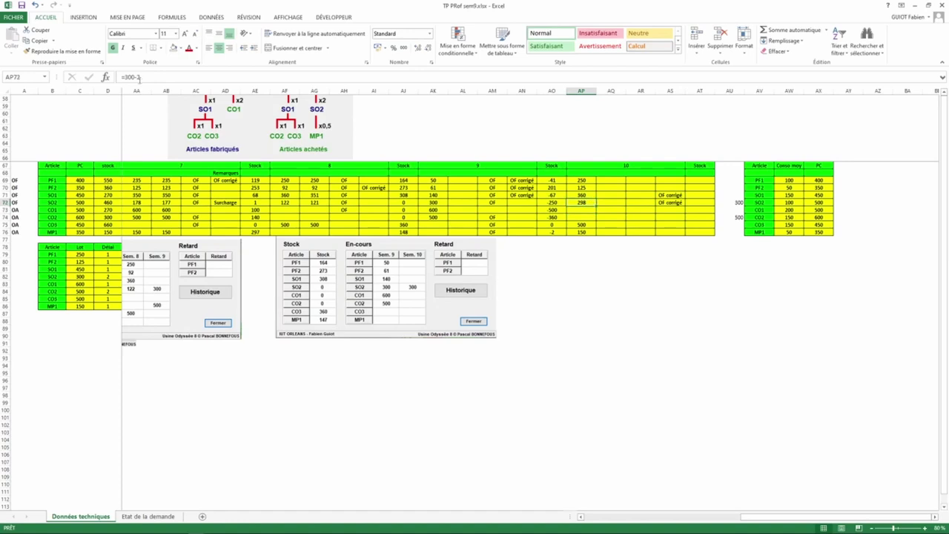
left_click(147, 78)
key("BackSpace")
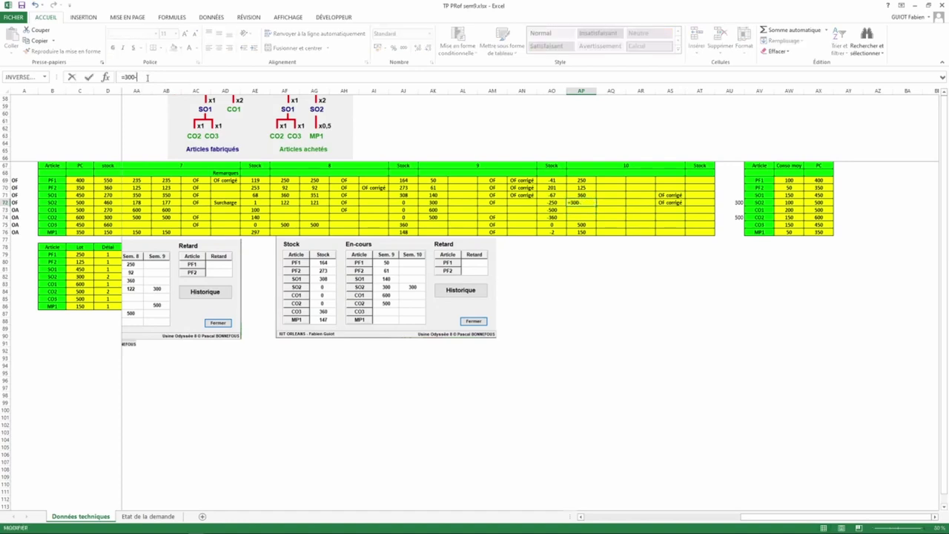
type("4")
key("Return")
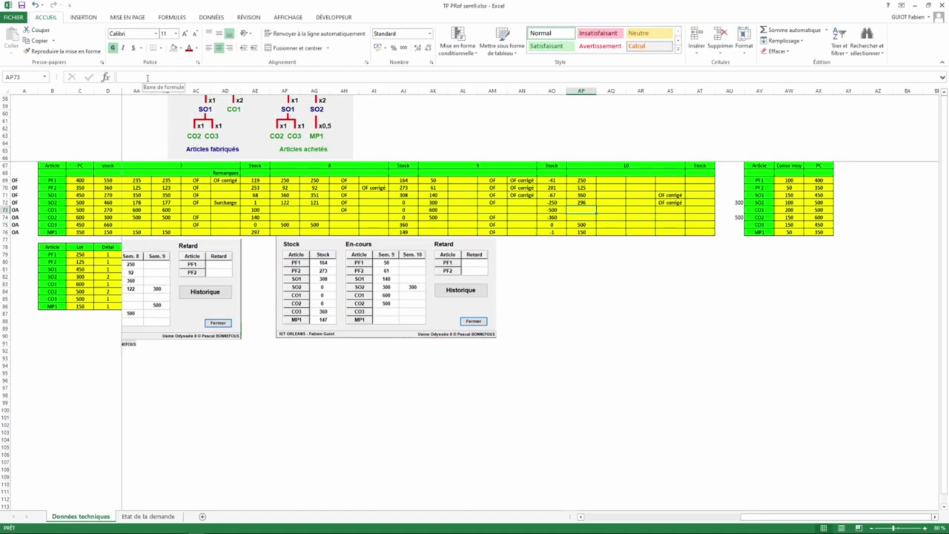
- Change SO2's week 10 quantity in AP72 to =300-5
key("Up")
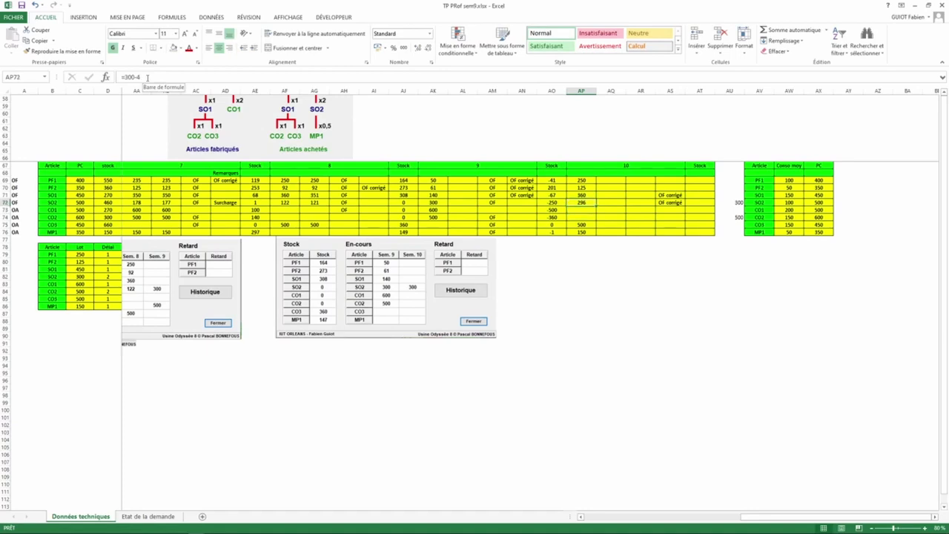
left_click(147, 77)
key("BackSpace")
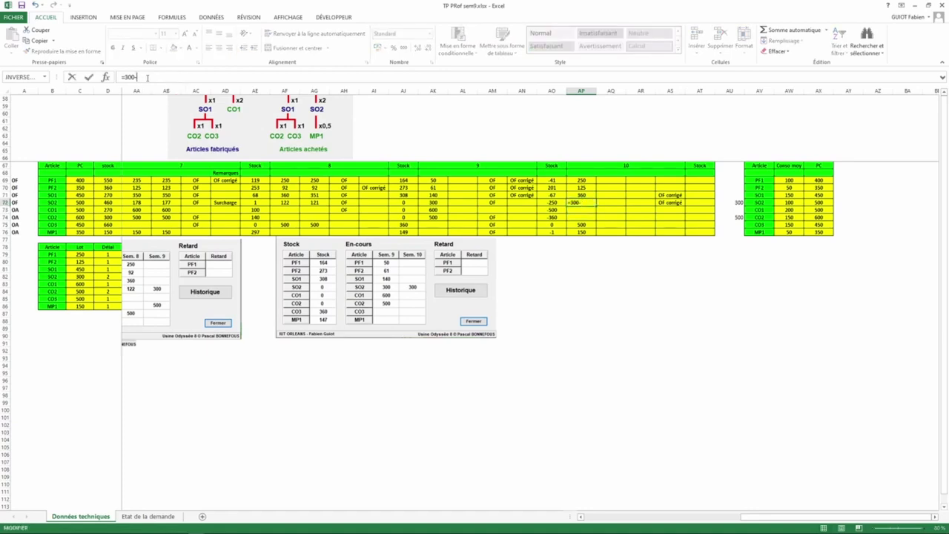
type("5")
key("Return")
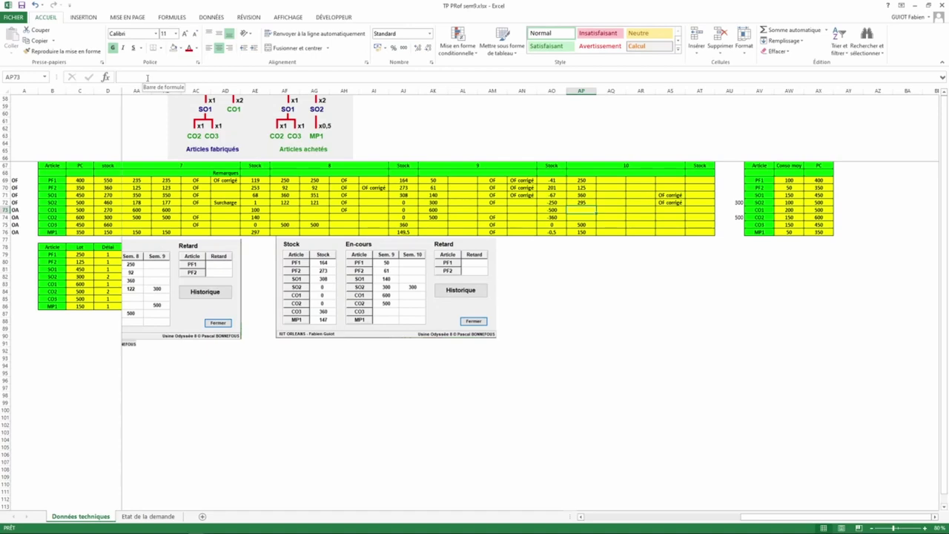
- Change SO2's week 10 quantity in AP72 to =300-6
key("Up")
left_click(147, 77)
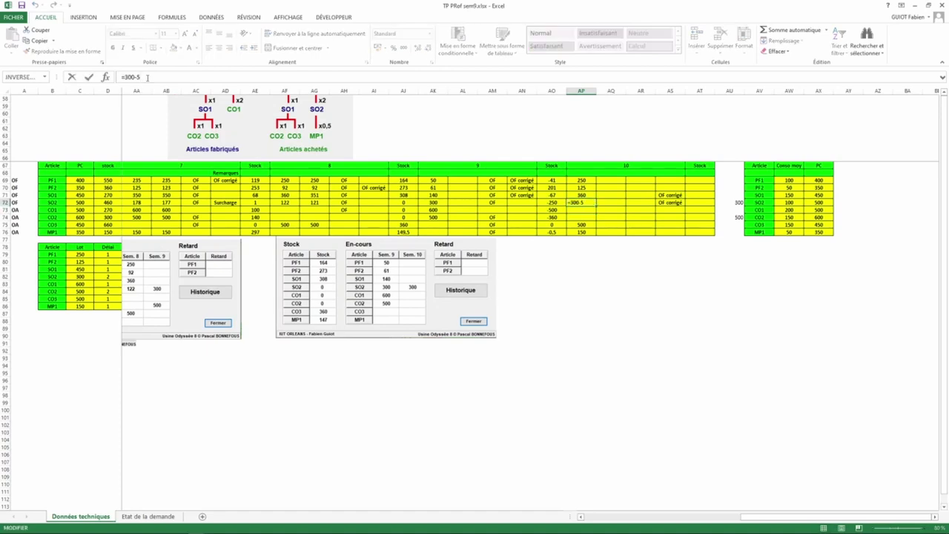
key("BackSpace")
type("6")
key("Return")
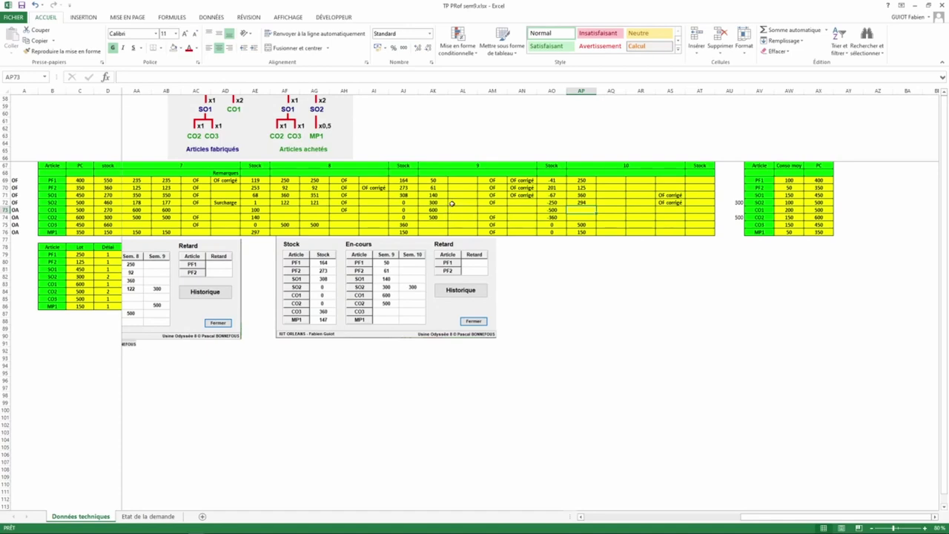
- Check SO2's week 9 stock formula in AO72 and open Gestion des OF/OA in Usine Odyssée
left_click(544, 203)
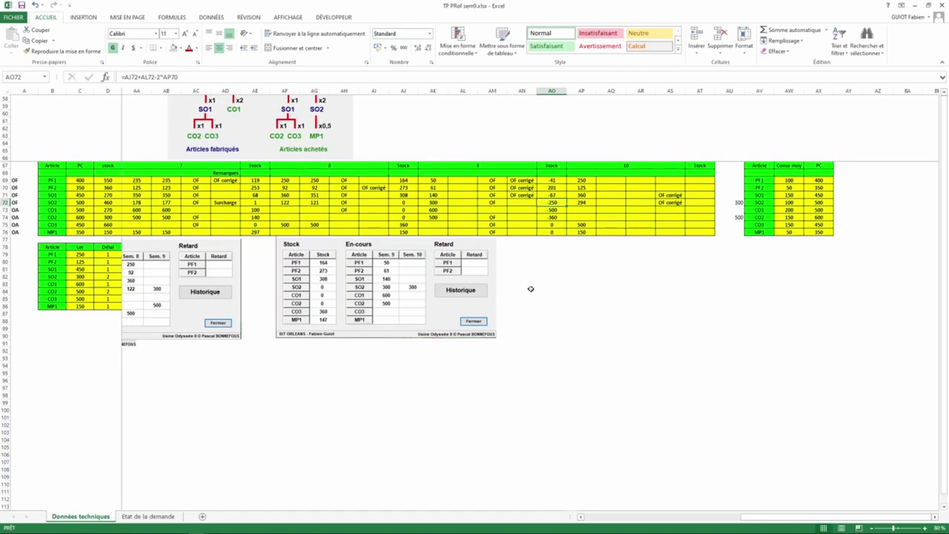
left_click(491, 166)
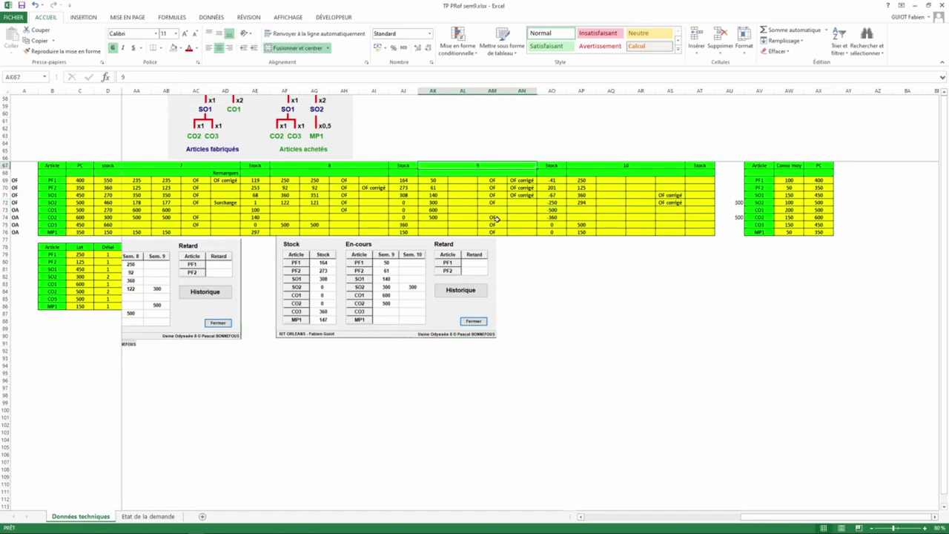
key("alt+Tab")
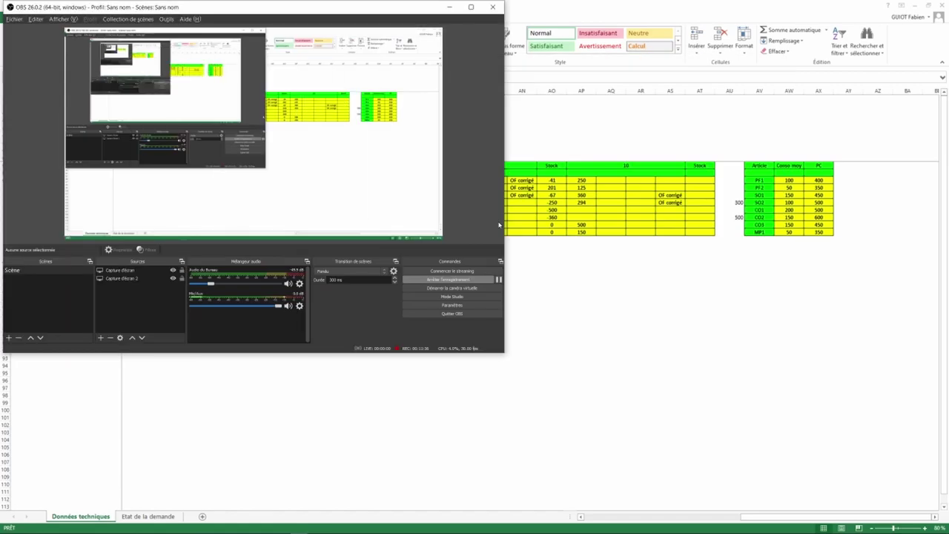
key("alt+Tab")
key("alt+Tab")
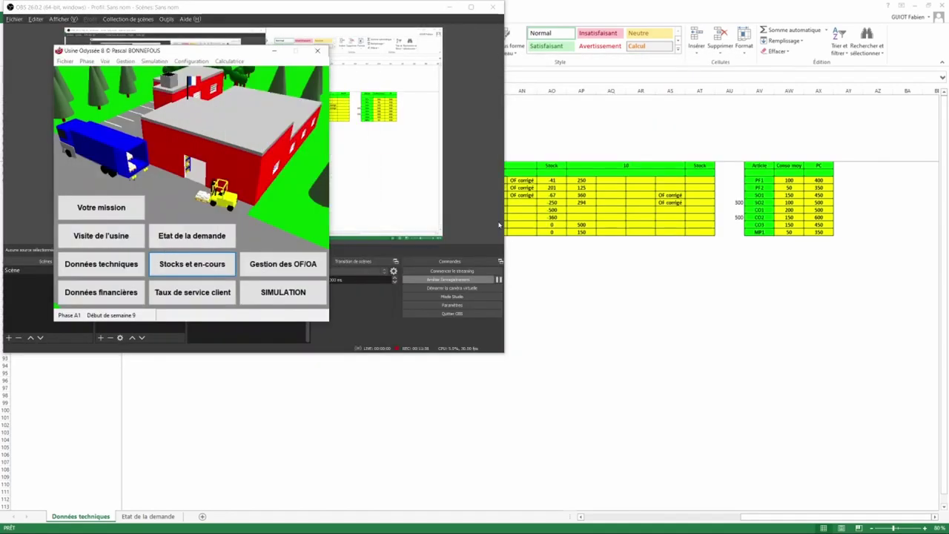
left_click(295, 265)
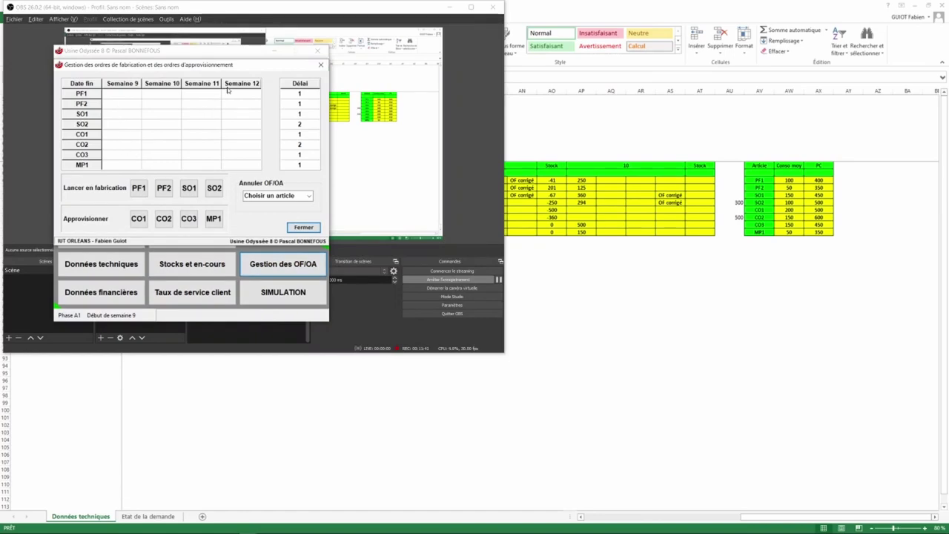
left_click(588, 268)
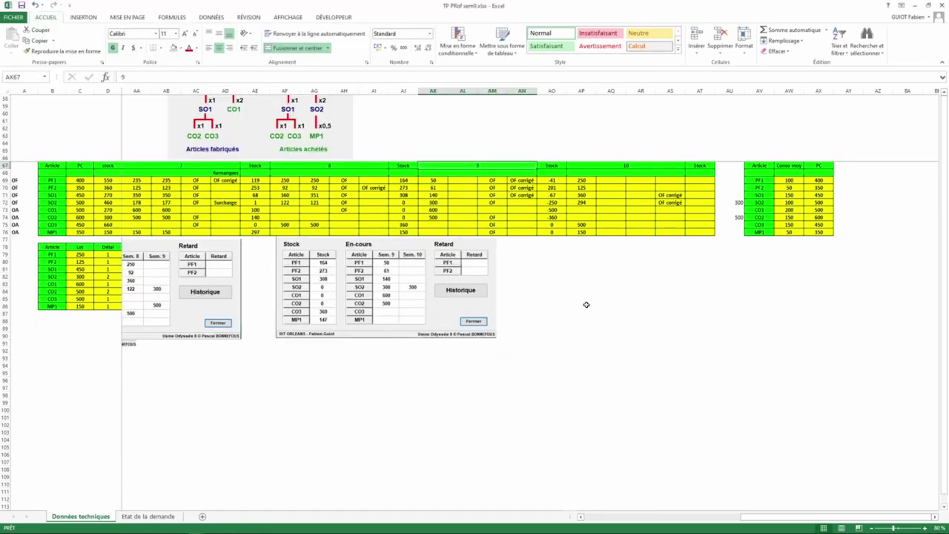
key("alt+Tab")
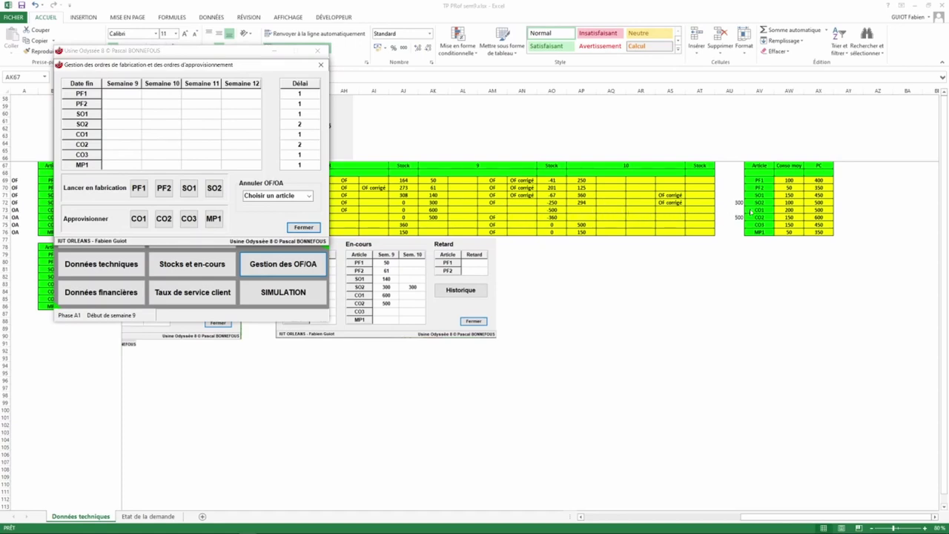
- Launch production orders for 250 PF1, 125 PF2, 360 SO1 and 294 SO2
left_click(136, 188)
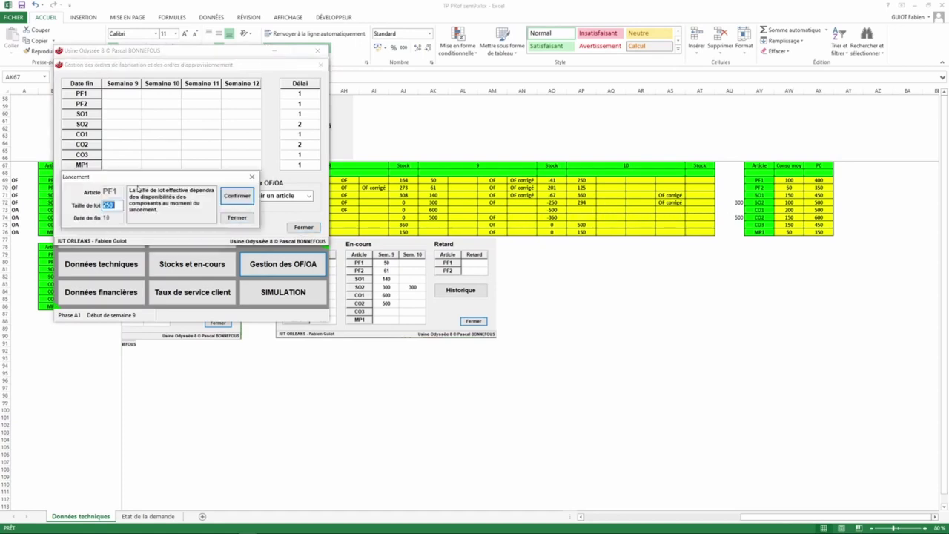
left_click(236, 197)
left_click(235, 196)
type("360")
left_click(232, 196)
type("294")
left_click(232, 197)
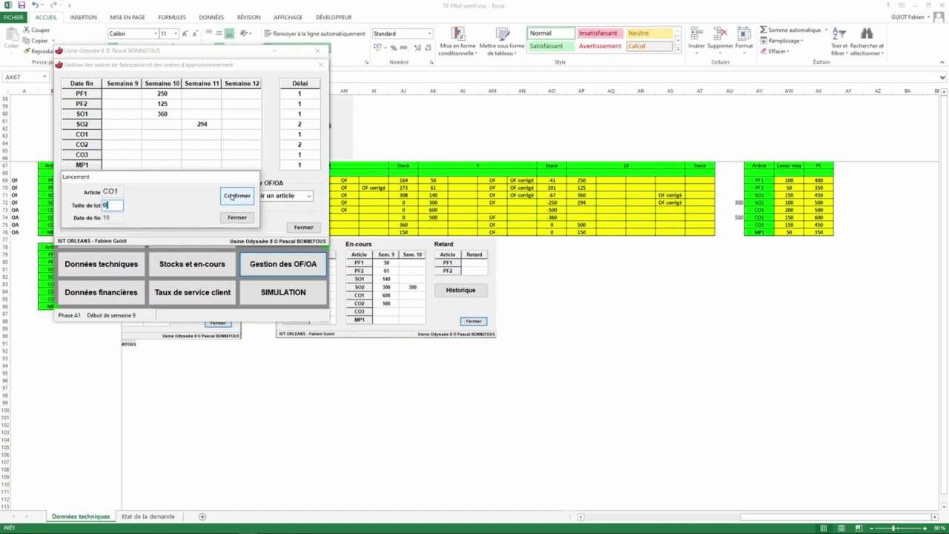
- Confirm supply lots of 0 CO1, 500 CO2, 500 CO3 and 150 MP1, and close the order management window
left_click(232, 196)
left_click(232, 197)
left_click(232, 196)
left_click(232, 195)
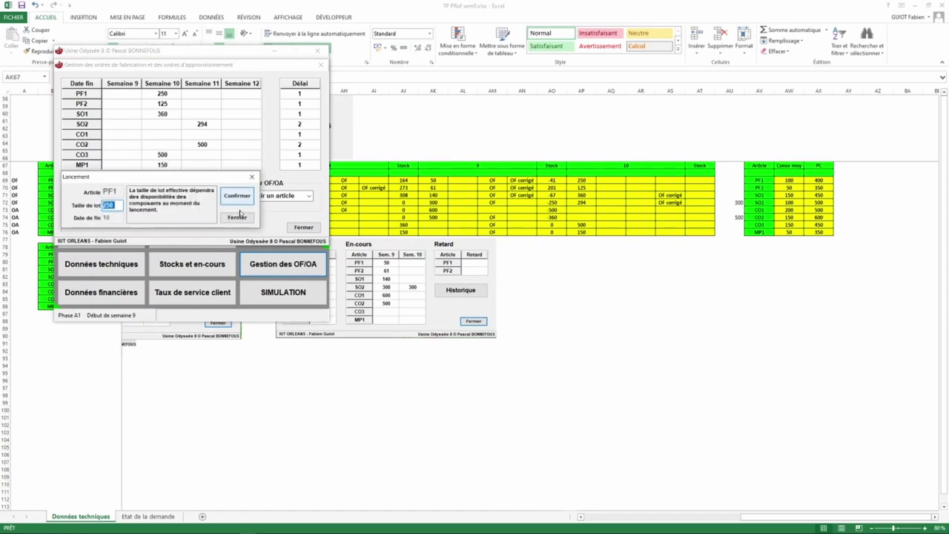
left_click(238, 217)
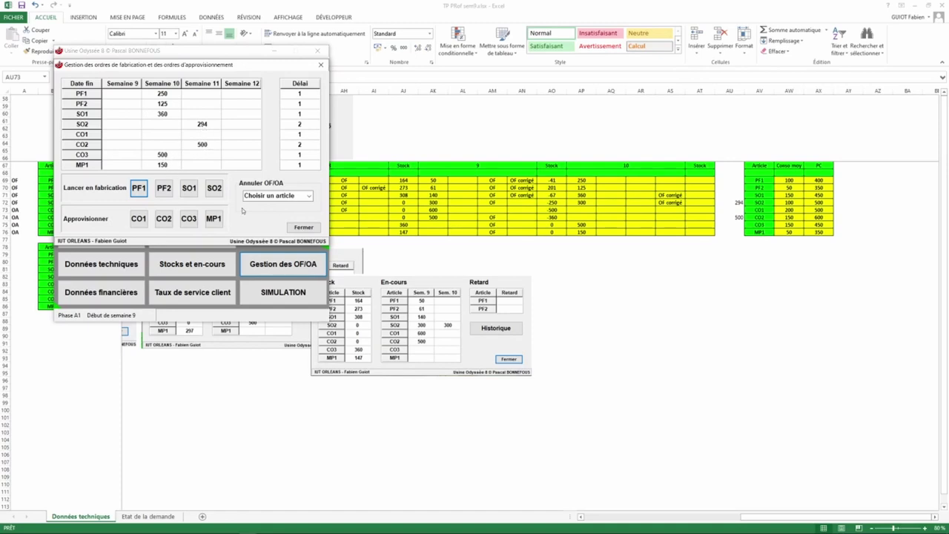
left_click(303, 229)
left_click(302, 229)
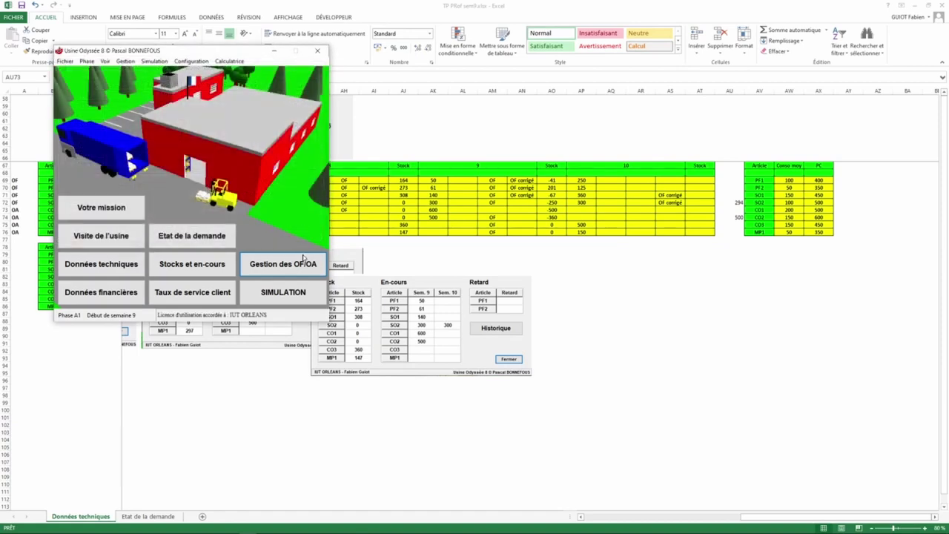
- Start the step-by-step simulation of week 9 and record PF1's received quantity 49 in AL69 of the Excel planning table
left_click(297, 294)
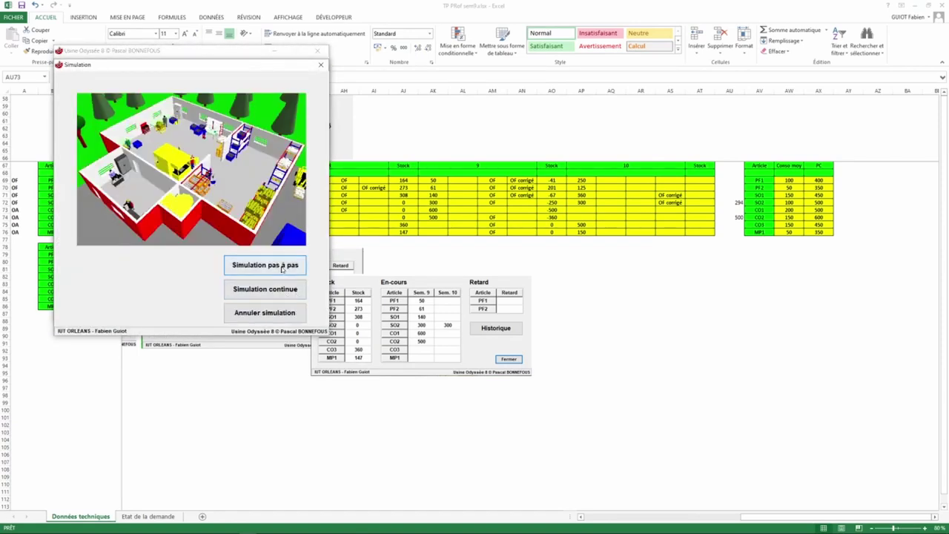
left_click(279, 267)
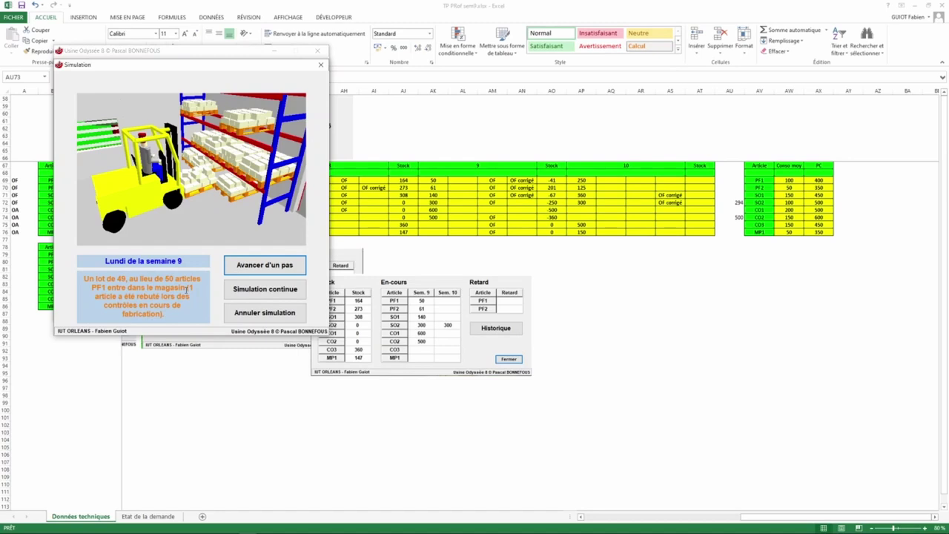
key("Return")
left_click(462, 180)
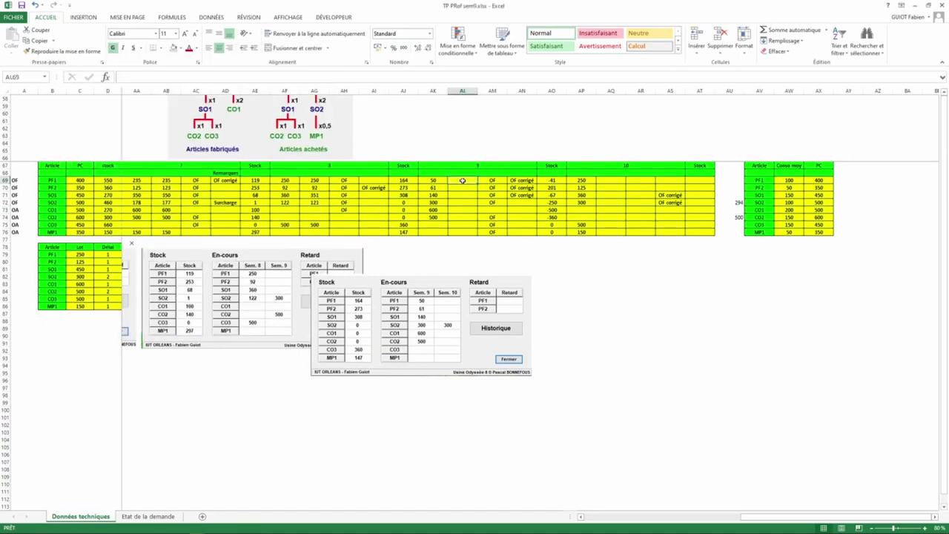
type("49")
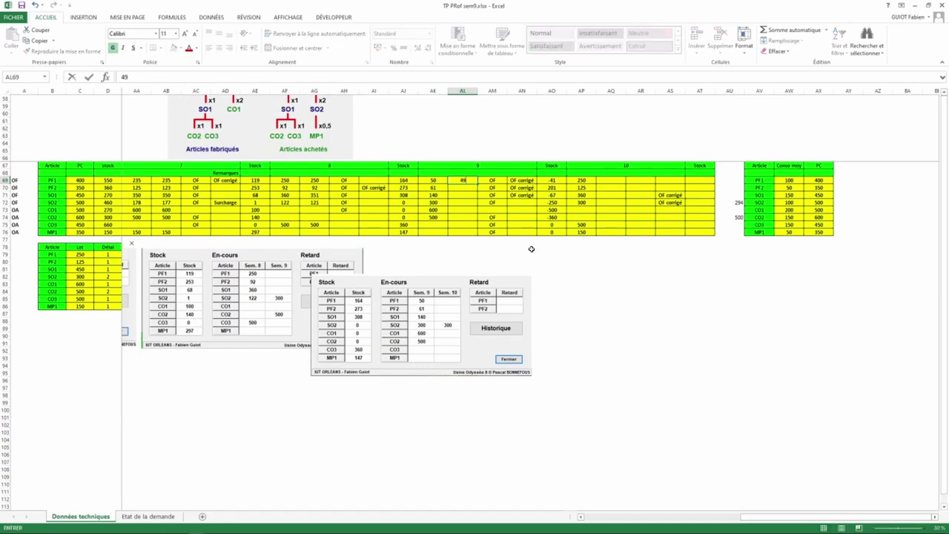
key("Return")
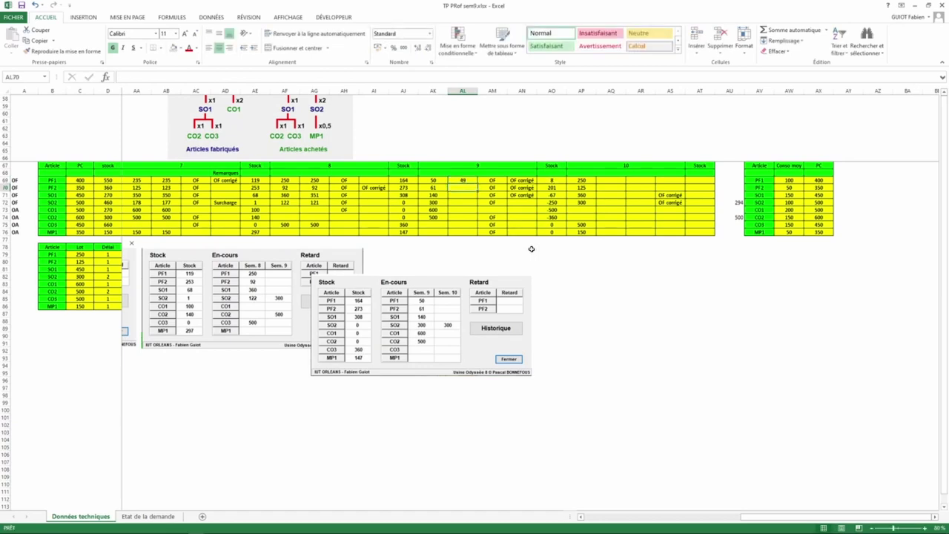
- Advance the Usine Odyssée simulation to the PF2 receipt and record 60 in AL70 of the Excel planning table
key("alt+Tab")
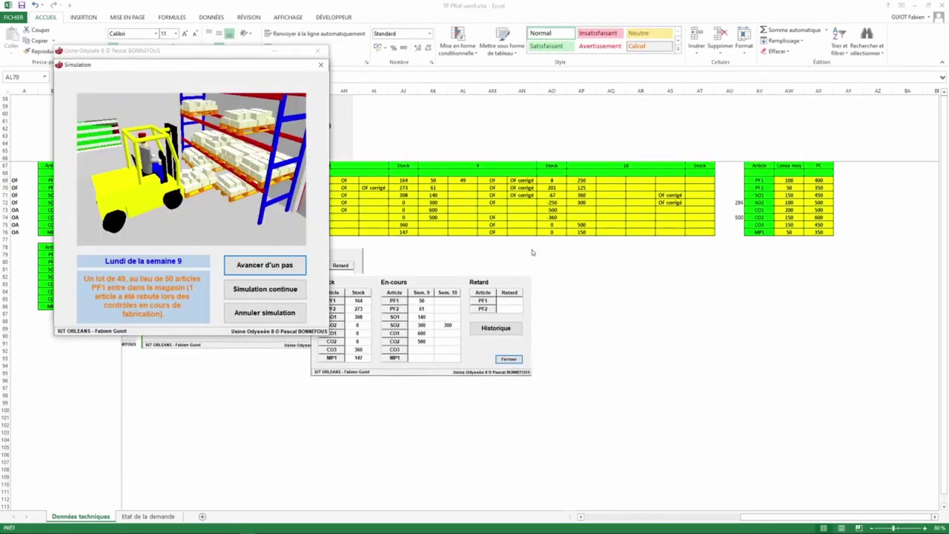
left_click(280, 268)
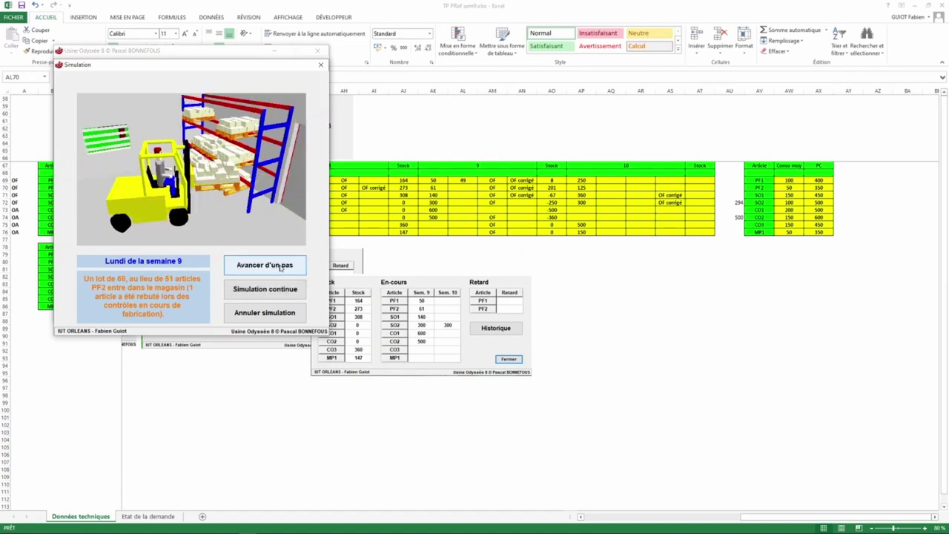
left_click(461, 192)
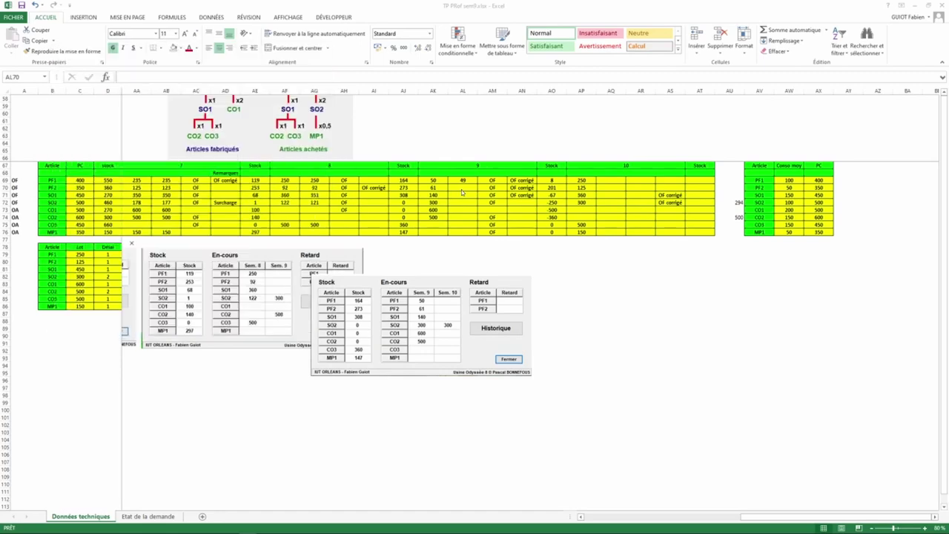
left_click(460, 189)
type("60")
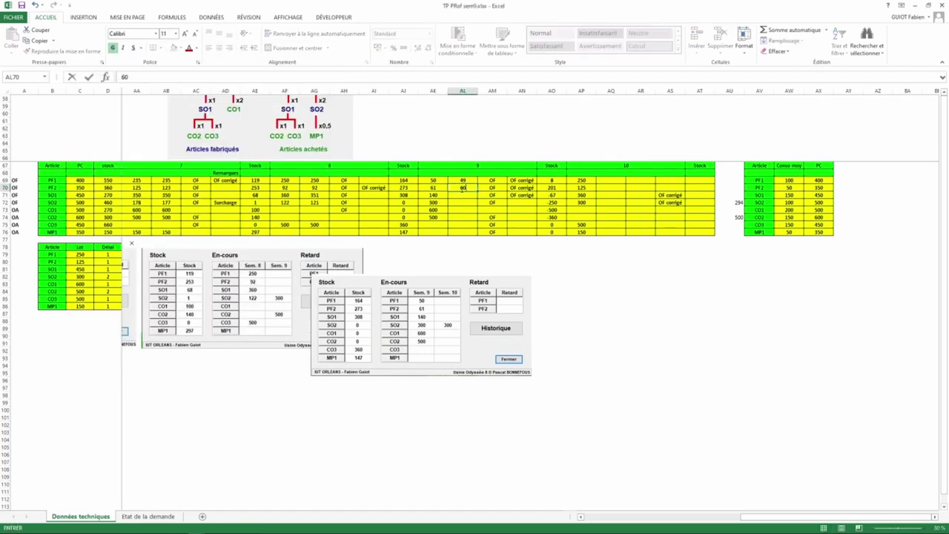
key("Return")
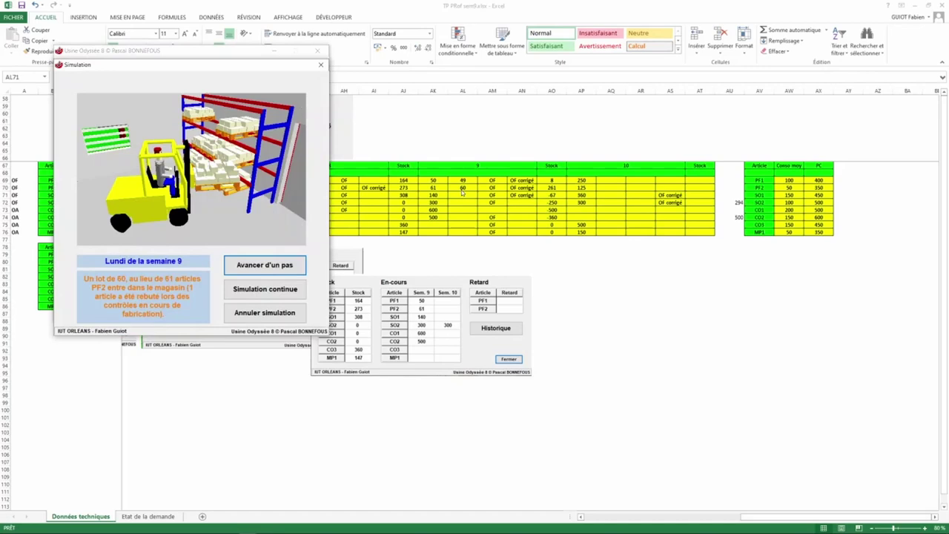
- Advance the Usine Odyssée simulation to the SO1 receipt and record 140 in AL71 of the Excel planning table
left_click(282, 265)
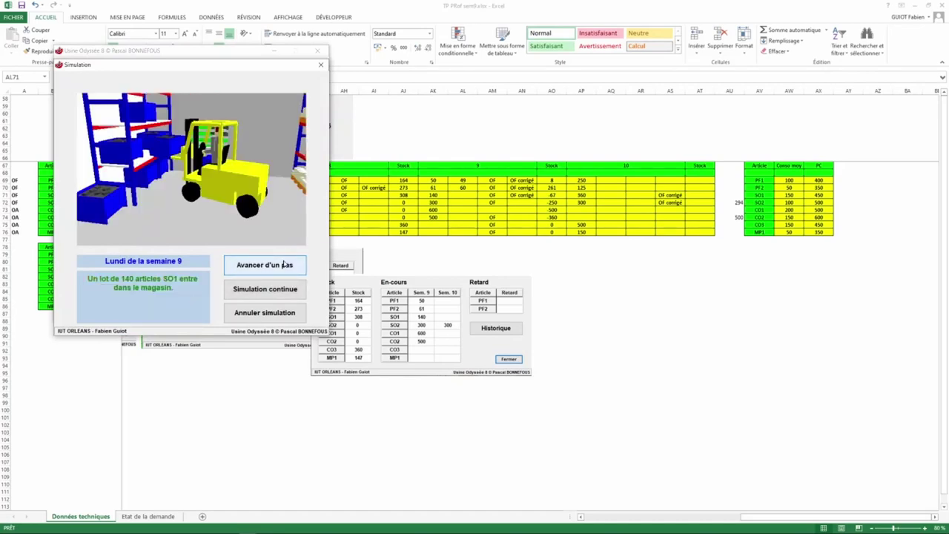
left_click(286, 265)
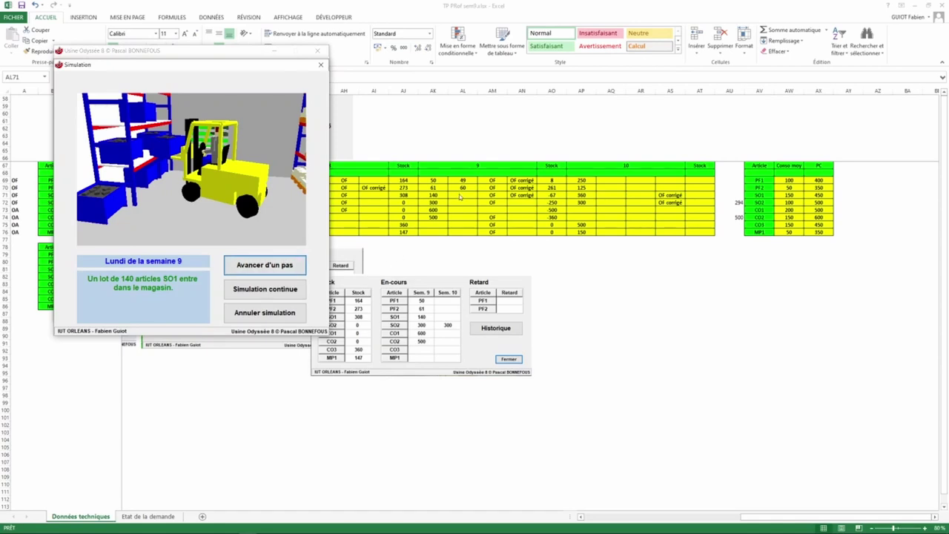
type("140")
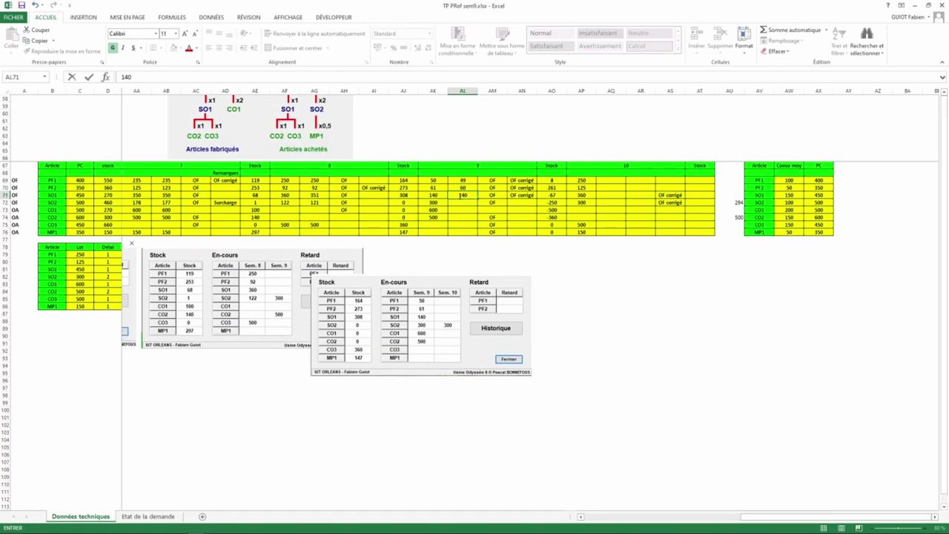
key("Return")
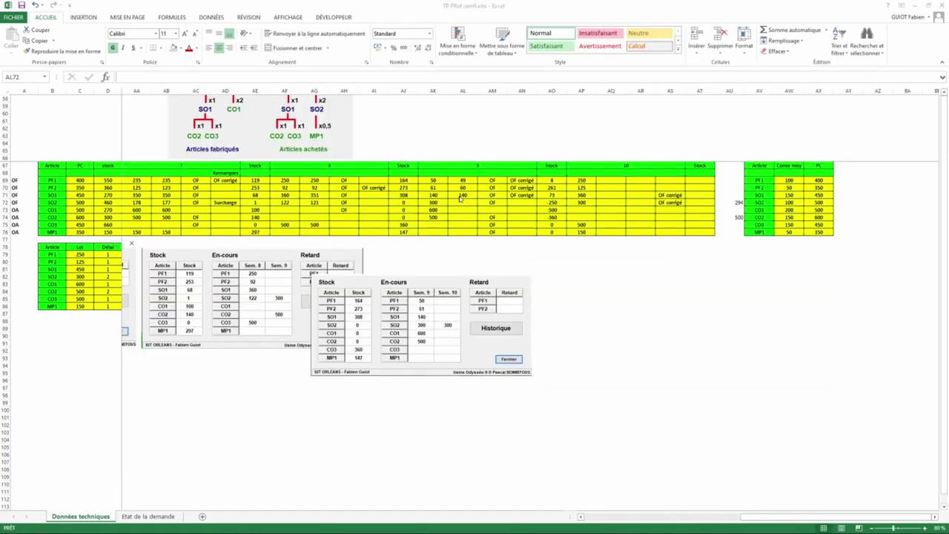
- Advance the Usine Odyssée simulation to the SO2 receipt and record 299 in AL72 of the Excel planning table
left_click(290, 266)
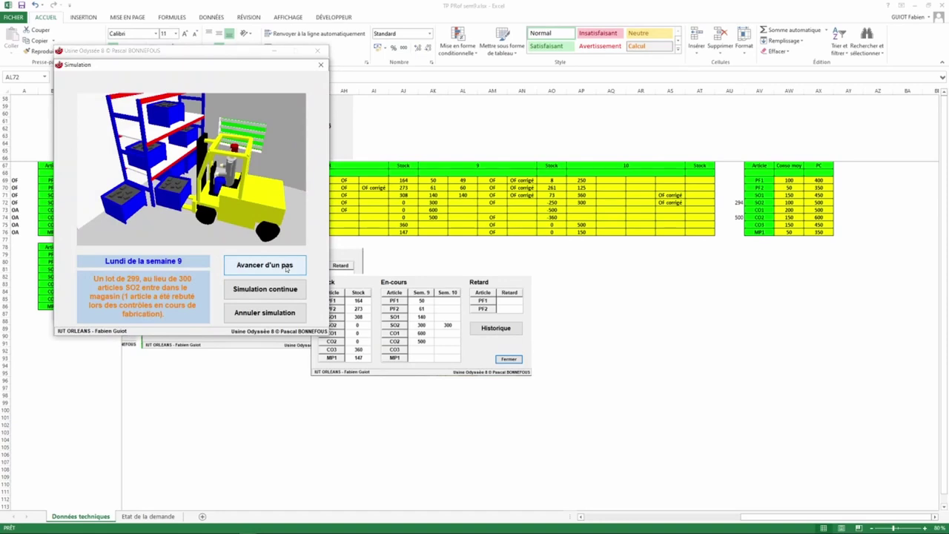
left_click(286, 268)
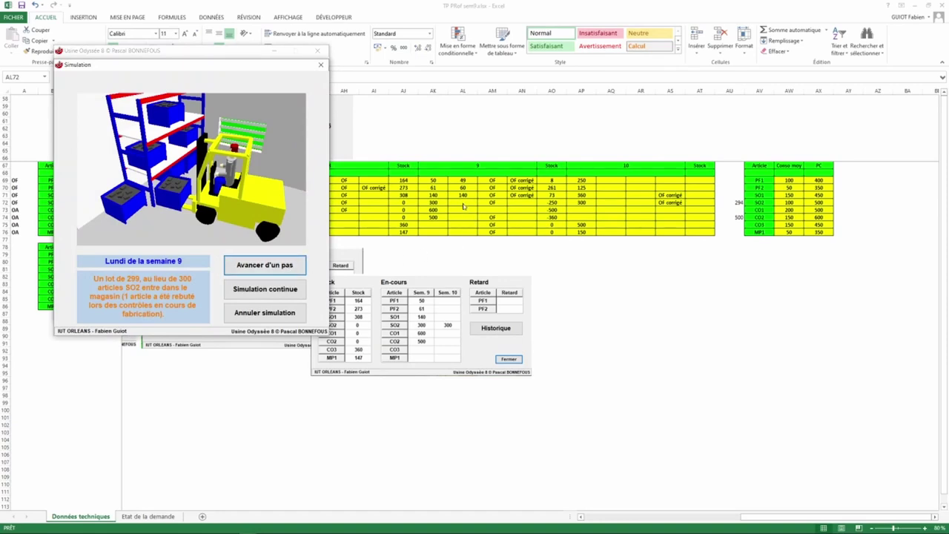
type("299")
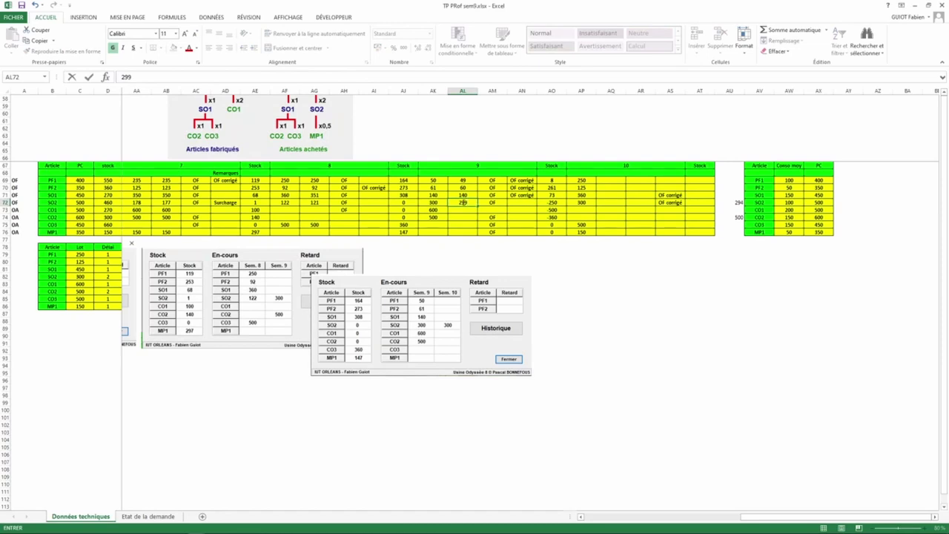
key("Return")
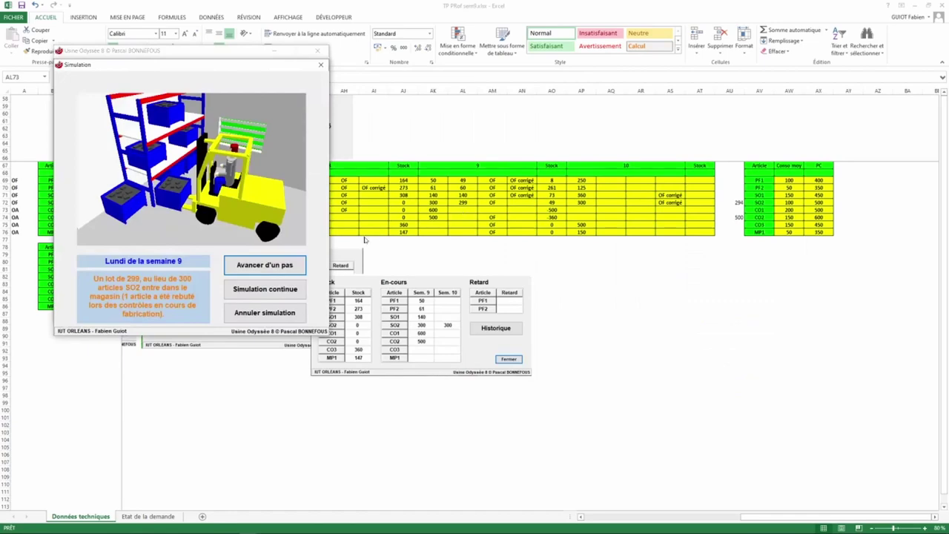
- Advance the Usine Odyssée simulation to the CO1 receipt and record 600 in AL73 of the Excel planning table
left_click(290, 266)
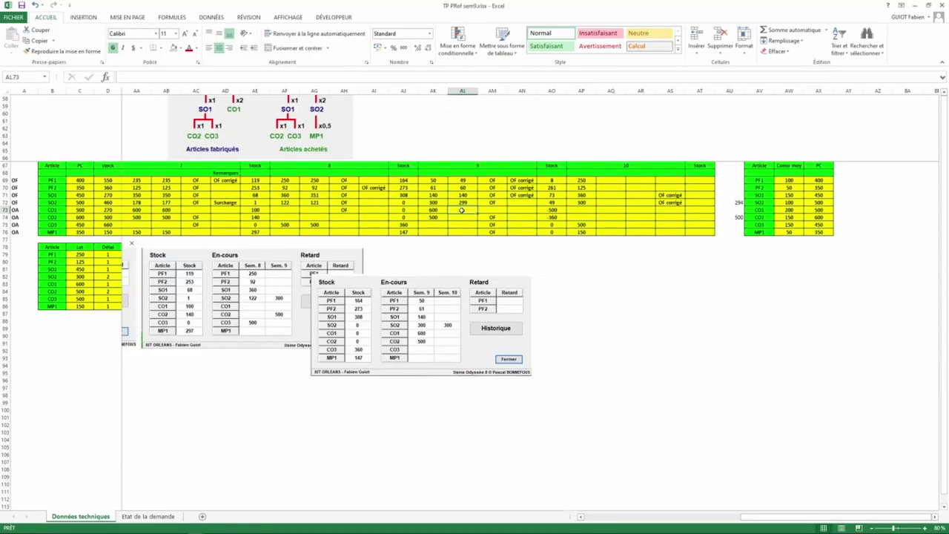
type("600")
key("Return")
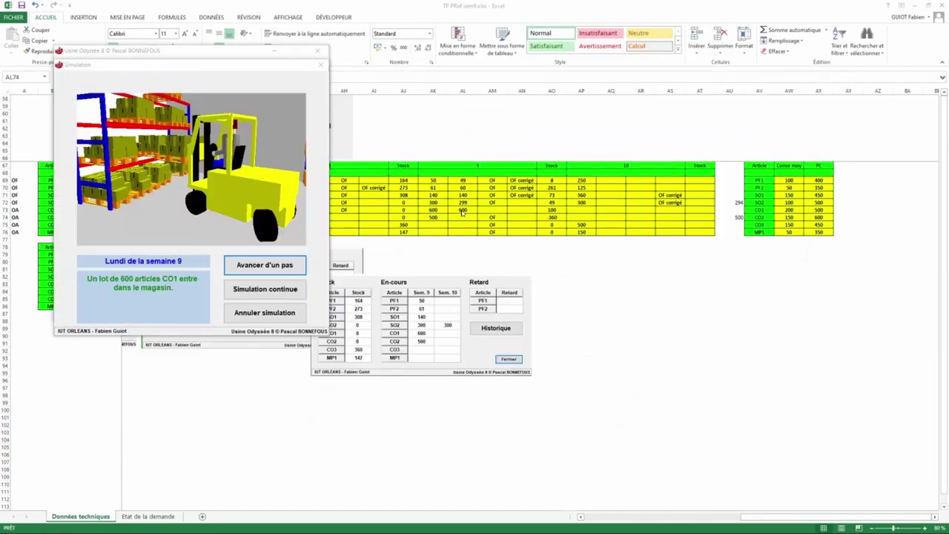
- Advance the Usine Odyssée simulation to the CO2 receipt and record 500 in AL74 of the Excel planning table
left_click(284, 271)
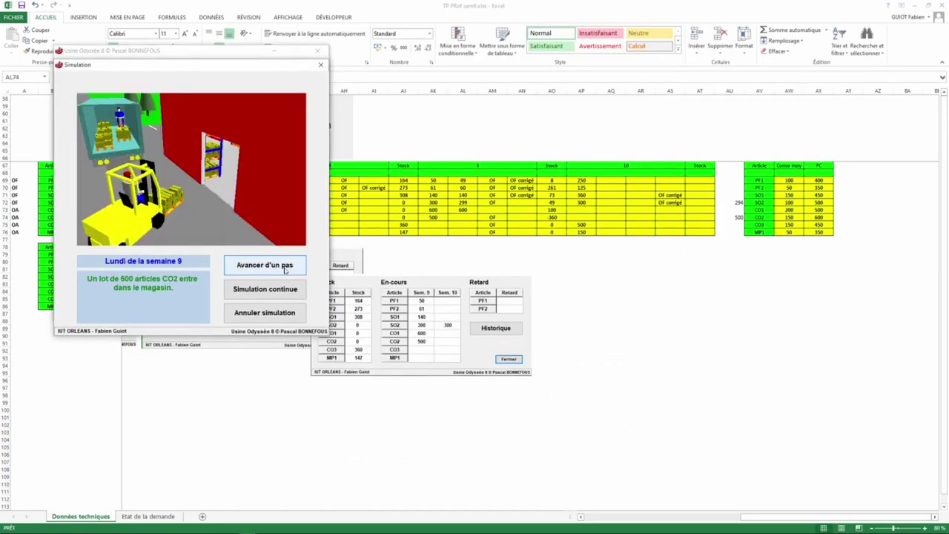
key("alt+Tab")
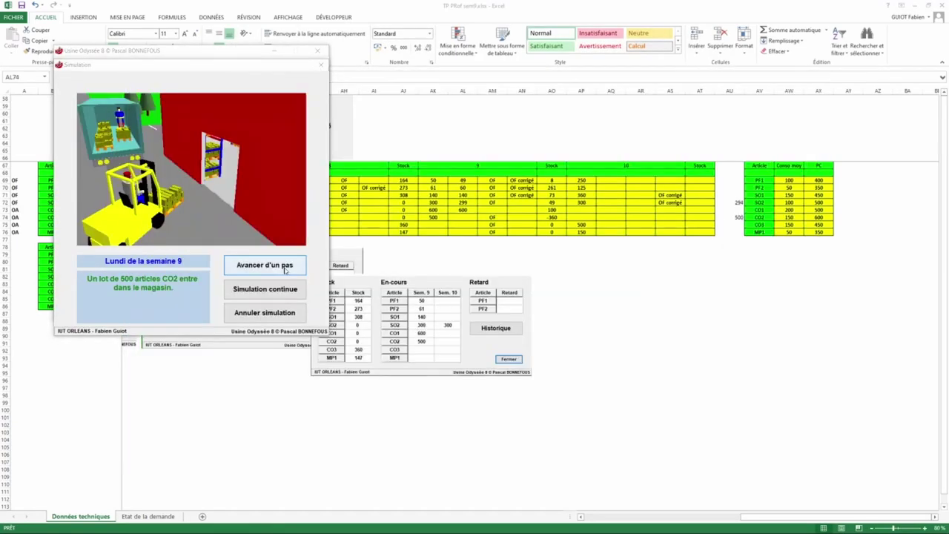
type("500")
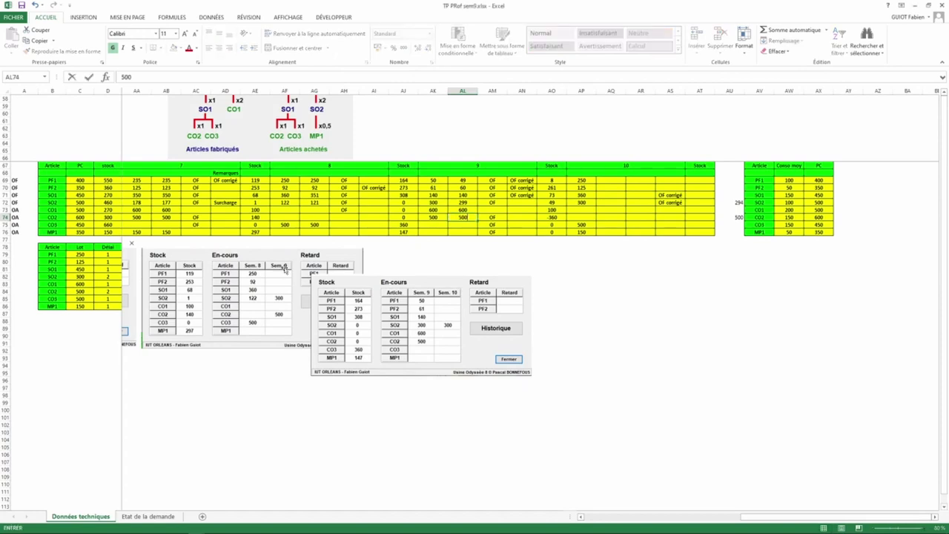
key("Return")
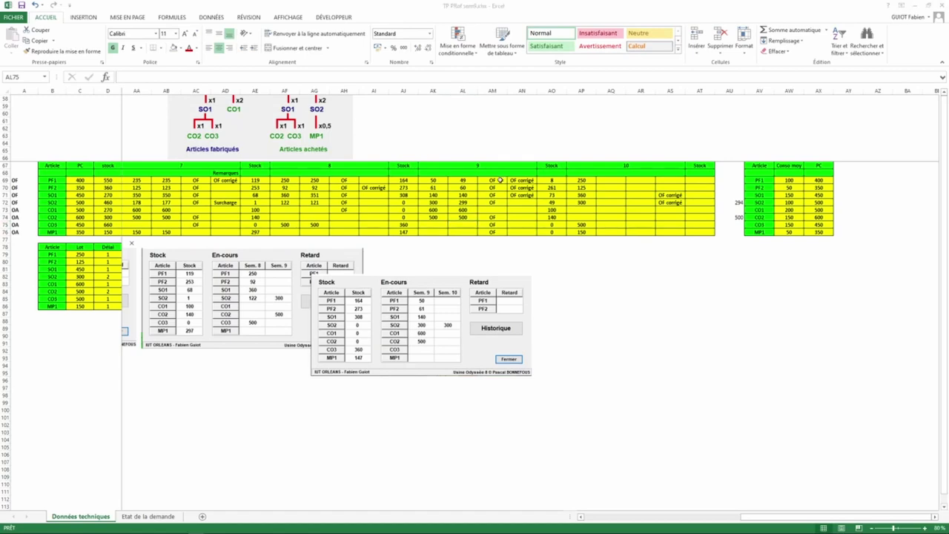
- Return to Usine Odyssée and step through Monday's order launches of week 9, from PF1 through MP1
key("alt+Tab")
left_click(283, 270)
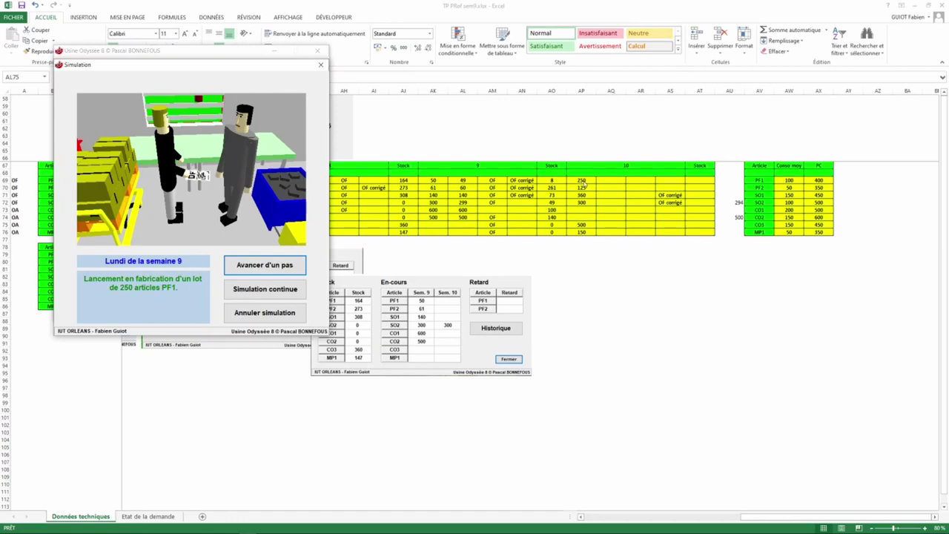
left_click(255, 267)
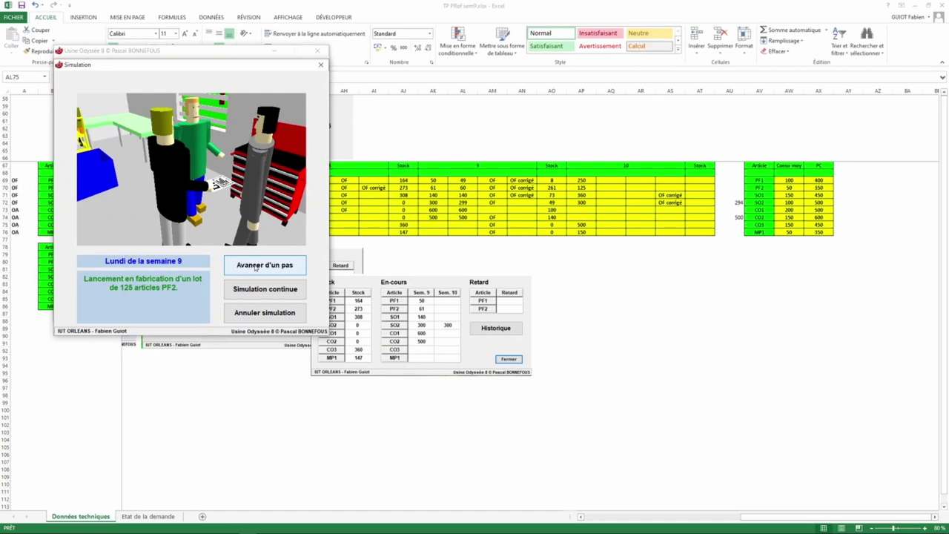
left_click(255, 267)
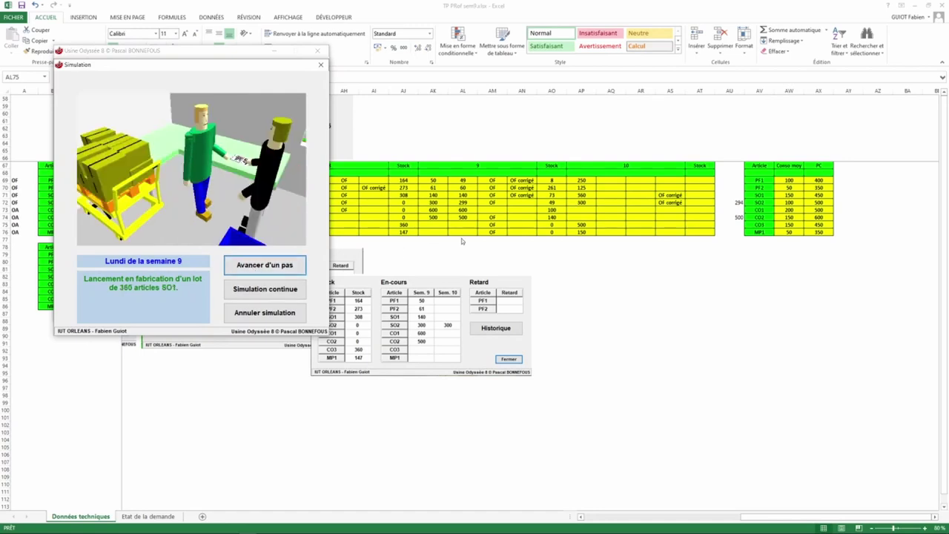
left_click(276, 267)
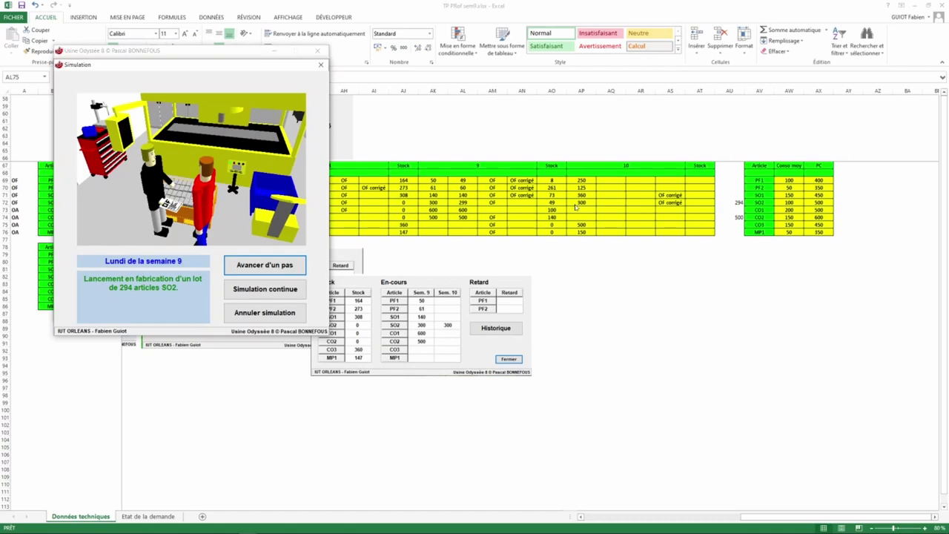
left_click(271, 264)
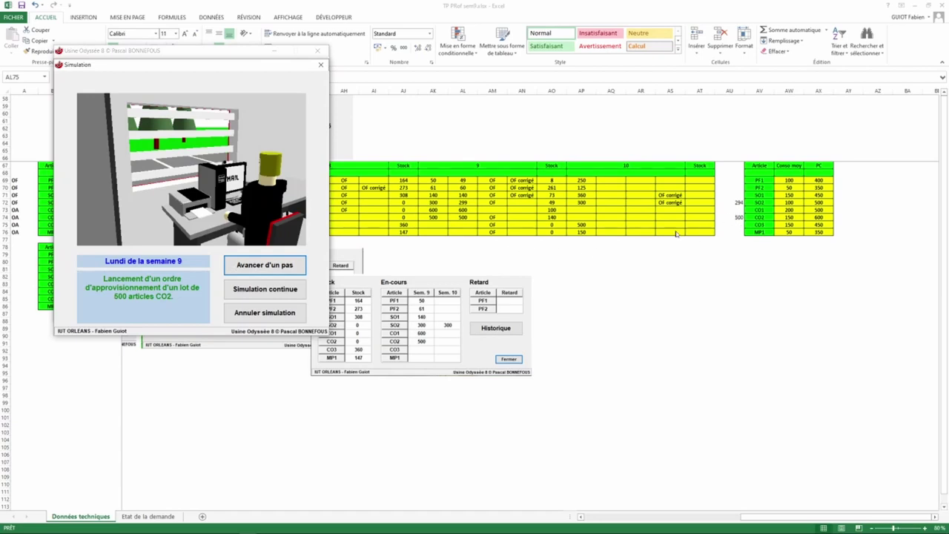
left_click(276, 267)
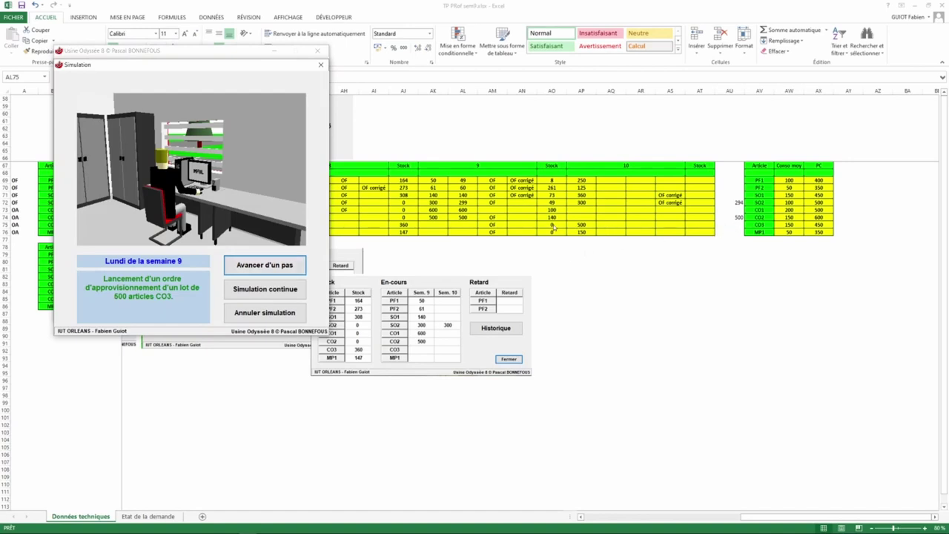
left_click(270, 267)
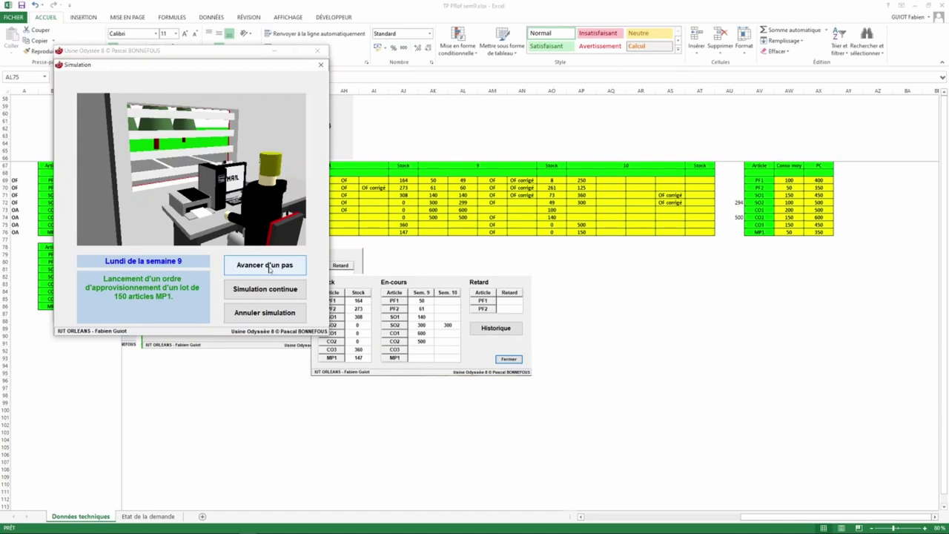
- Step the simulation through the daily PF1 and PF2 customer deliveries from Monday to Friday of week 9
left_click(269, 267)
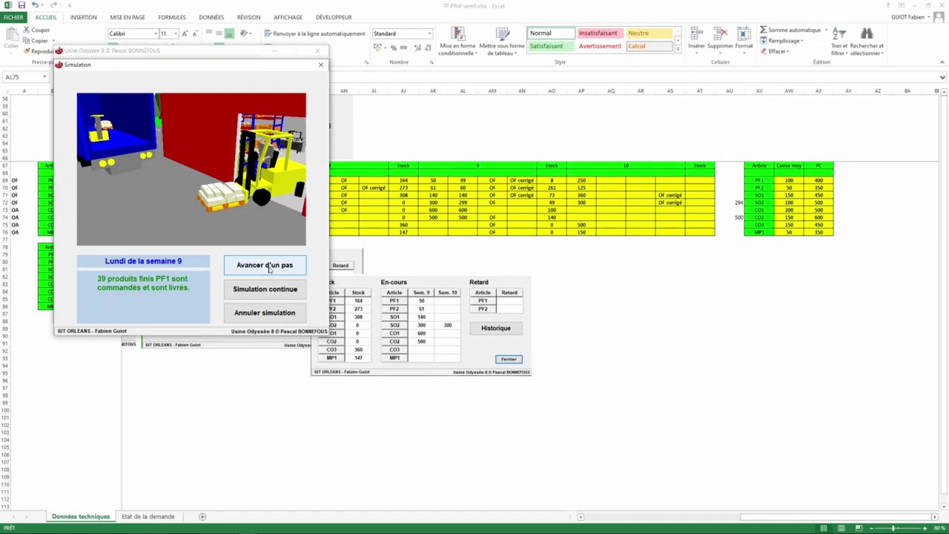
left_click(269, 268)
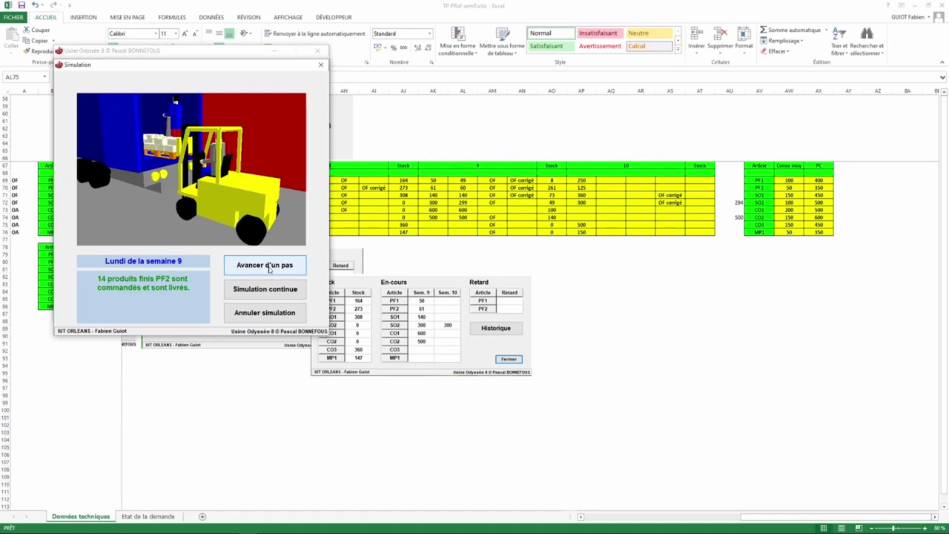
left_click(269, 268)
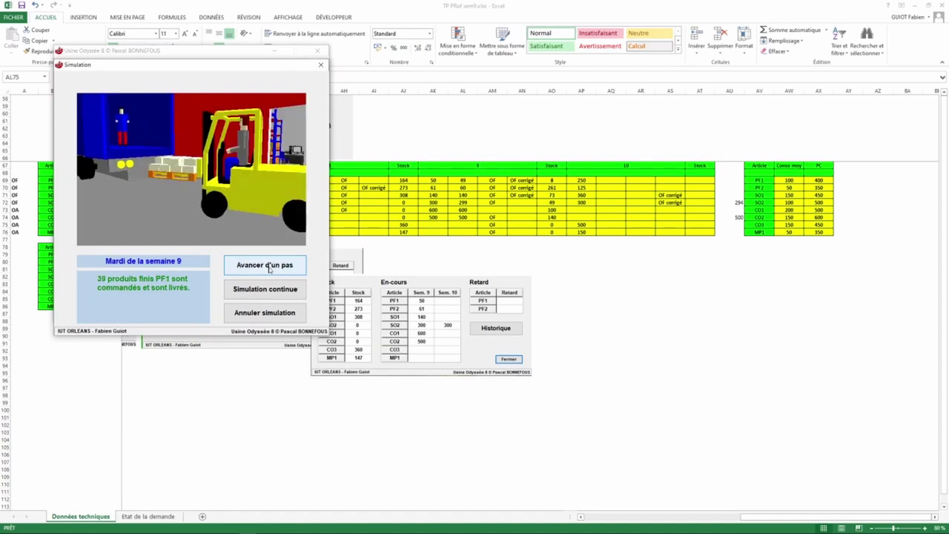
left_click(269, 269)
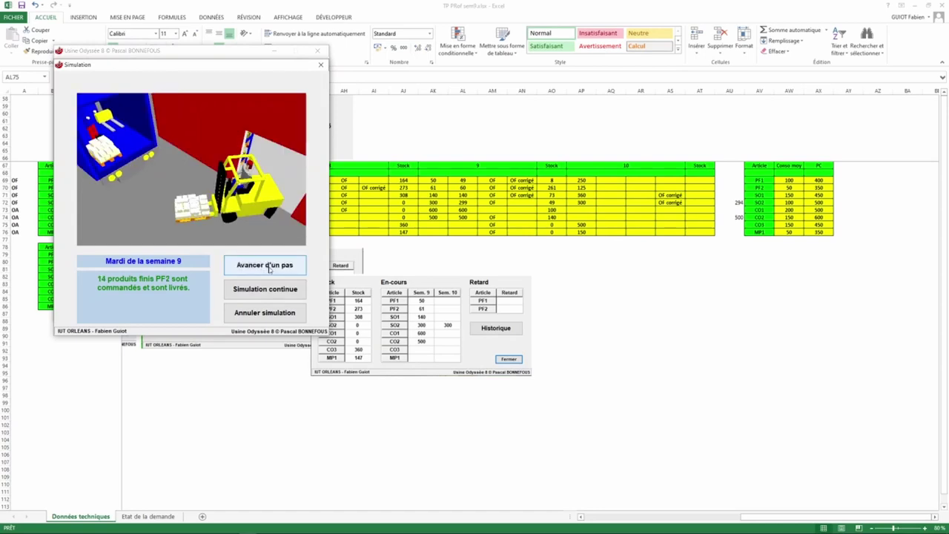
left_click(269, 268)
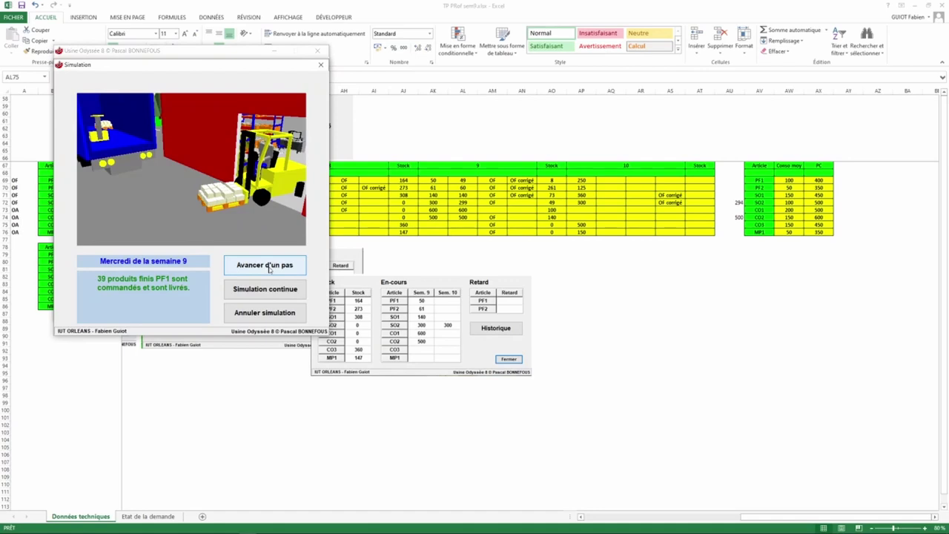
left_click(269, 268)
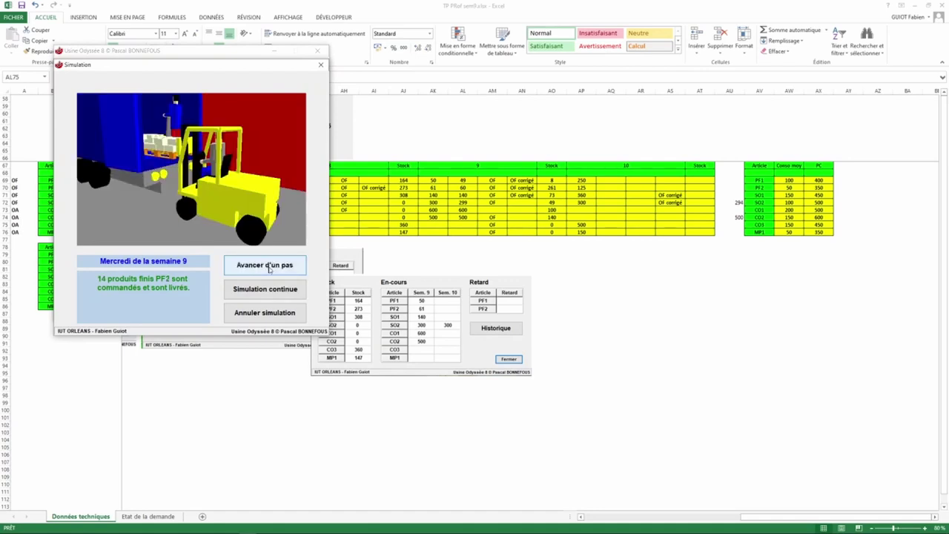
left_click(269, 268)
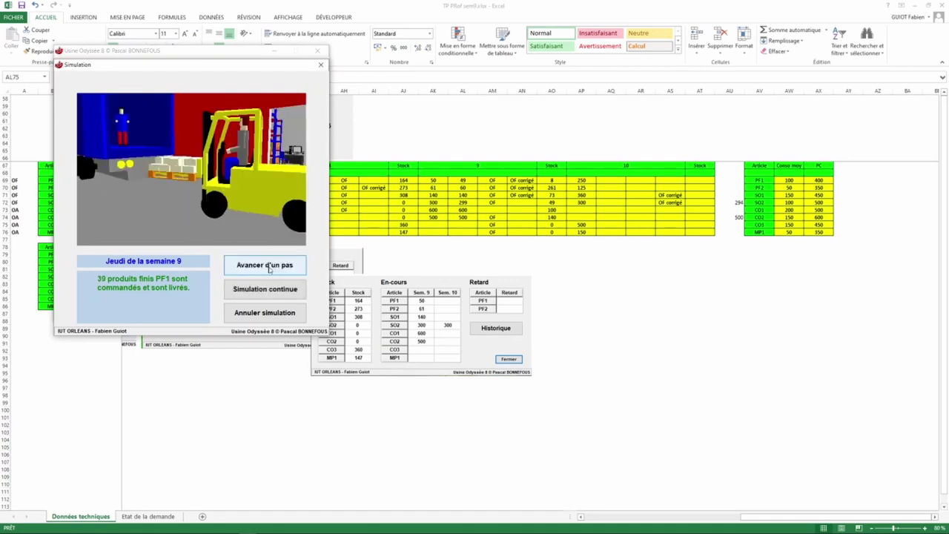
left_click(269, 269)
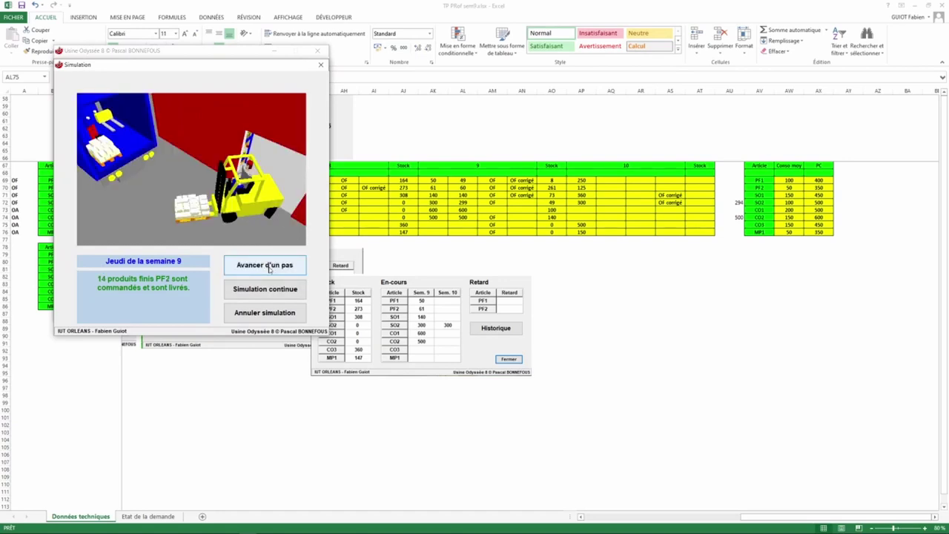
left_click(269, 268)
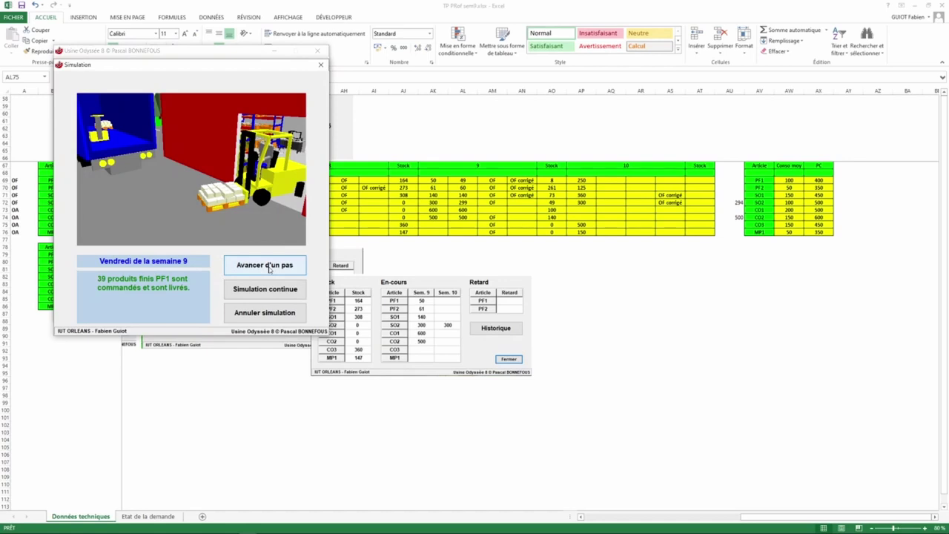
left_click(269, 268)
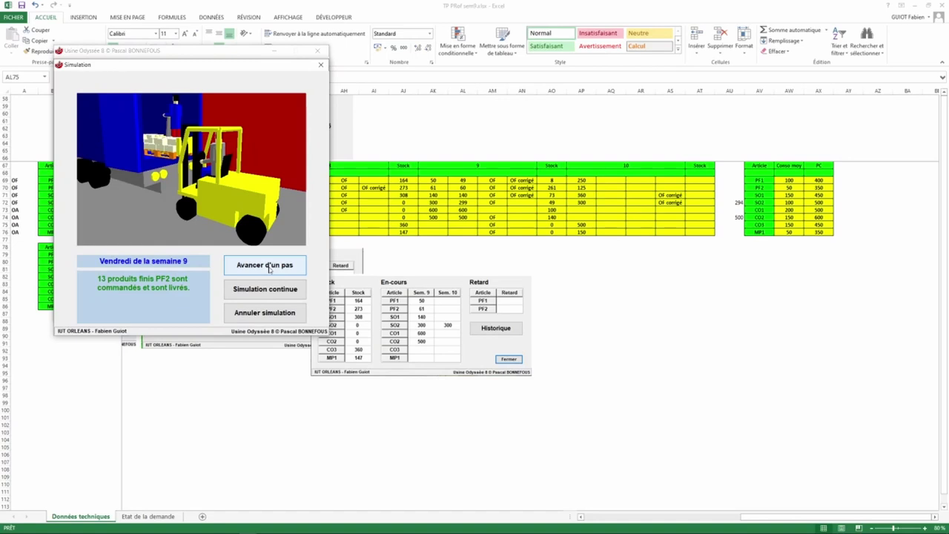
- Step through Friday's end-of-production events, finish the week 9 simulation and open the stock and work-in-progress status
left_click(269, 269)
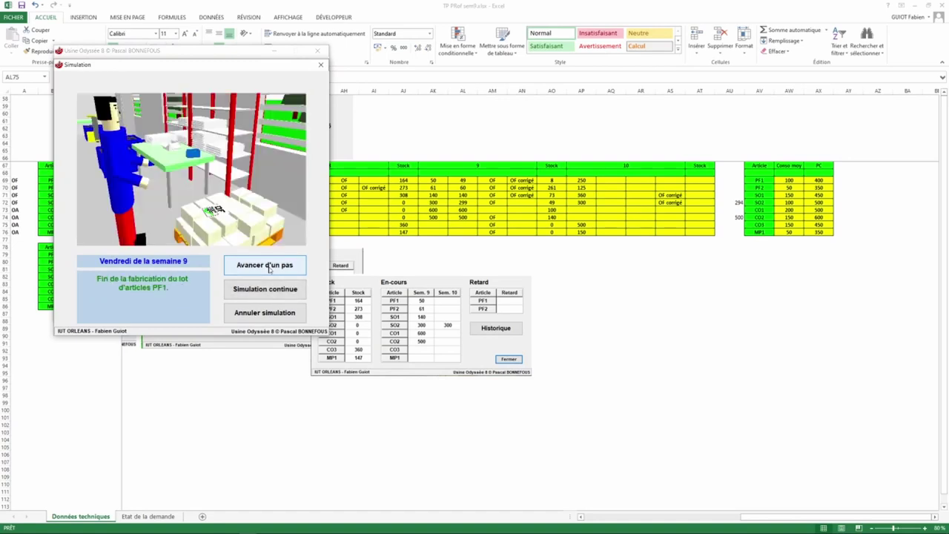
left_click(269, 268)
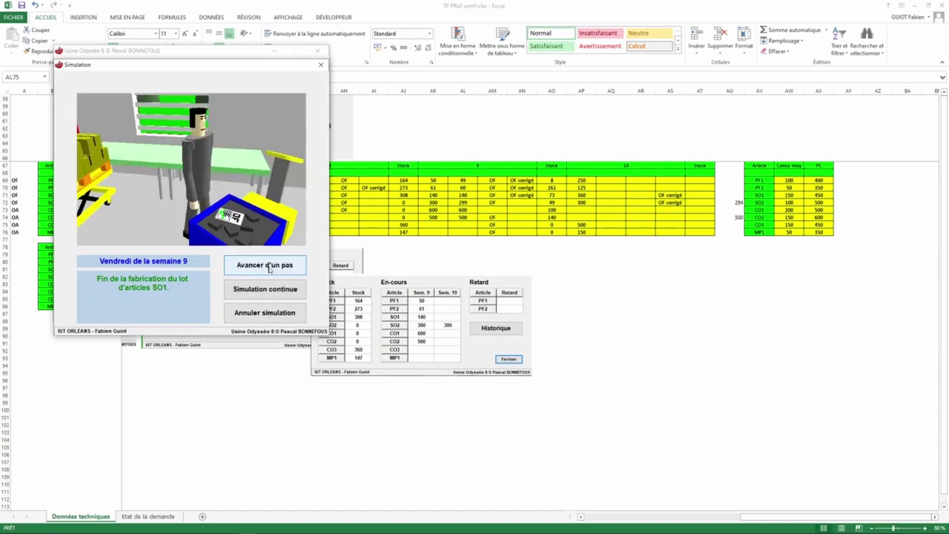
left_click(269, 269)
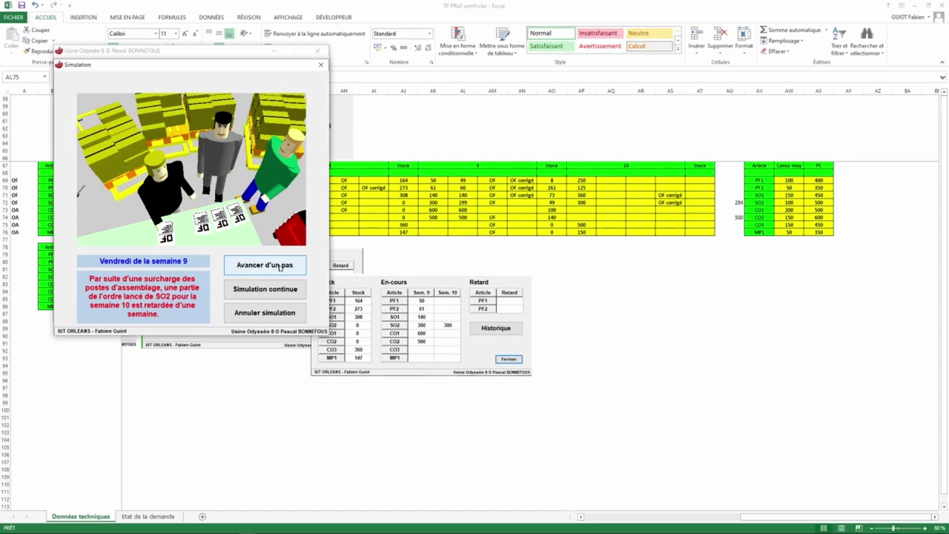
left_click(280, 268)
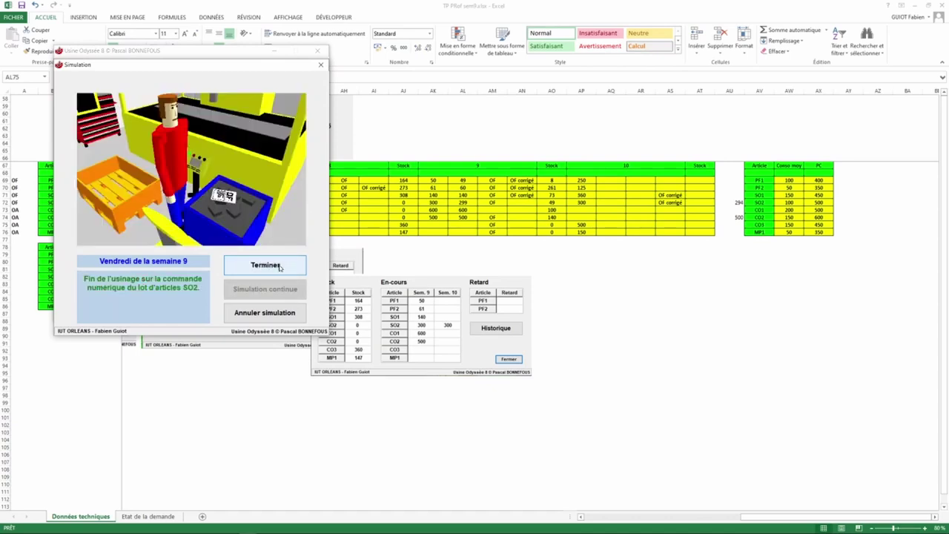
left_click(280, 265)
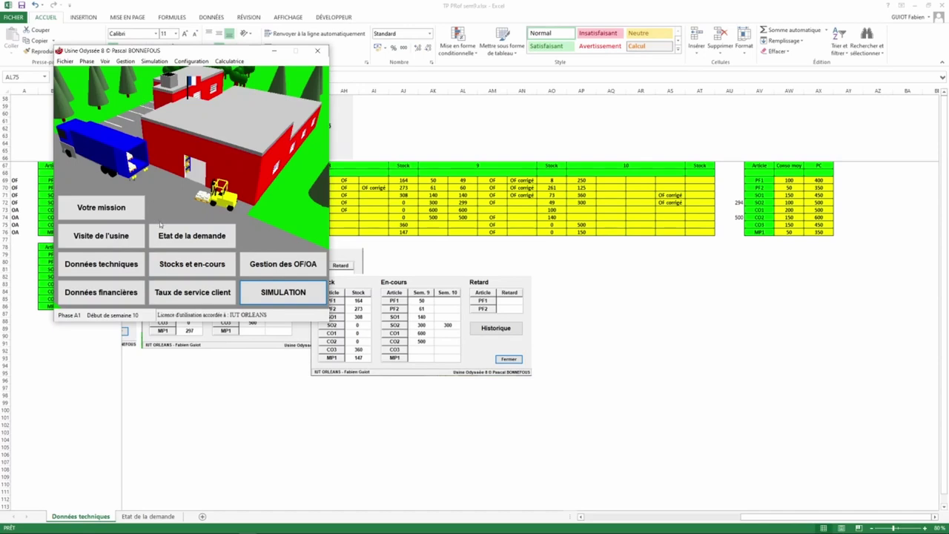
left_click(191, 267)
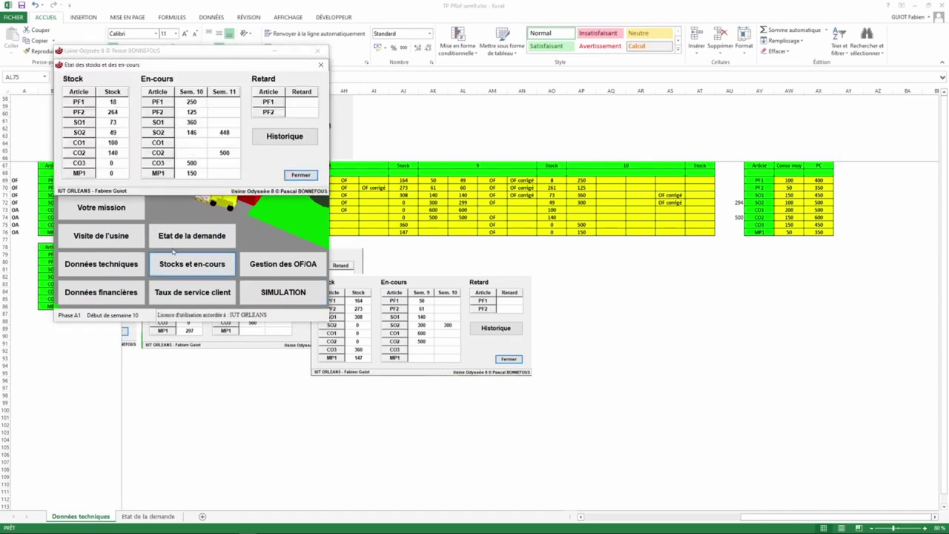
left_click(171, 252)
key("alt+Tab")
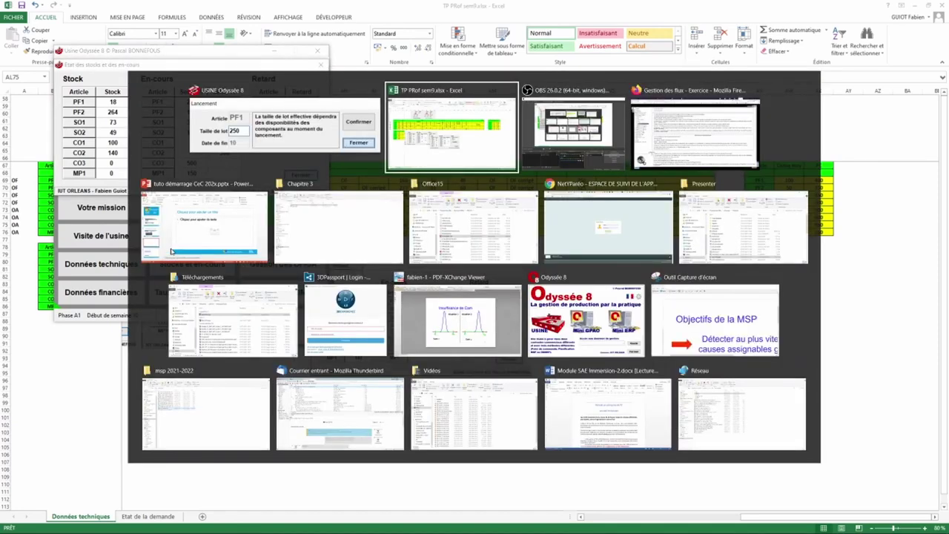
key("alt+Tab")
key("alt+Tab")
key("alt+Tab")
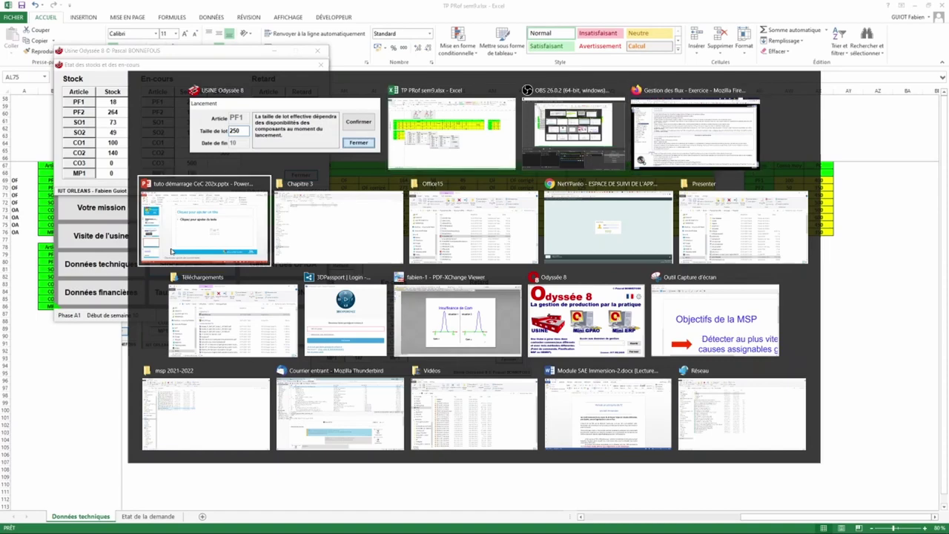
key("alt+Tab")
key("alt+Tab")
key("alt+Tab")
key("alt+Tab")
key("alt+Tab")
key("alt+Tab")
key("alt+Tab")
key("alt+Tab")
key("alt+Tab")
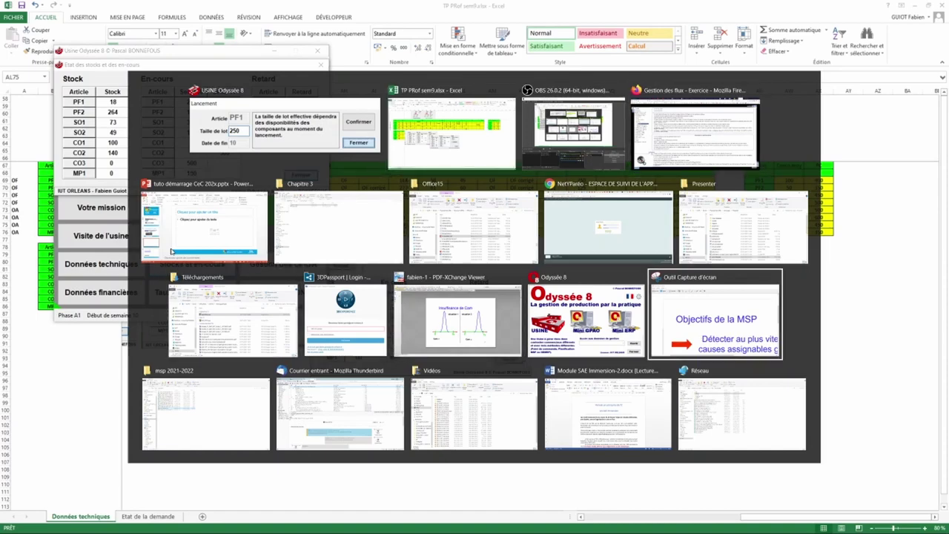
key("alt+Tab")
key("alt+Tab")
key("alt+Tab")
key("alt+Tab")
key("alt+Tab")
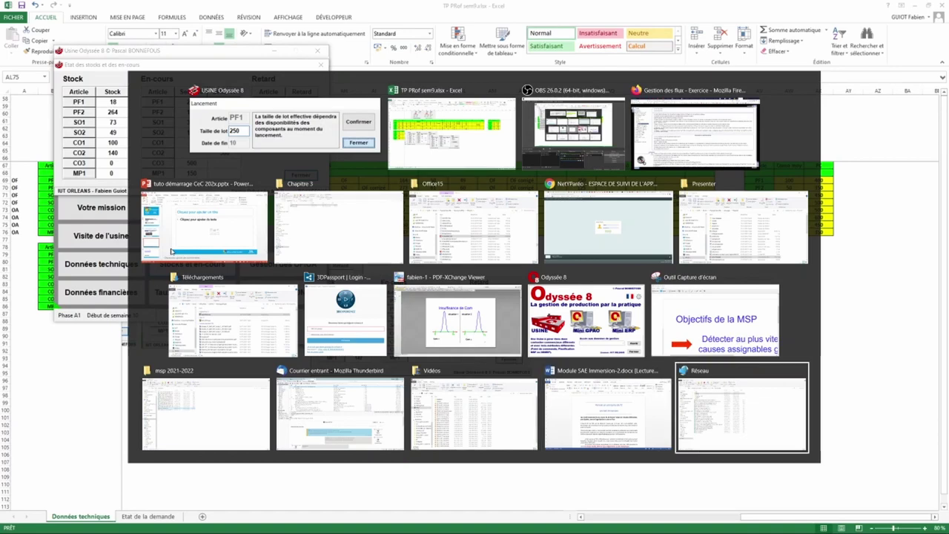
key("alt+Tab")
key("alt+Tab")
key("alt+Tab")
key("alt+Tab")
key("alt+Tab")
key("alt+Tab")
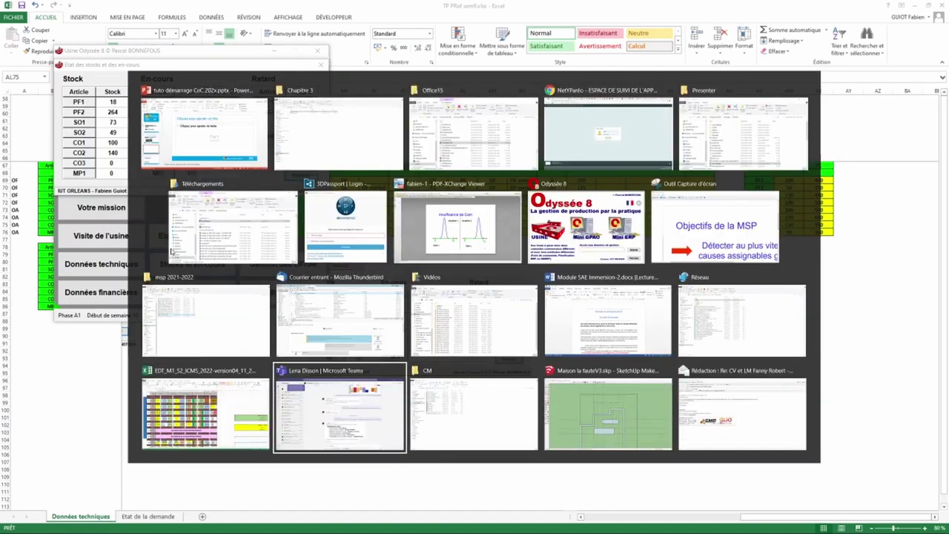
key("alt+Tab")
key("alt+Tab")
key("alt+Tab")
key("alt+Tab")
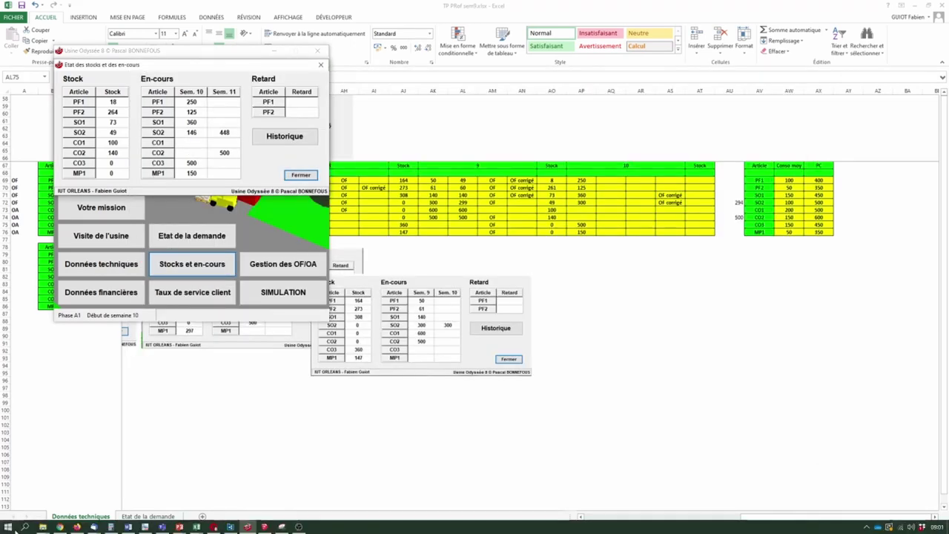
- Capture Usine Odyssée's week 10 stock and work-in-progress status window with Outil Capture d'écran
left_click(282, 527)
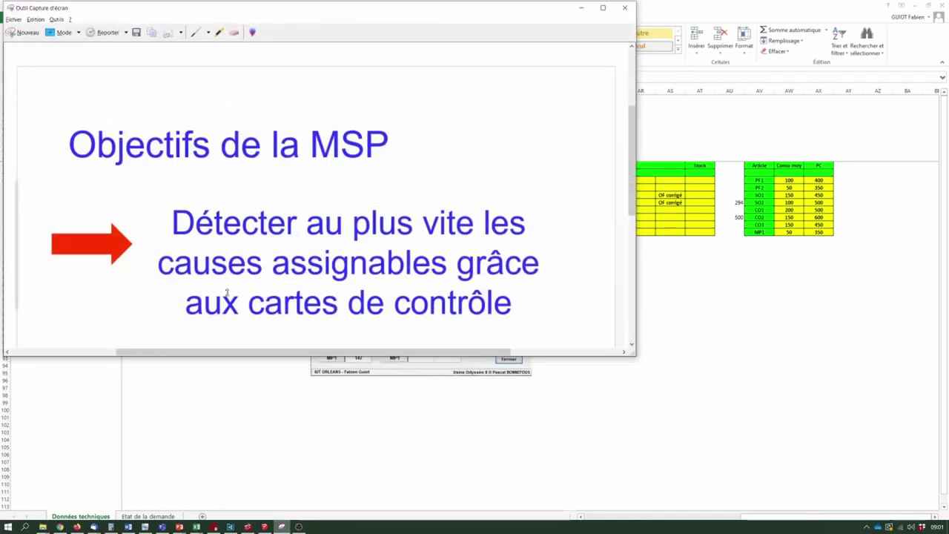
left_click(22, 31)
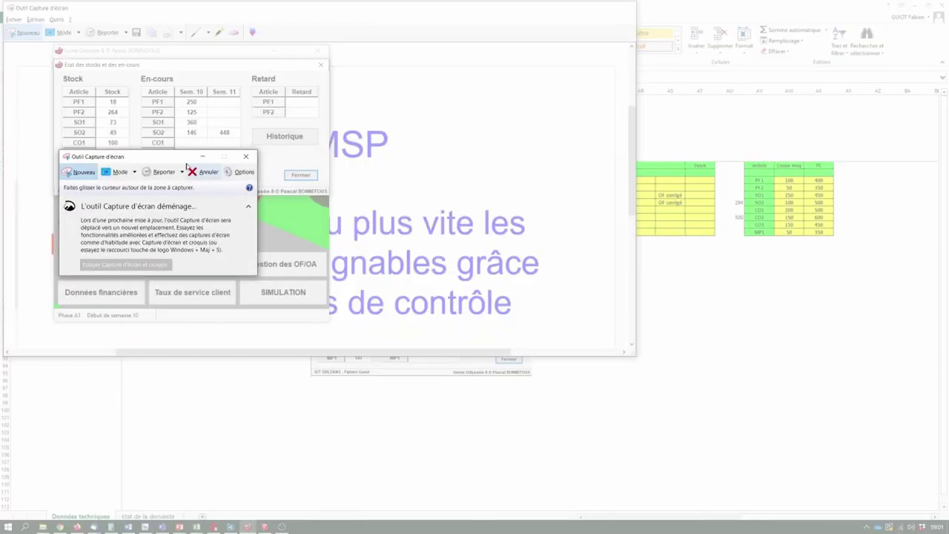
left_click_drag(176, 158, 176, 285)
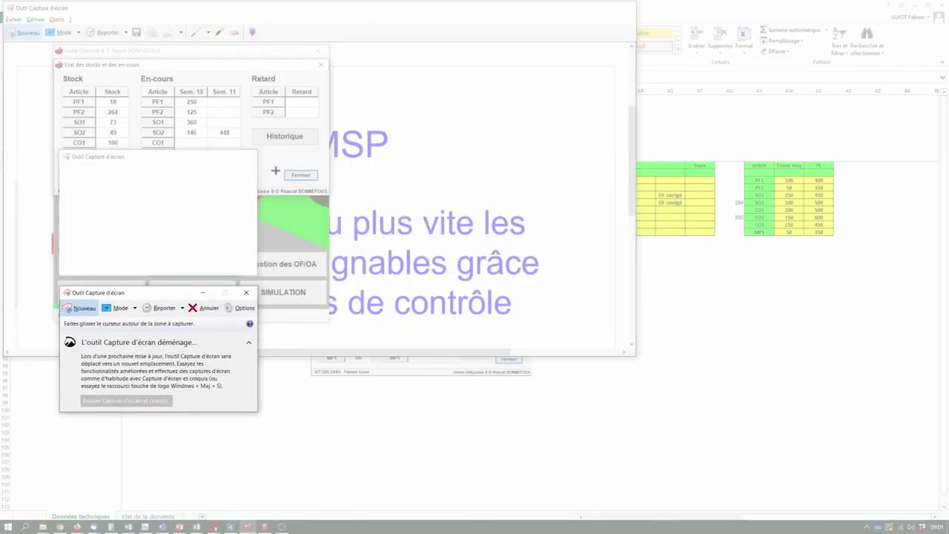
key("Escape")
key("alt+Tab")
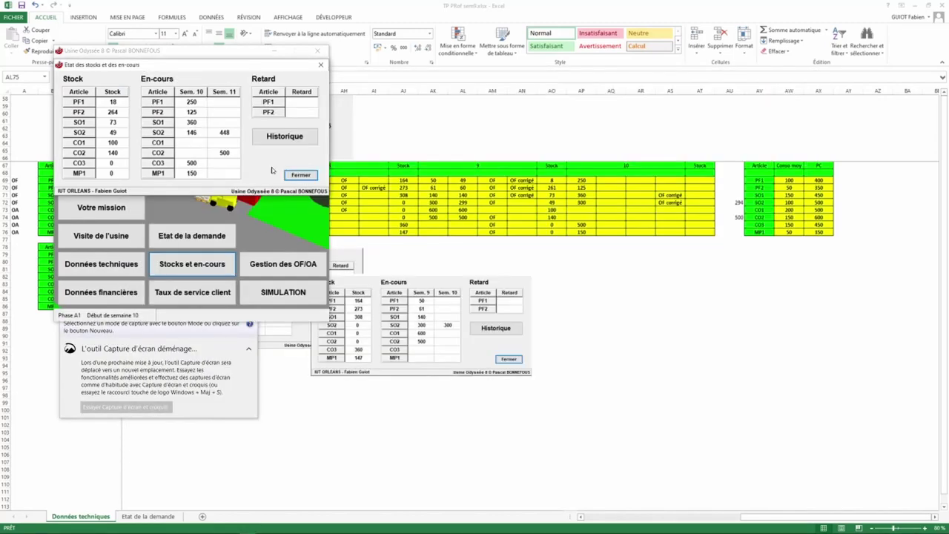
key("alt+Tab")
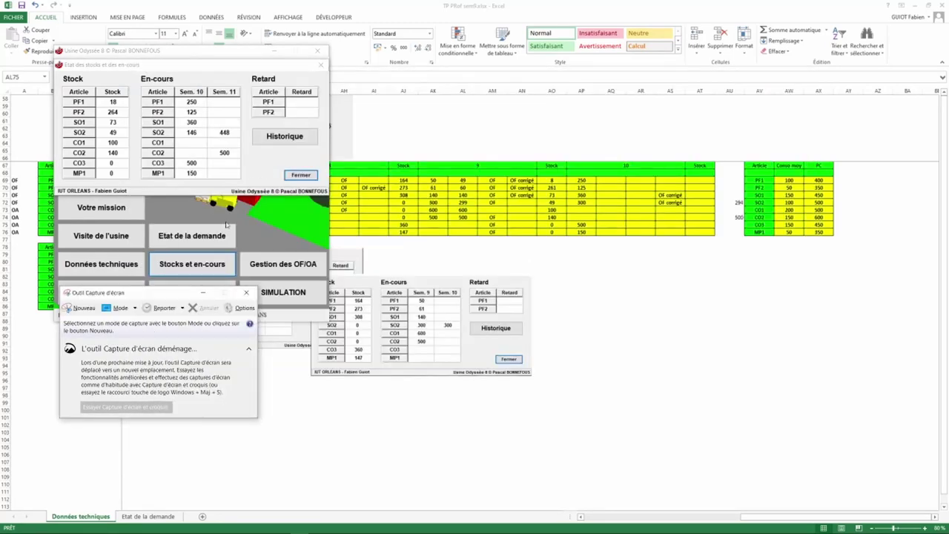
left_click(85, 310)
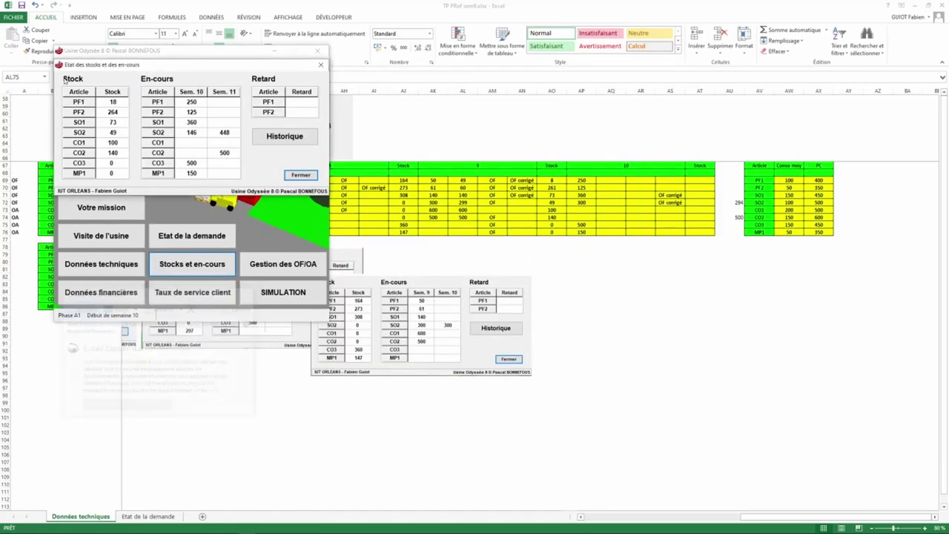
left_click_drag(53, 60, 330, 198)
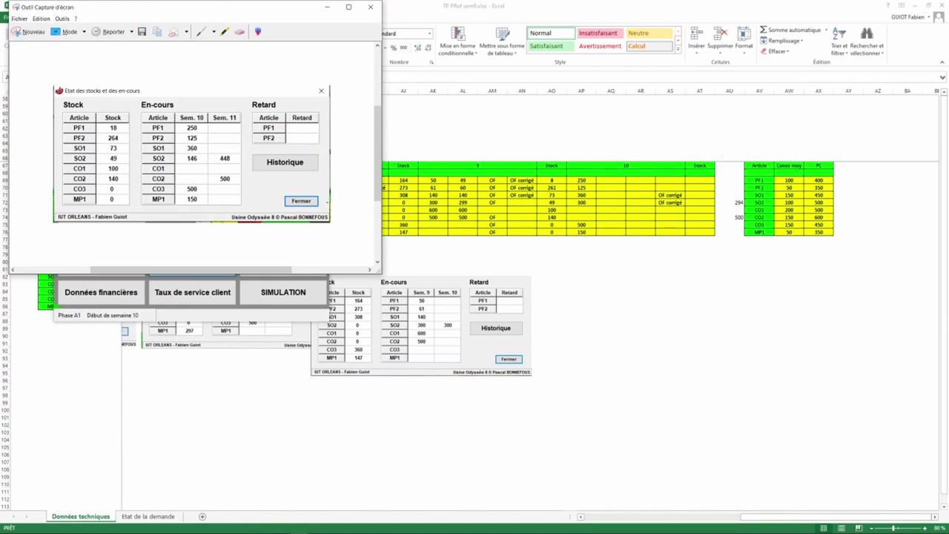
- Switch to Excel, move the week 9 status capture beside the older ones, and paste the new capture beneath the week 10 columns
left_click(432, 244)
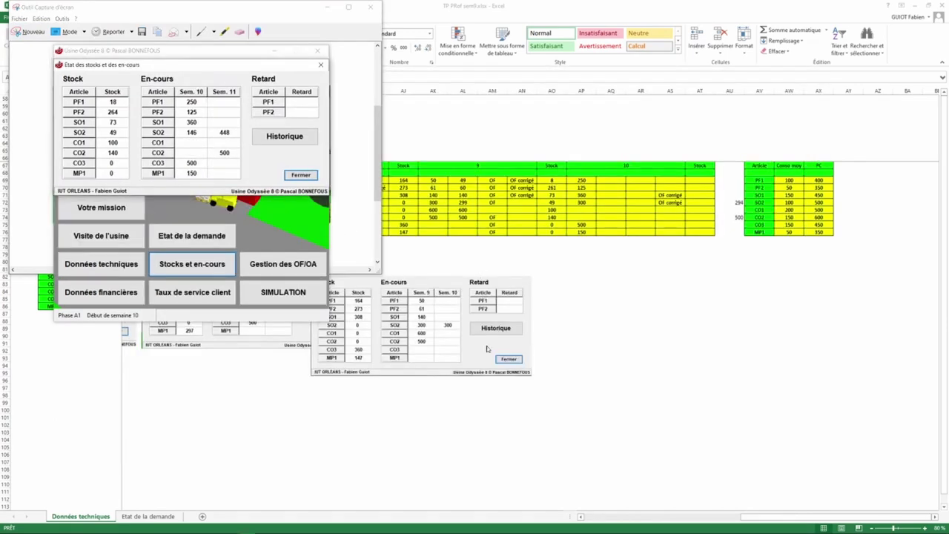
left_click(614, 331)
left_click_drag(438, 282, 296, 256)
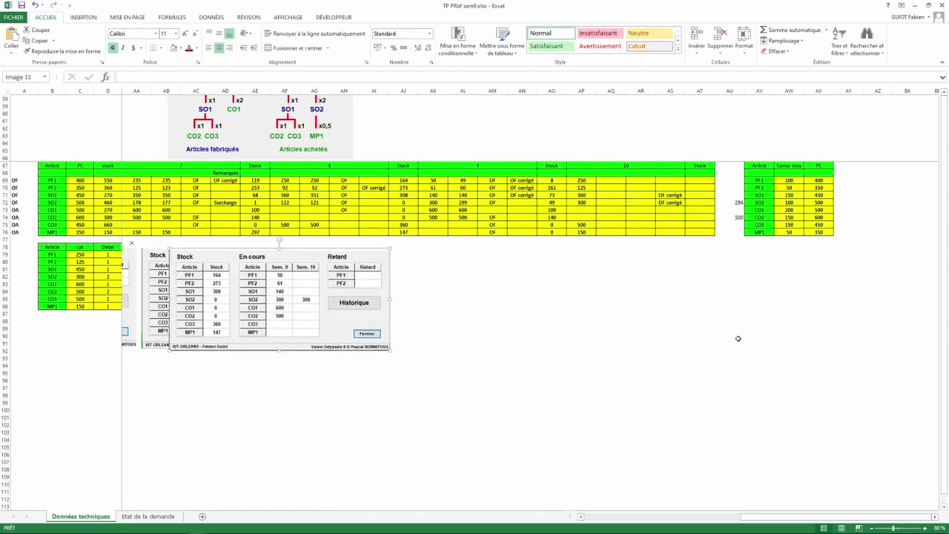
left_click(551, 305)
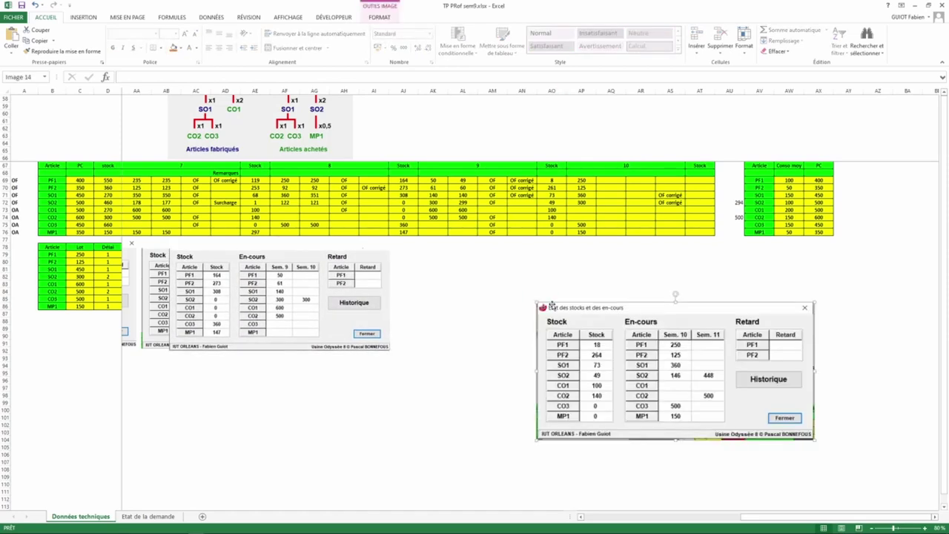
key("ctrl+v")
left_click_drag(605, 298, 459, 250)
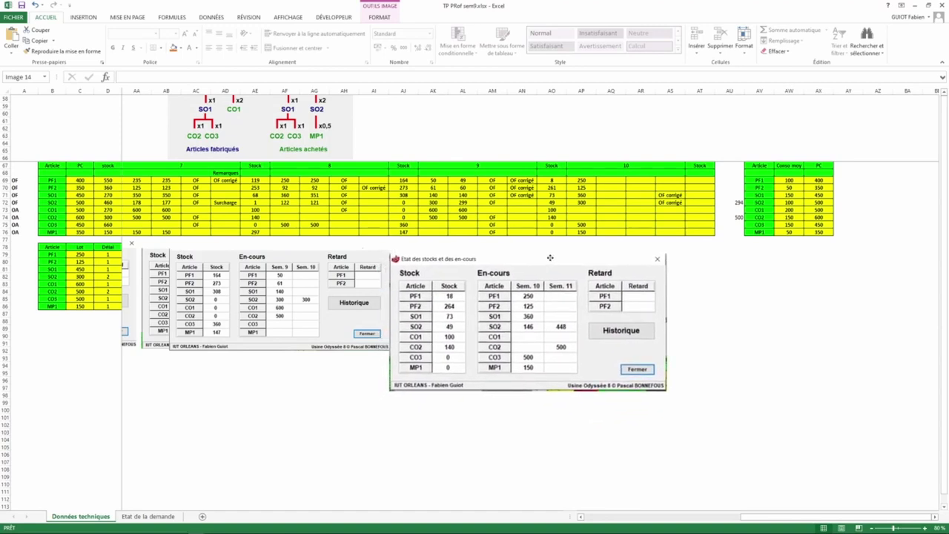
left_click_drag(549, 259, 652, 251)
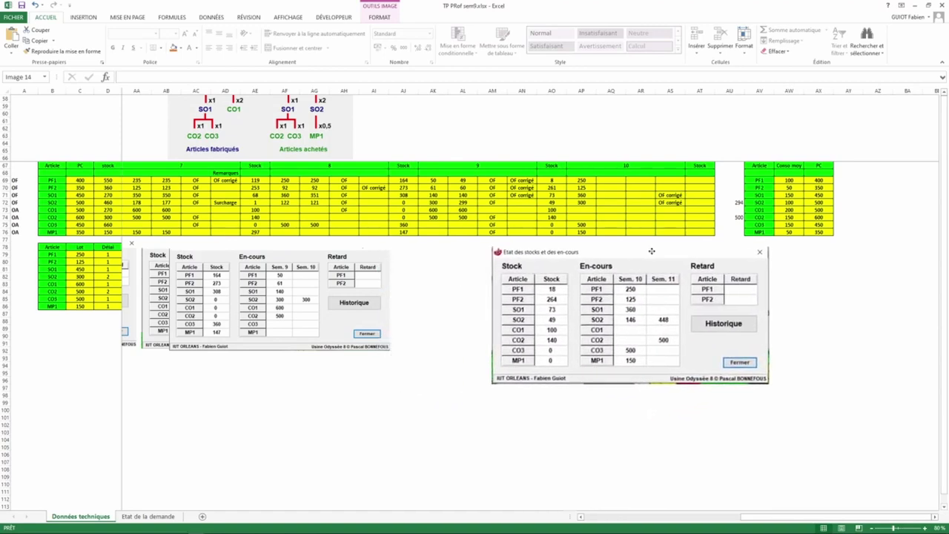
- Correct the PF1 stock formula in AO69 to =AJ69+AL69-5*39
left_click(557, 180)
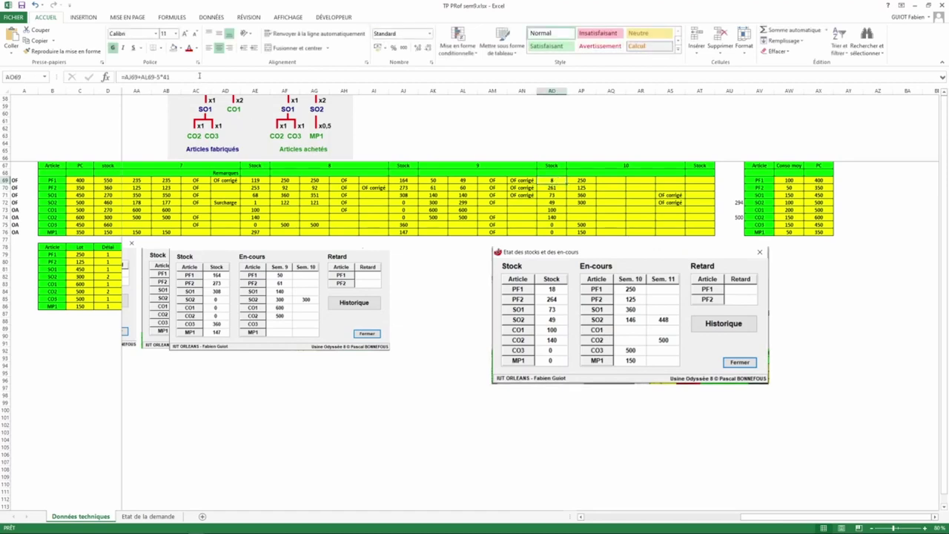
left_click(199, 77)
key("BackSpace")
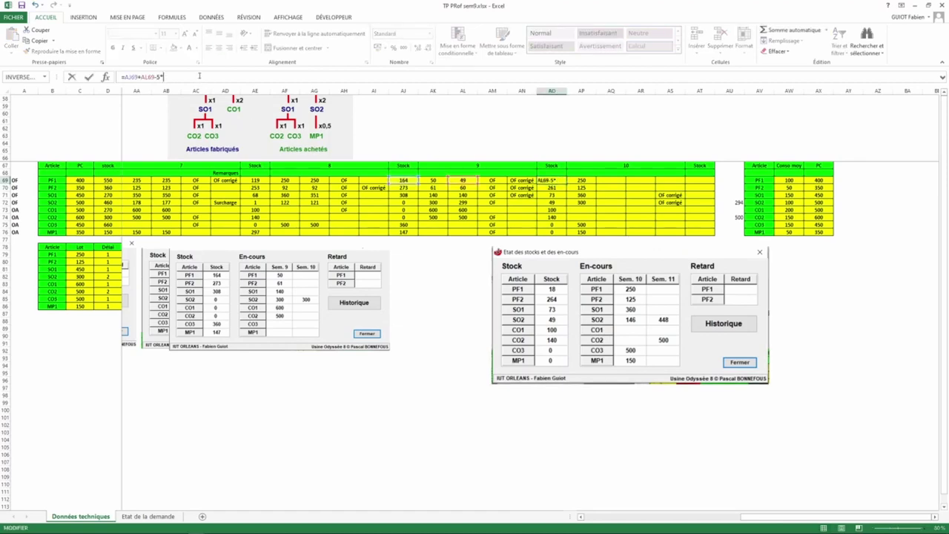
type("39")
key("Return")
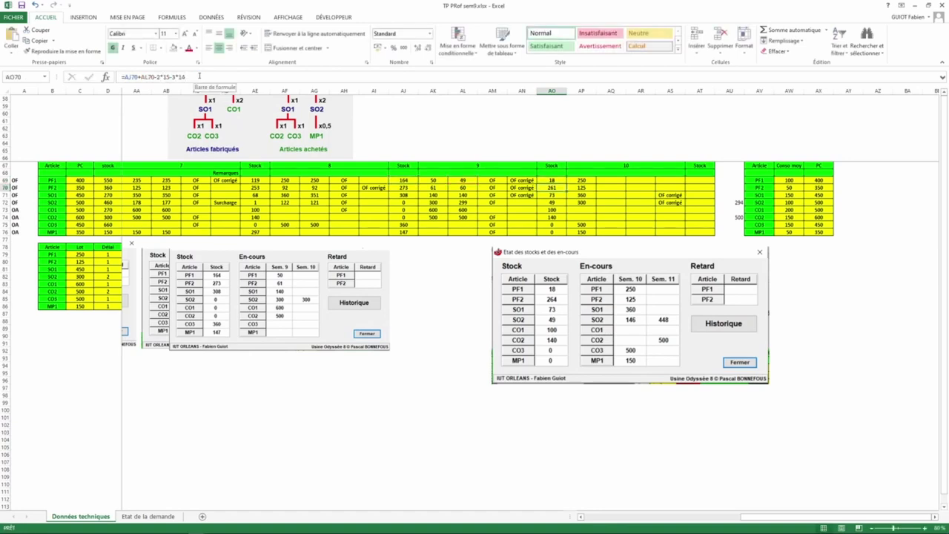
- Correct the PF2 stock formula in AO70 to =AJ70+AL70-1*13-4*14
left_click(198, 76)
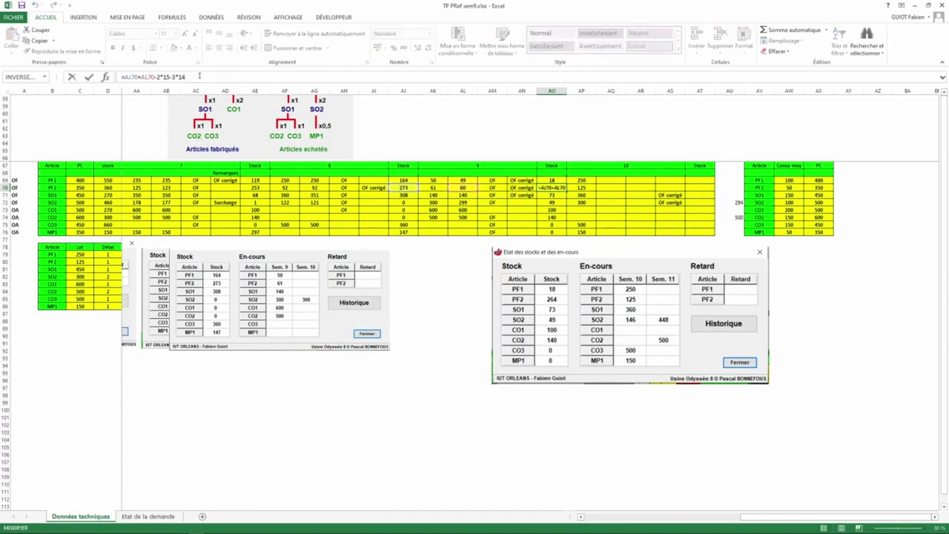
type("-2*15-3*14")
key("Left")
key("Left")
key("Left")
key("BackSpace")
type("4")
key("Left")
key("Left")
key("BackSpace")
type("3")
key("Left")
key("Left")
key("Left")
key("BackSpace")
type("1")
key("Return")
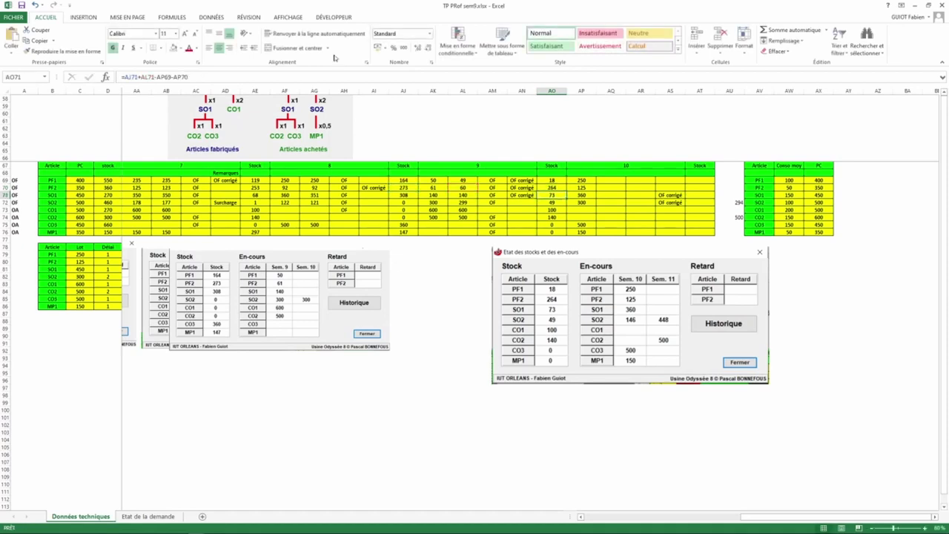
- Compare the week 9 closing stocks in column AO and the SO2 orders with the pasted status capture
left_click(559, 180)
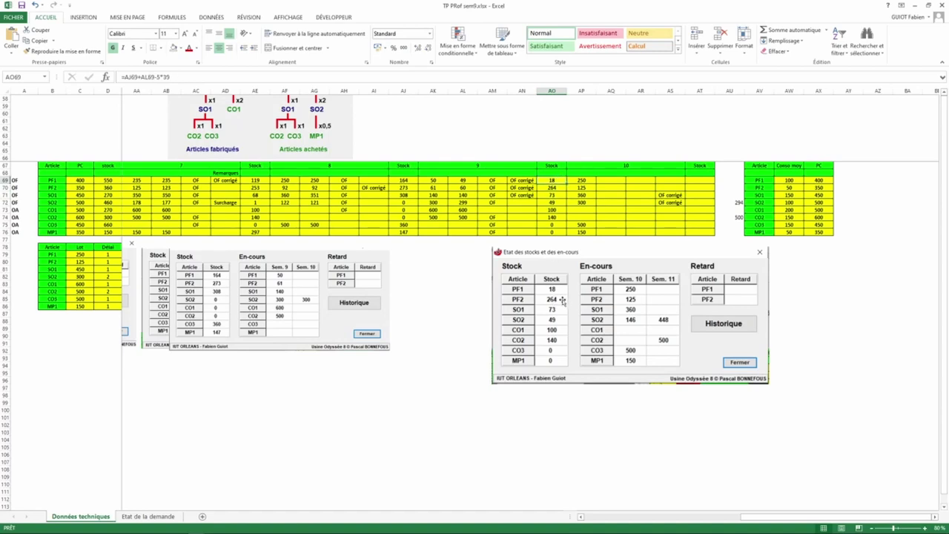
left_click(561, 195)
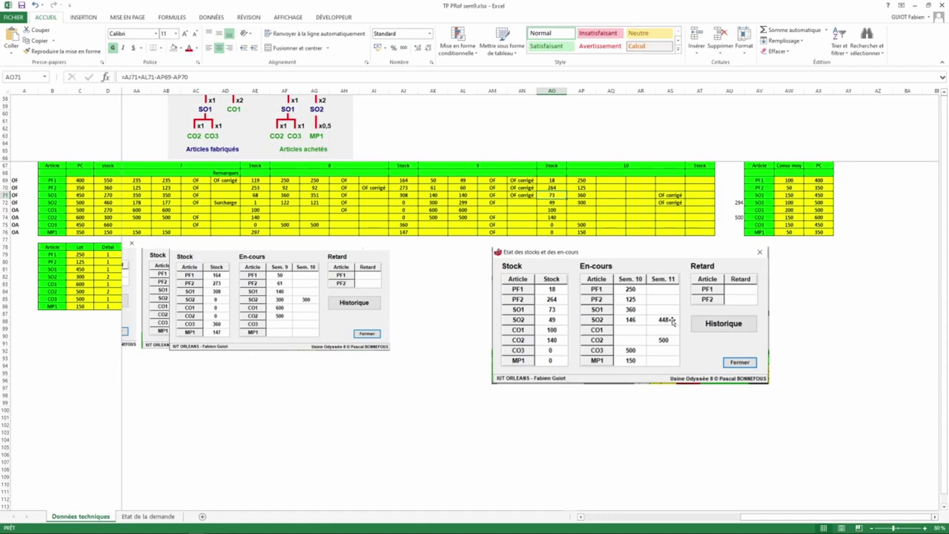
left_click(672, 321)
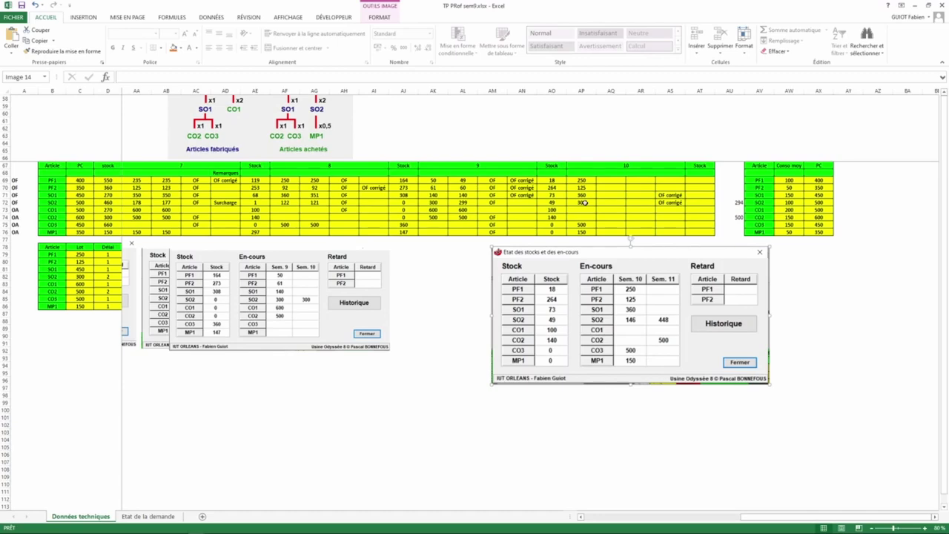
- Switch to Usine Odyssée, close the stock status and review the last simulation's messages through Friday's SO2 events
key("alt+Tab")
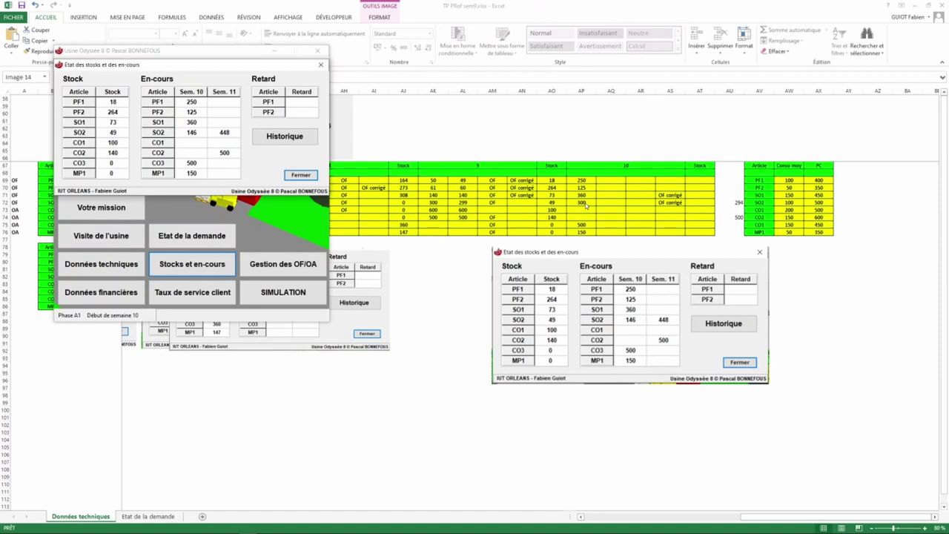
left_click(310, 176)
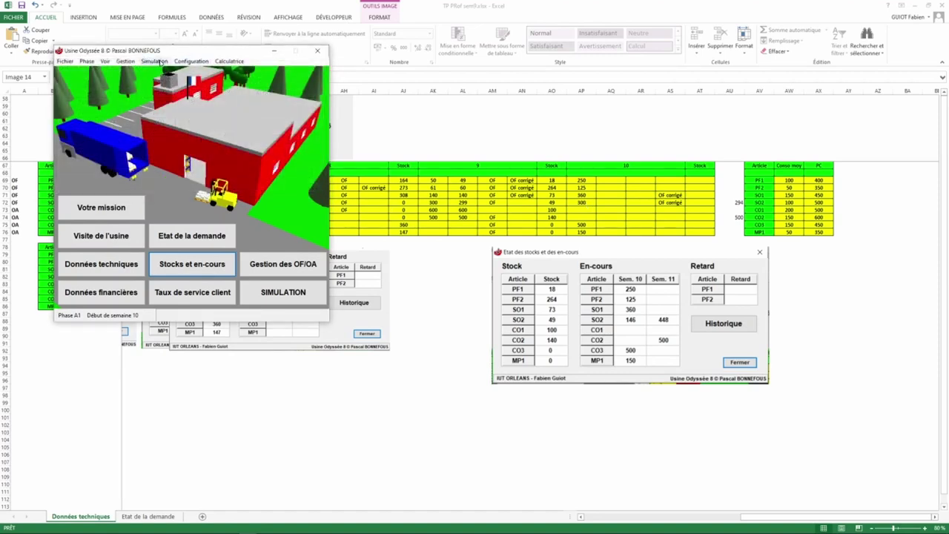
left_click(155, 61)
left_click(178, 95)
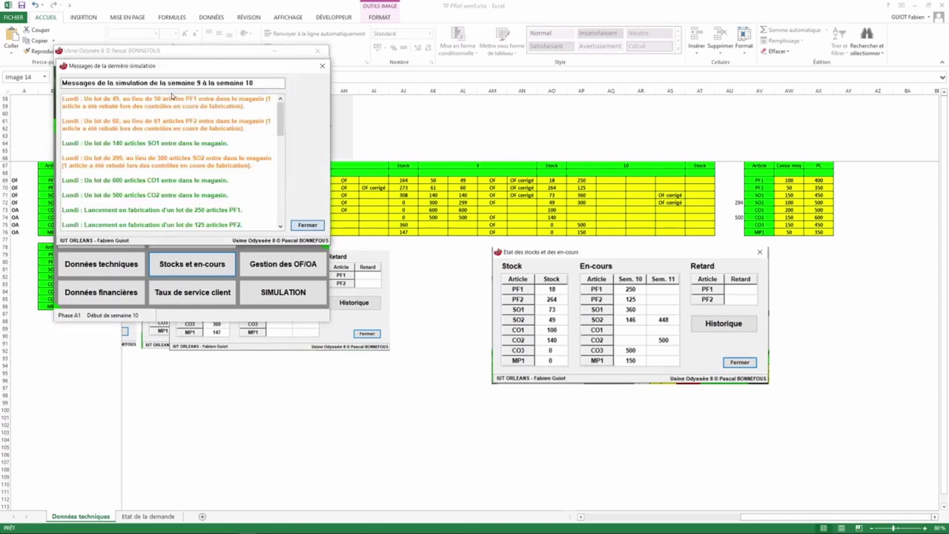
left_click_drag(281, 128, 286, 221)
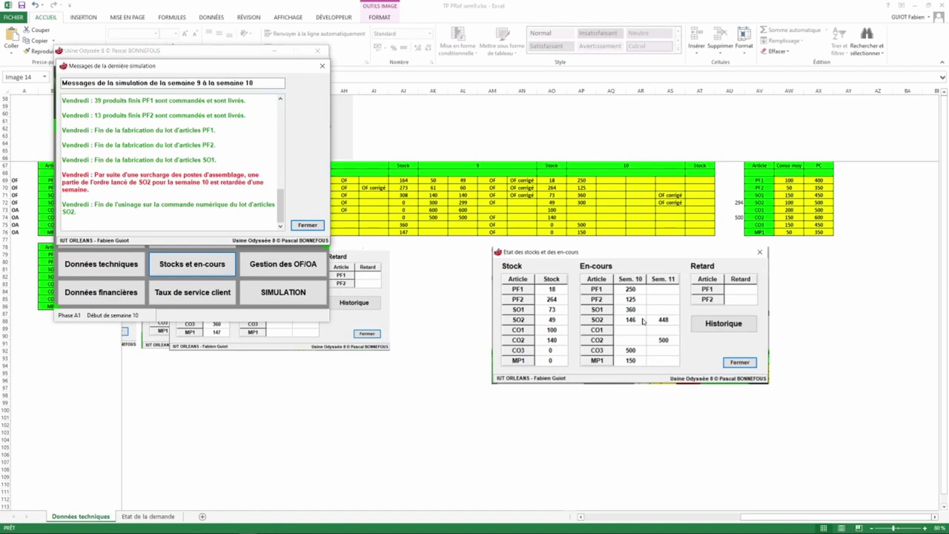
left_click(304, 225)
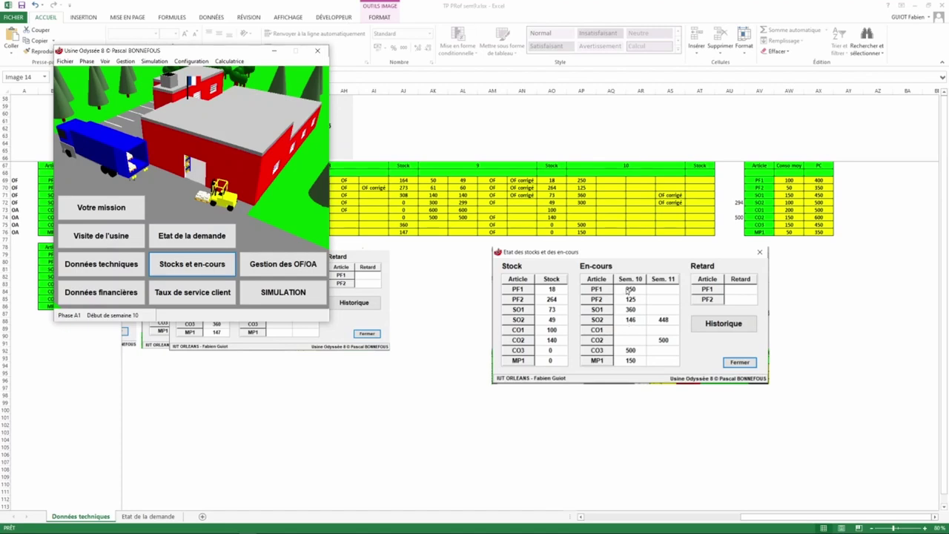
- Return to Excel and change the week 10 SO2 receipt in AP72 to =300-154
left_click(583, 203)
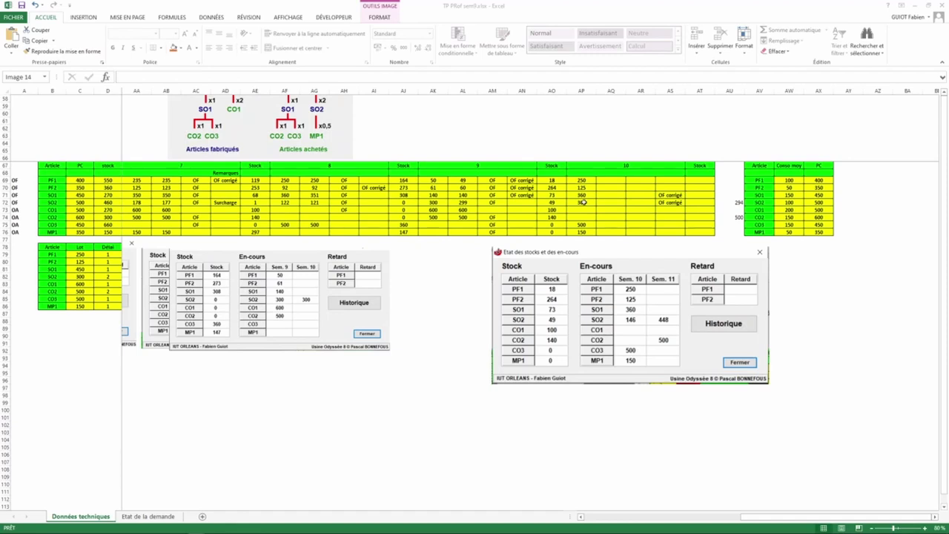
left_click(583, 204)
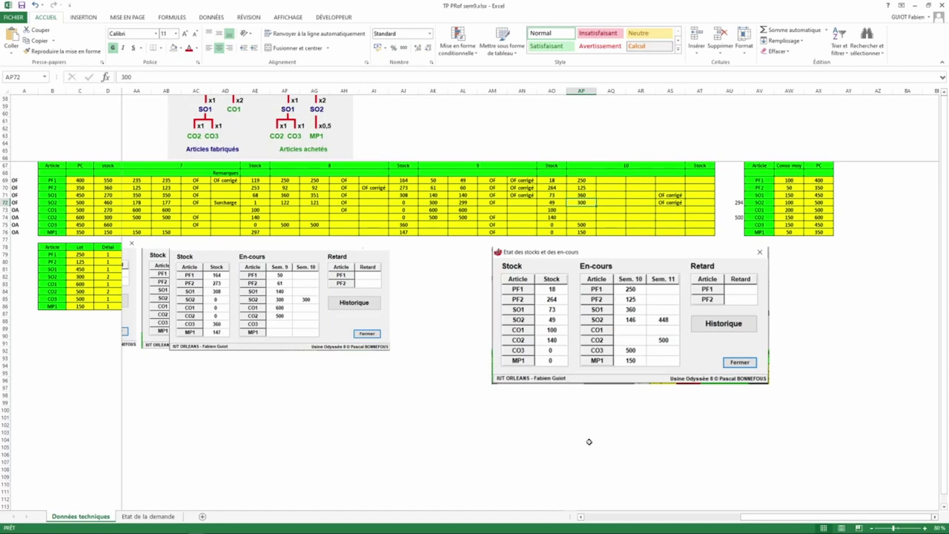
key("F2")
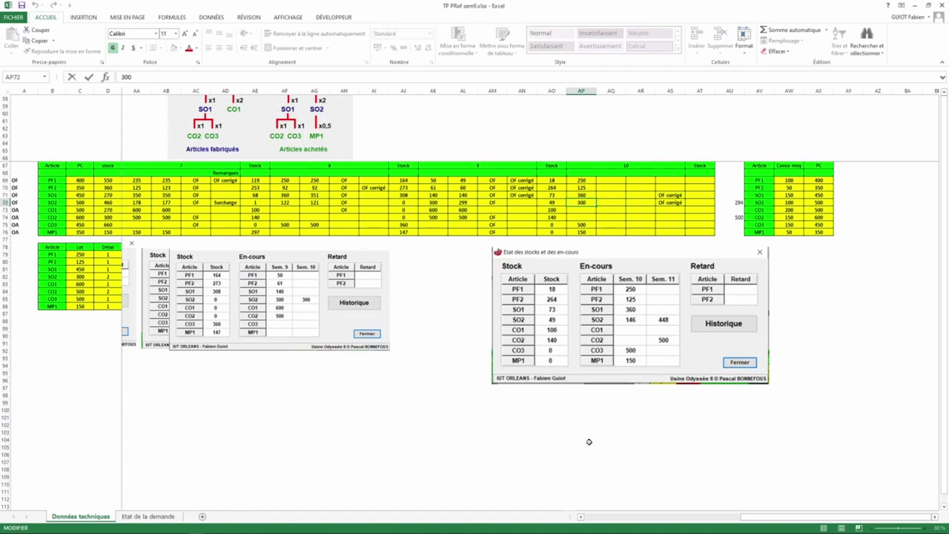
key("Home")
type("=300")
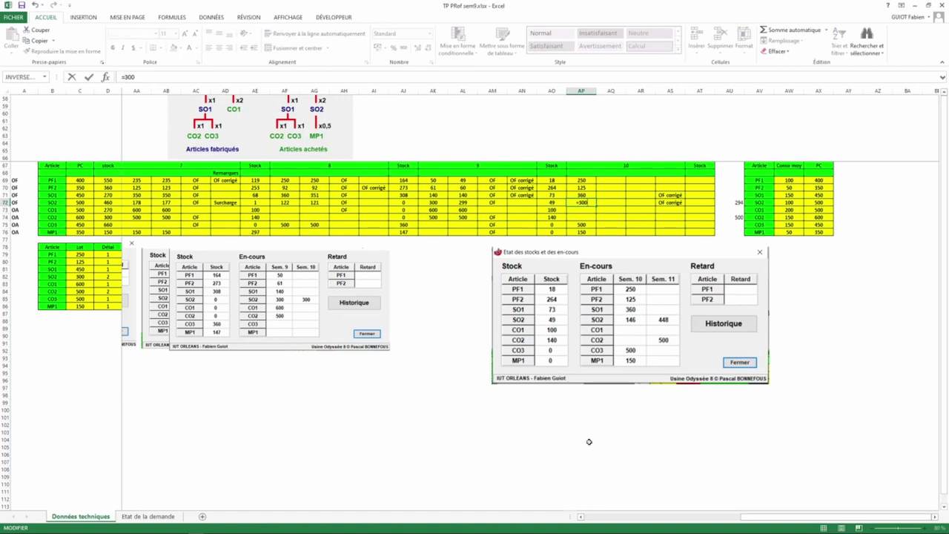
type("-154")
key("Return")
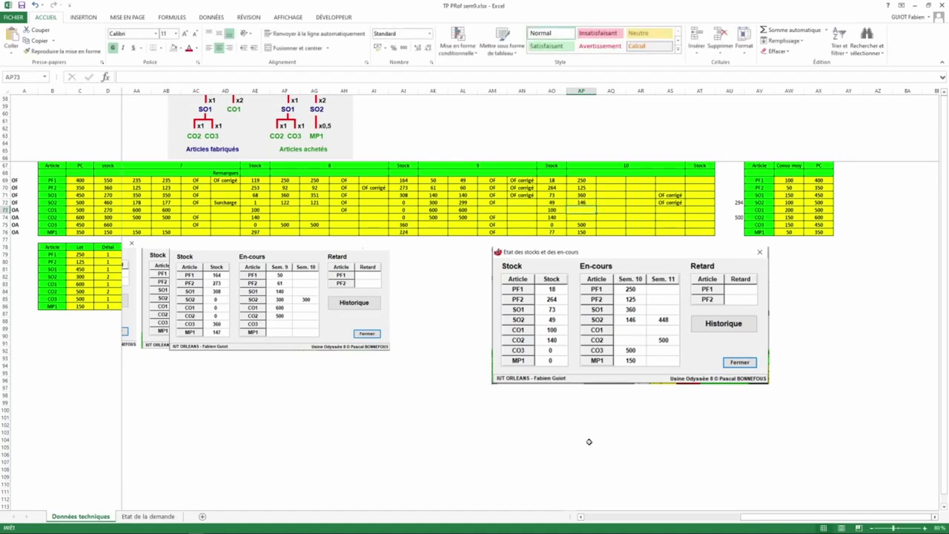
- Add the postponed 154 SO2 parts to the quantity in AU72, making its formula =300-6+154
key("Up")
key("Right")
key("Right")
key("Right")
key("Right")
key("Right")
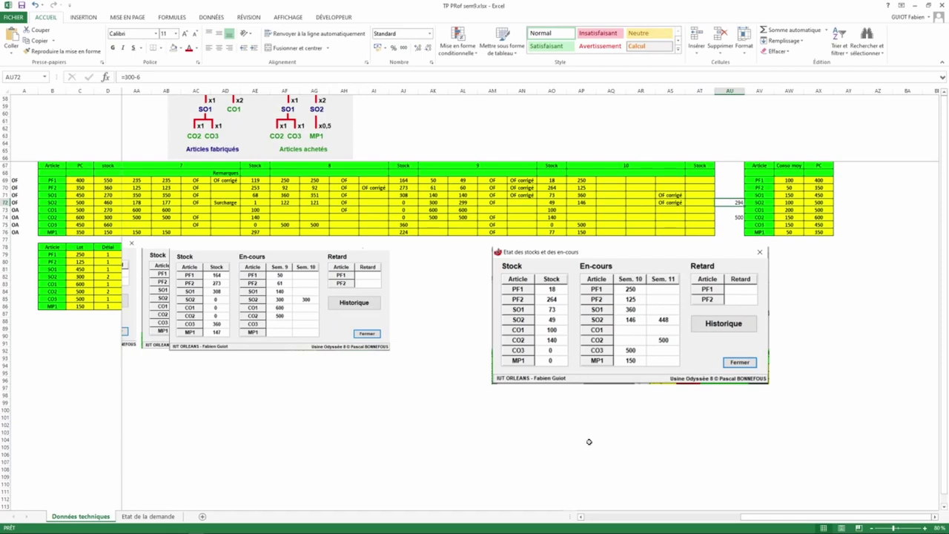
key("F2")
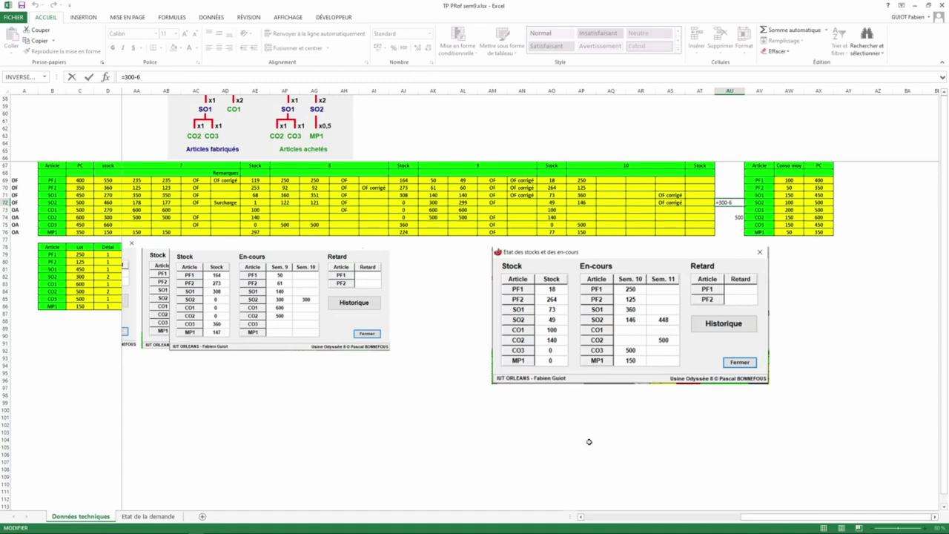
type("+154")
key("Return")
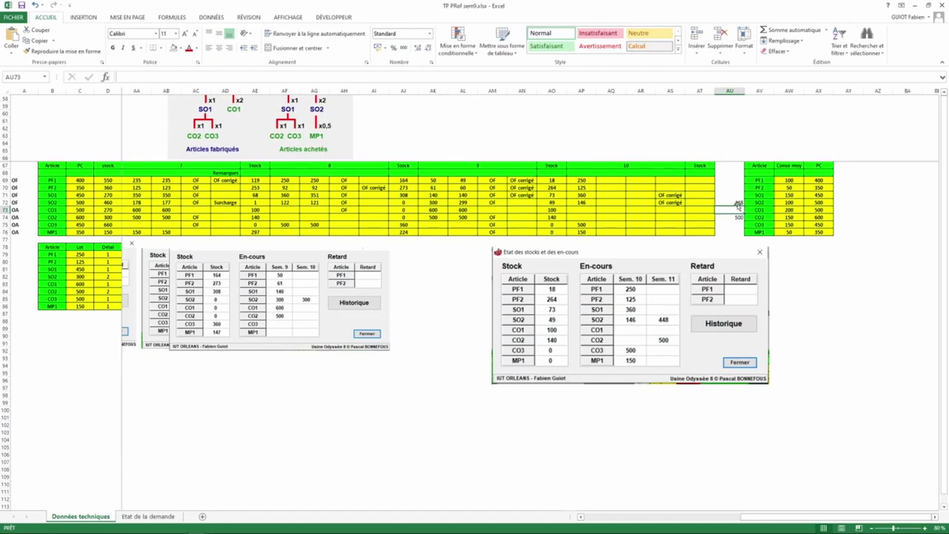
- Move the week 10 stock status capture next to the earlier captures beneath the planning table
left_click(678, 203)
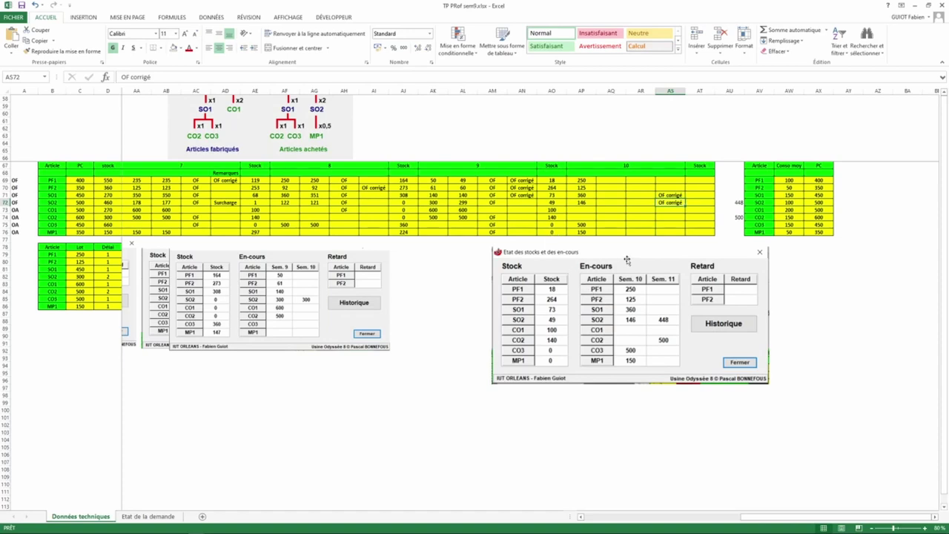
left_click_drag(636, 255, 420, 247)
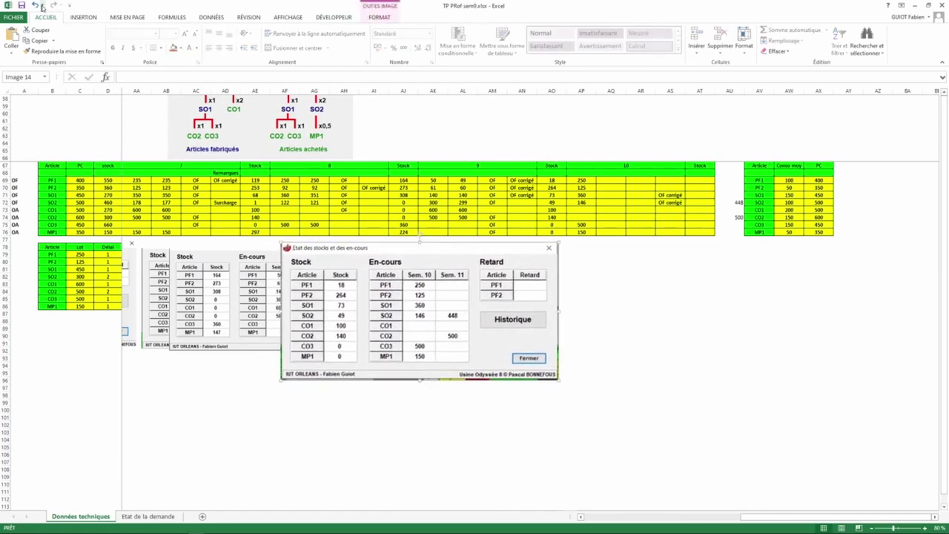
- Save a copy of the workbook as TP PRof sem10.xlsx in the TP Prof folder
left_click(15, 18)
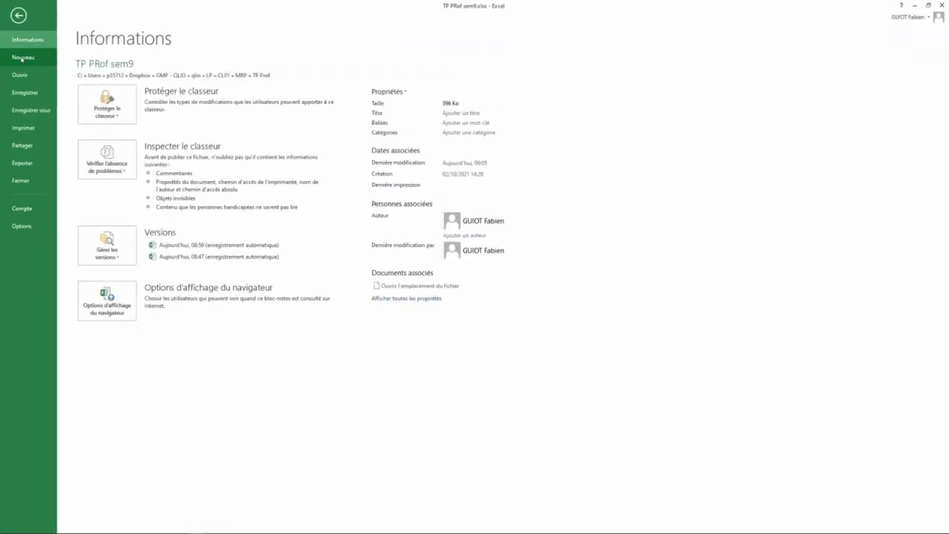
left_click(33, 110)
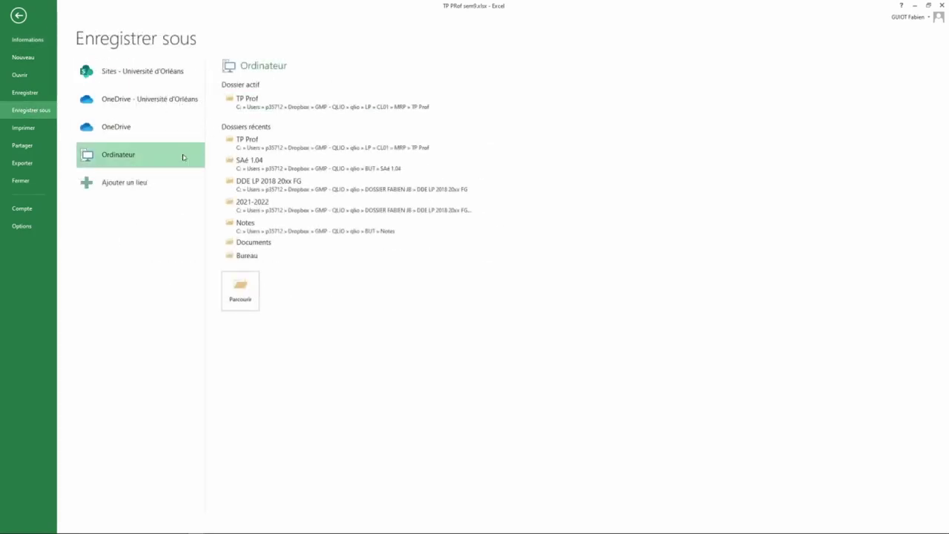
left_click(315, 157)
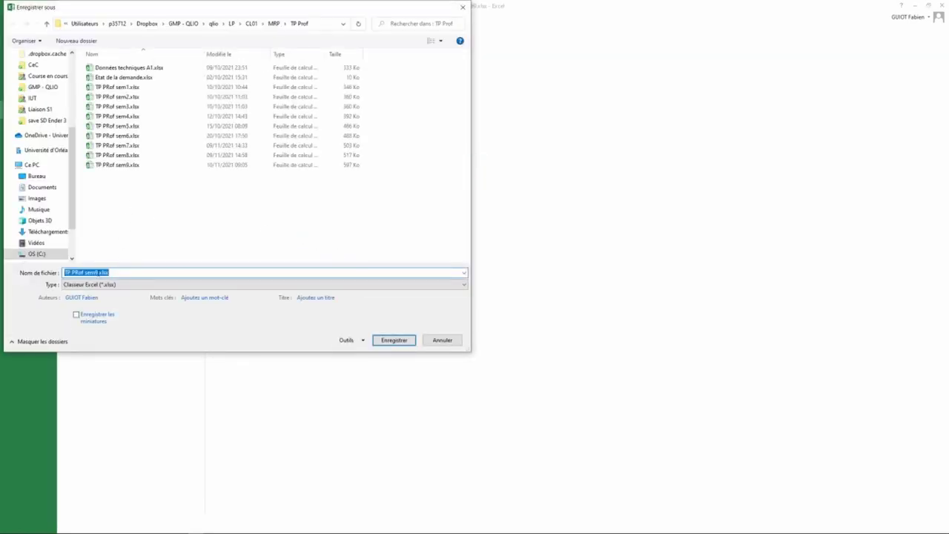
left_click(99, 272)
key("BackSpace")
type("1")
key("ctrl+a")
key("Escape")
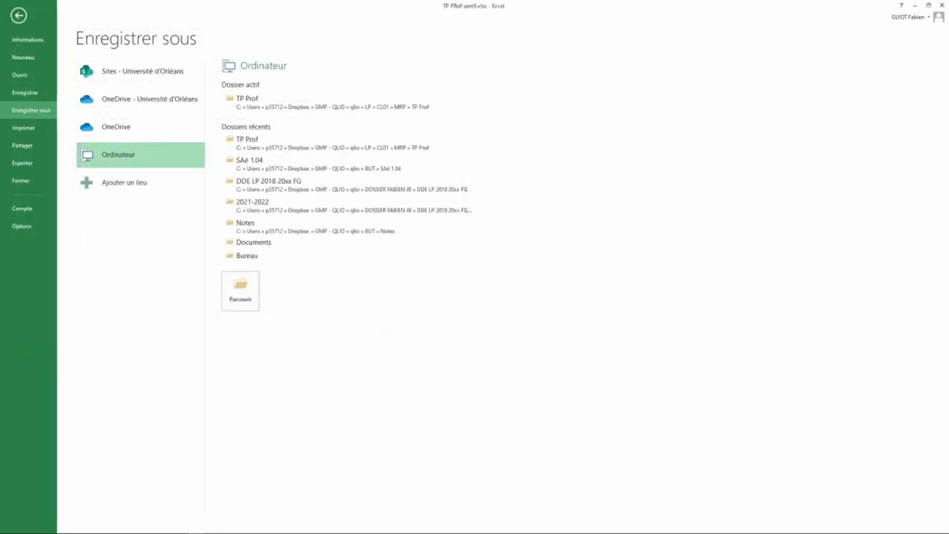
- Switch to Usine Odyssée and save the simulation under the new file name TP Prof sem10.usine8
key("alt+Tab")
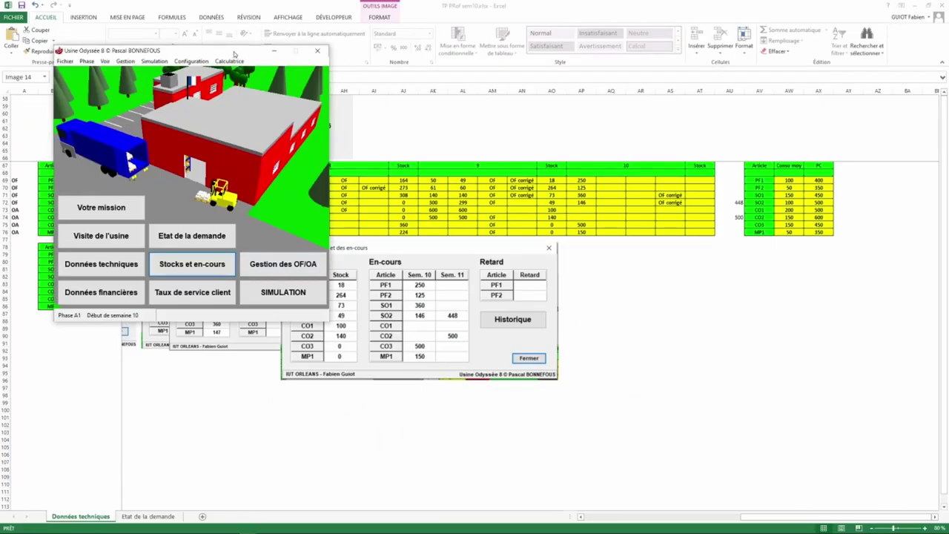
left_click_drag(234, 54, 269, 123)
left_click(99, 130)
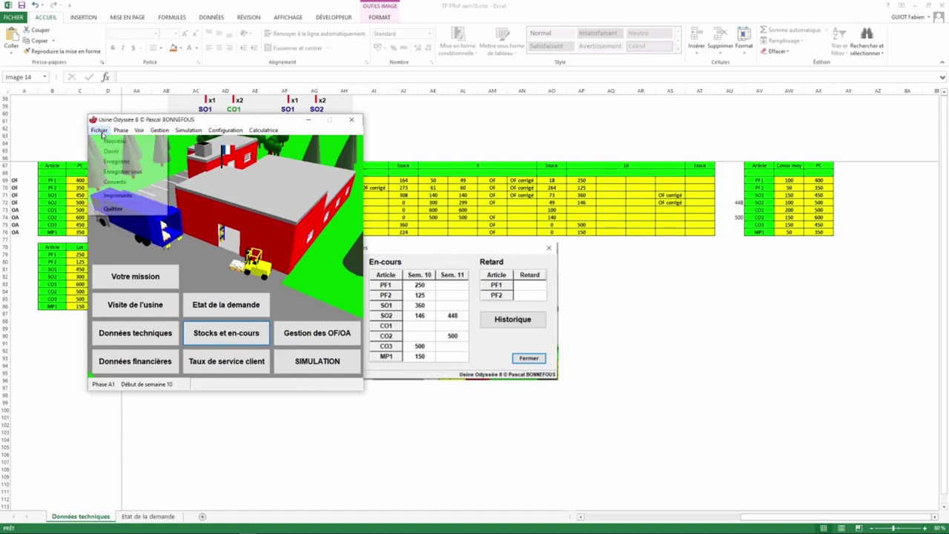
left_click(112, 172)
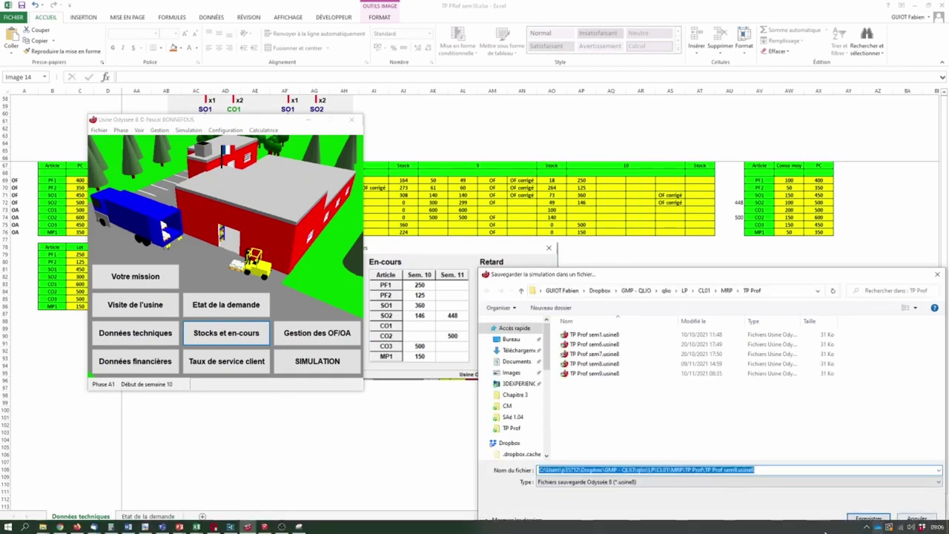
left_click(738, 470)
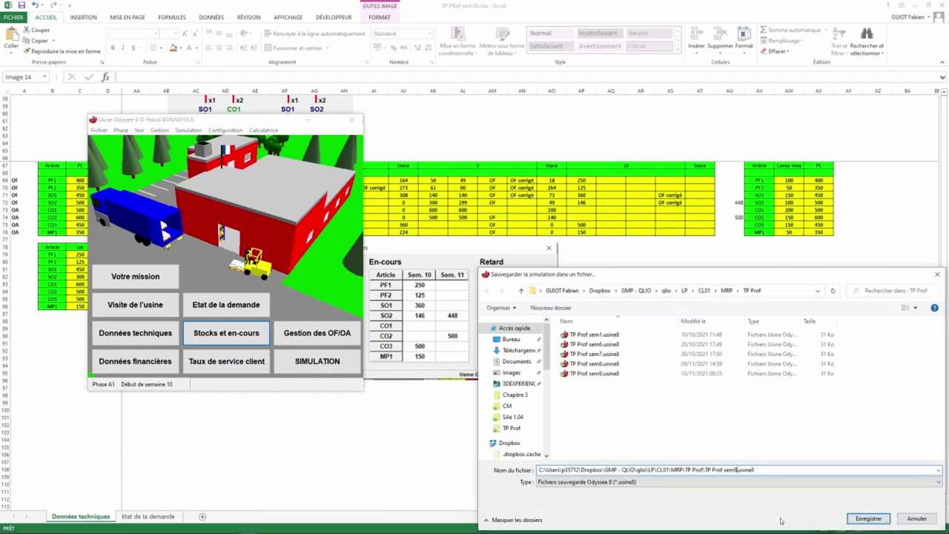
key("BackSpace")
type("10")
key("Return")
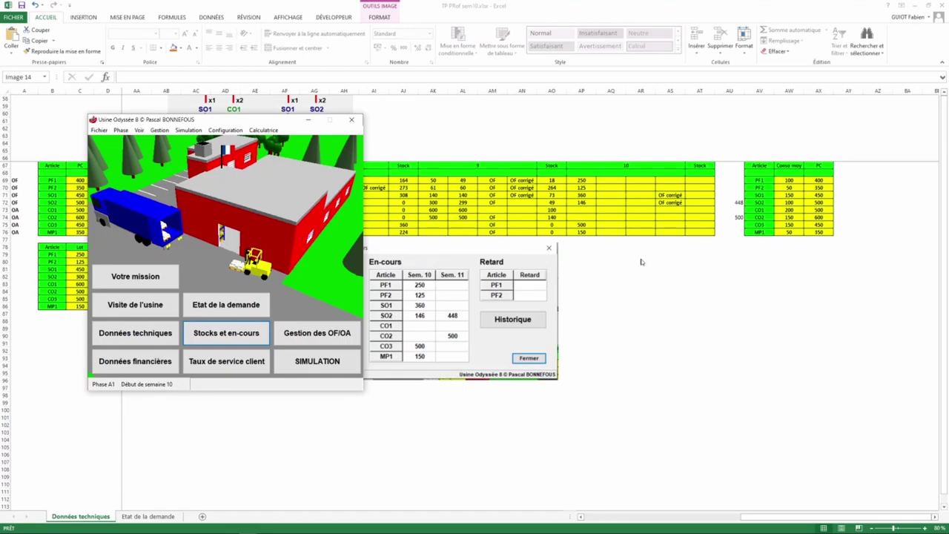
- Return to Excel and mark week 10 orders with OF for PF1 in AR69 and SO1 in AR71
left_click(552, 180)
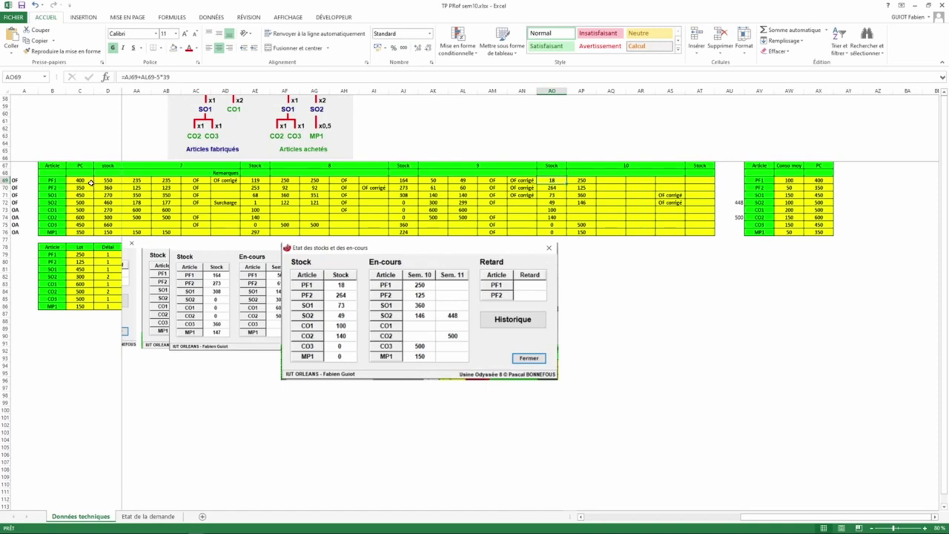
left_click(642, 180)
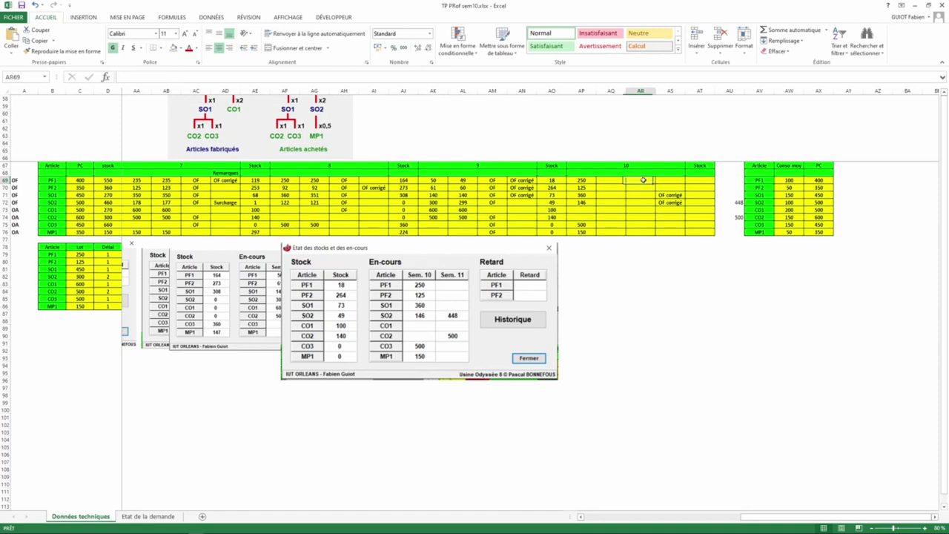
type("OF")
key("Return")
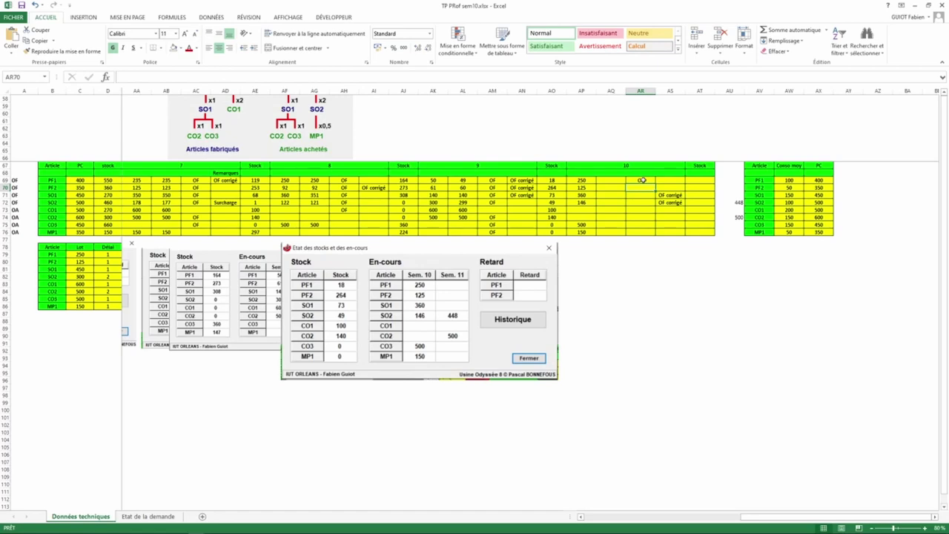
key("Return")
type("OF")
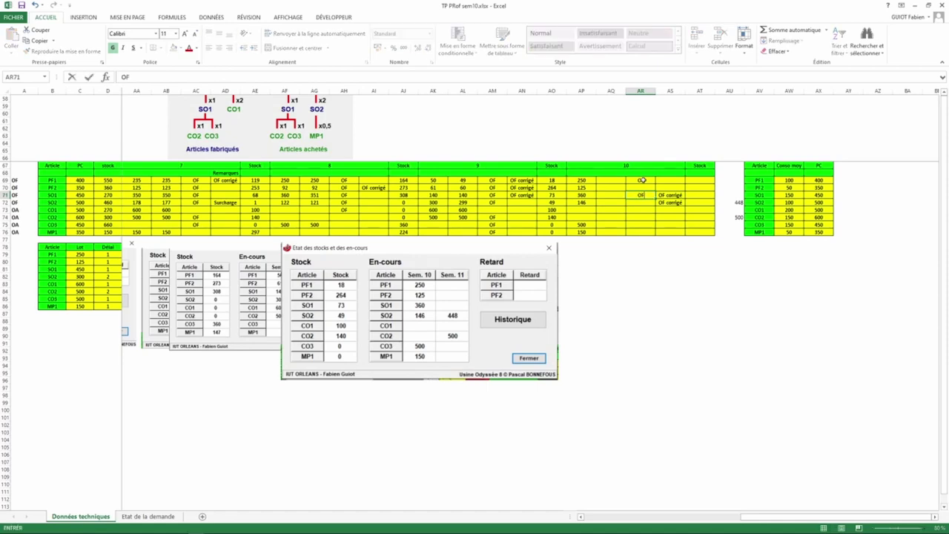
key("Return")
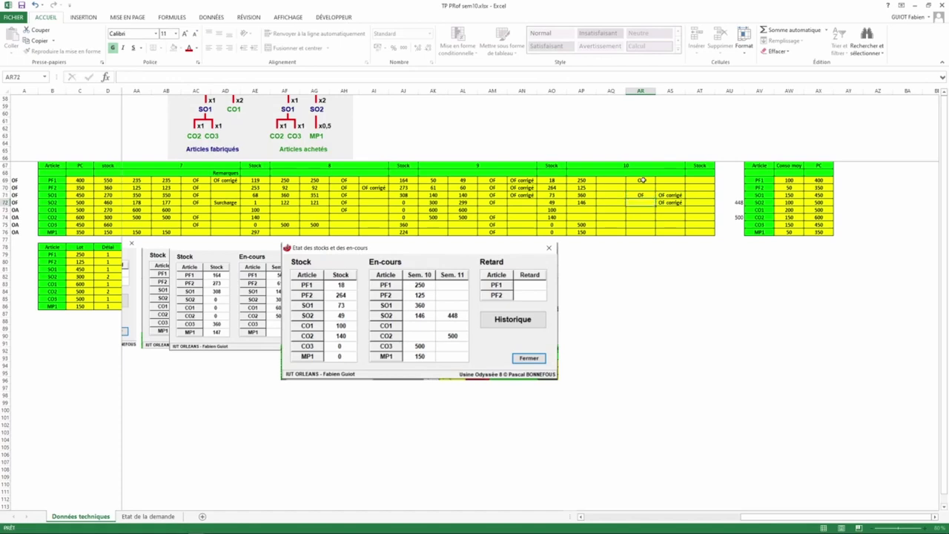
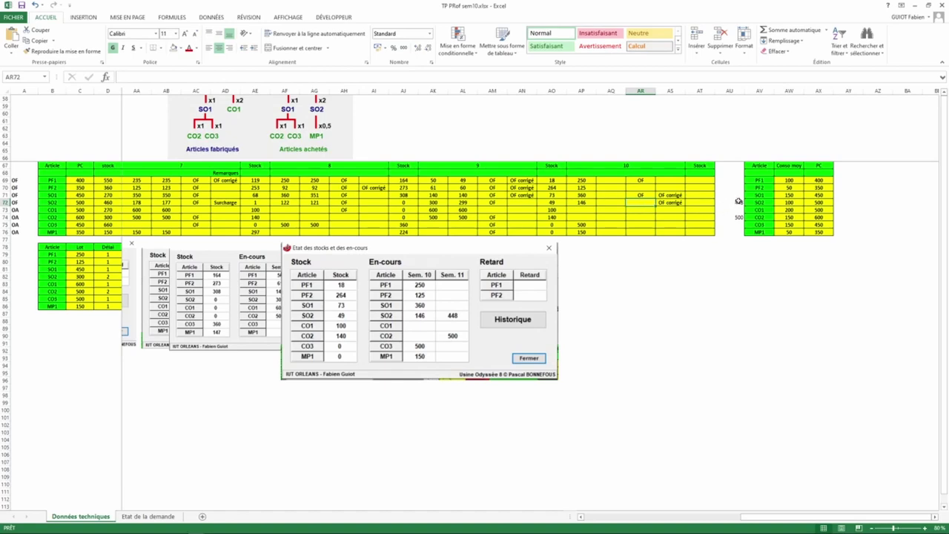
- Mark week 10 orders with OF for CO1 in AR73 and CO2 in AR74
left_click(645, 210)
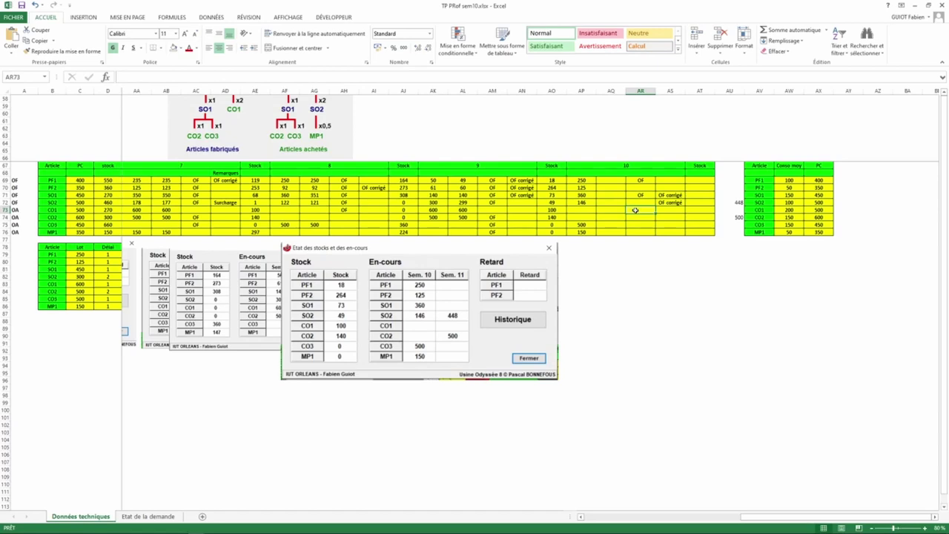
left_click(560, 212)
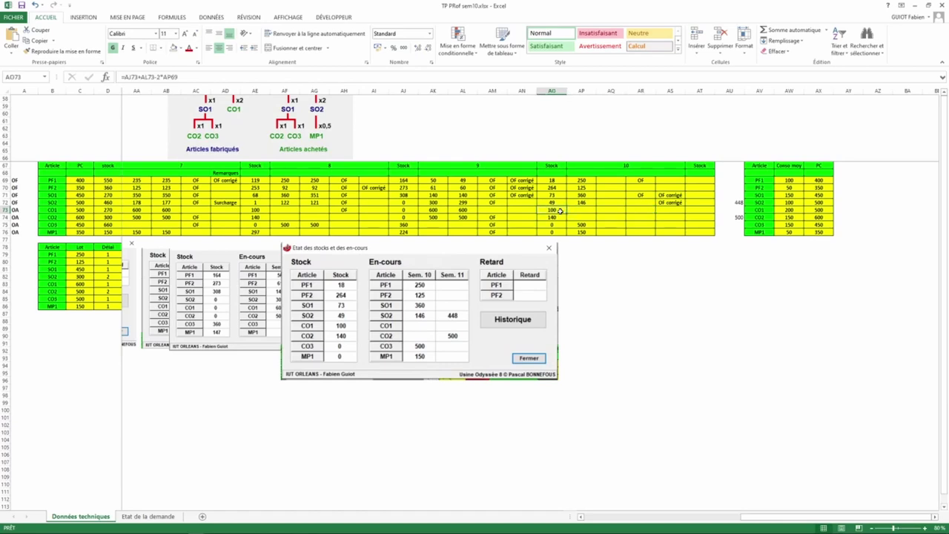
left_click(641, 209)
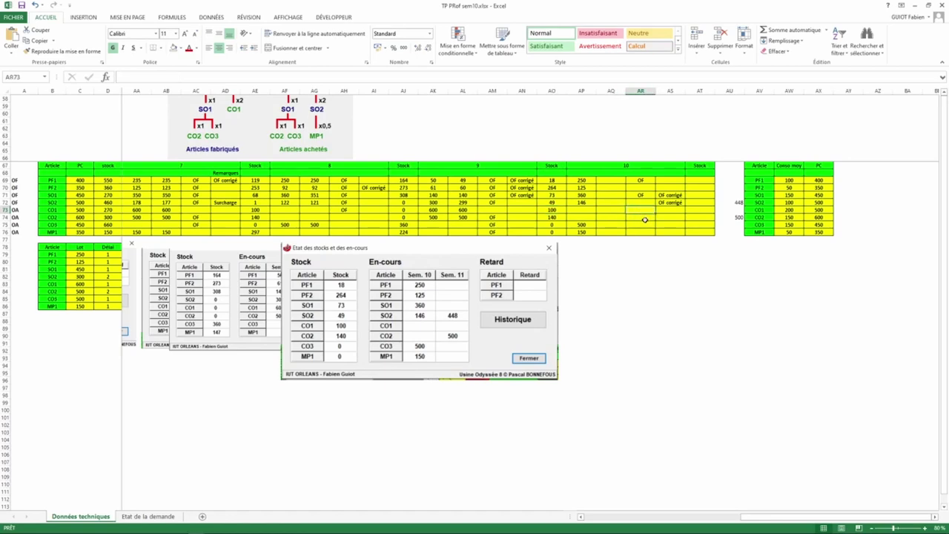
type("OG")
key("BackSpace")
type("F")
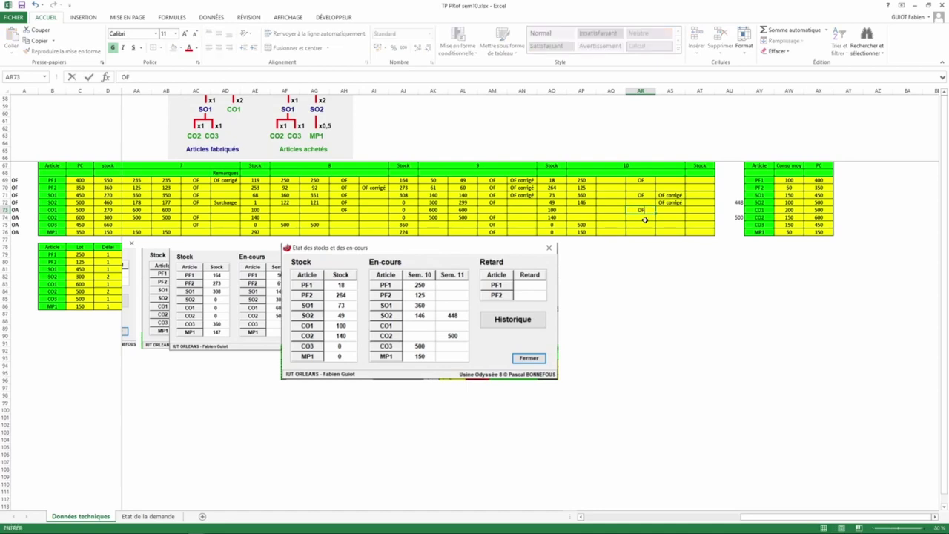
key("Return")
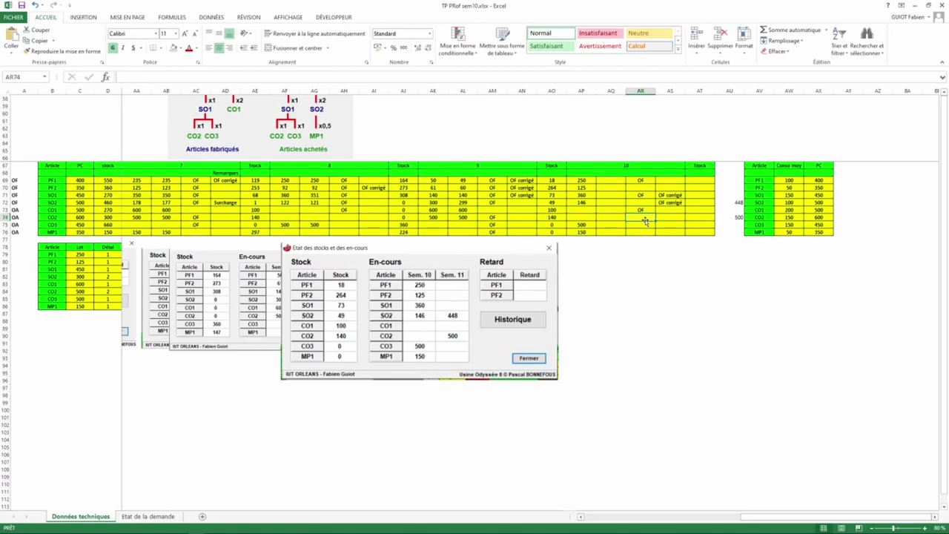
type("OF")
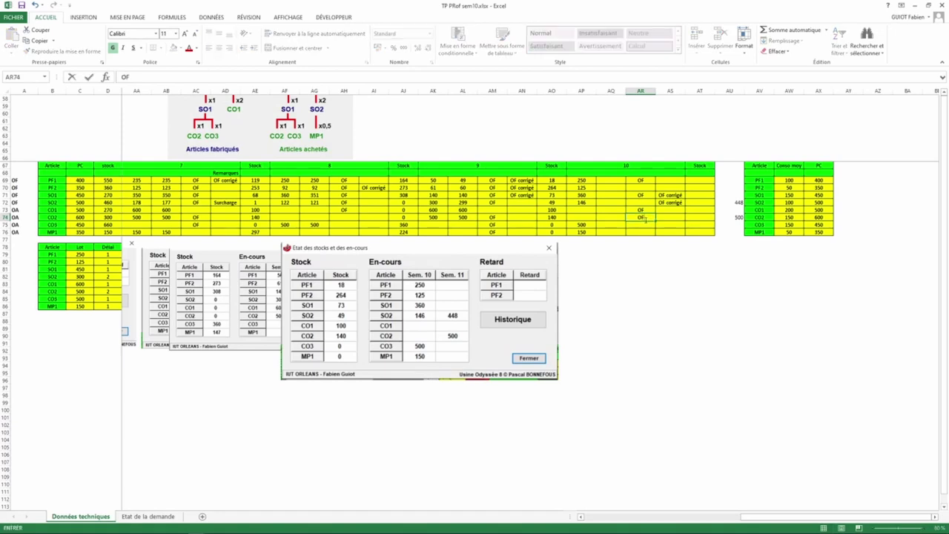
key("Return")
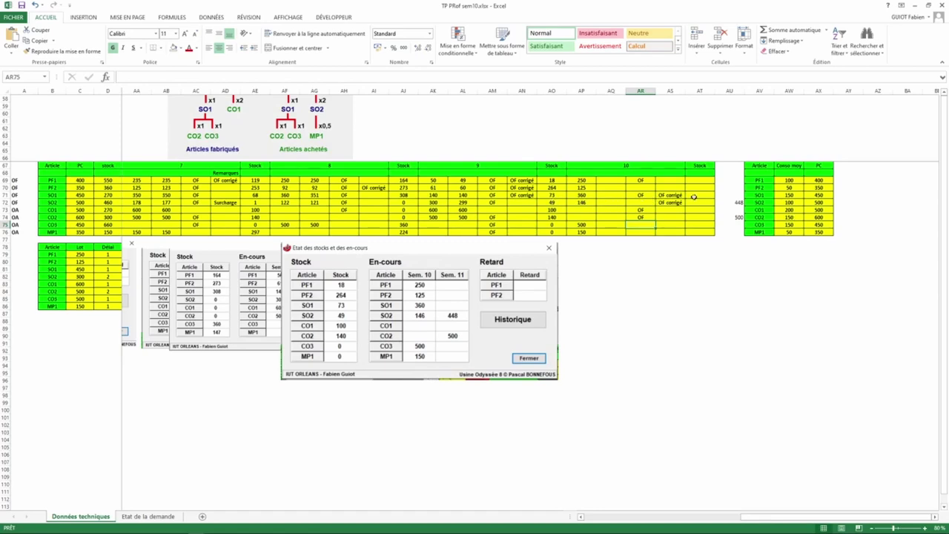
- Check the purchased articles' stocks and receipts against their reorder points, and mark MP1 with OF in AR76
left_click(553, 210)
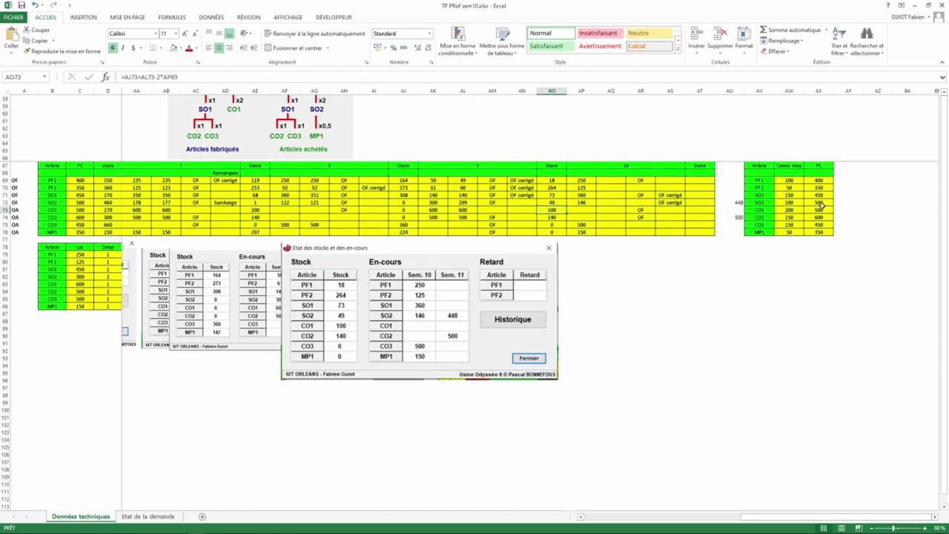
left_click(557, 217)
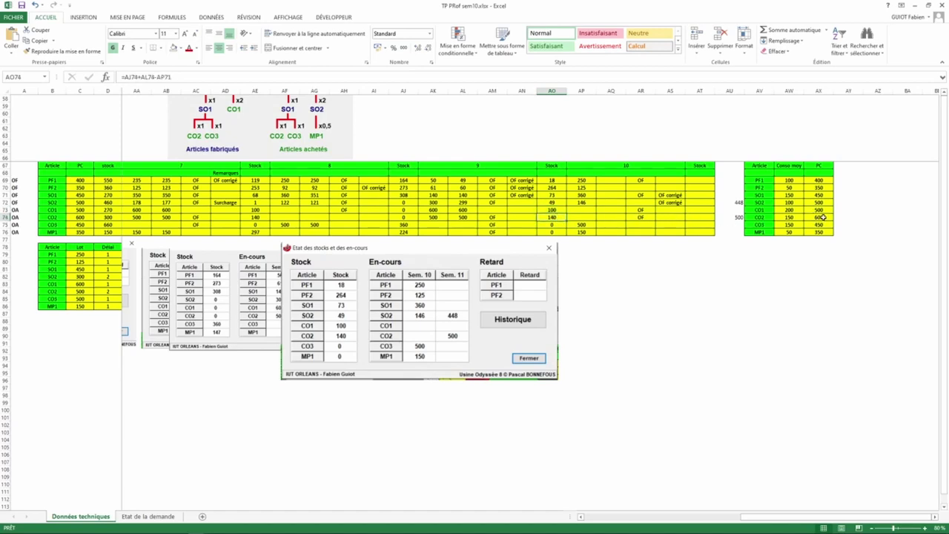
left_click(560, 225)
left_click(578, 224)
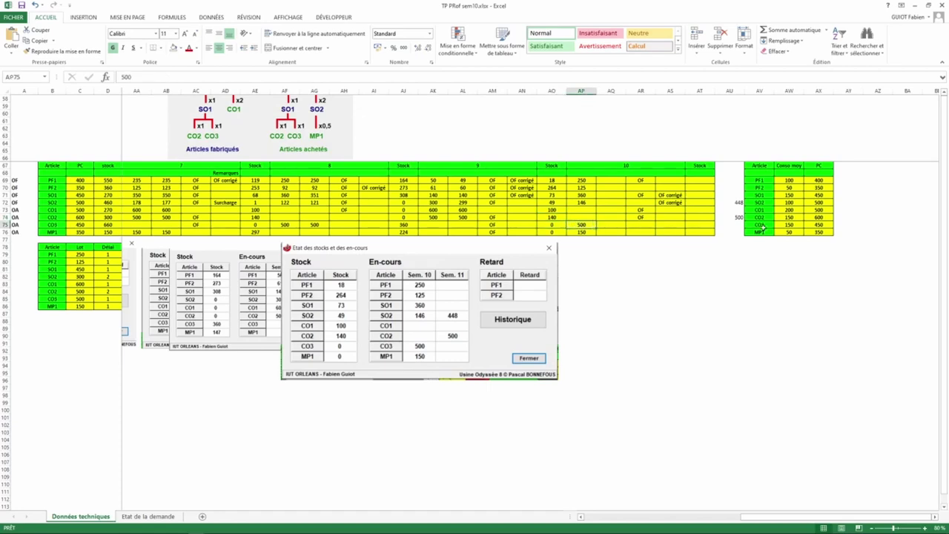
left_click(582, 233)
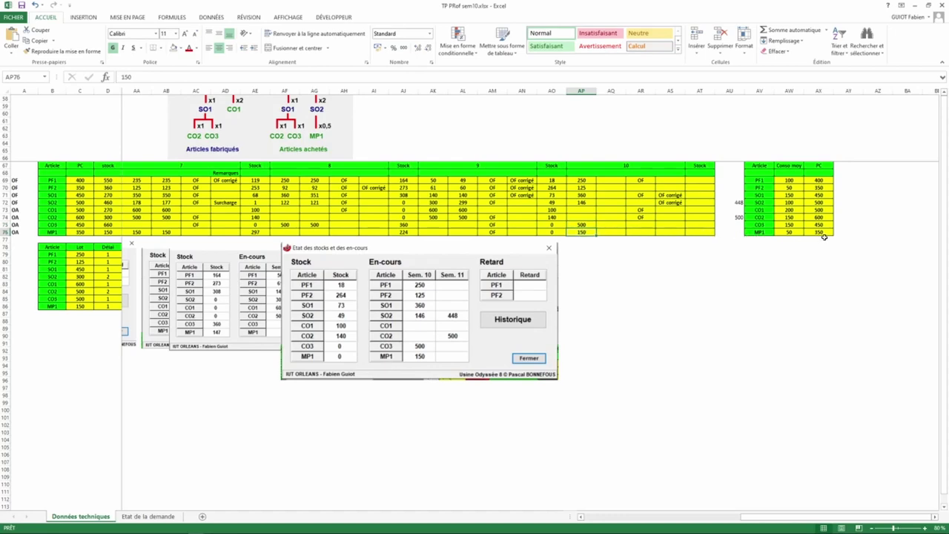
left_click(642, 233)
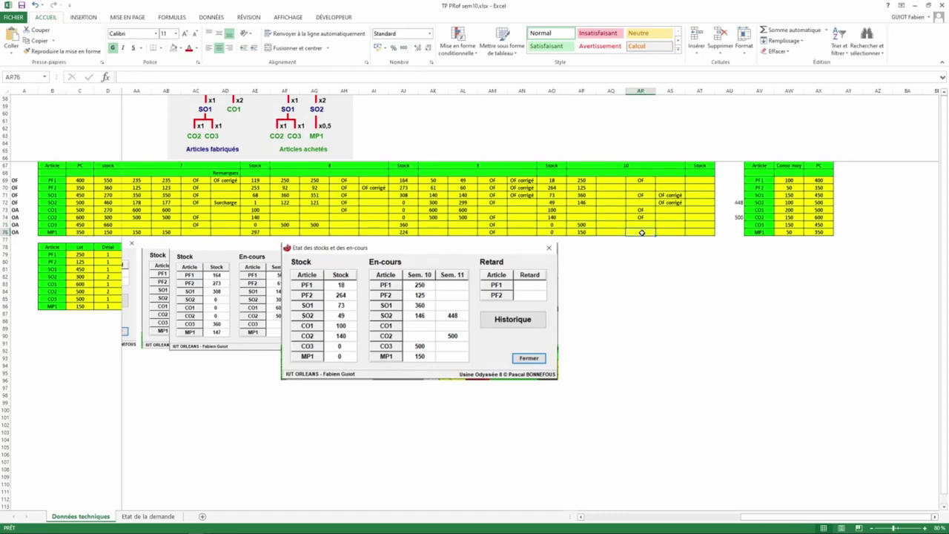
type("OF")
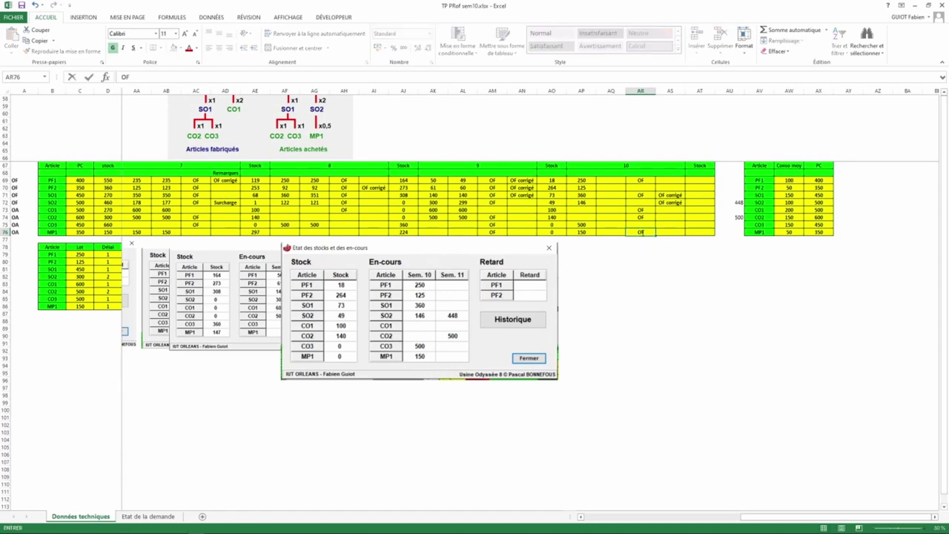
left_click(645, 181)
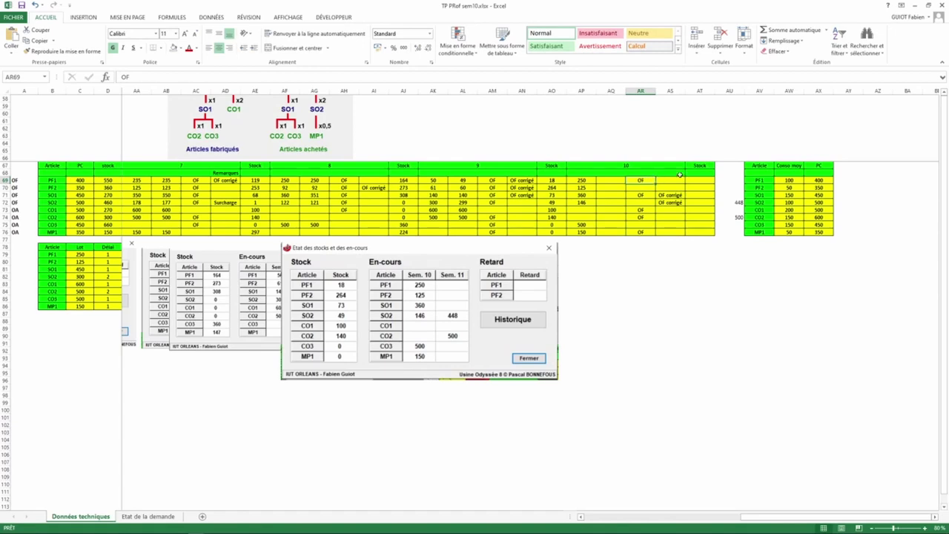
- Enter the week 10 order quantities 250 for PF1 in AU69 and 450 for SO1 in AU71
left_click(729, 182)
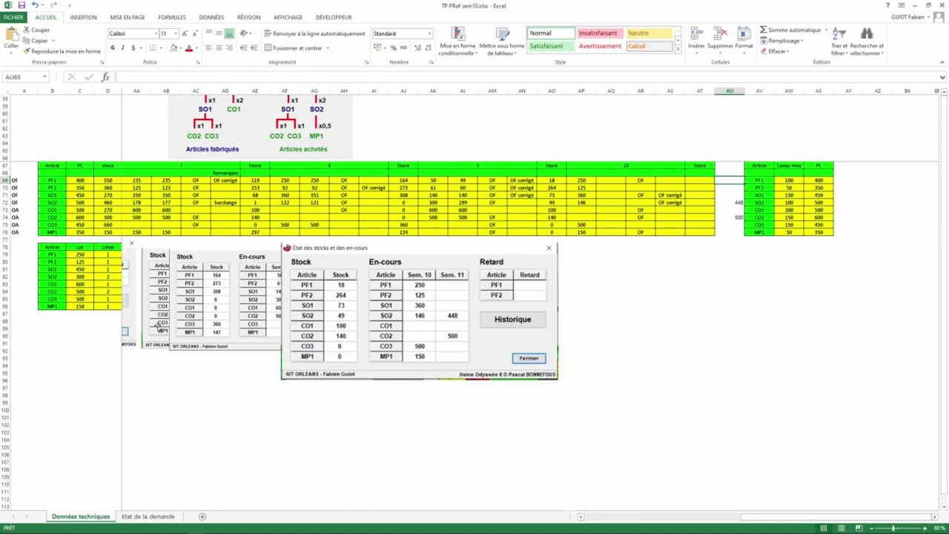
type("25")
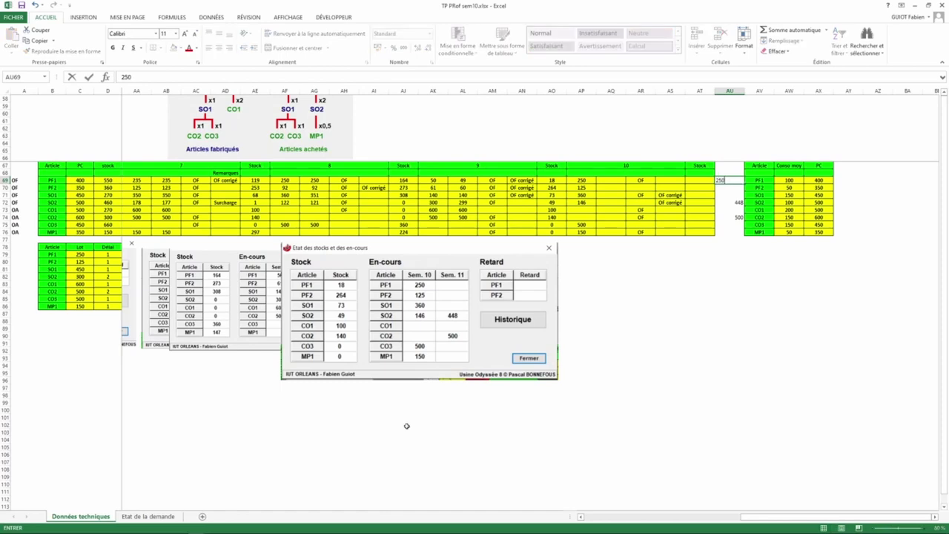
type("0")
key("Return")
key("Return")
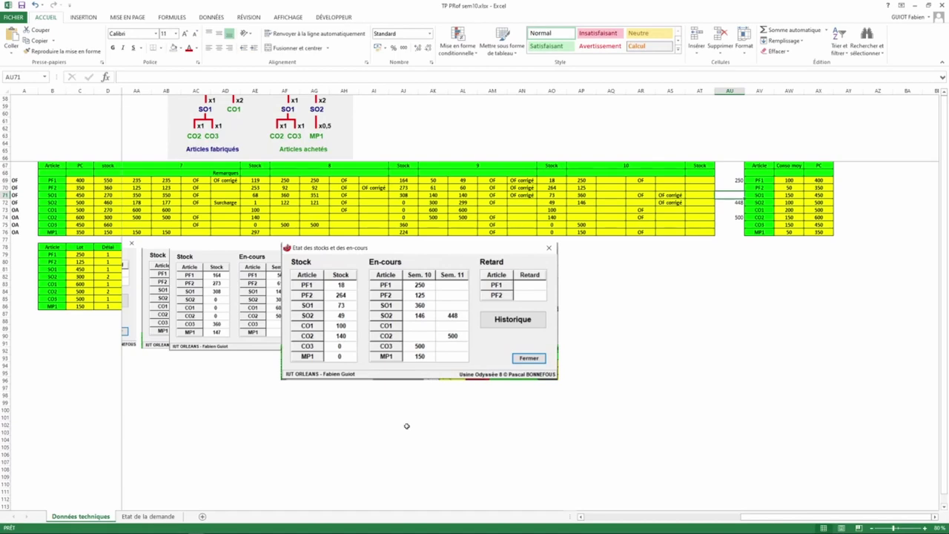
type("450")
key("Return")
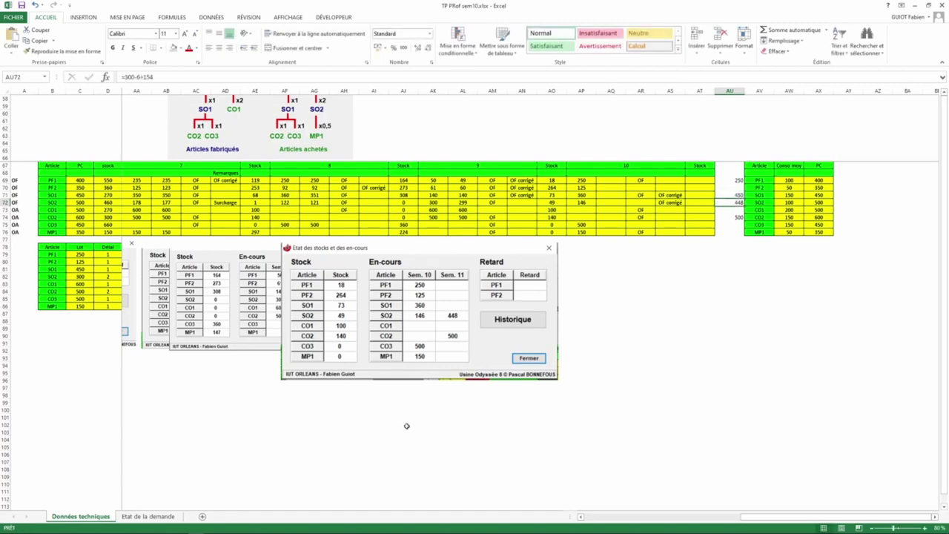
- Enter the CO1 order quantity 600 in AU73, keeping the existing SO2 and CO2 entries
key("Return")
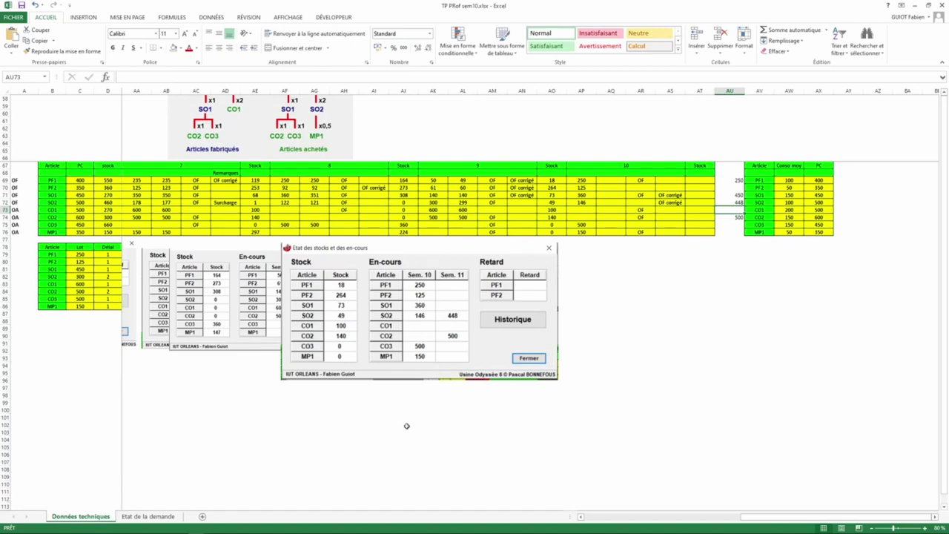
type("600")
key("Return")
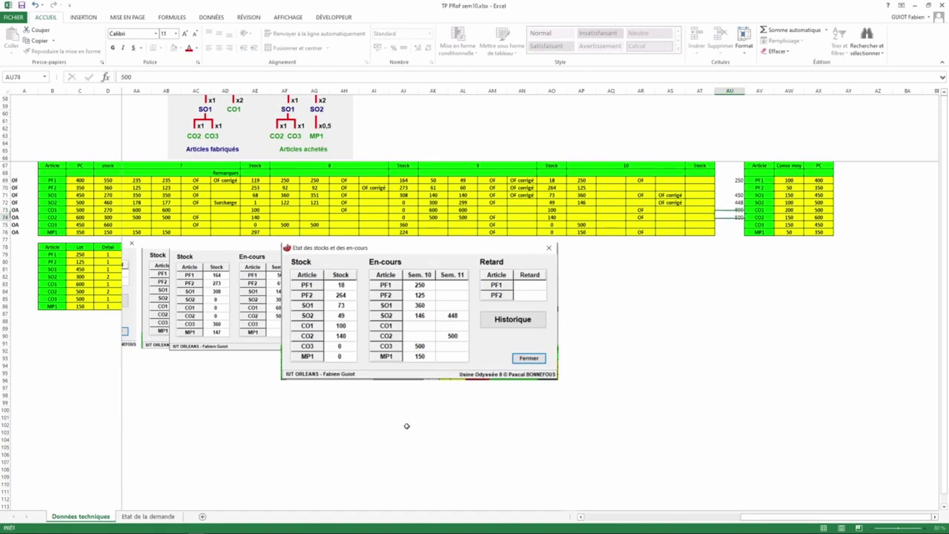
key("Return")
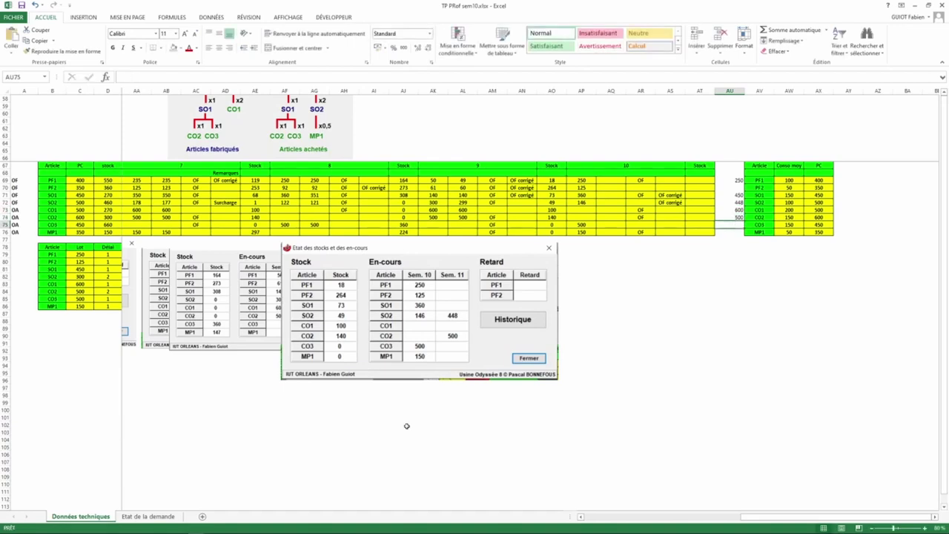
key("Return")
key("Up")
key("Up")
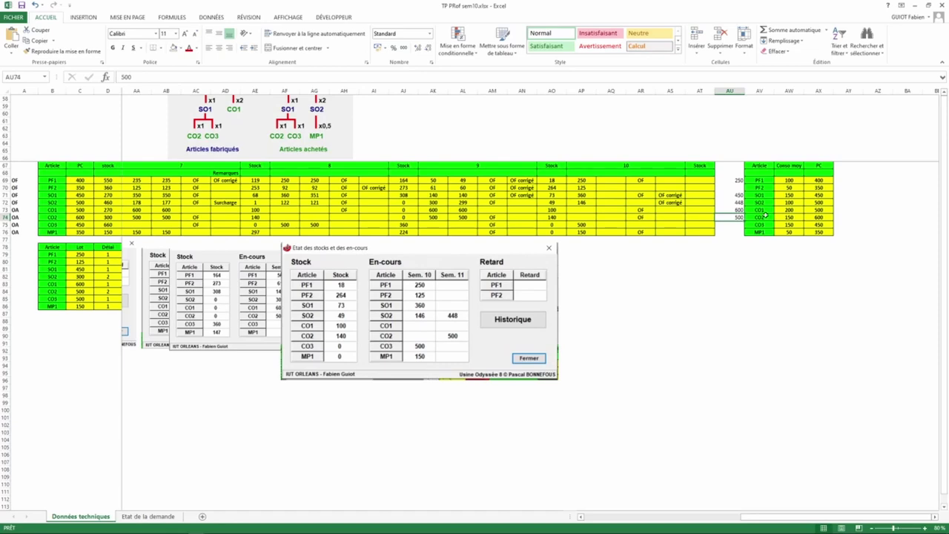
left_click(888, 213)
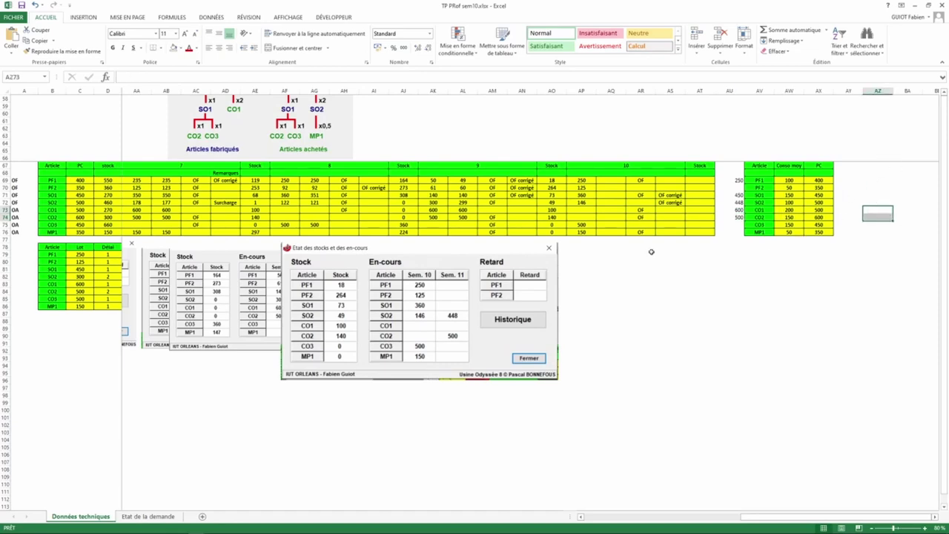
left_click(730, 232)
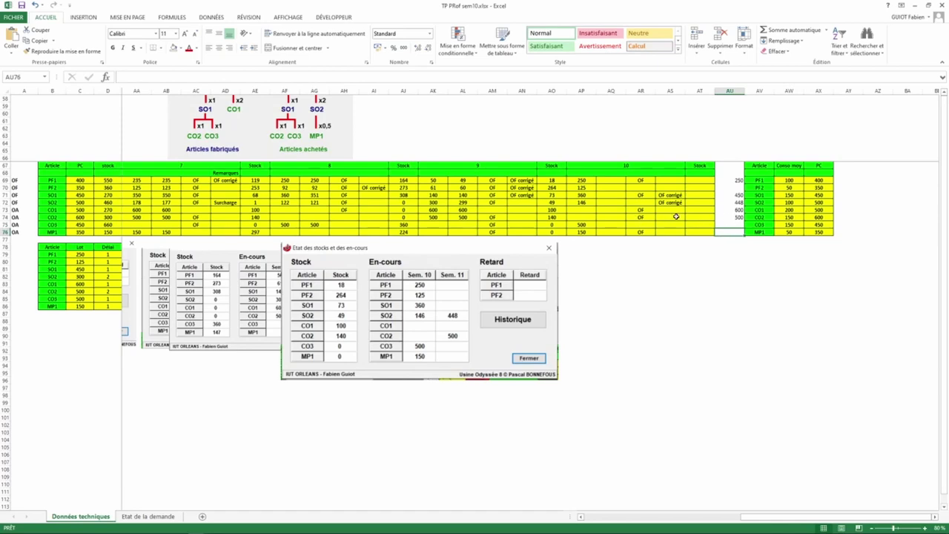
left_click(643, 217)
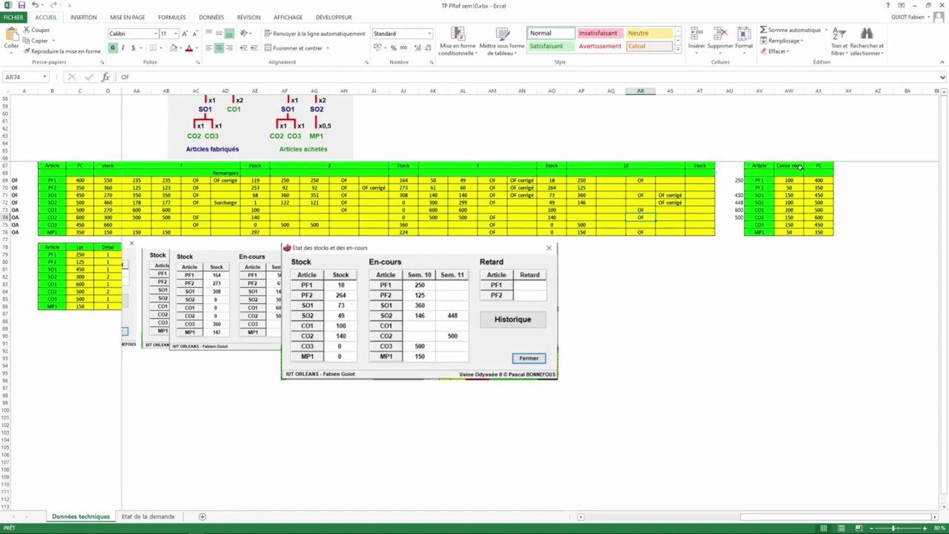
- Note the CO2 lot quantity of 500 in AZ74, beside the consumption table
left_click(847, 168)
left_click(875, 166)
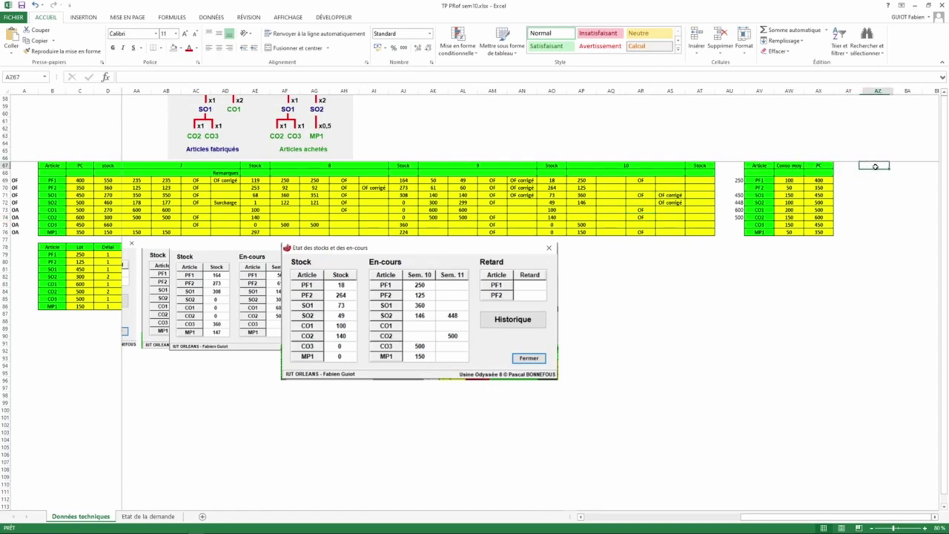
left_click(883, 217)
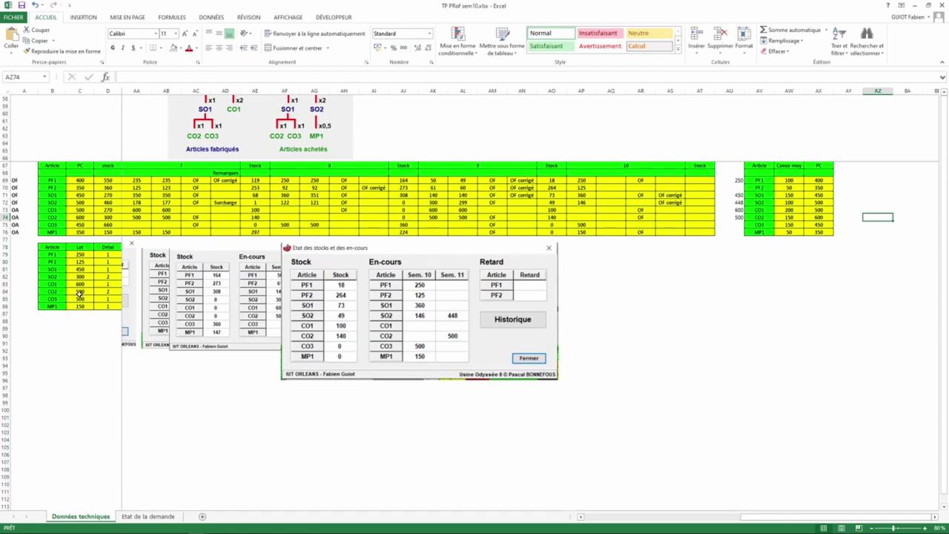
type("500")
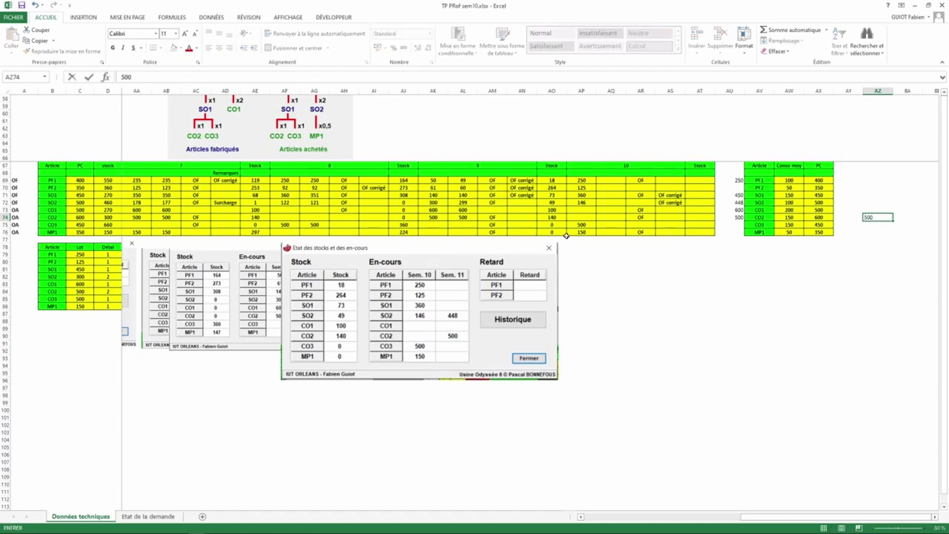
key("Return")
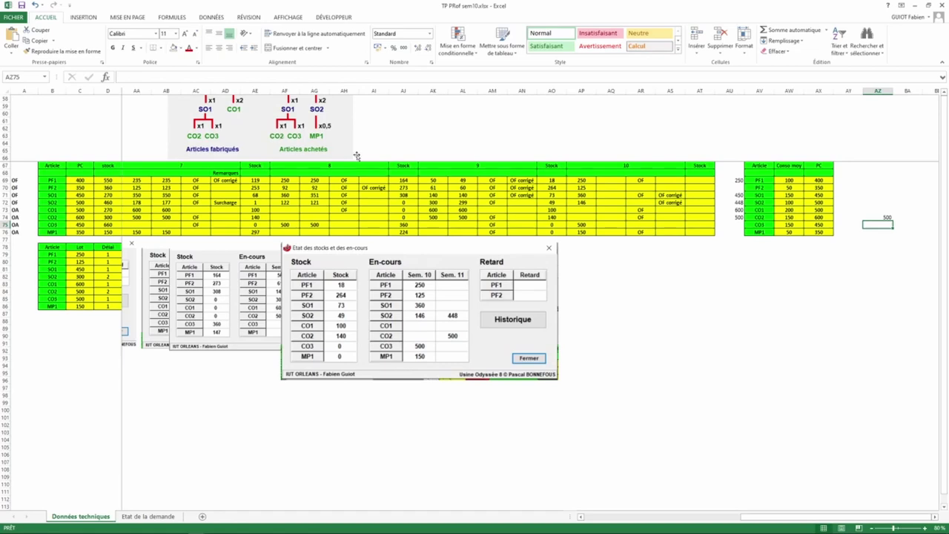
left_click(880, 217)
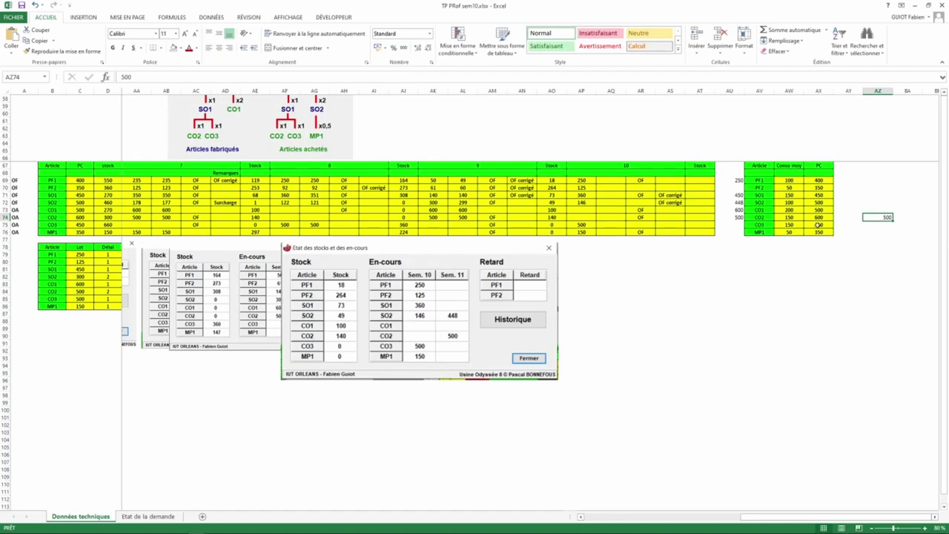
- Enter the MP1 order quantity 150 in AU76
left_click(730, 232)
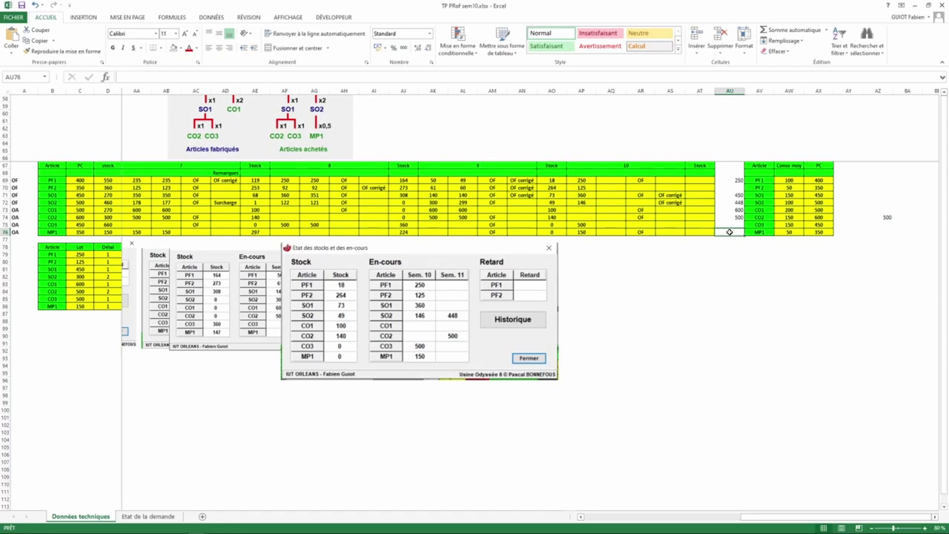
type("150")
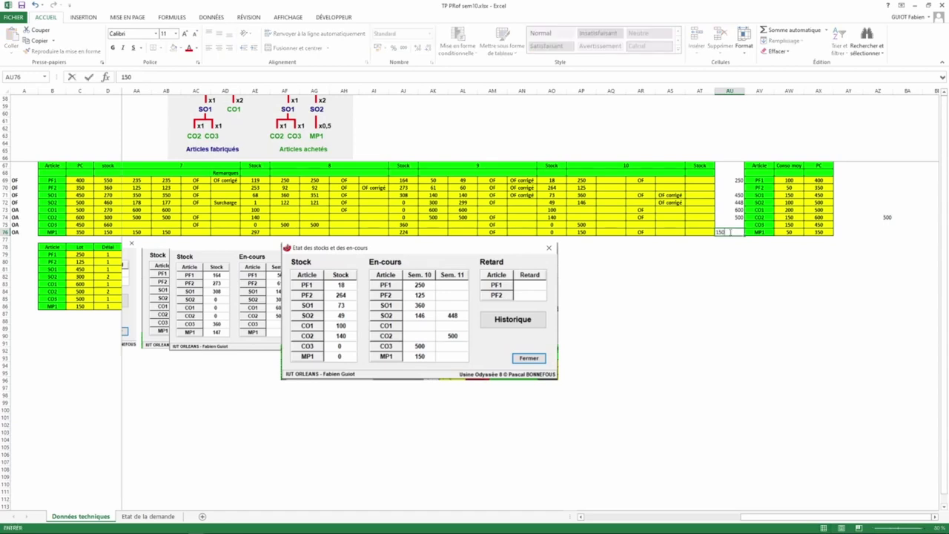
key("Return")
left_click(736, 255)
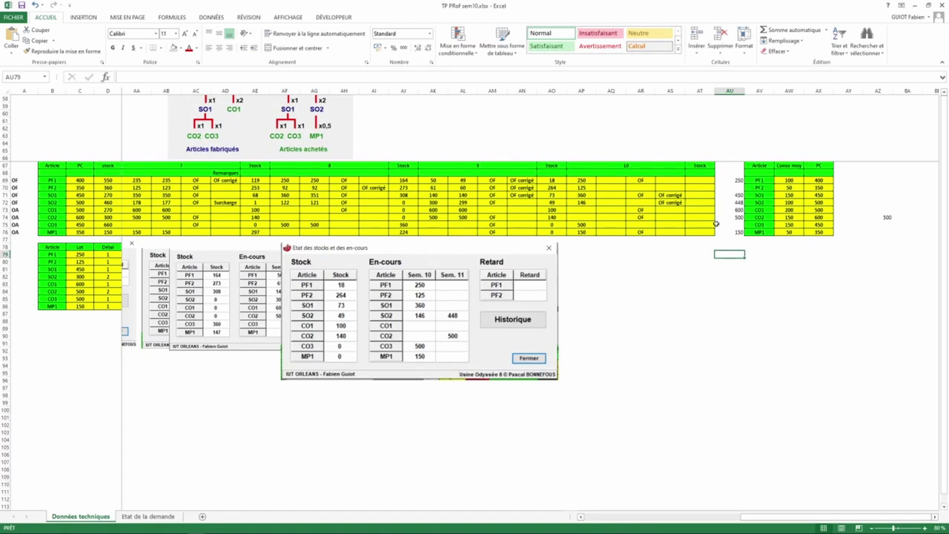
- Copy the week 9 stock formulas from AO69:AO76 into the week 10 stock column, AT69:AT76
left_click_drag(556, 179, 559, 229)
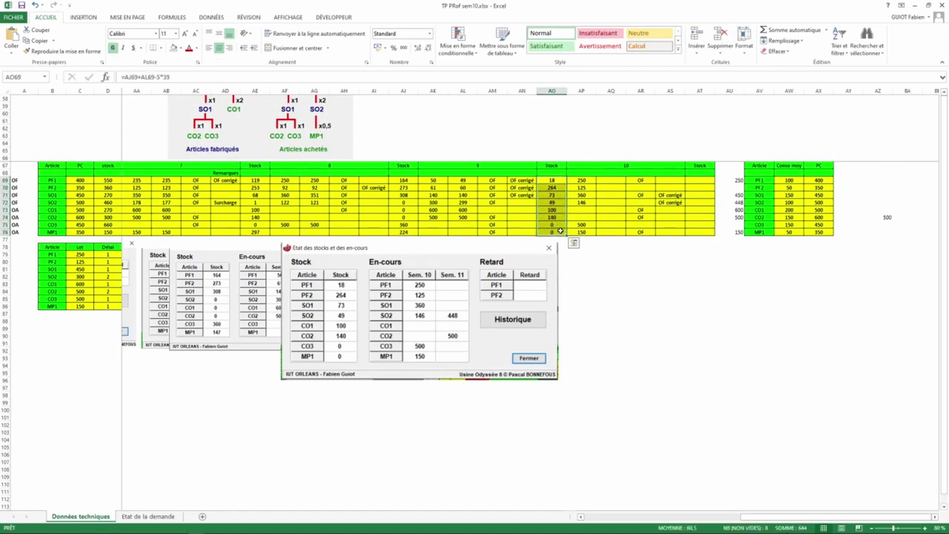
key("ctrl+c")
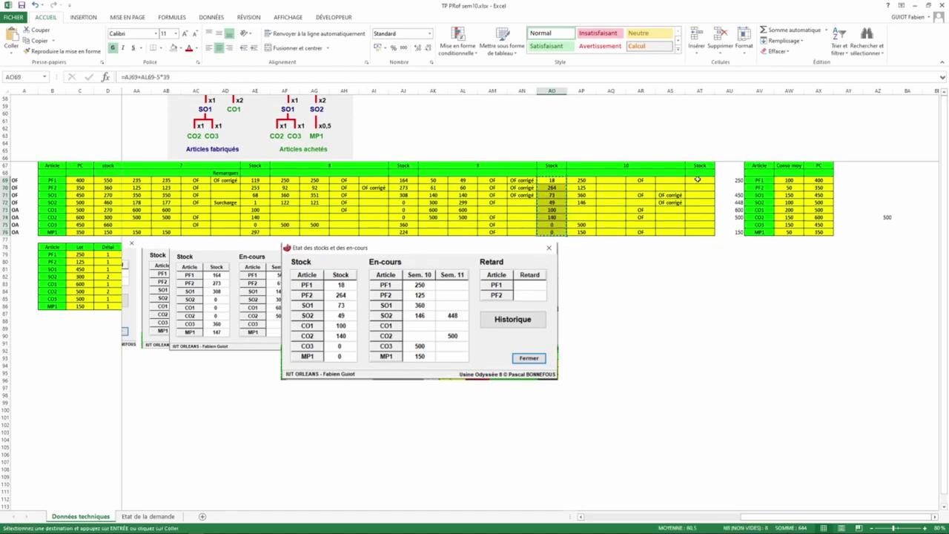
left_click(697, 179)
left_click_drag(697, 179, 700, 231)
key("ctrl+v")
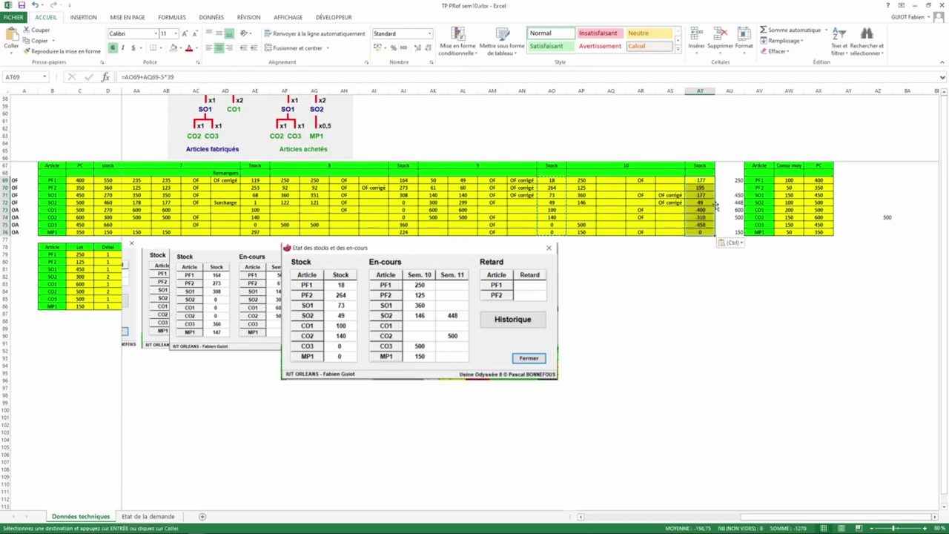
- Check the copied week 10 stock formulas of PF1 in AT69 and SO1 in AT71
left_click(700, 180)
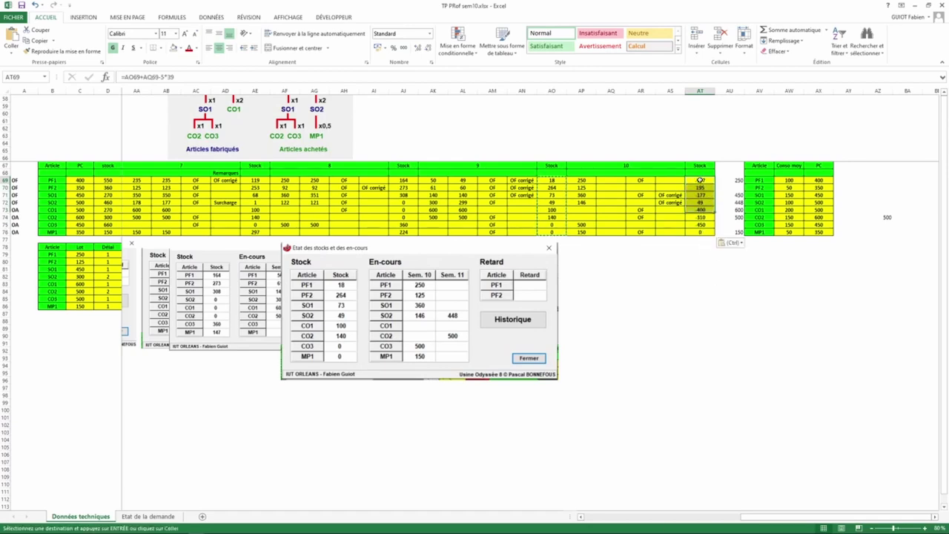
left_click(612, 180)
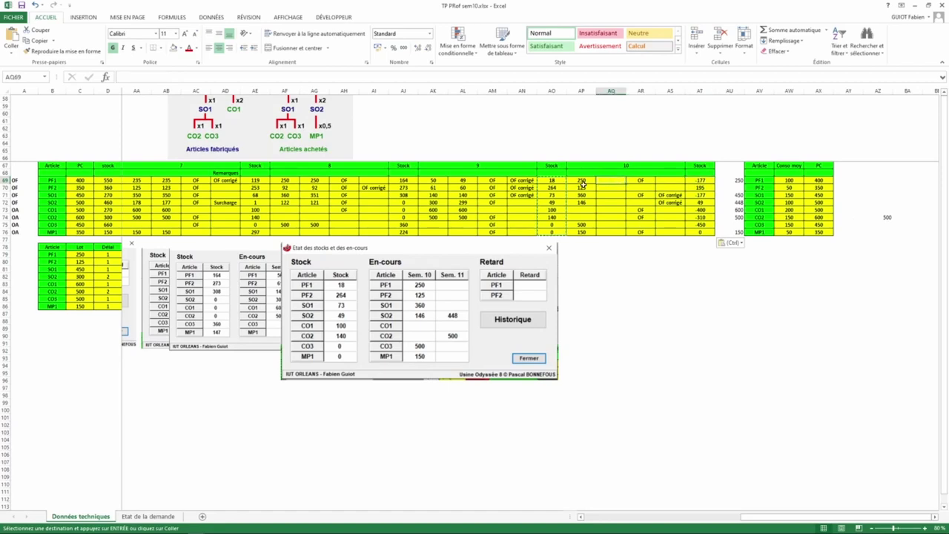
left_click(695, 195)
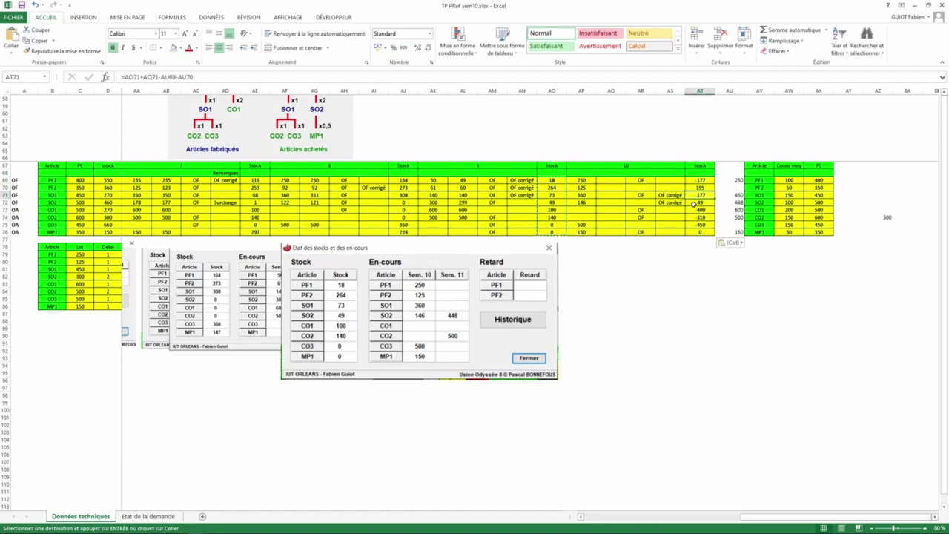
- Try 360 as the SO1 week 10 quantity in AQ71, and clear the cell again
left_click(606, 195)
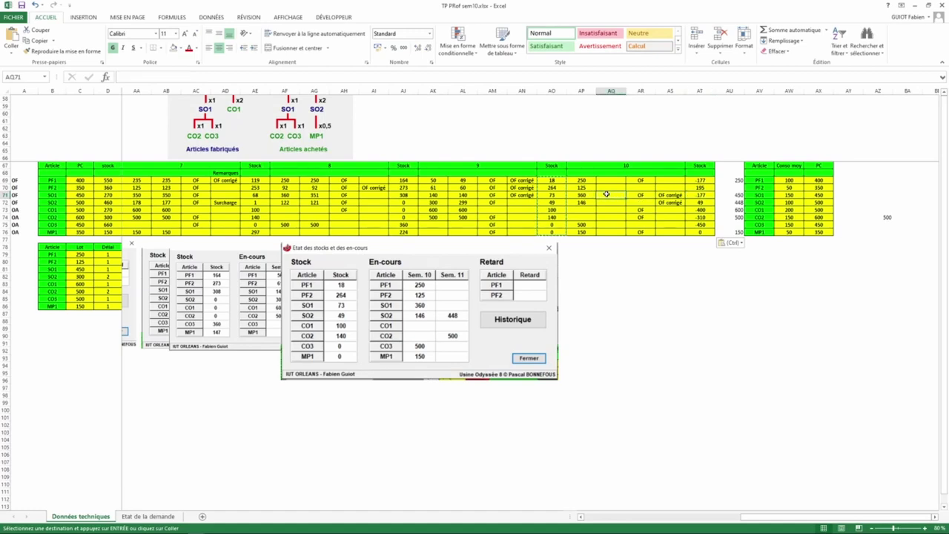
key("Escape")
type("360")
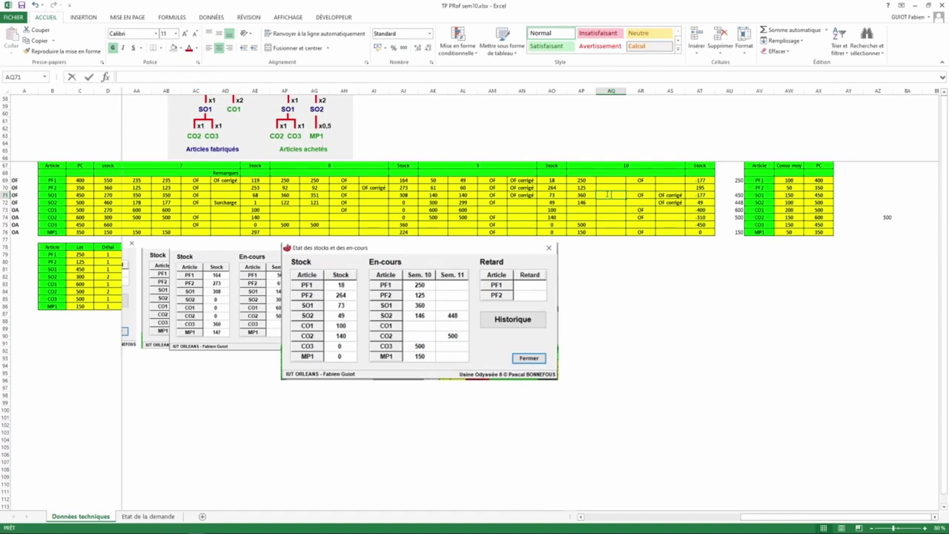
key("Return")
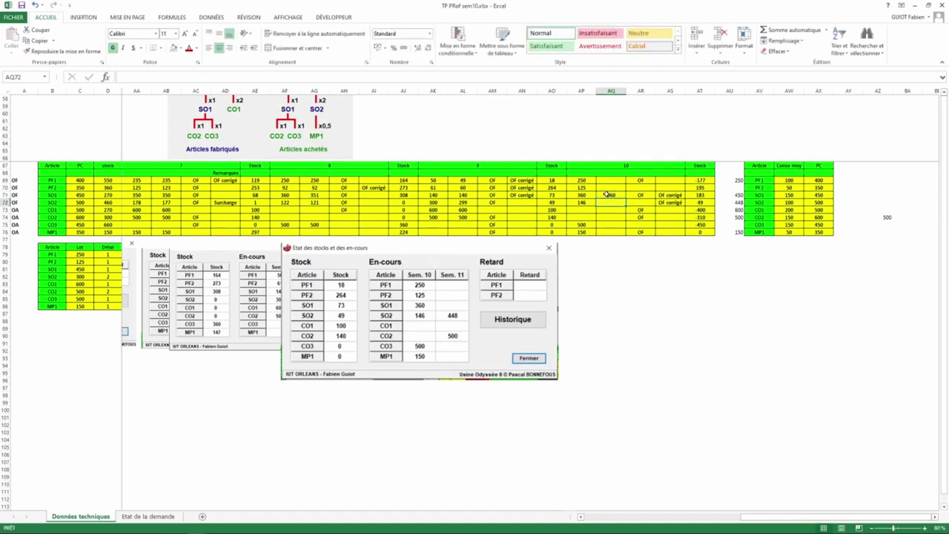
left_click(606, 194)
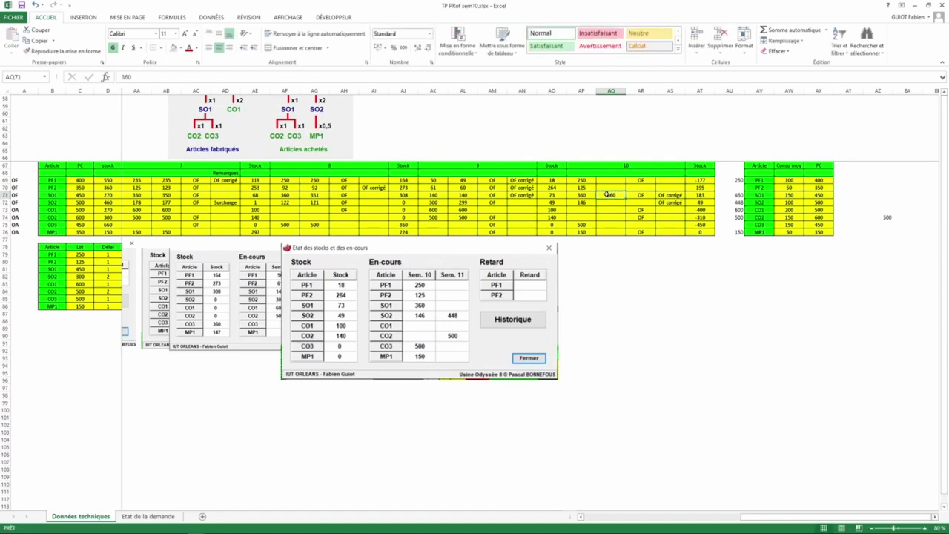
key("Delete")
key("Down")
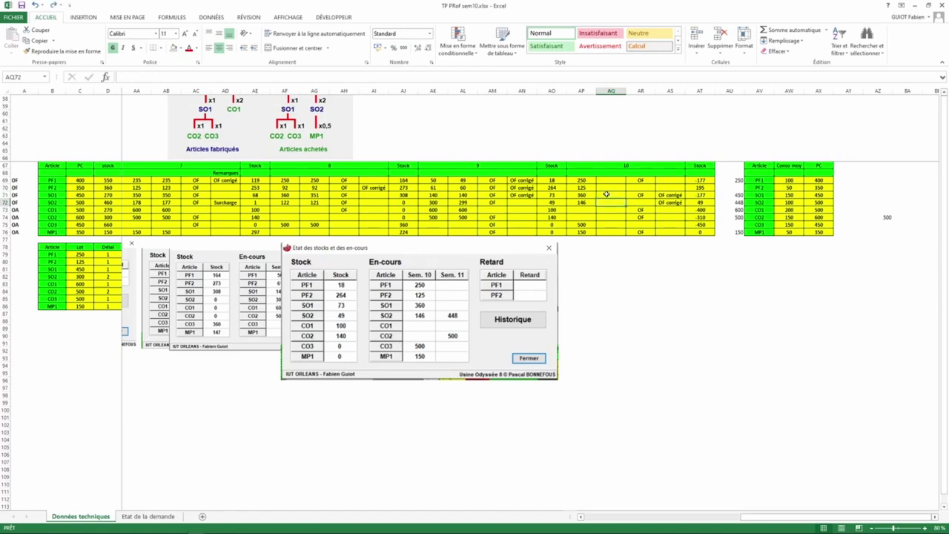
type(".")
key("Escape")
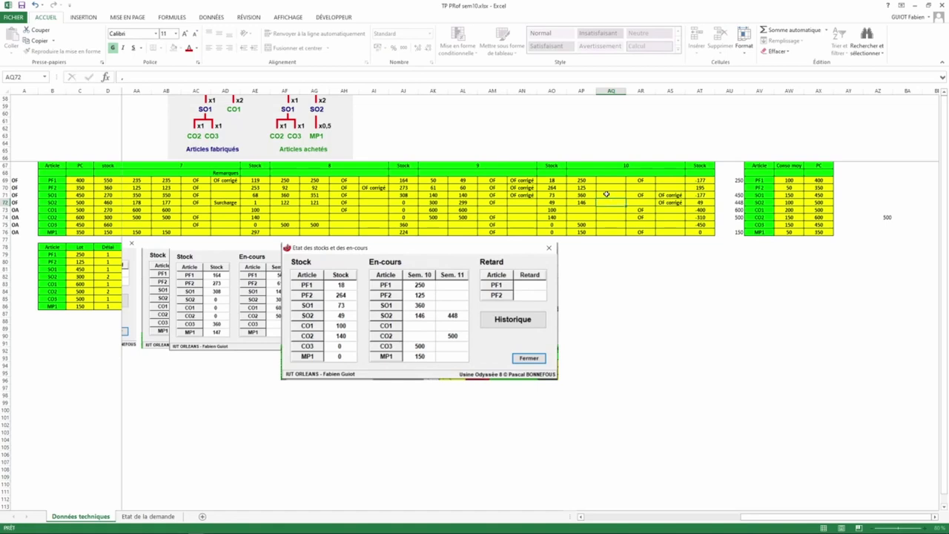
- Check which cells the week 10 stock formula of CO1 in AT73 refers to
key("Down")
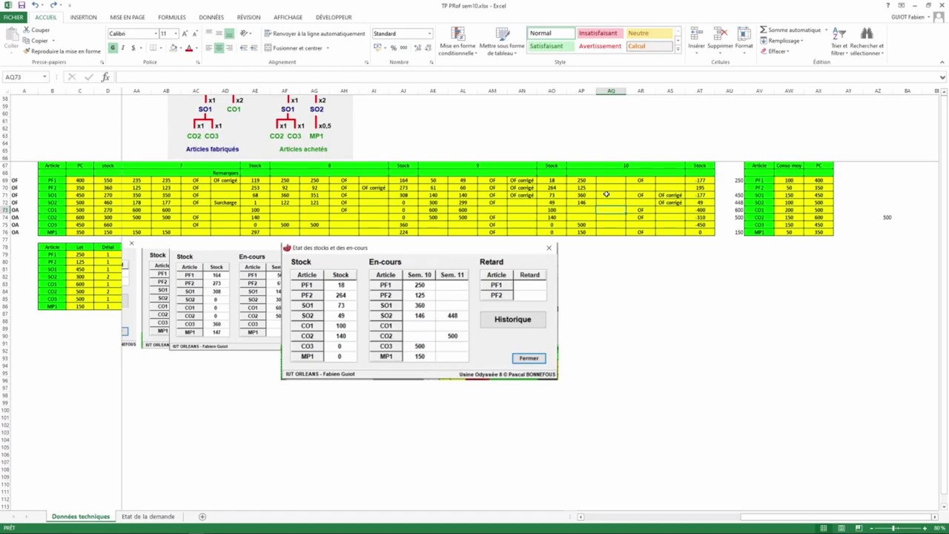
key("Right")
key("Right")
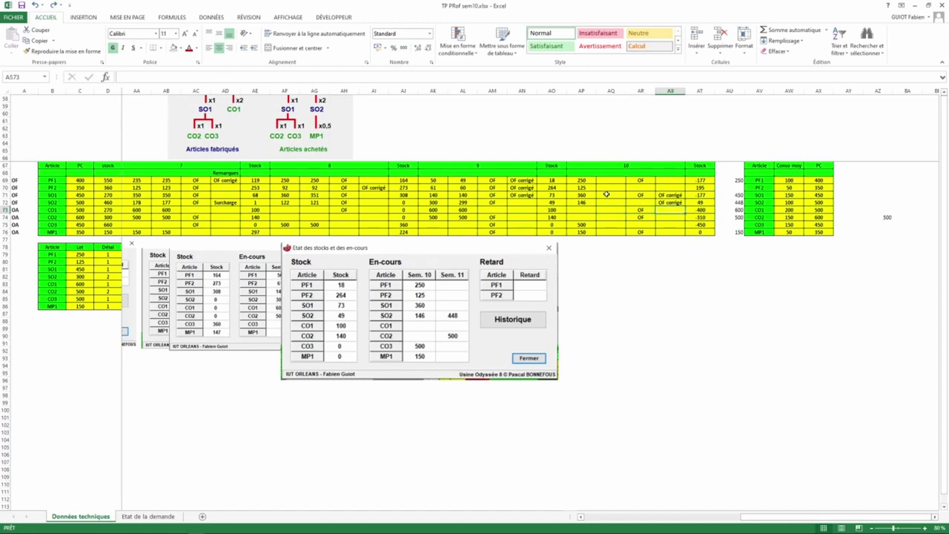
key("Right")
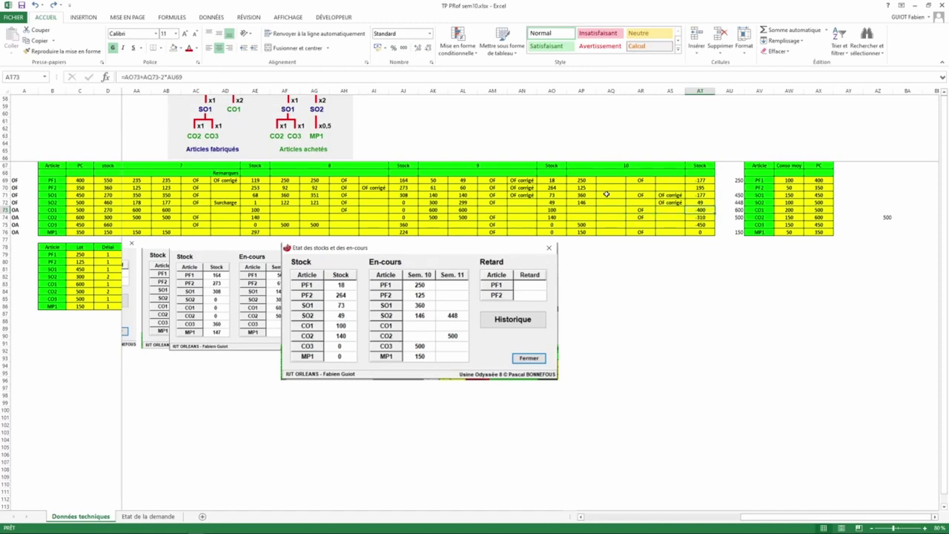
double_click(697, 211)
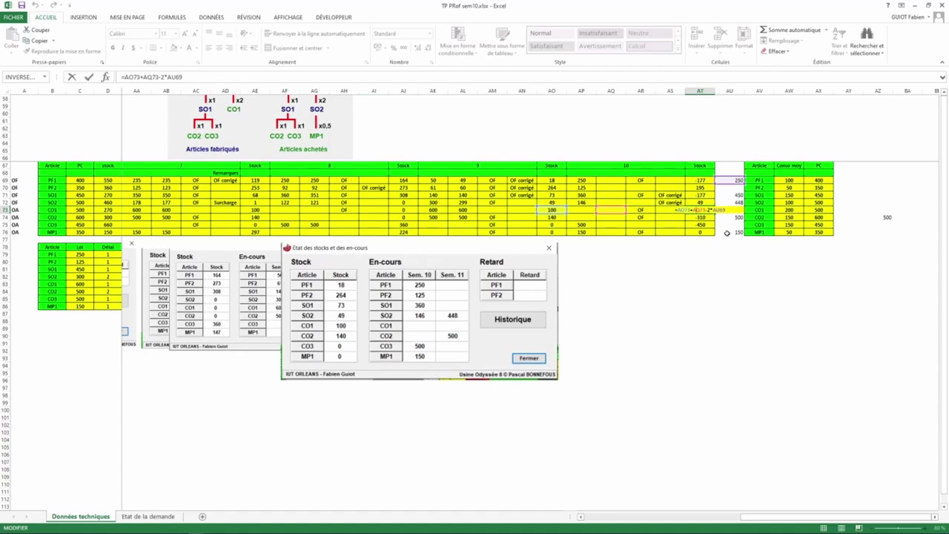
key("Return")
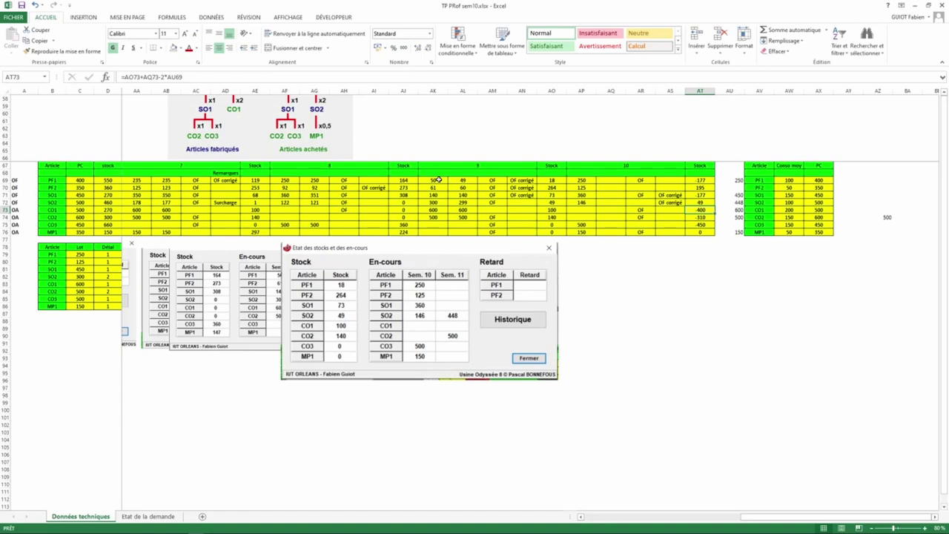
- Examine the week 8 stock formula of CO1 in AJ73 and the corrected PF1 order quantity formula in AK69
left_click(406, 210)
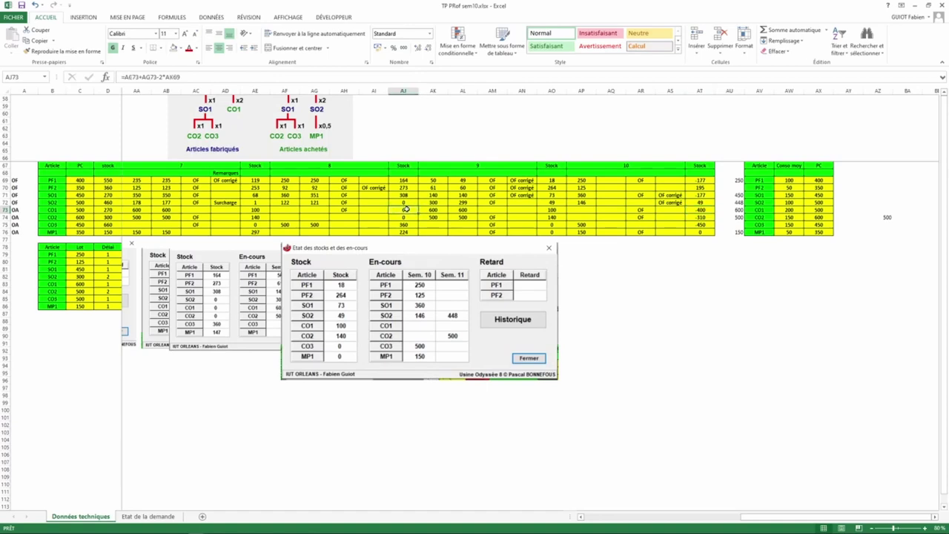
double_click(407, 210)
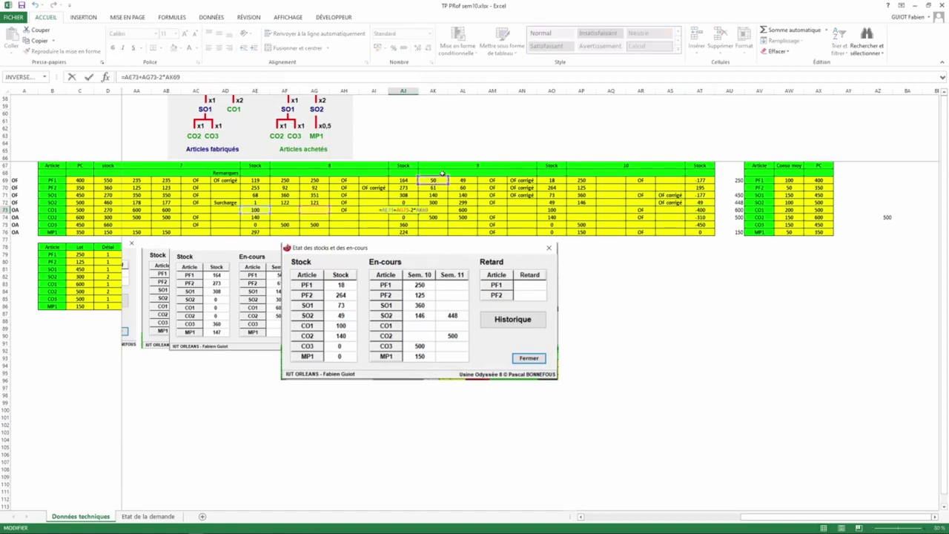
key("Escape")
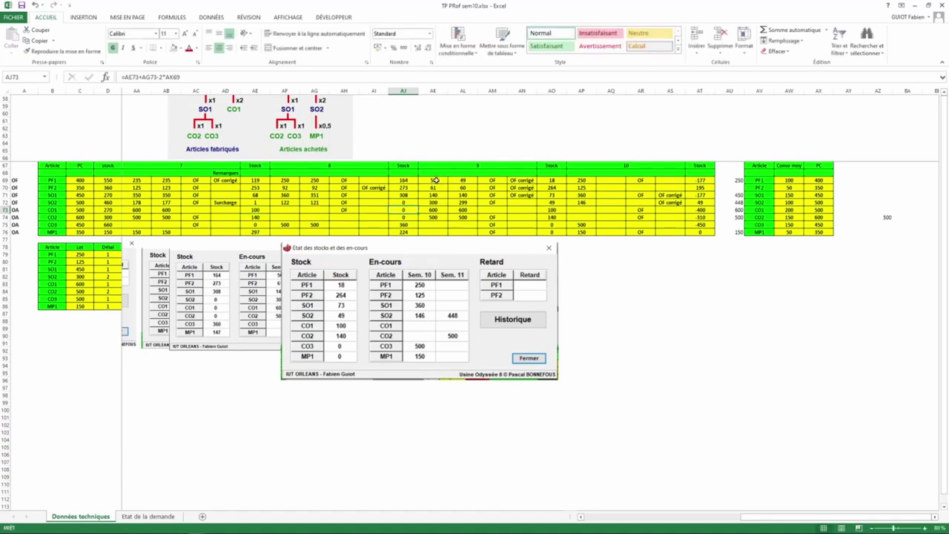
left_click(436, 180)
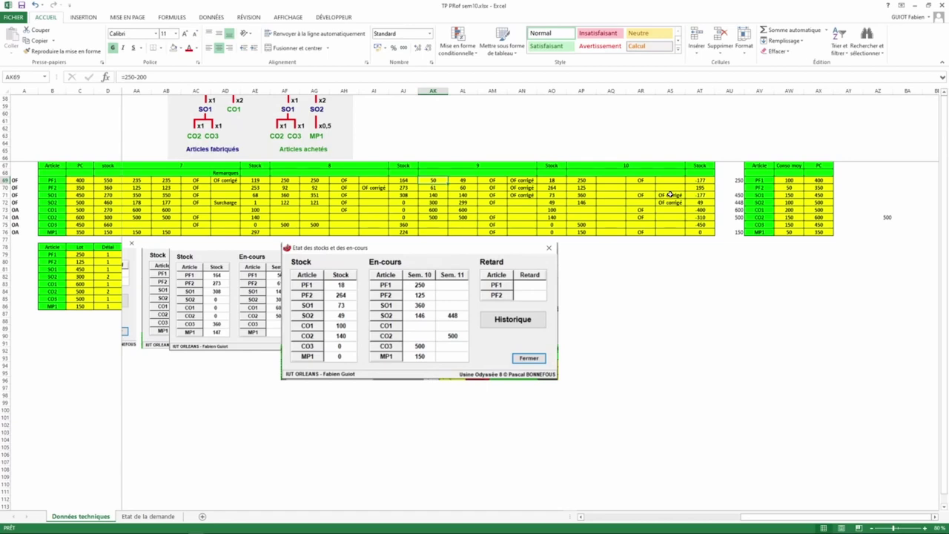
- Reduce the PF1 order quantity in AU69 with the formula =250-200
left_click(732, 180)
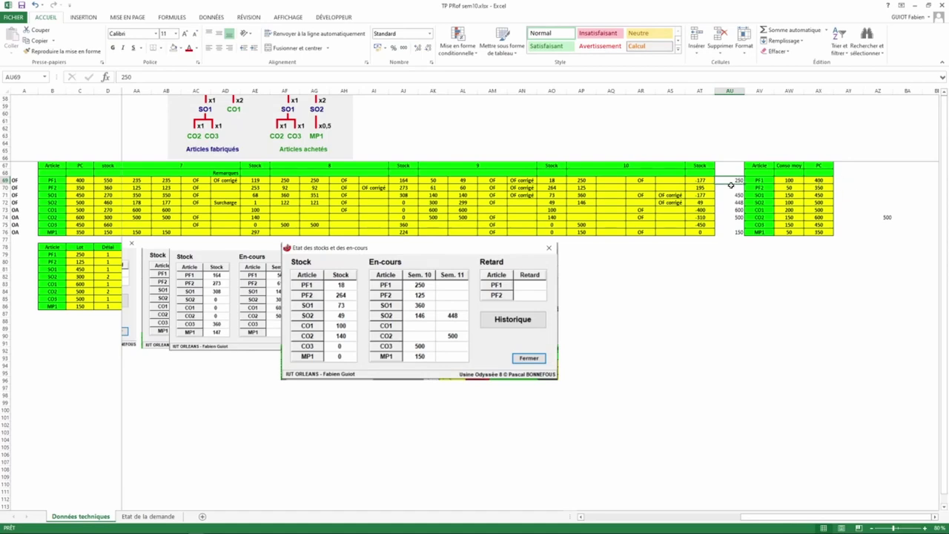
left_click(484, 73)
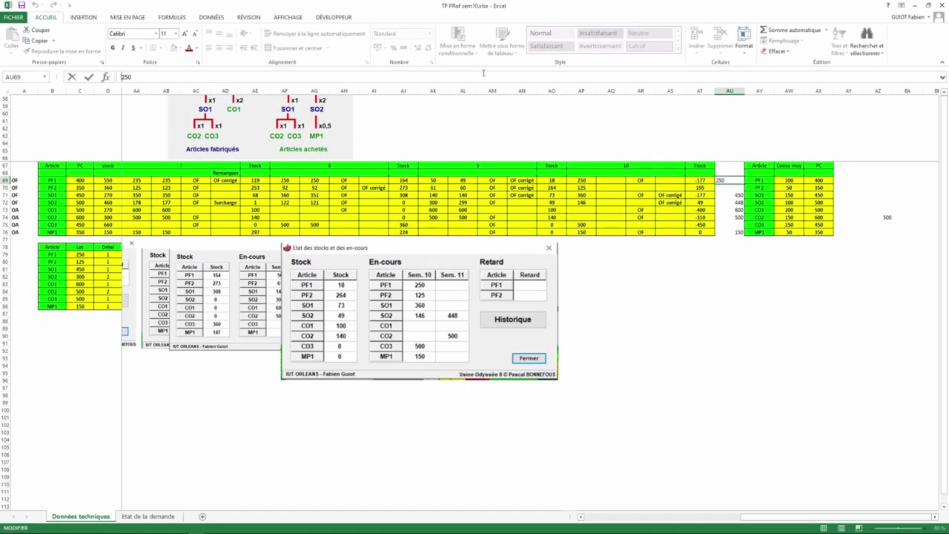
type("=")
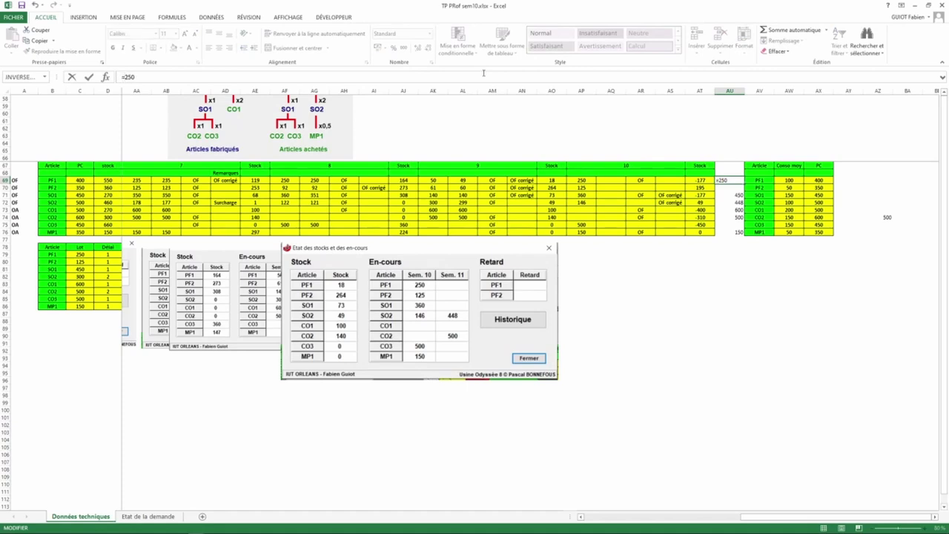
left_click(484, 73)
type("200")
key("Return")
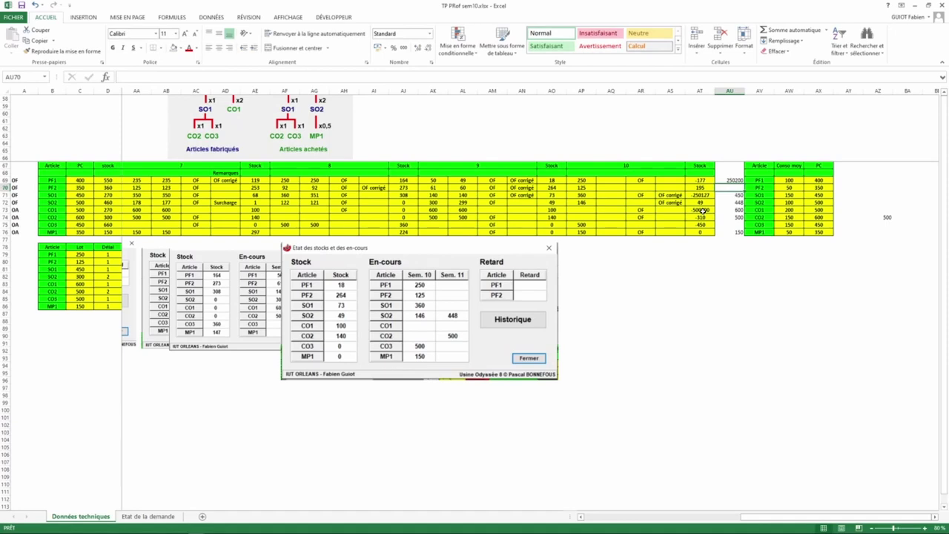
left_click(739, 181)
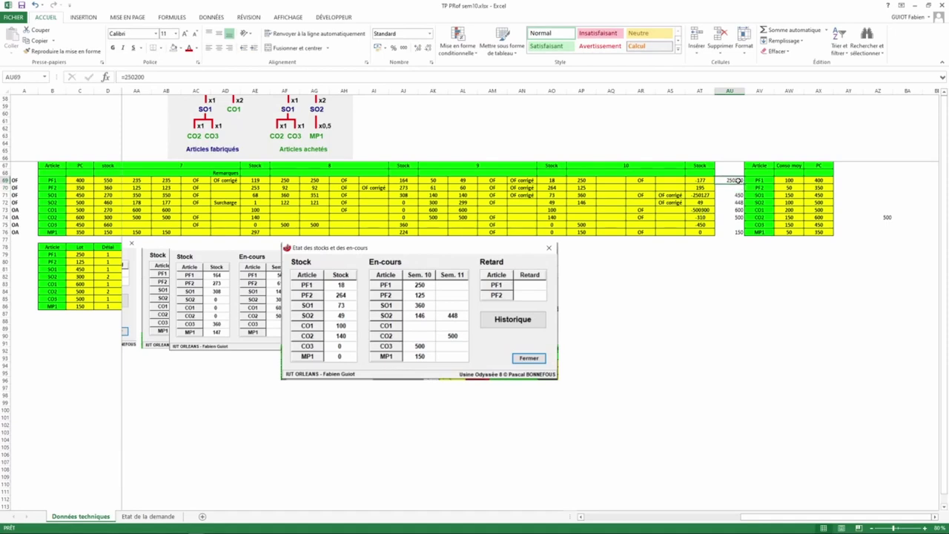
left_click(137, 77)
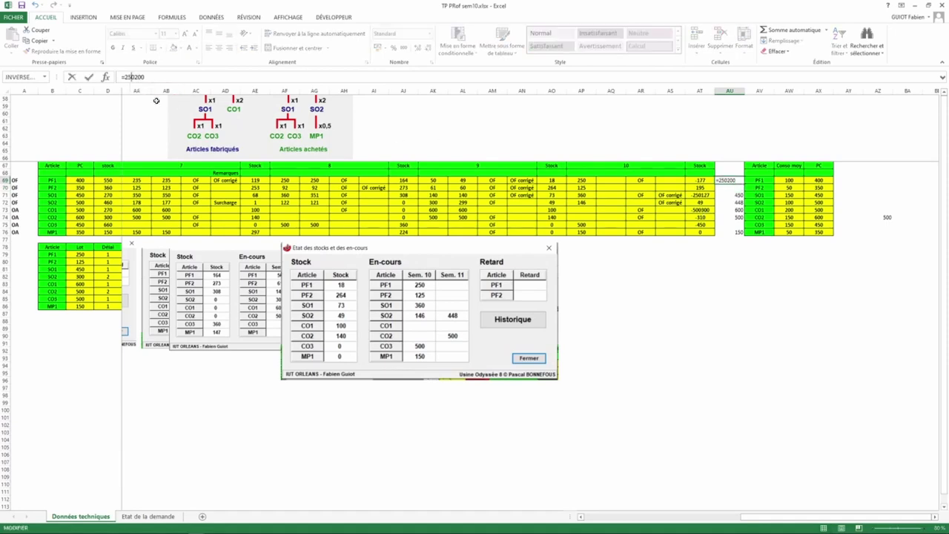
type("-")
key("Return")
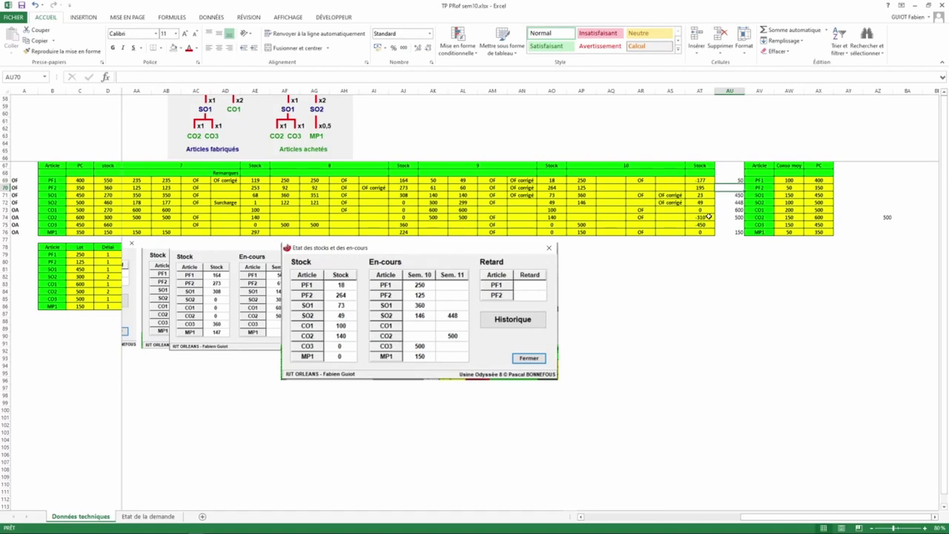
- Check the CO2 week 10 stock formula in AT74, and reduce the SO1 order quantity in AU71 with the formula =450-310
left_click(702, 217)
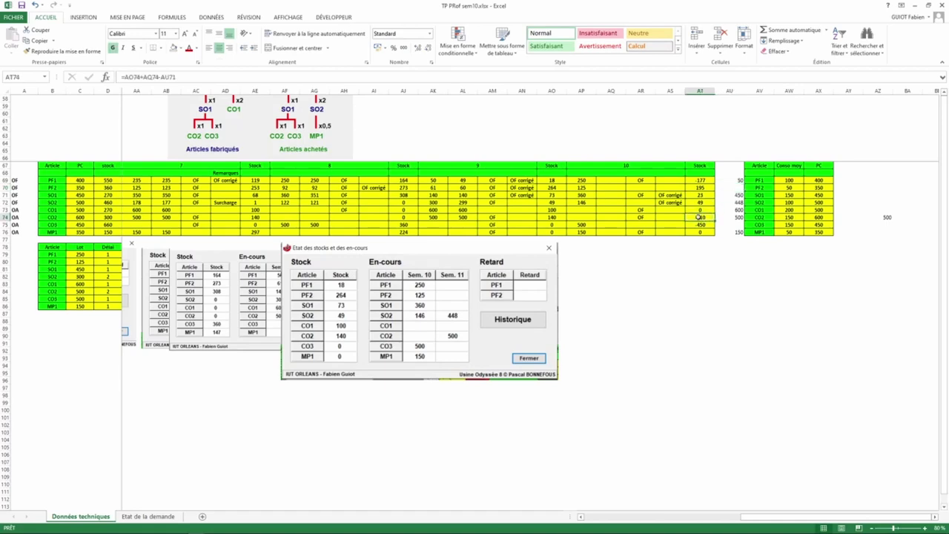
double_click(699, 217)
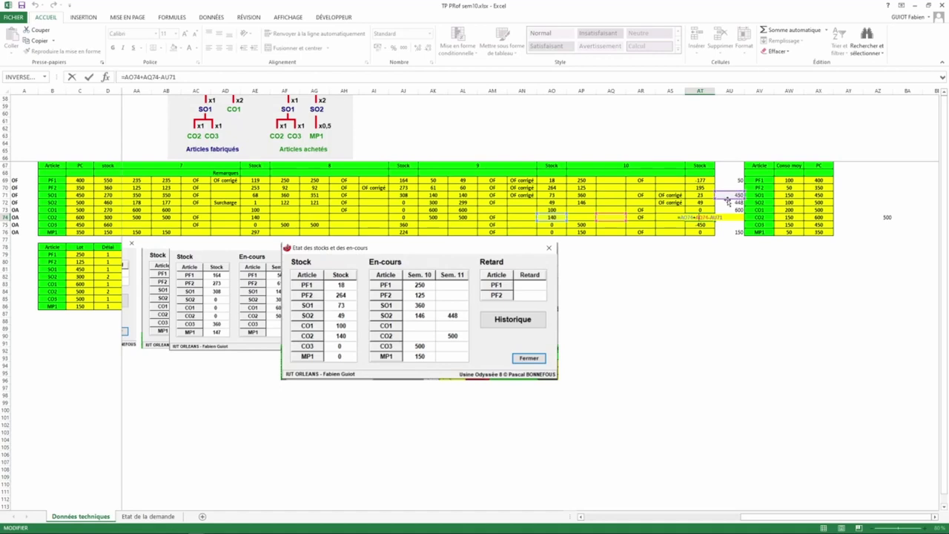
key("ctrl+Return")
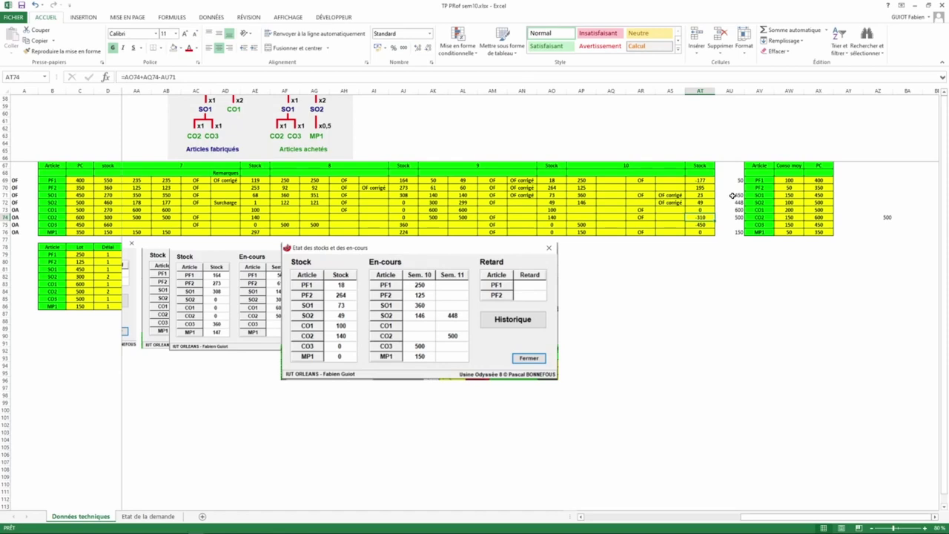
left_click(733, 195)
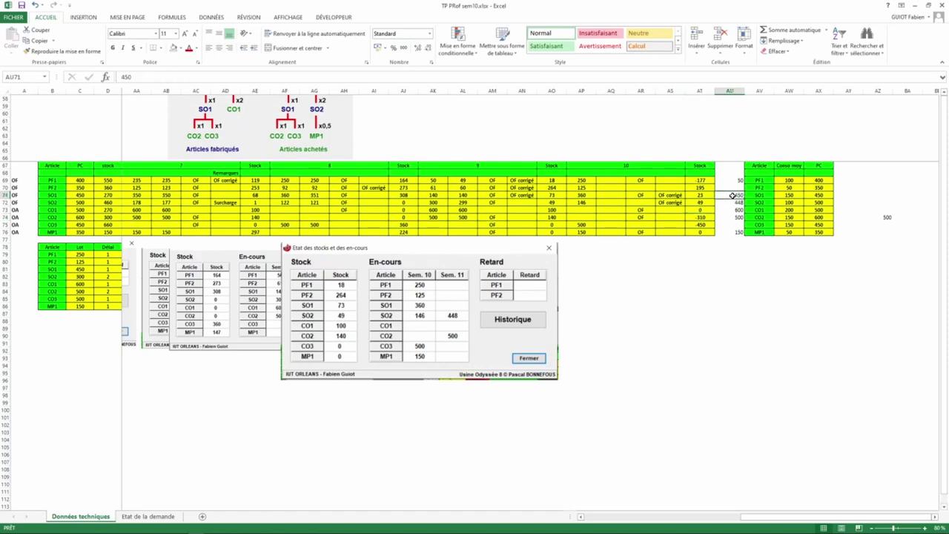
left_click(241, 75)
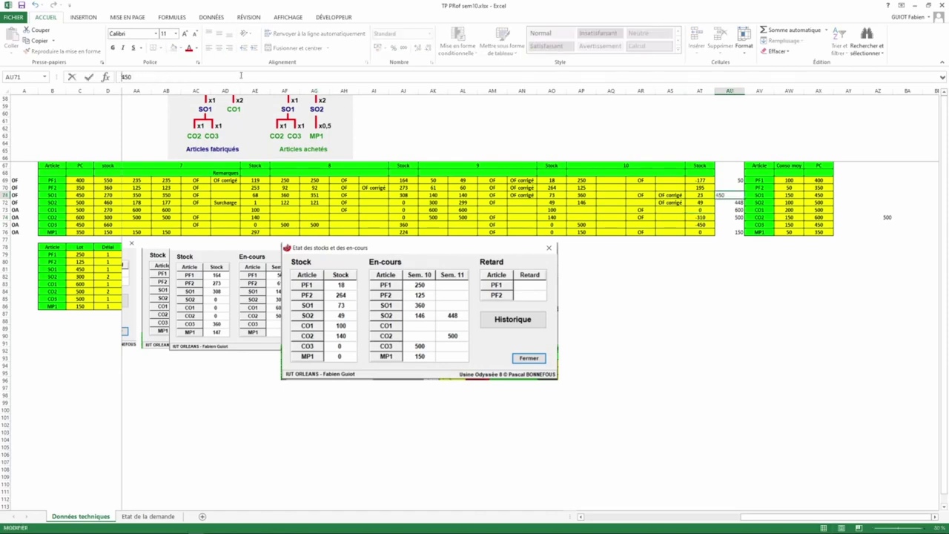
type("=450")
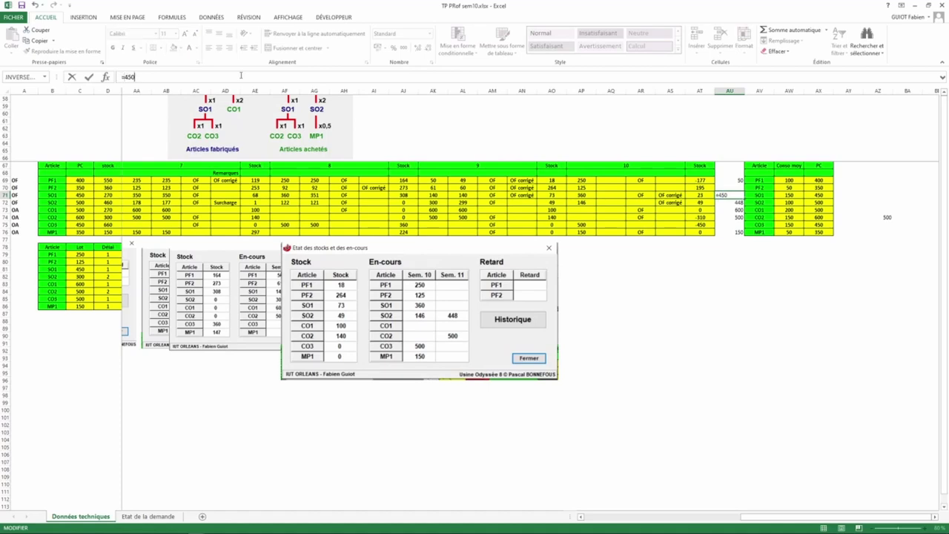
type("-310")
key("Return")
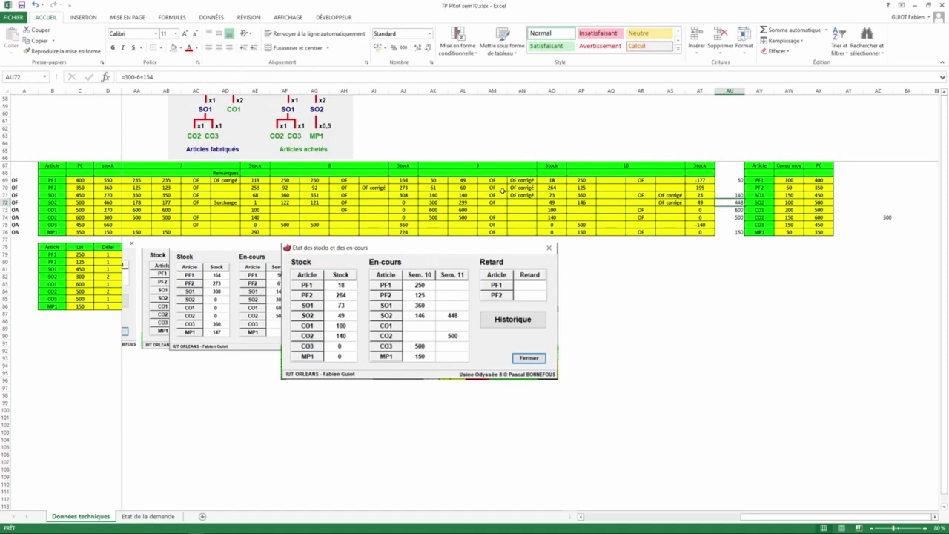
- Check the CO3 stock formula in AT75, try 500 as the CO3 week 10 quantity in AQ75, and clear the cell again
double_click(692, 226)
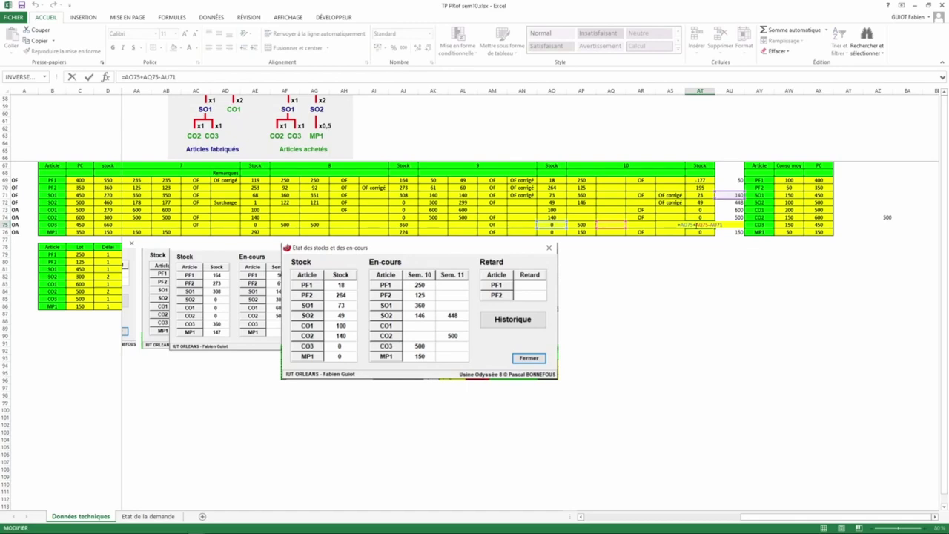
key("Escape")
left_click(615, 226)
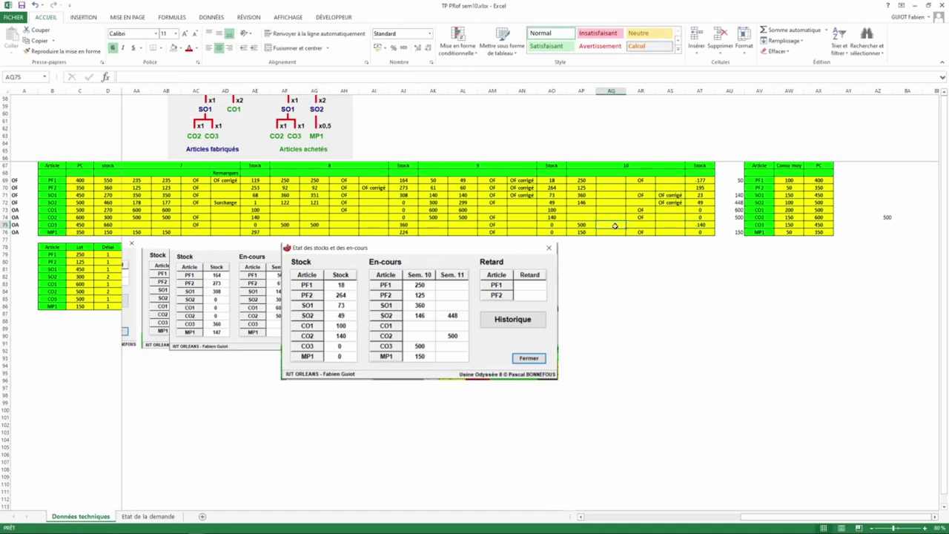
type("500")
key("Return")
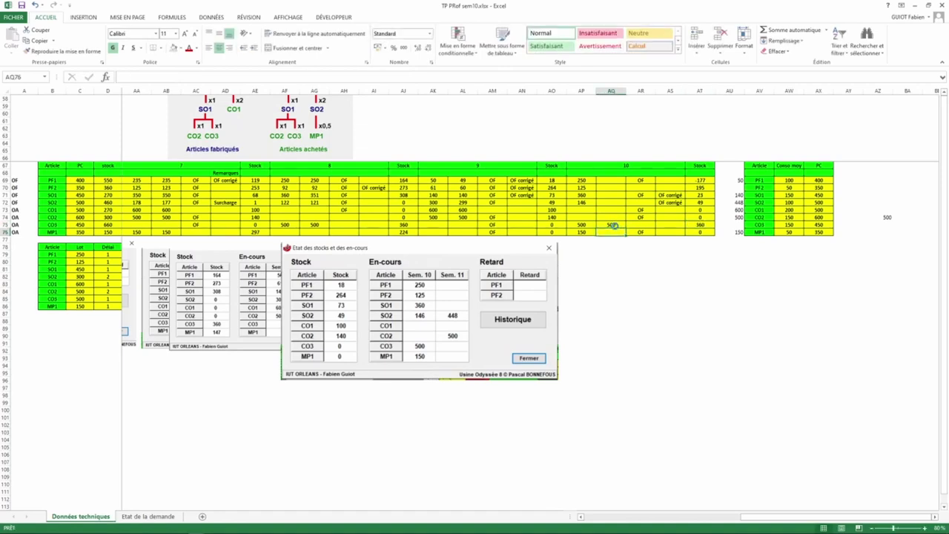
left_click(615, 227)
key("Delete")
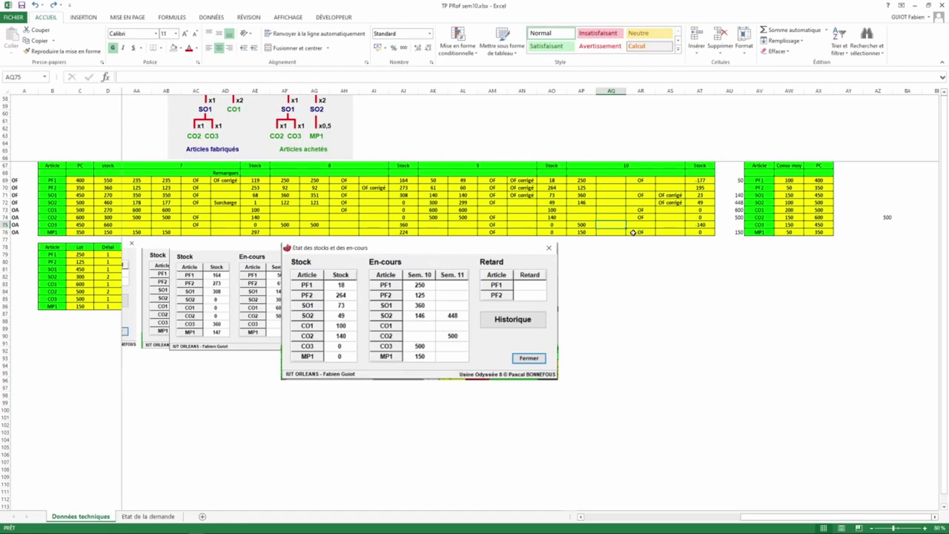
- Switch to Usine Odyssée 8 and launch a PF1 production order with a lot size of 50 in the OF/OA management
key("alt")
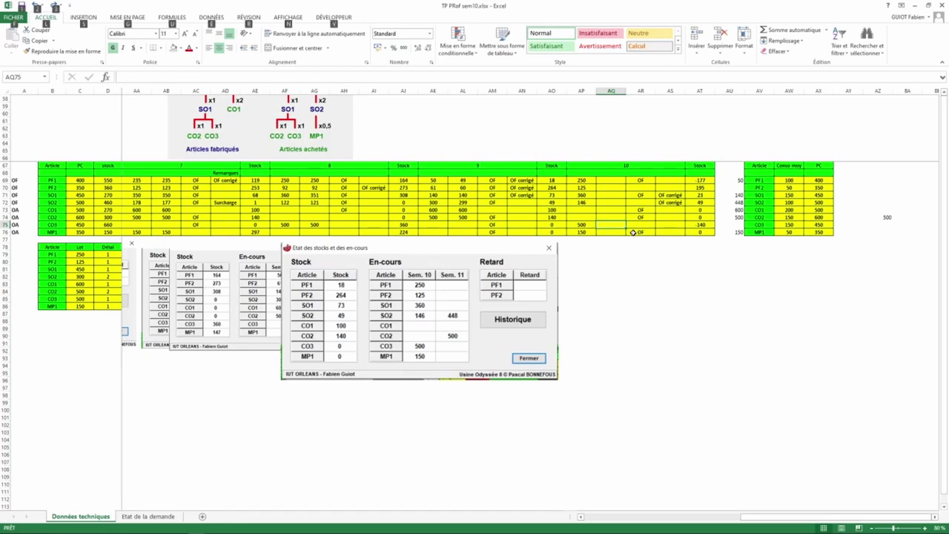
key("alt+Tab")
key("alt+Tab")
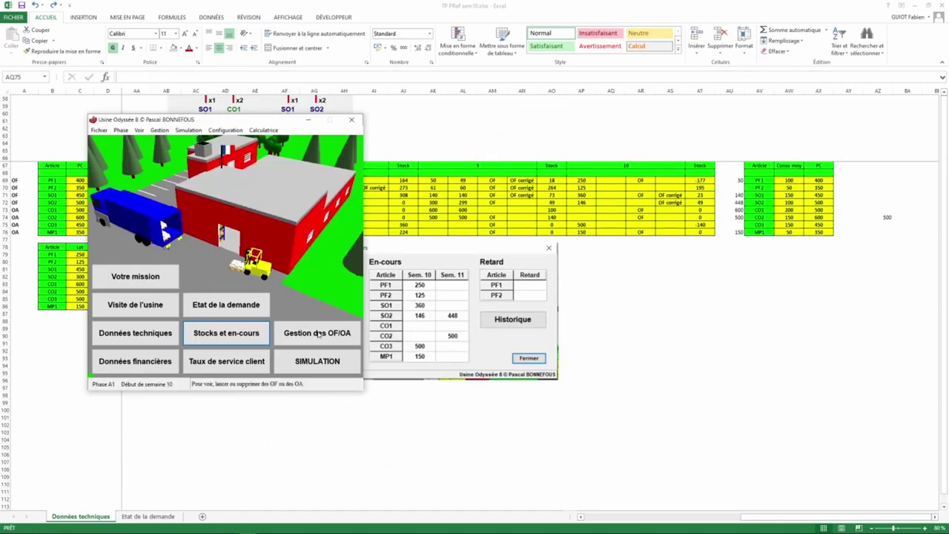
left_click(319, 335)
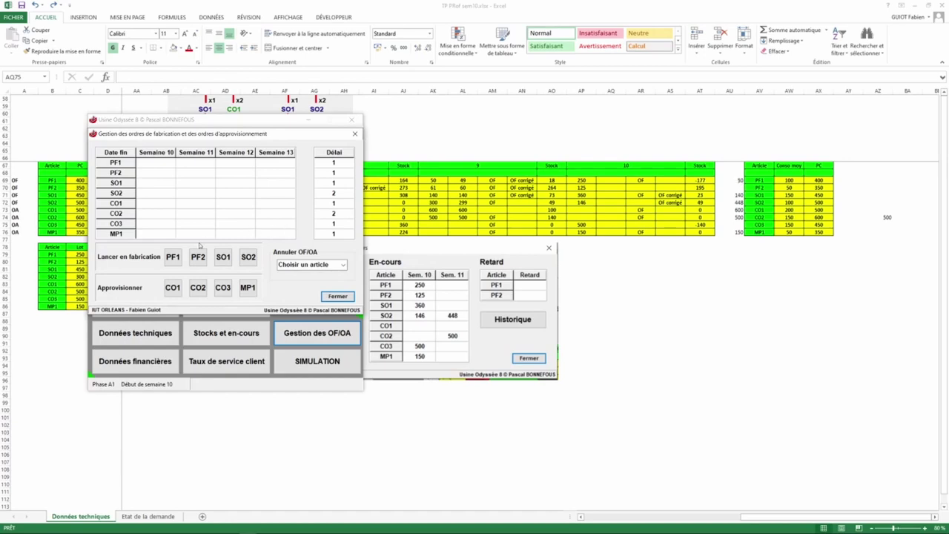
left_click(174, 257)
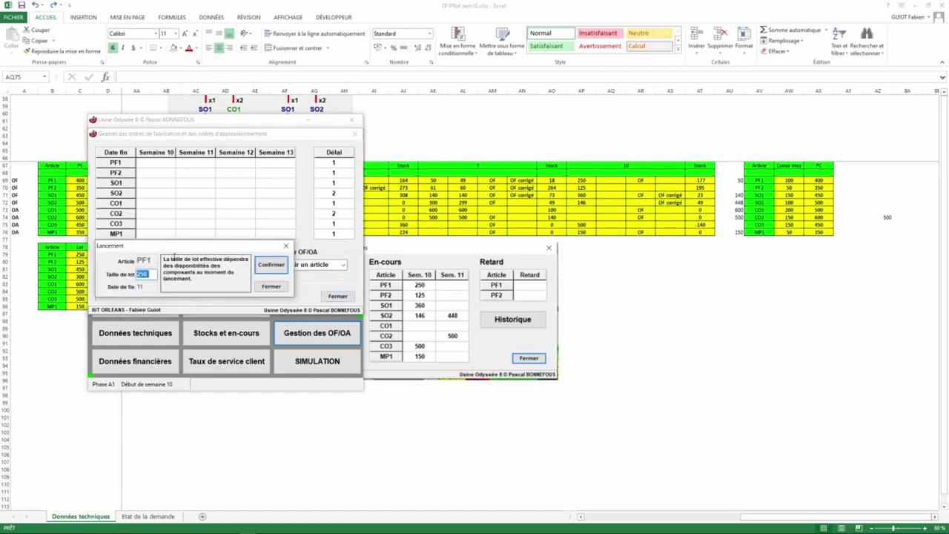
type("50")
key("Return")
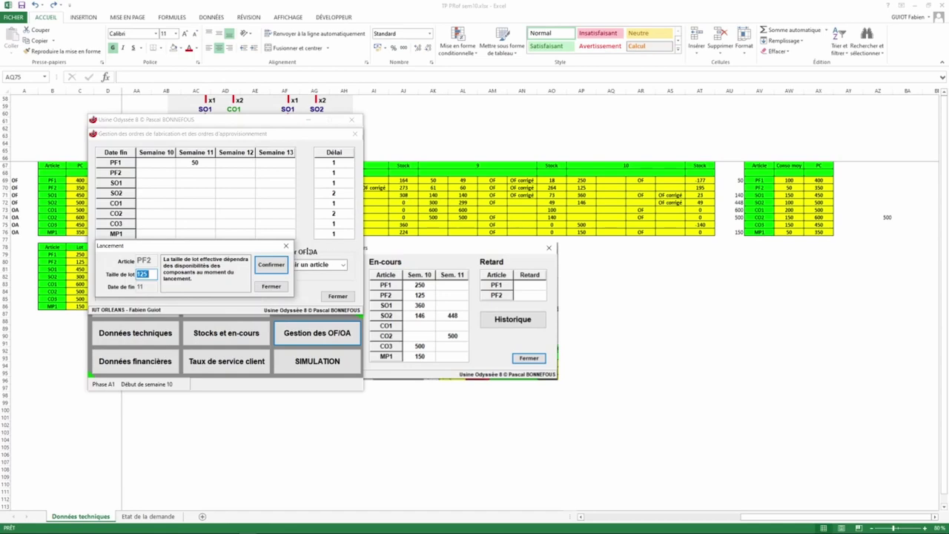
- Close the PF2 launch without an order, and launch an SO1 production order with the lot size of 140 planned in AU71
type("0")
left_click(269, 285)
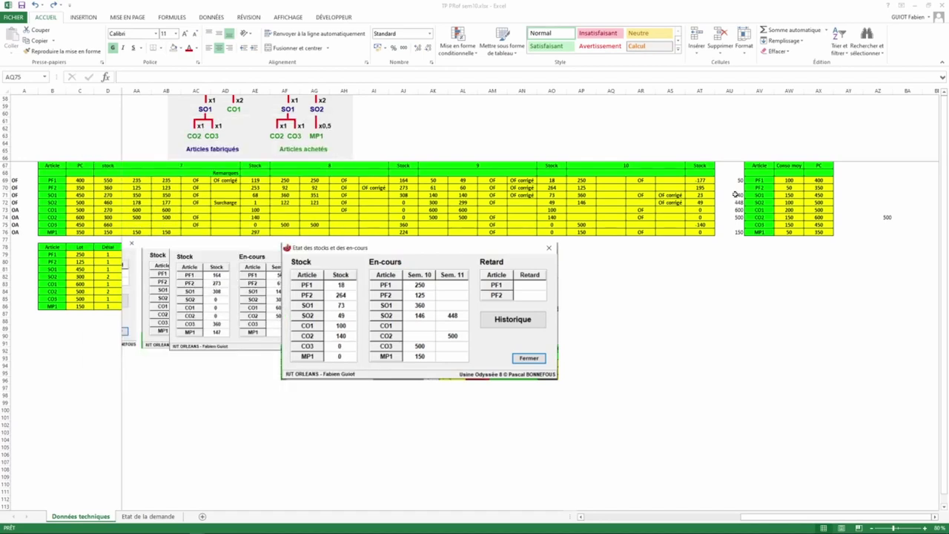
left_click(737, 195)
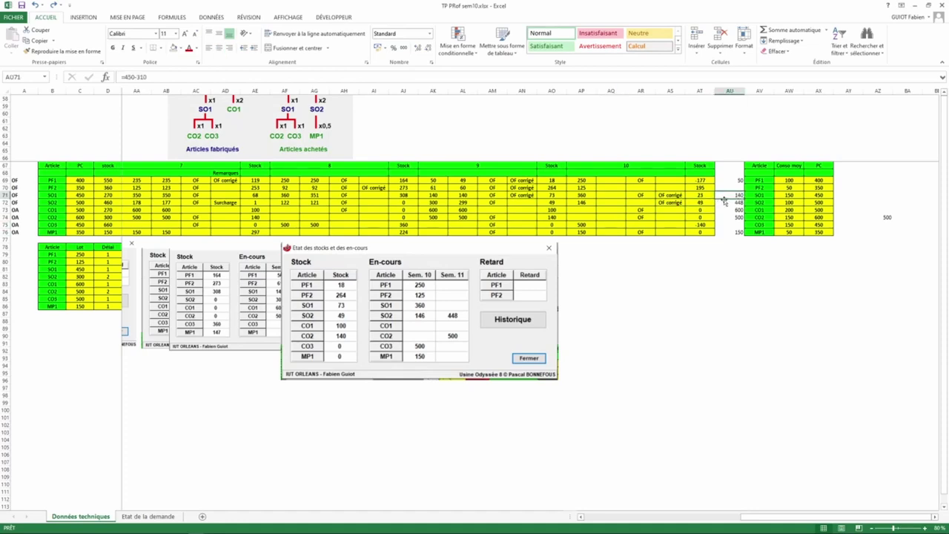
key("alt+Tab")
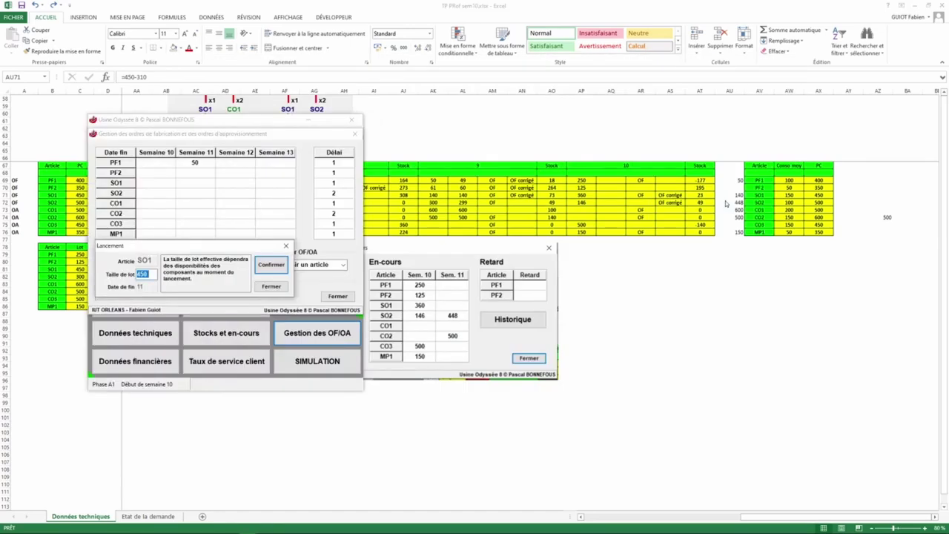
type("140")
key("Return")
key("Return")
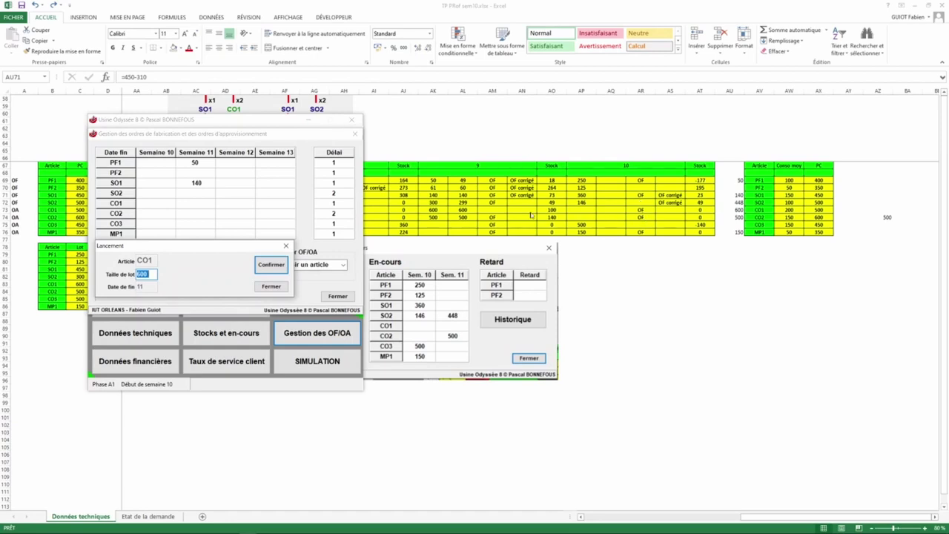
- Launch supply orders for 600 CO1, 500 CO2 and 150 MP1 without ordering CO3, and close the OF/OA management
left_click(273, 265)
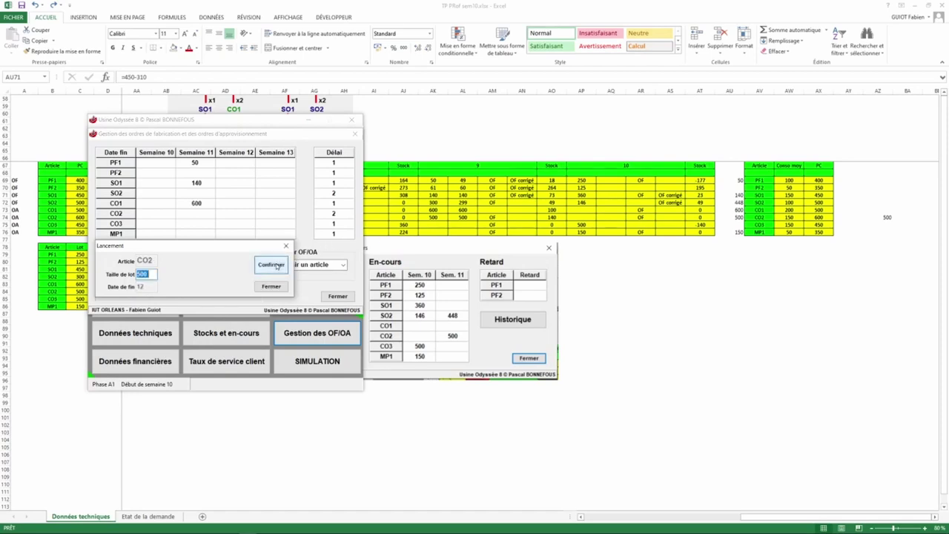
left_click(274, 265)
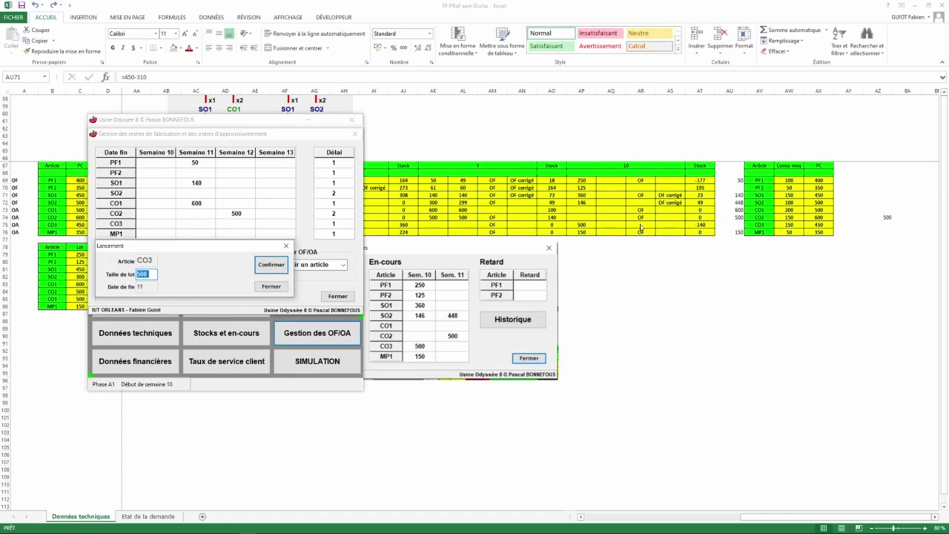
key("Return")
key("Return")
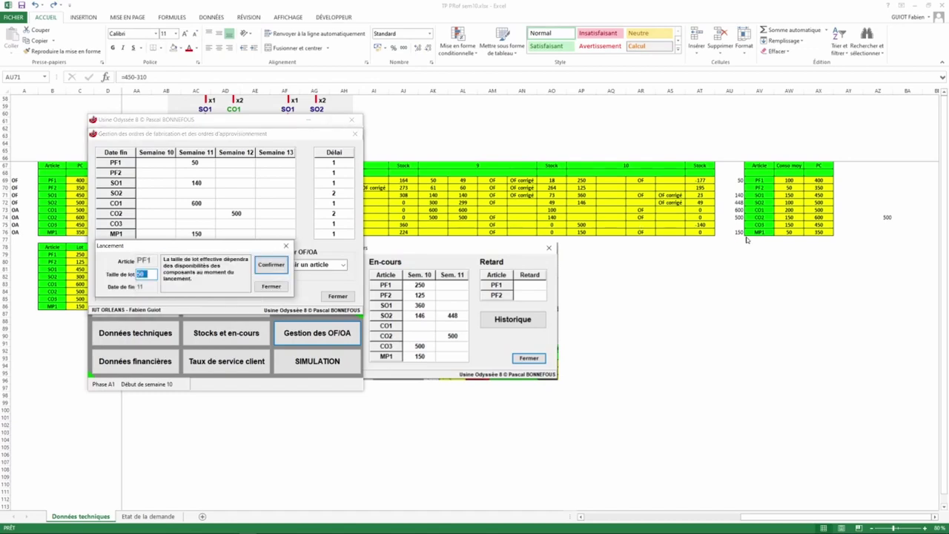
left_click(274, 288)
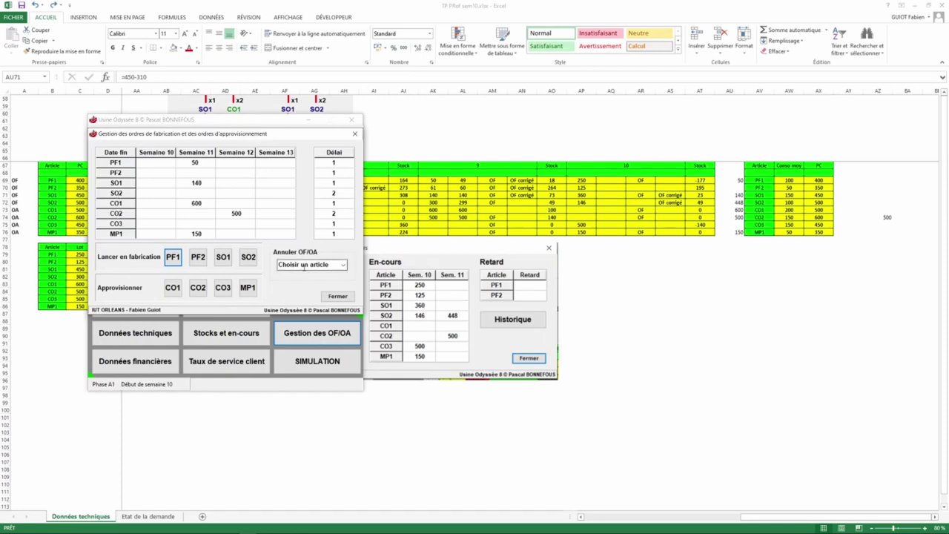
left_click(337, 297)
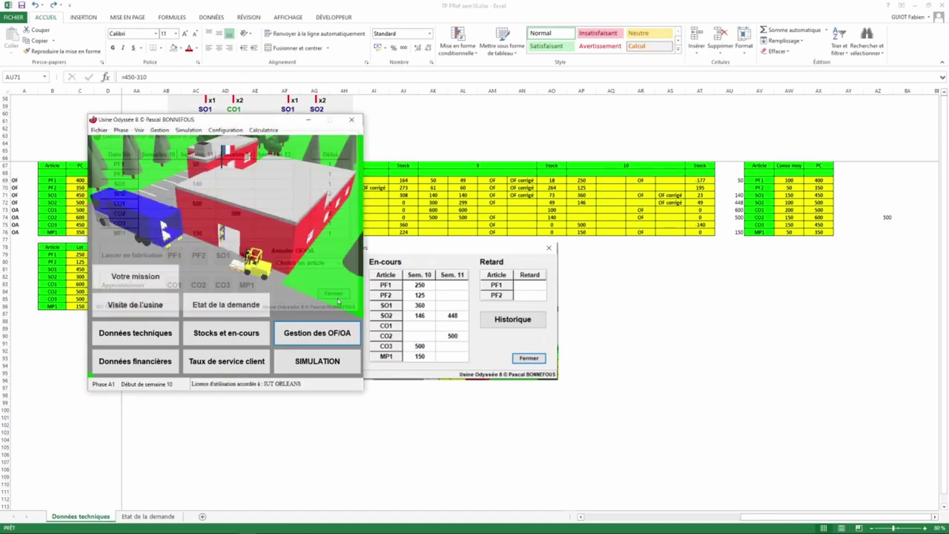
- Start the step-by-step simulation of week 10, and record the PF1 receipt of 250 in AQ69 in Excel
left_click(318, 363)
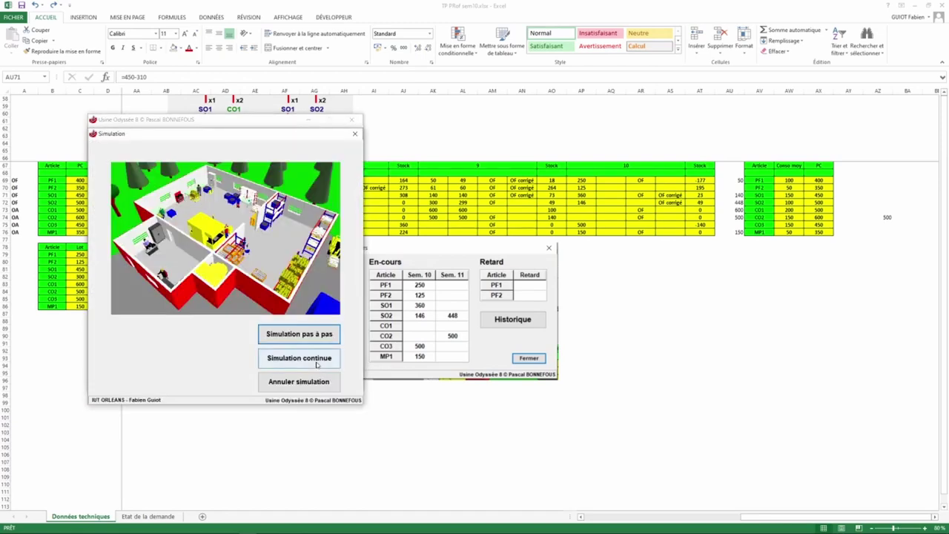
left_click(298, 335)
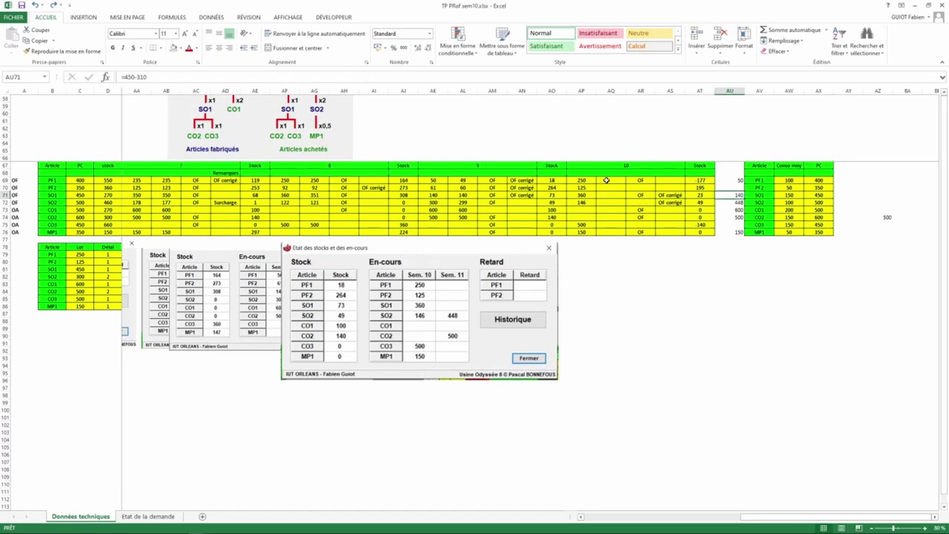
left_click(607, 180)
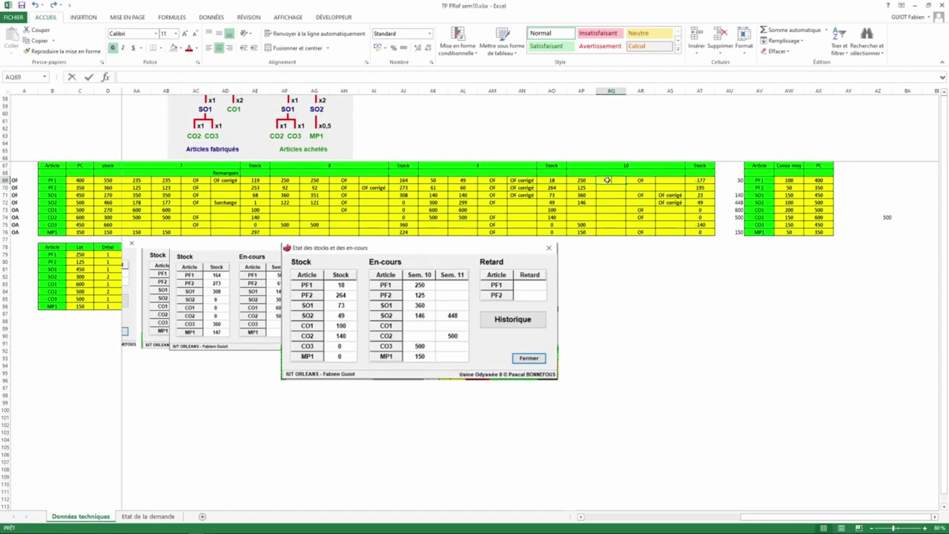
type("250")
key("Return")
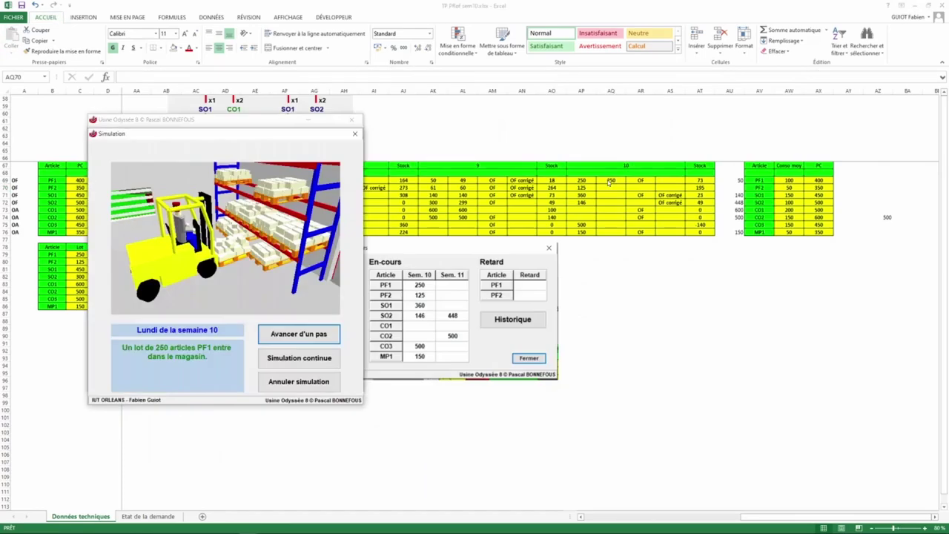
- Advance the Usine Odyssée 8 simulation one step and record the PF2 receipt of 123 in AQ70 of the Excel table
left_click(300, 335)
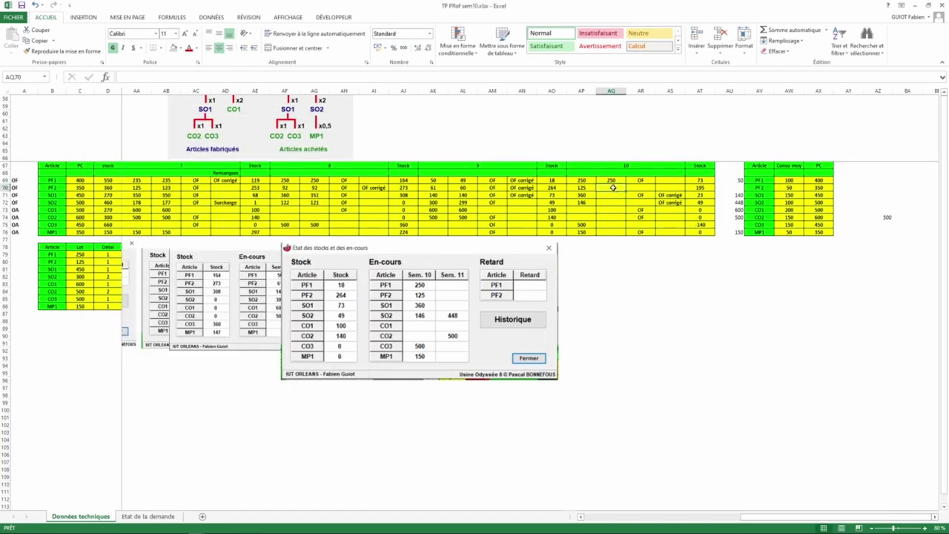
type("123")
key("Return")
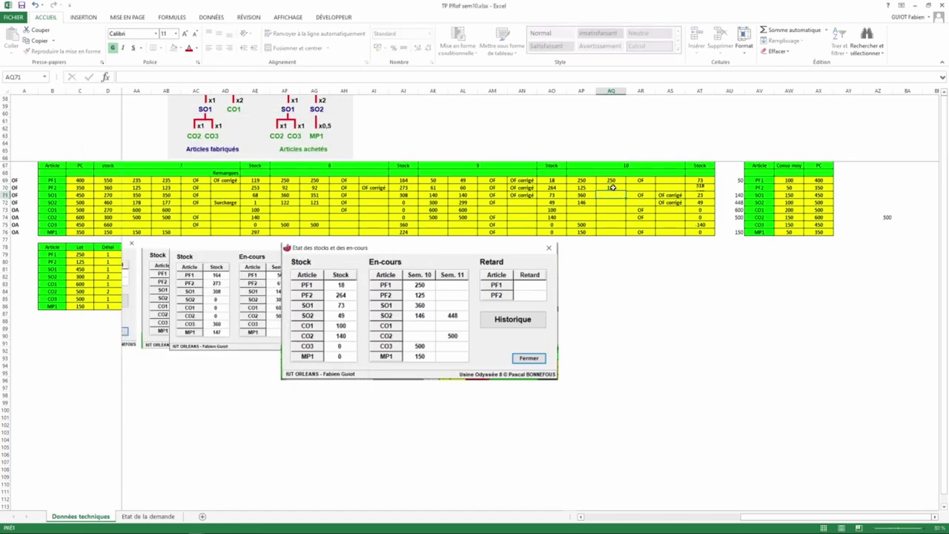
- Advance the Usine Odyssée 8 simulation to the SO1 delivery and record 360 in AQ71 of the Excel table
key("alt+Tab")
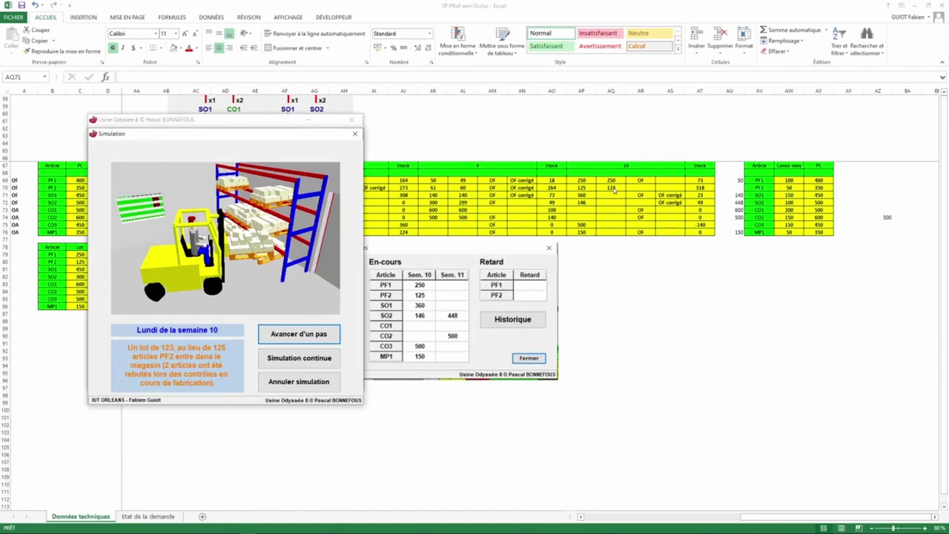
left_click(322, 334)
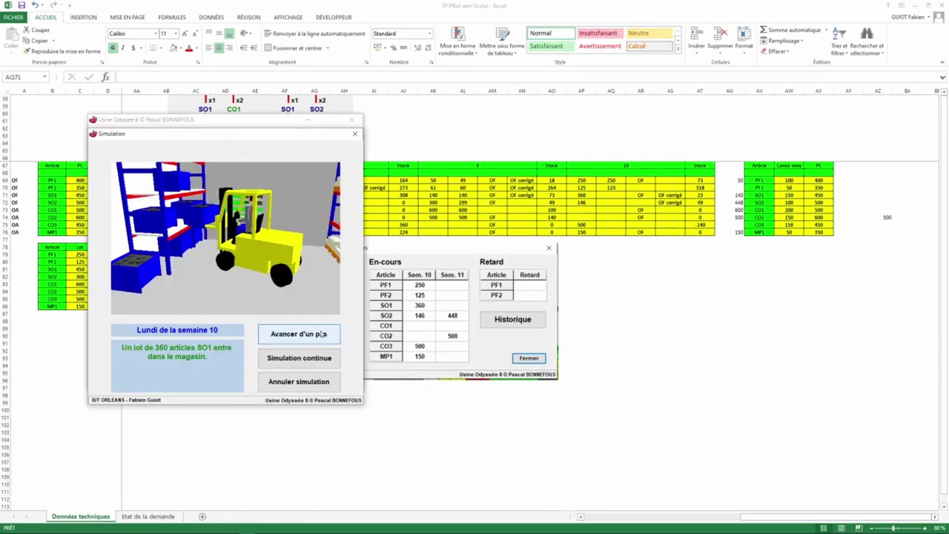
left_click(614, 199)
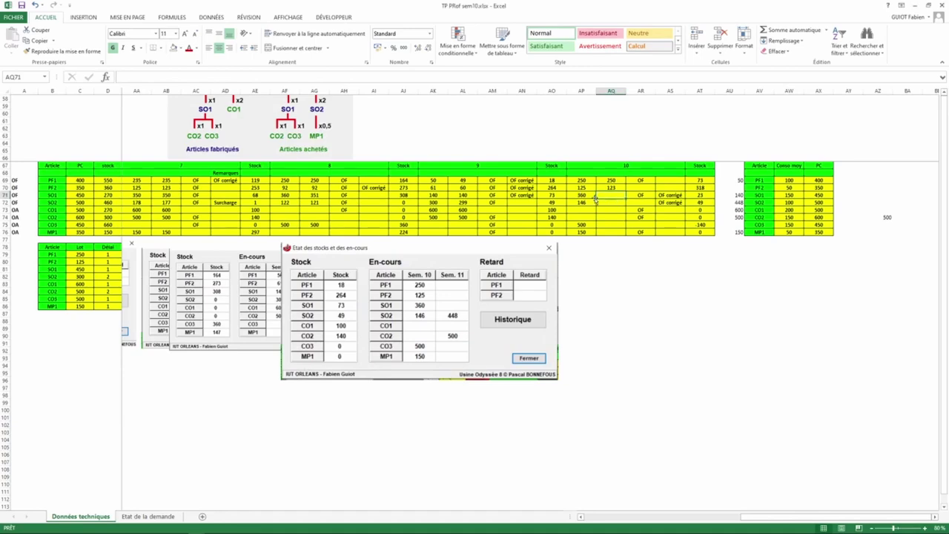
type("360")
key("Return")
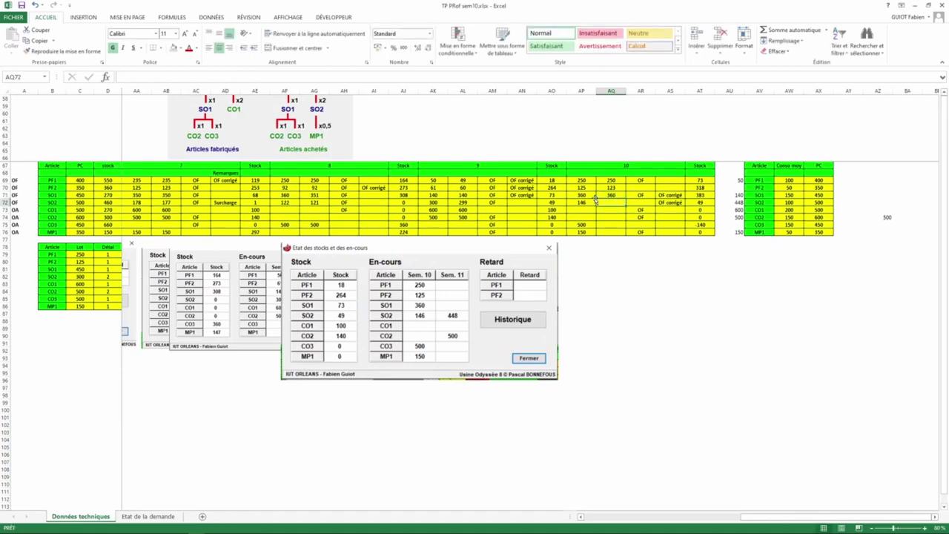
- Advance the Usine Odyssée 8 simulation to the SO2 delivery and record 146 in AQ72 of the Excel table
key("alt+Tab")
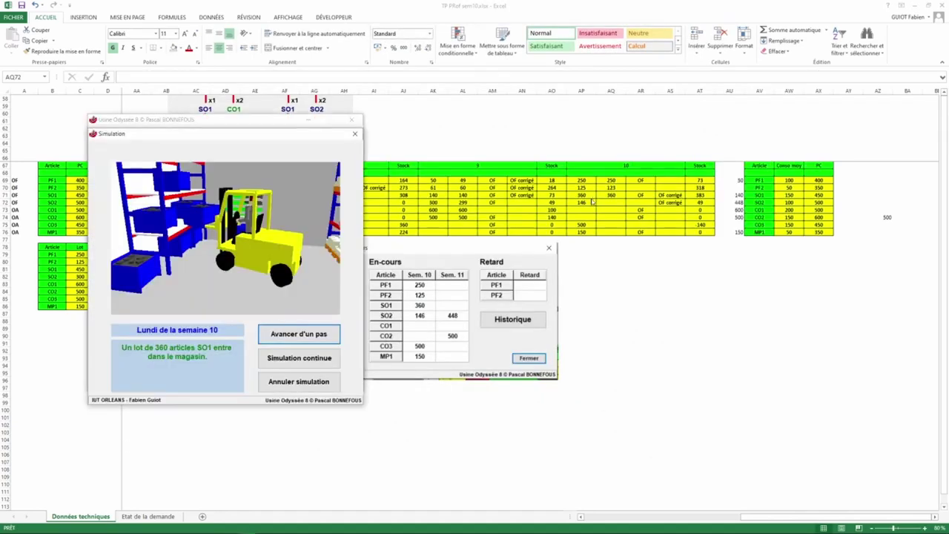
left_click(299, 333)
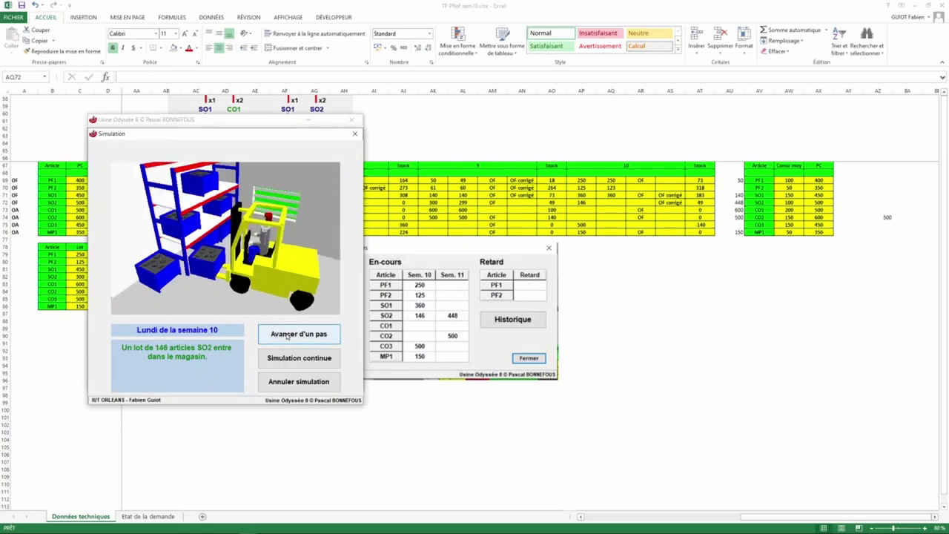
left_click(604, 203)
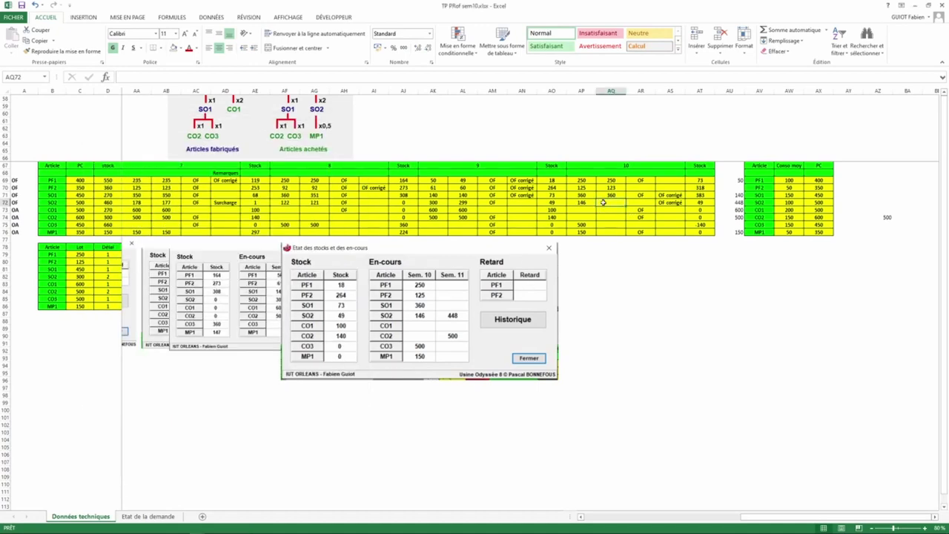
type("146")
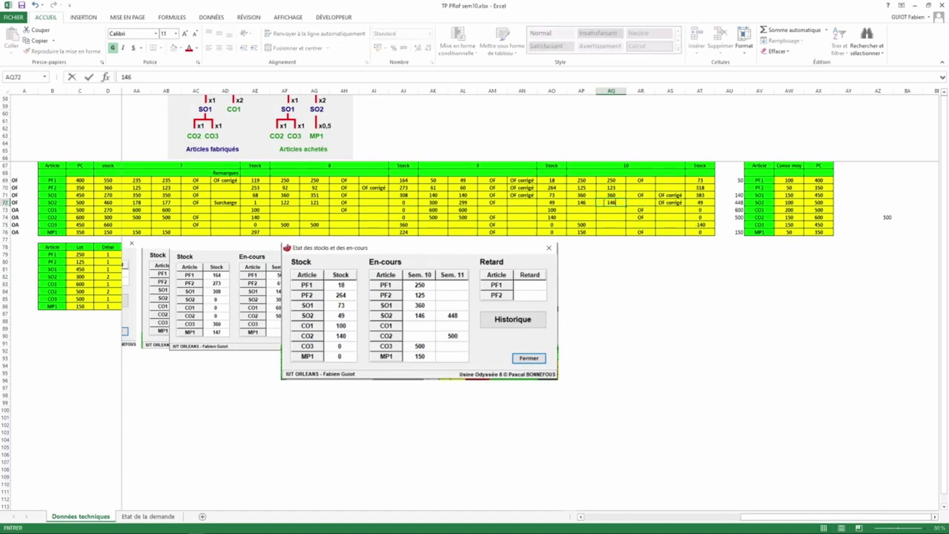
key("Return")
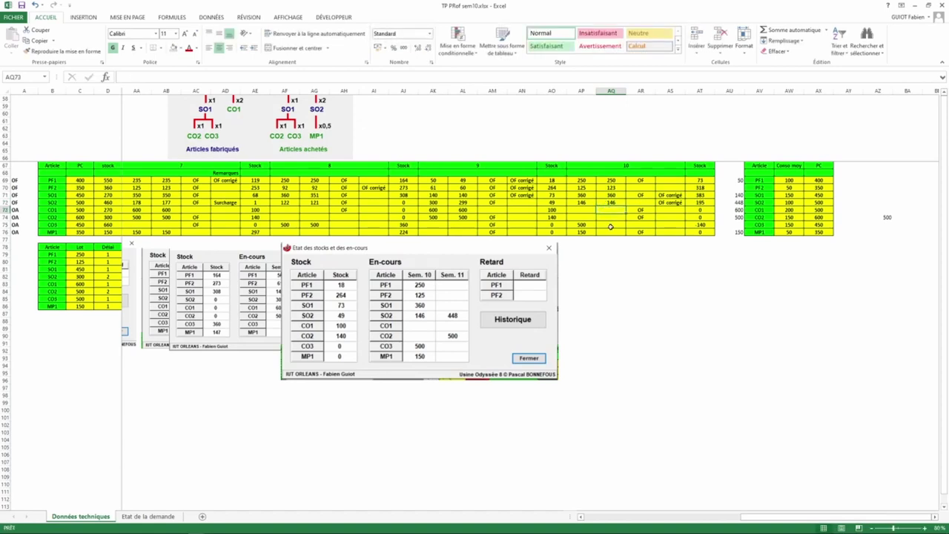
- Advance the Usine Odyssée 8 simulation through the CO3 and MP1 deliveries, and record 500 in AQ75 and 150 in AQ76 in Excel
left_click(611, 224)
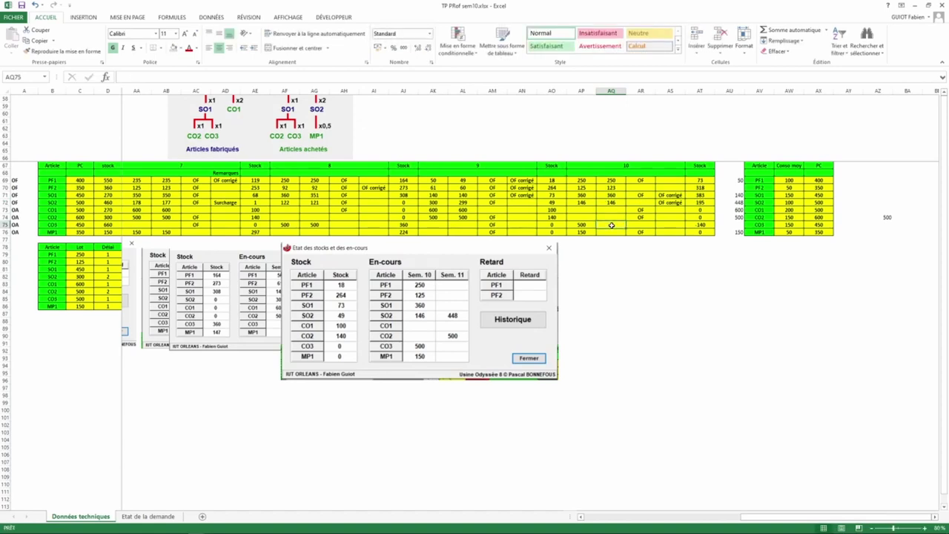
key("alt+Tab")
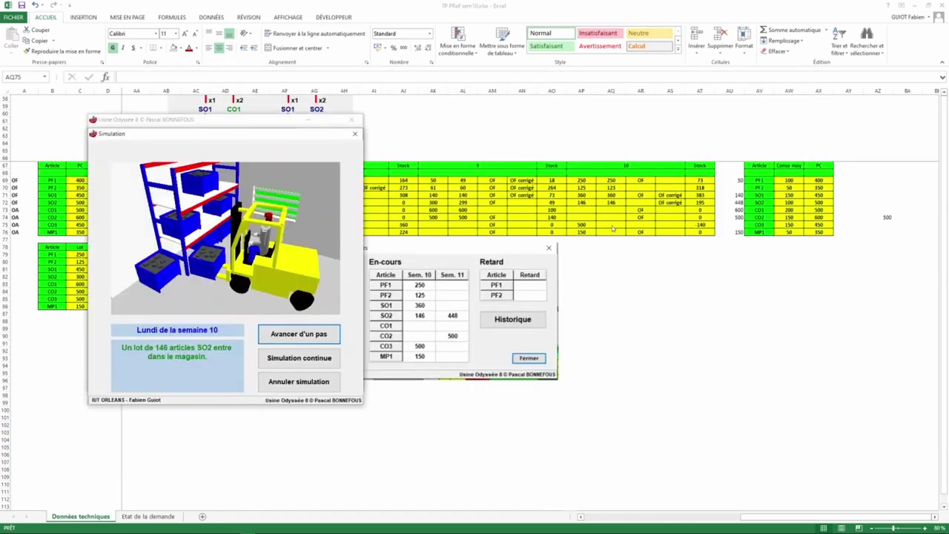
left_click(309, 336)
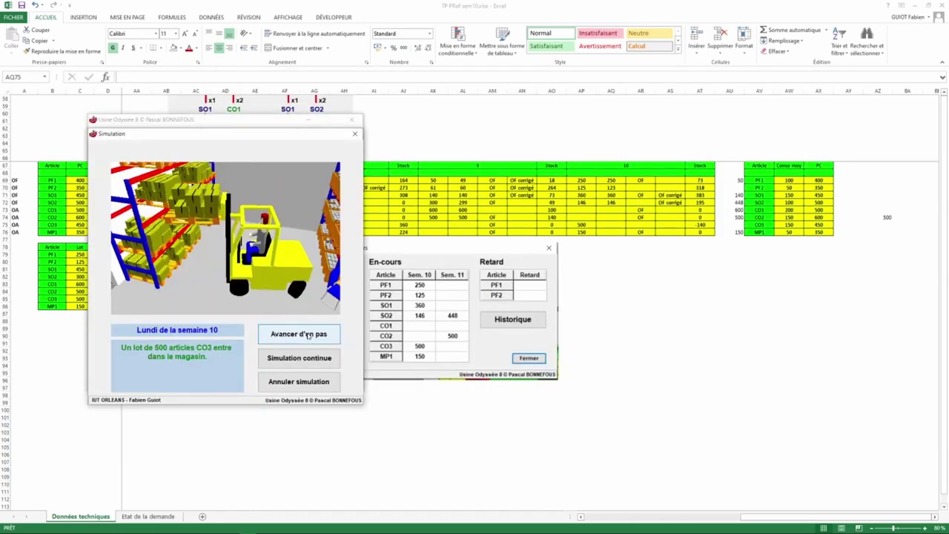
left_click(308, 335)
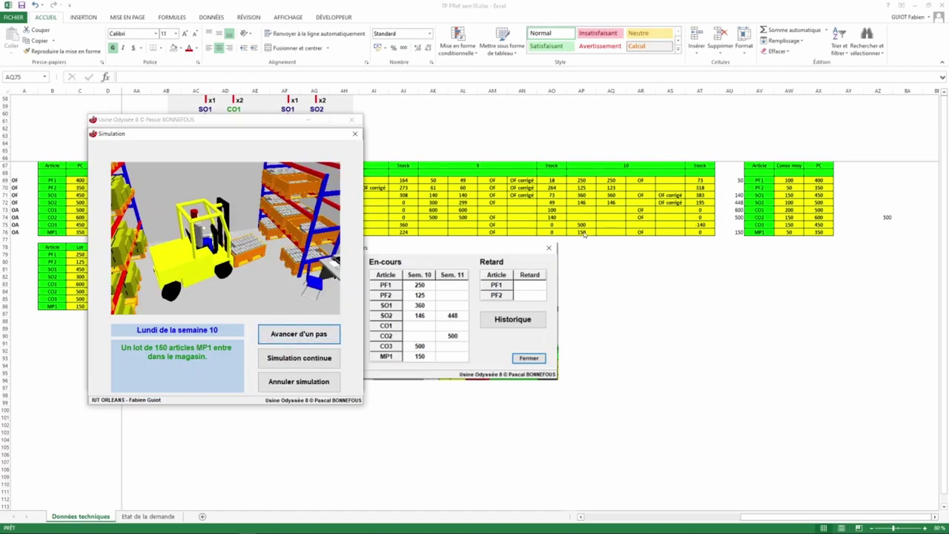
left_click(608, 224)
type("500")
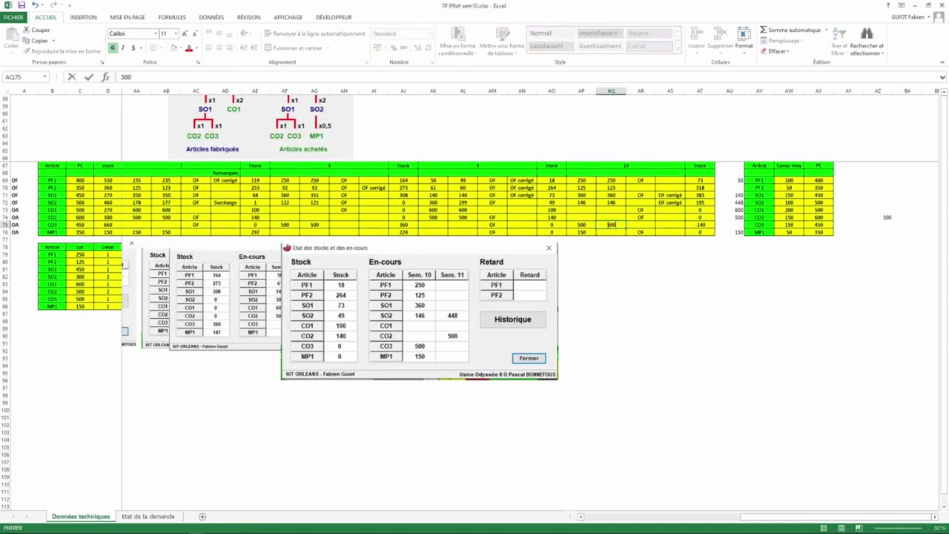
key("Return")
type("150")
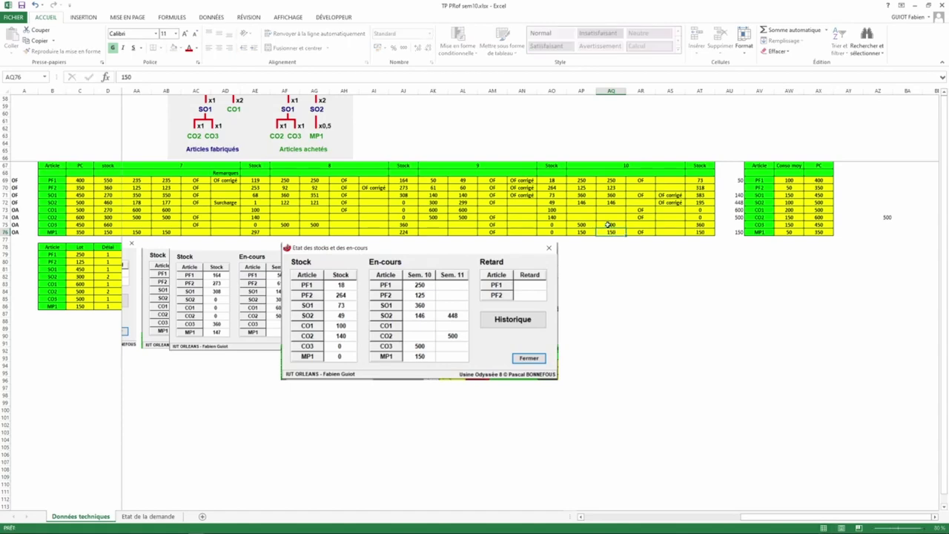
key("Return")
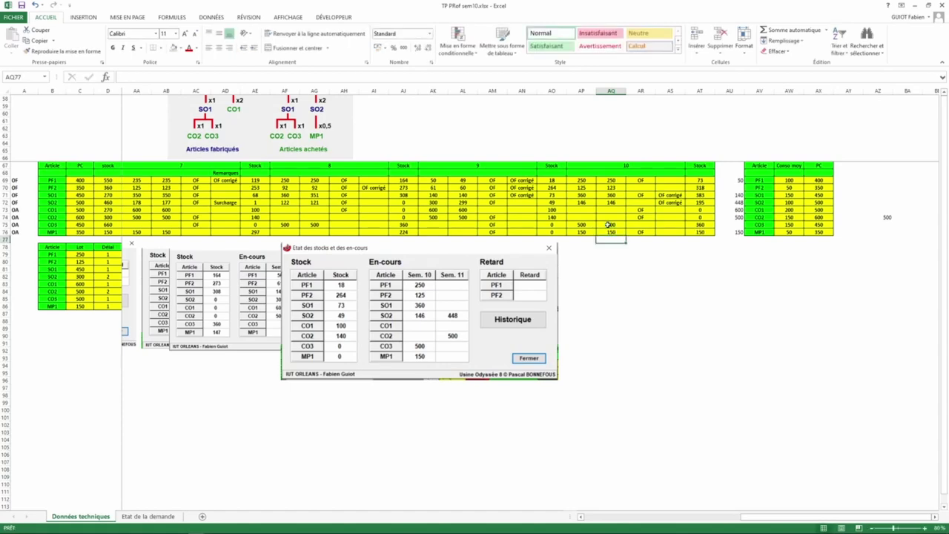
- Switch to Usine Odyssée 8 and advance the Monday week 10 simulation through the PF1 and SO1 production launches
key("alt+Tab")
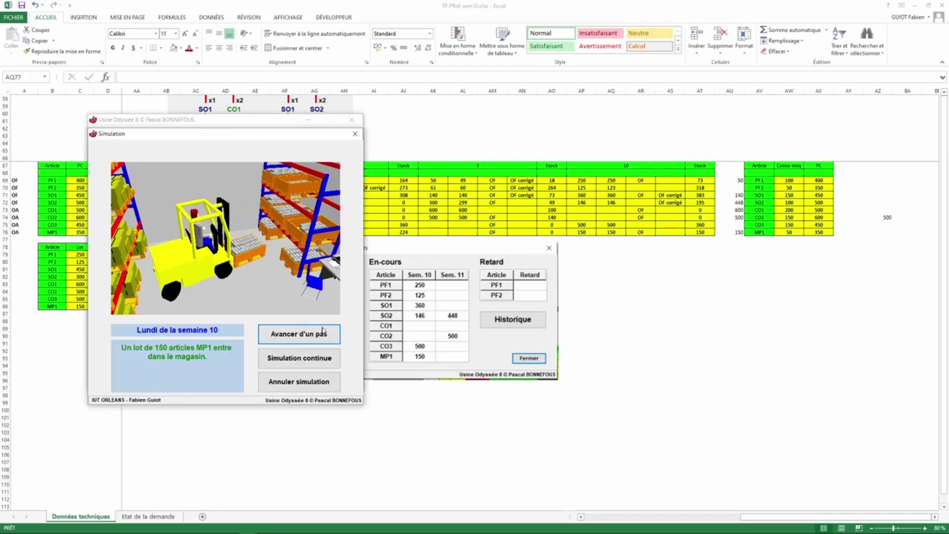
left_click(312, 338)
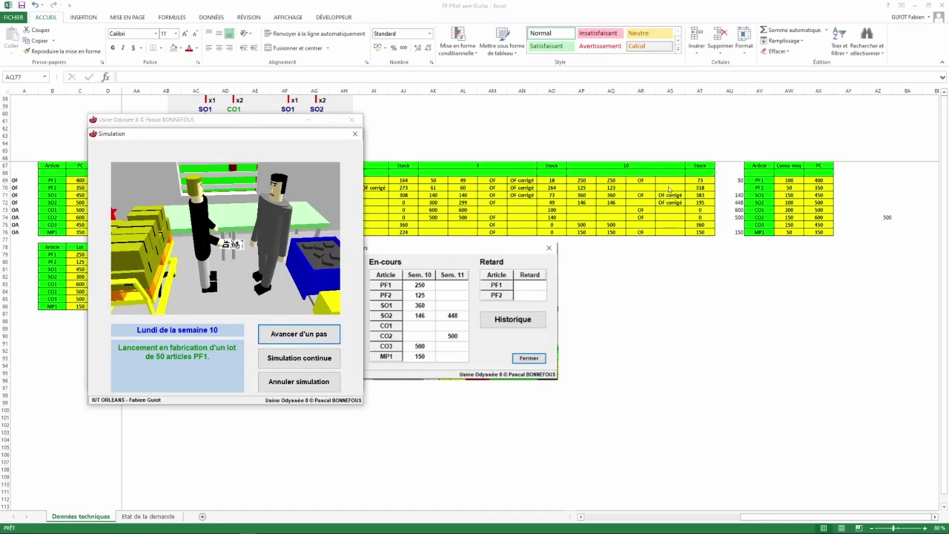
left_click(309, 338)
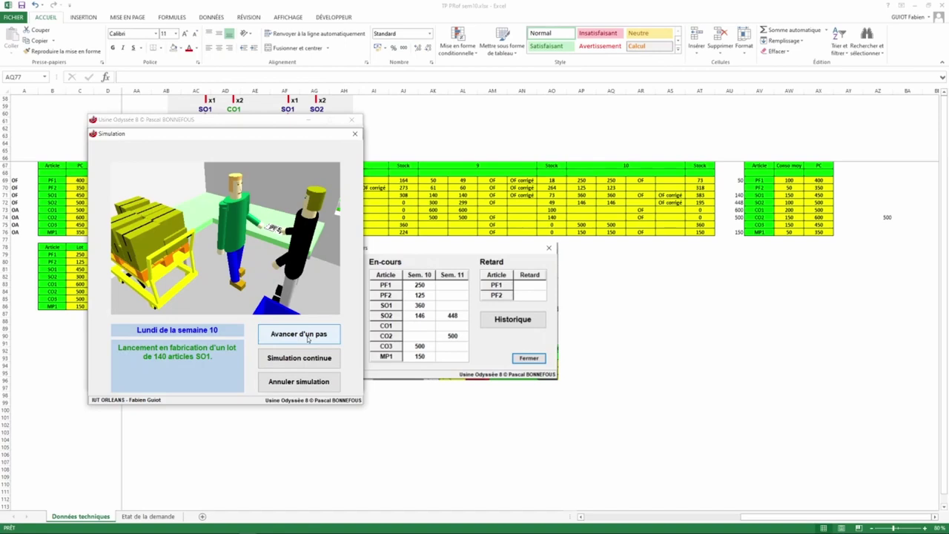
left_click(309, 337)
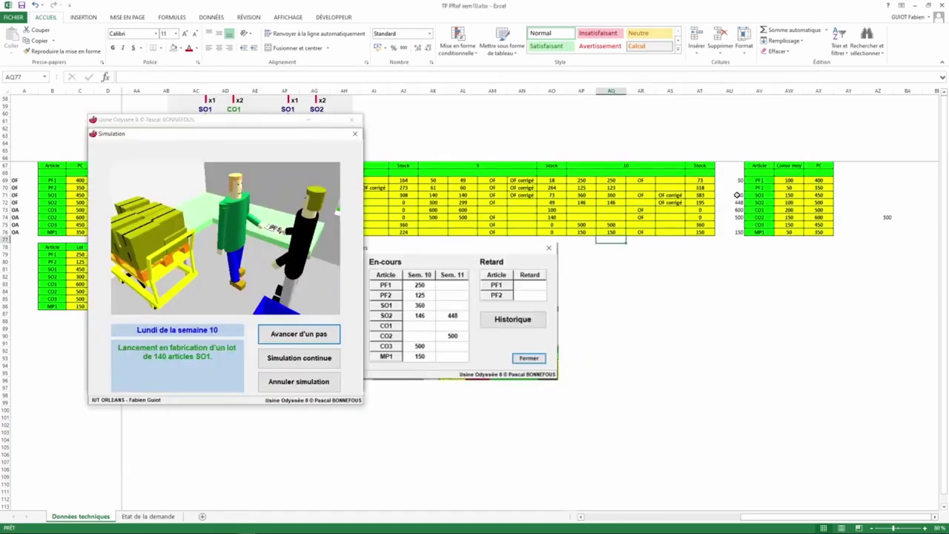
- Advance the Monday week 10 simulation through the CO1, CO2 and MP1 supply order launches
left_click(310, 337)
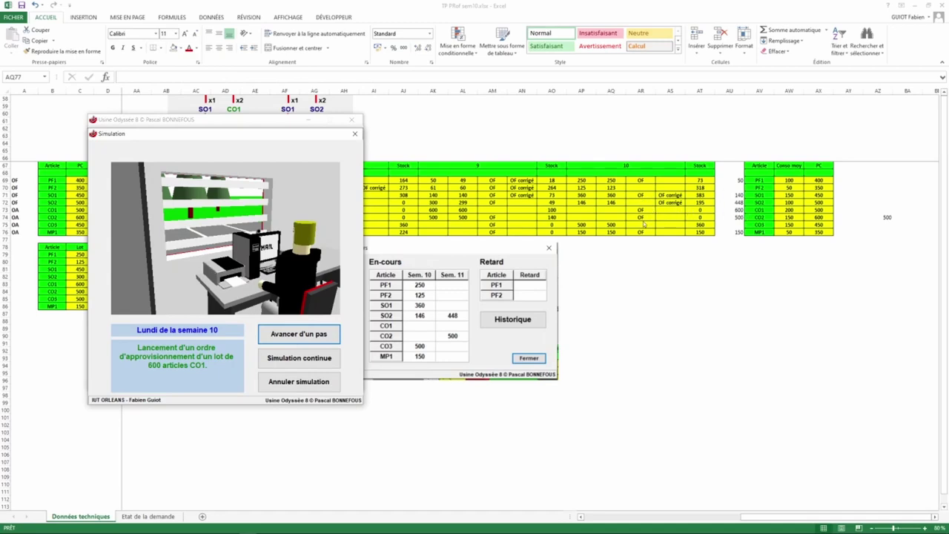
left_click(326, 334)
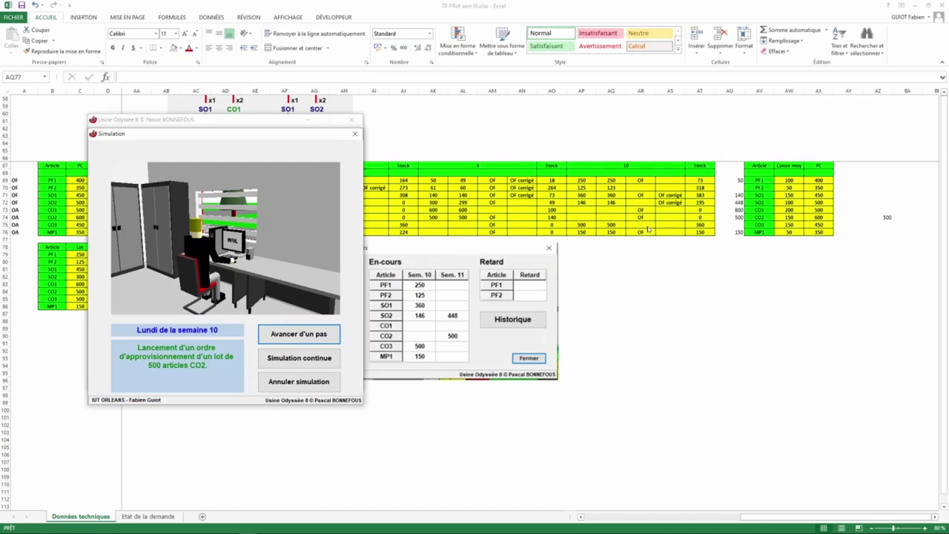
left_click(335, 335)
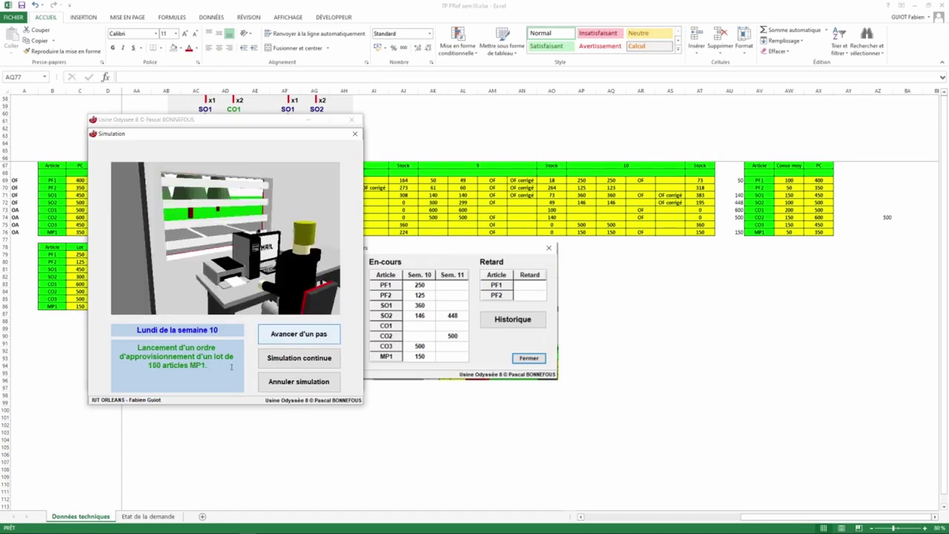
- Advance the simulation through the daily PF1 and PF2 customer deliveries from Monday to Friday of week 10
left_click(314, 339)
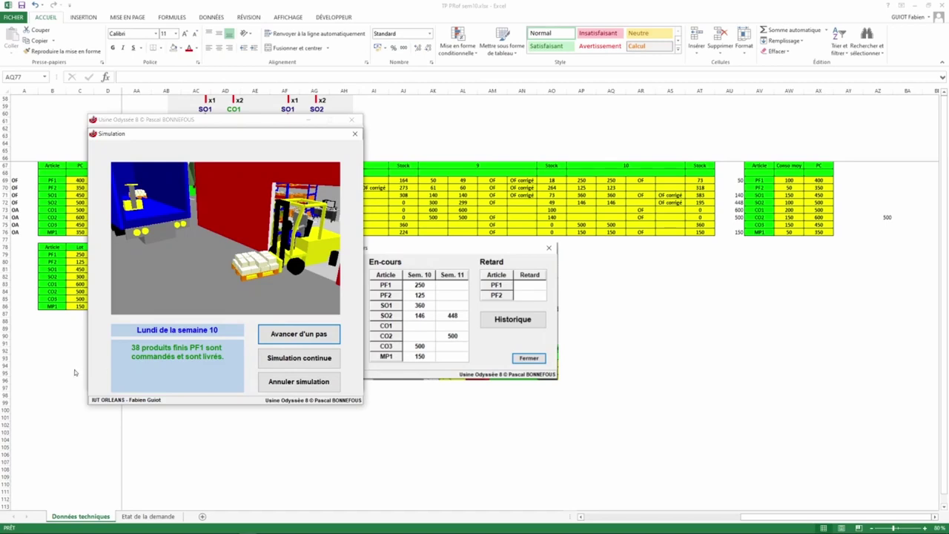
left_click(295, 333)
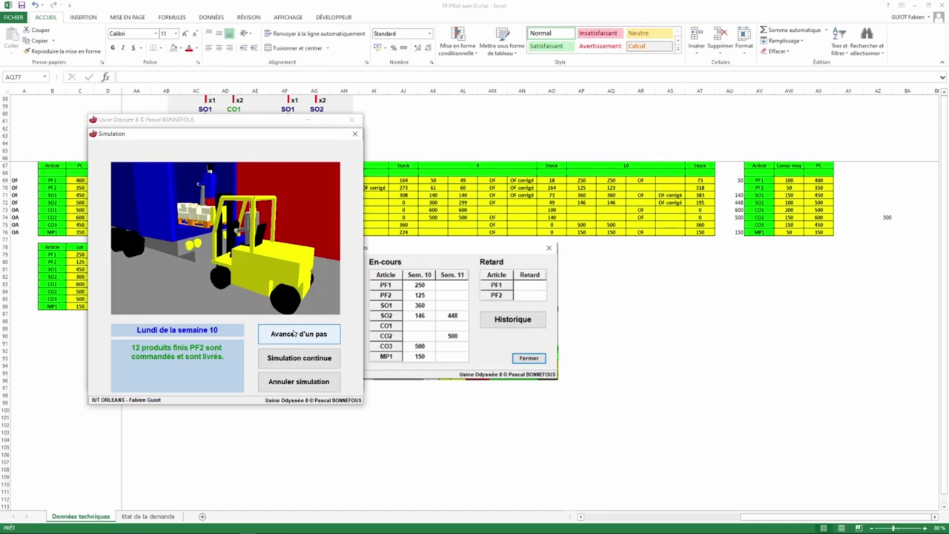
left_click(294, 333)
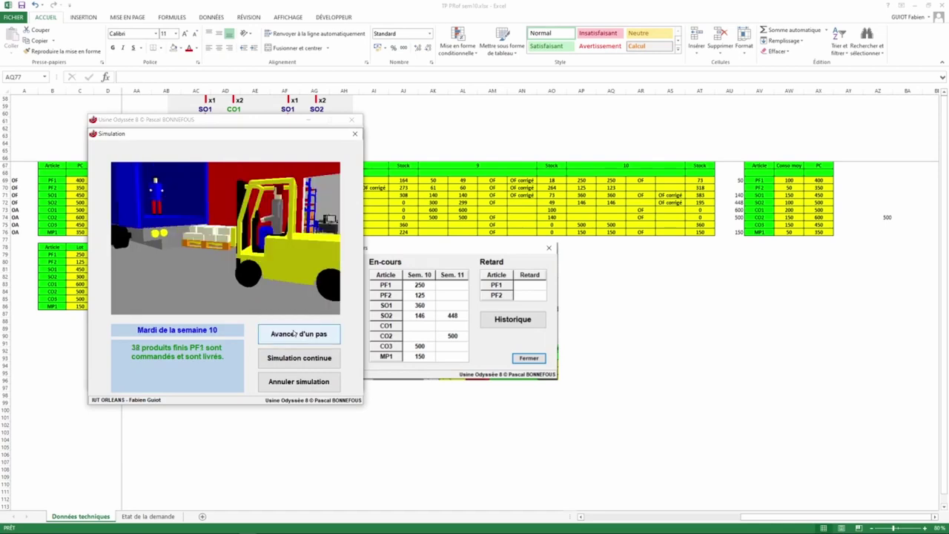
left_click(294, 333)
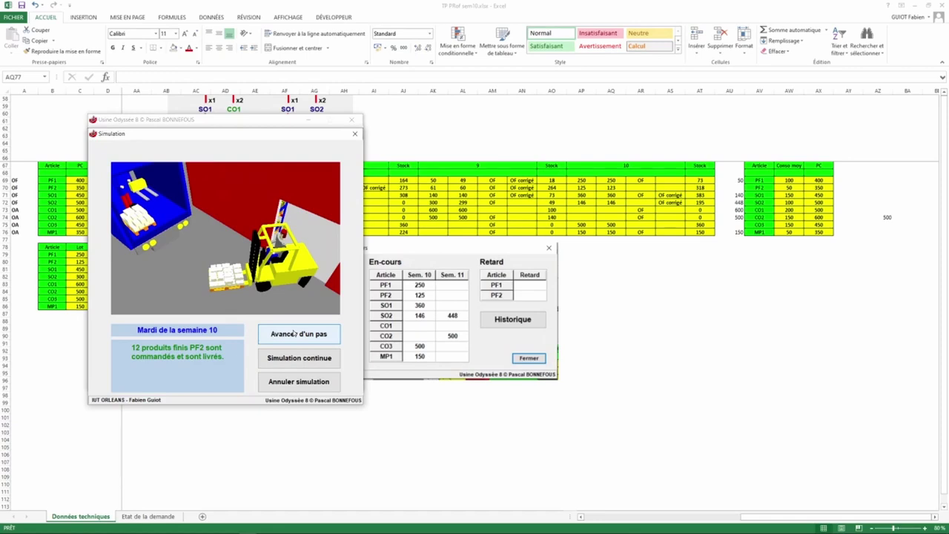
left_click(294, 334)
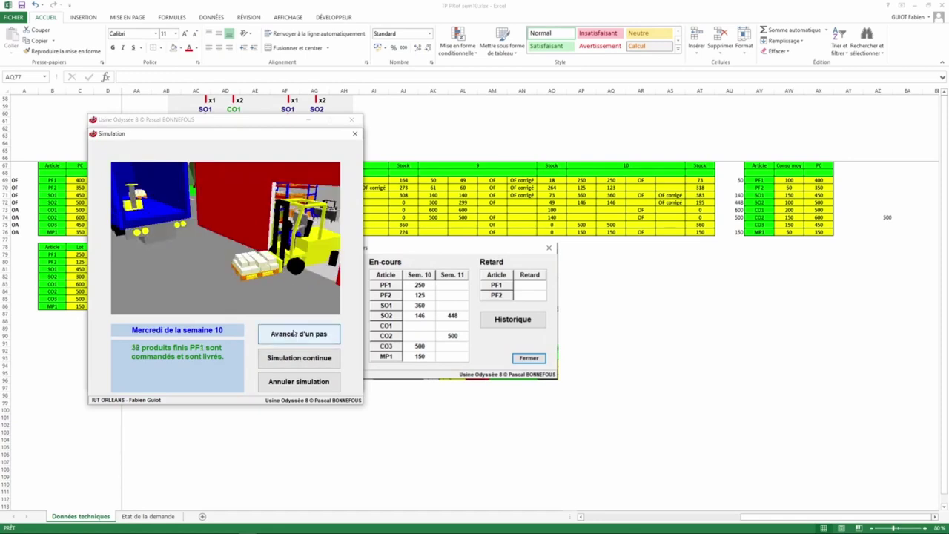
left_click(295, 334)
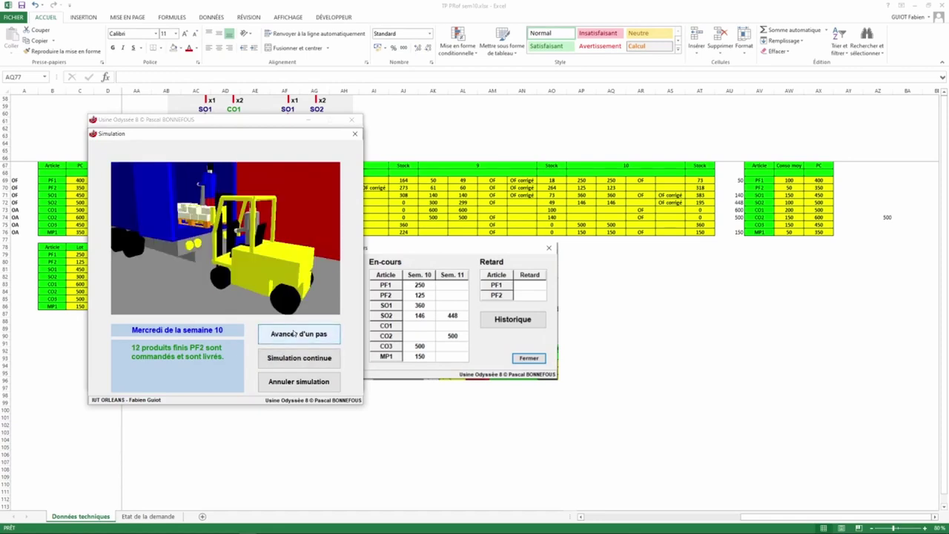
left_click(294, 334)
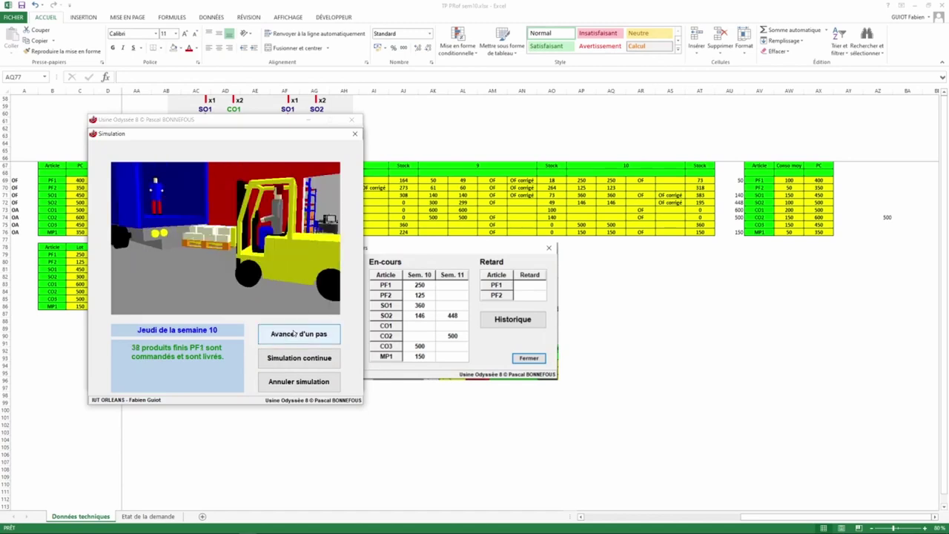
left_click(295, 334)
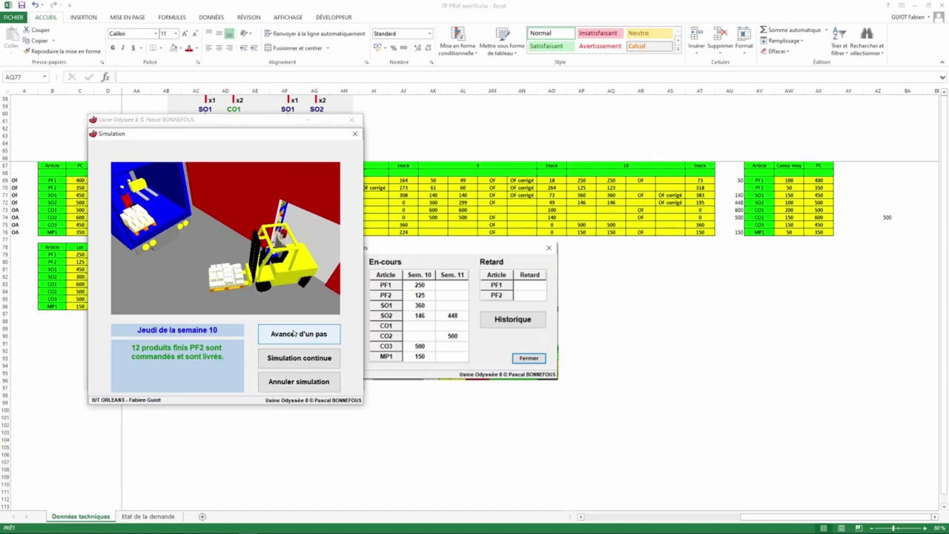
left_click(294, 333)
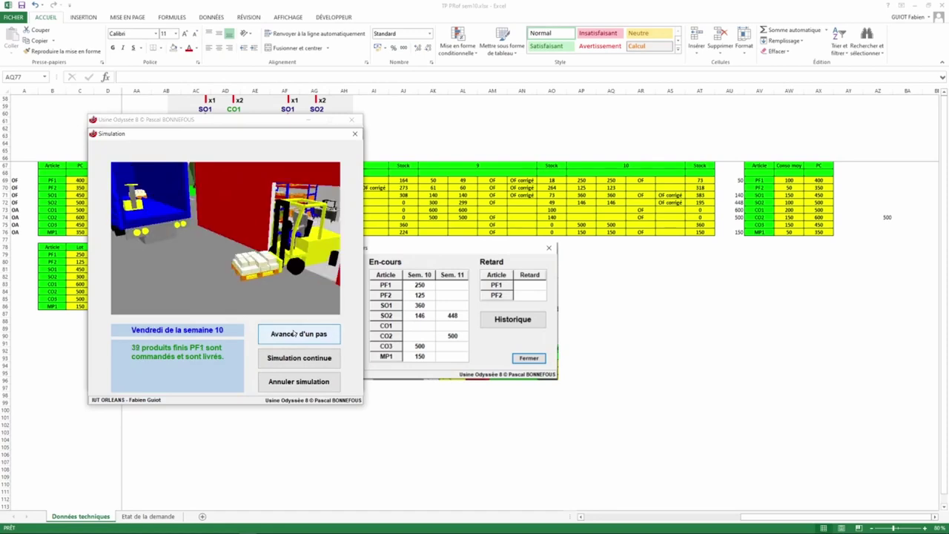
left_click(294, 334)
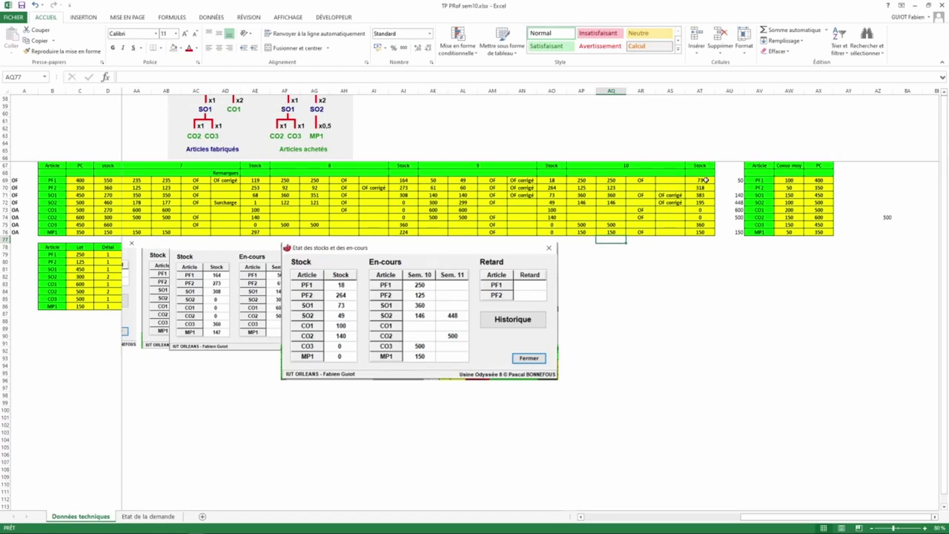
- In Excel, correct the week 10 PF1 stock formula in AT69 to =AO69+AQ69-4*38-39
left_click(705, 180)
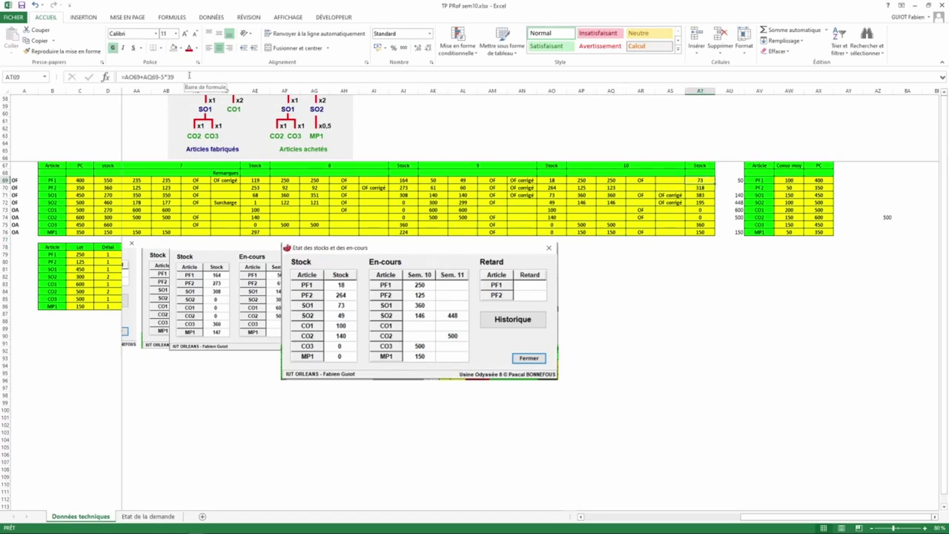
left_click(189, 76)
key("BackSpace")
type("8")
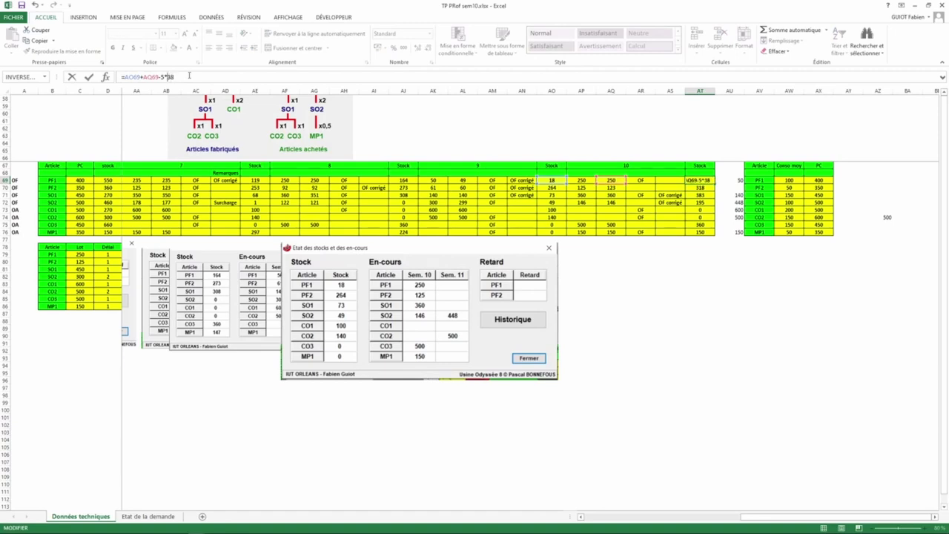
key("BackSpace")
type("4*38-39")
key("Return")
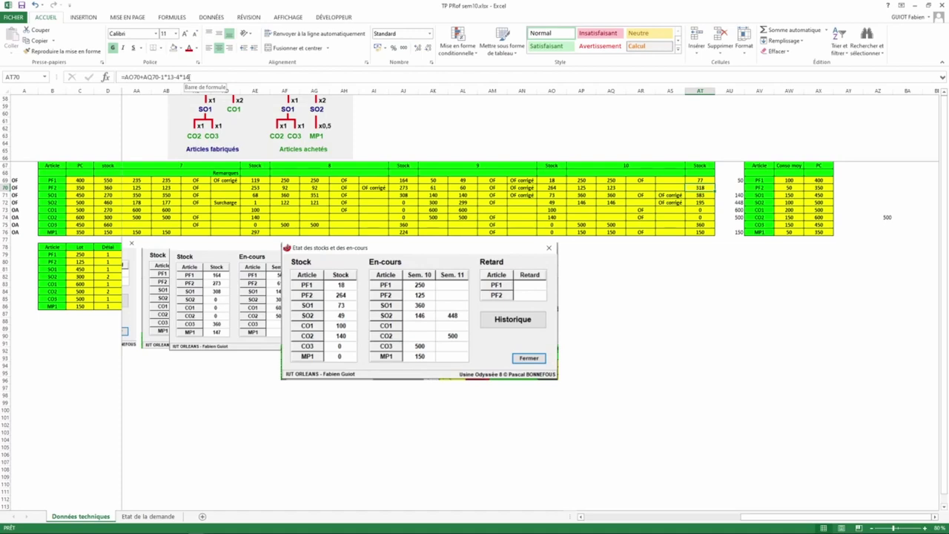
- Correct the week 10 PF2 stock formula in AT70 to =AO70+AQ70-1*13-4*12
left_click(191, 77)
key("BackSpace")
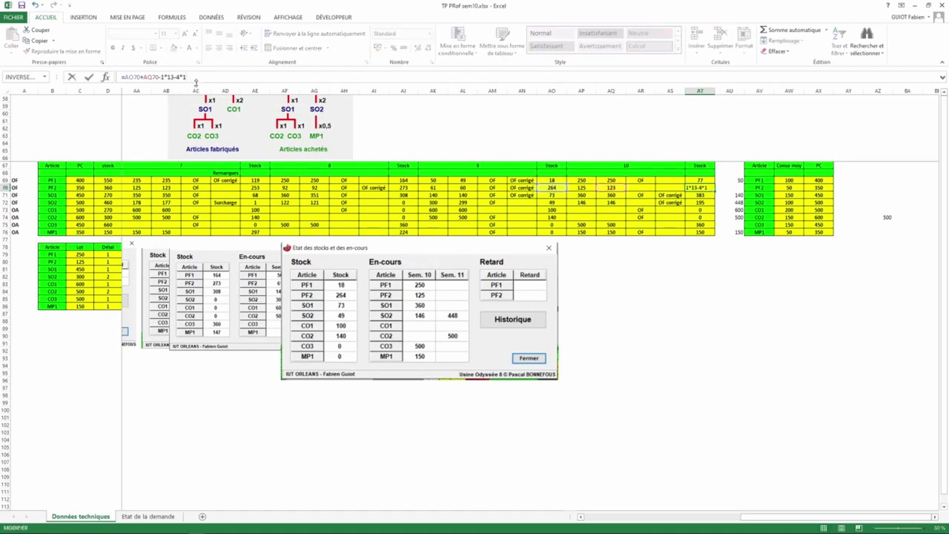
type("2")
key("Return")
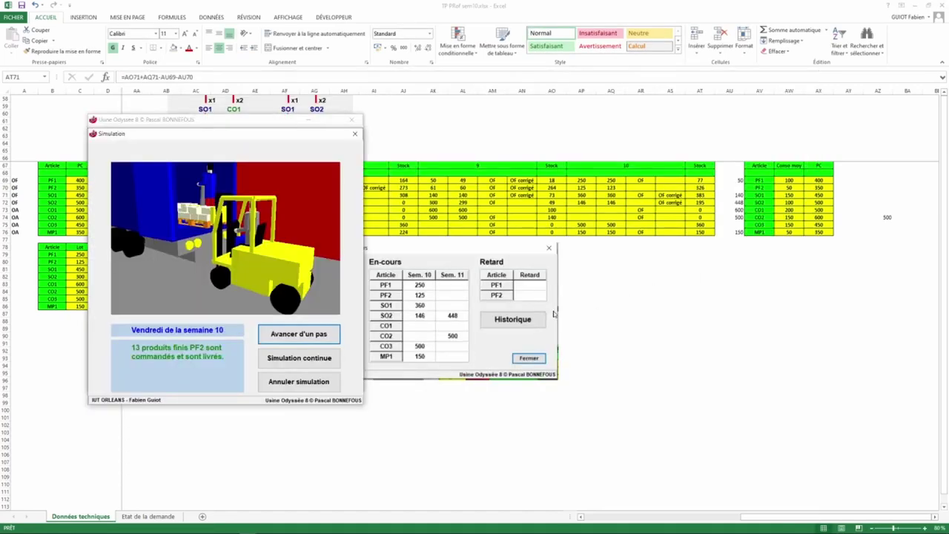
- Switch to Usine Odyssée 8, advance through the PF1, SO1 and SO2 production completions, and finish the week 10 simulation
left_click(324, 339)
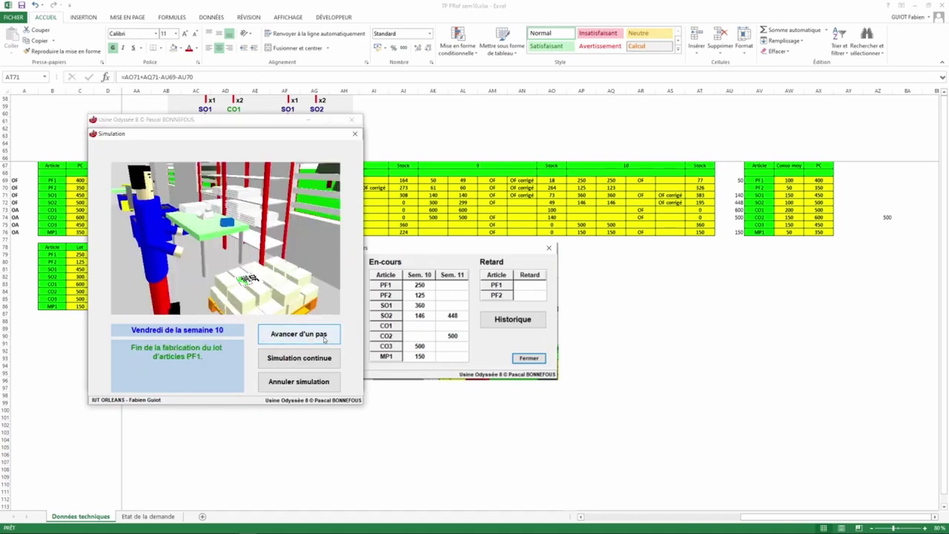
left_click(324, 339)
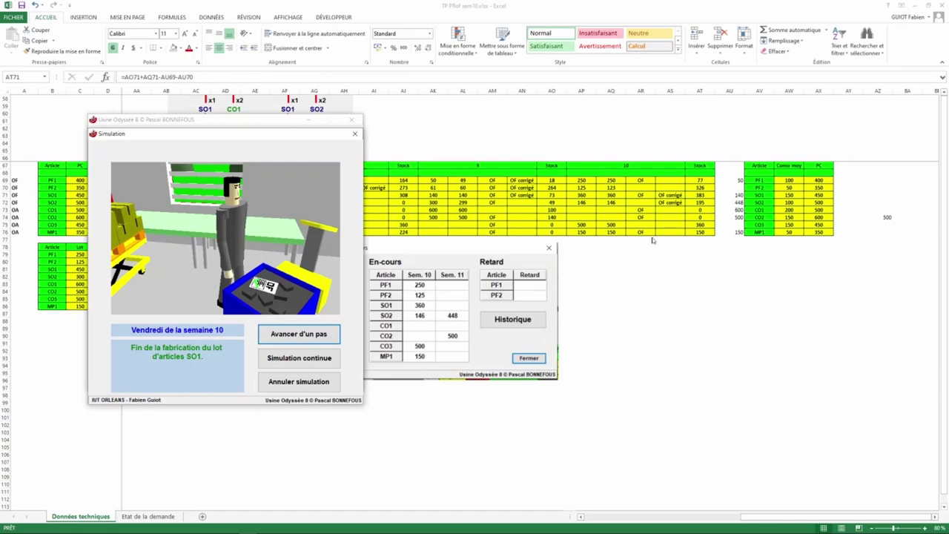
left_click(323, 335)
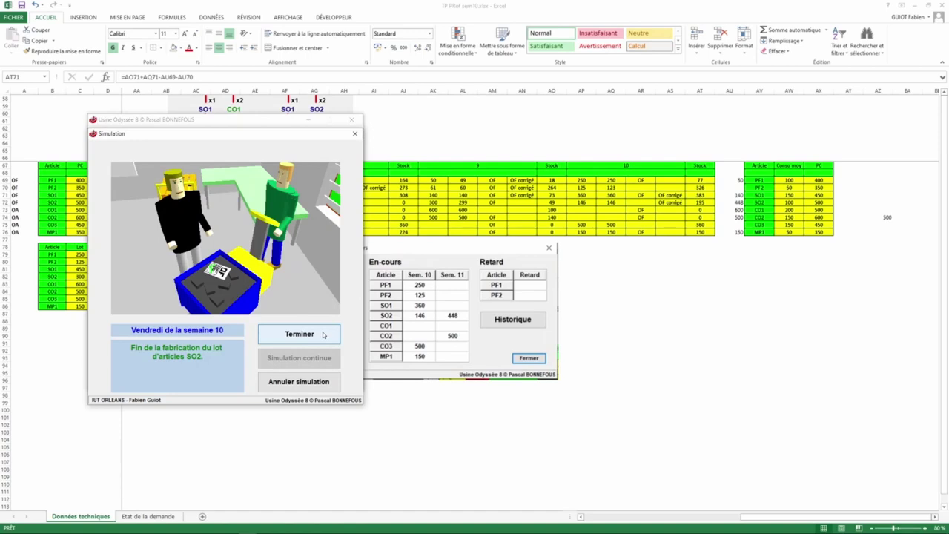
left_click(323, 335)
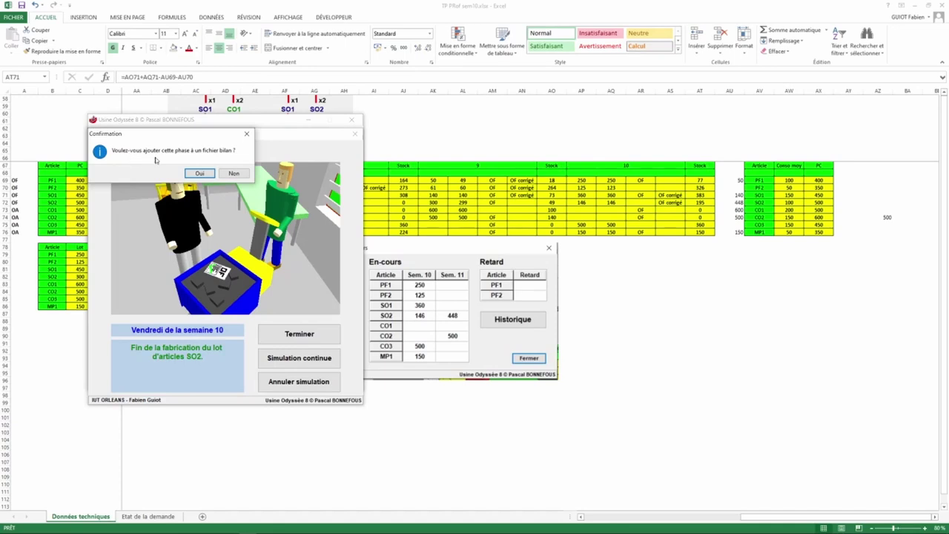
- Accept adding the phase to a bilan file, enter the comment "Correction Prof", and try to add it without a file name
left_click(201, 173)
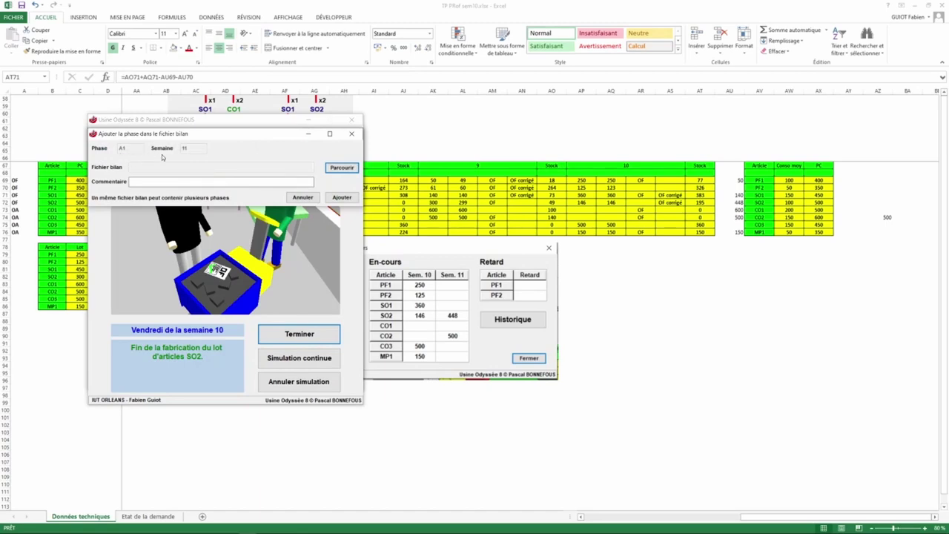
left_click(163, 180)
type("Correction Prof")
left_click(342, 198)
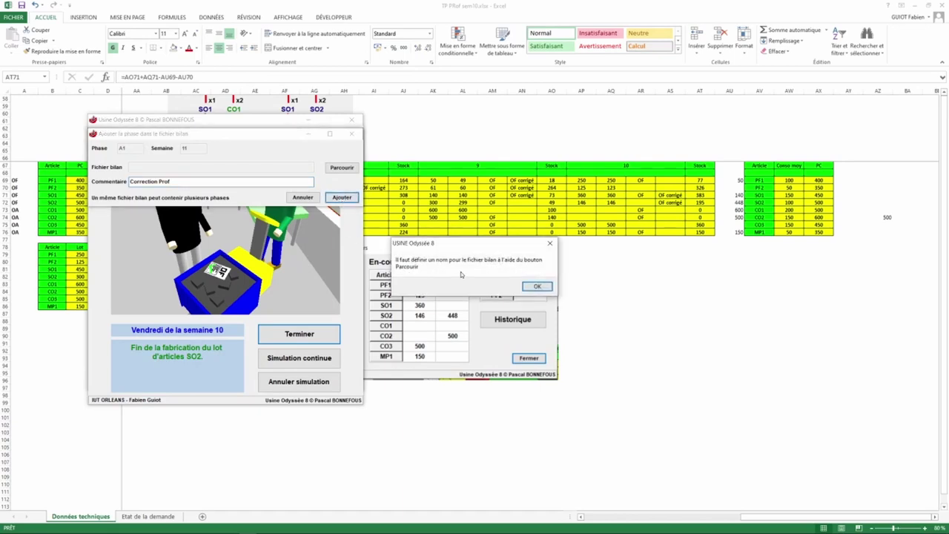
left_click(537, 287)
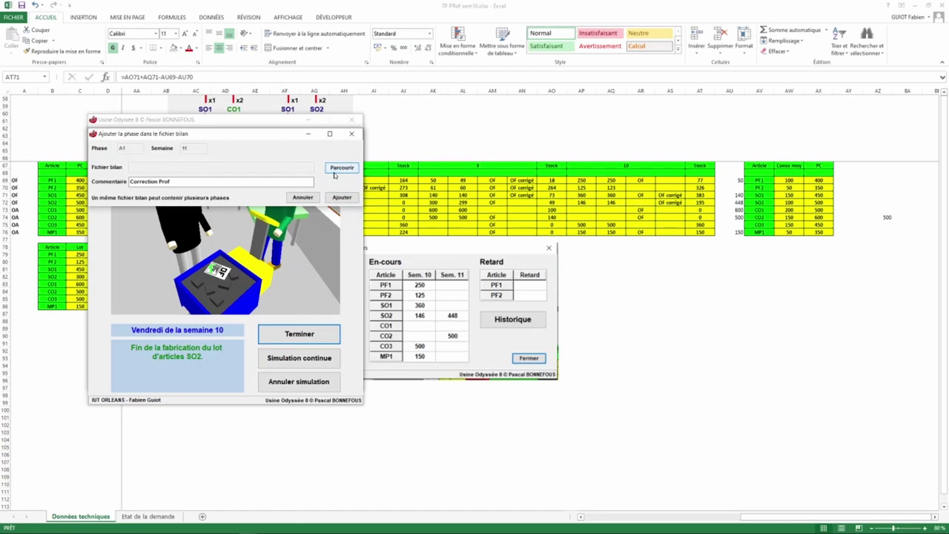
- Name the bilan file BilanA1 in the TP Prof folder and add phase A1 to it
left_click(337, 169)
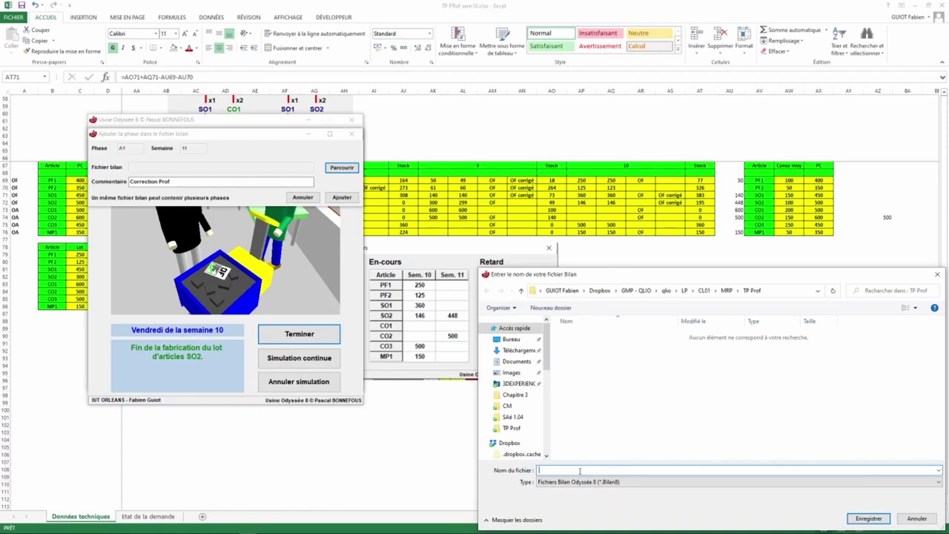
type("BilanA1")
left_click(867, 519)
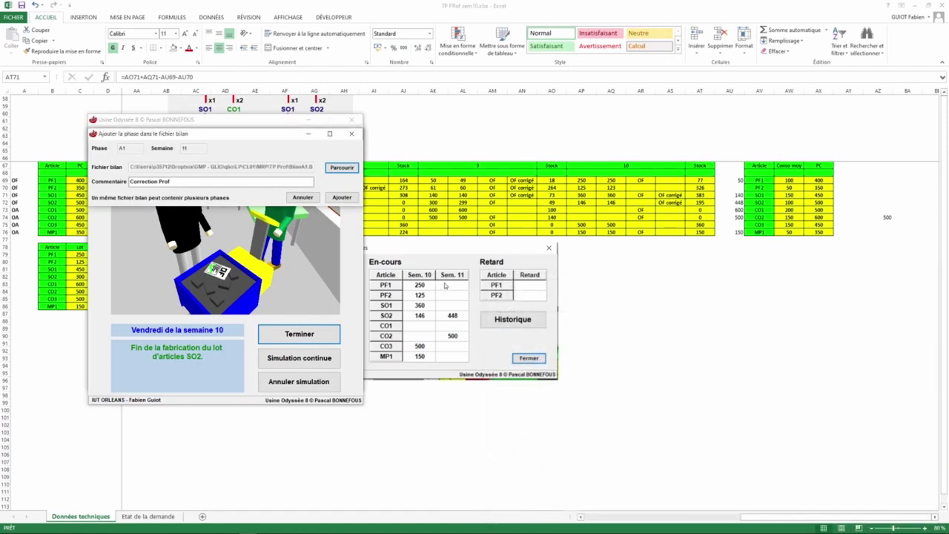
left_click(342, 198)
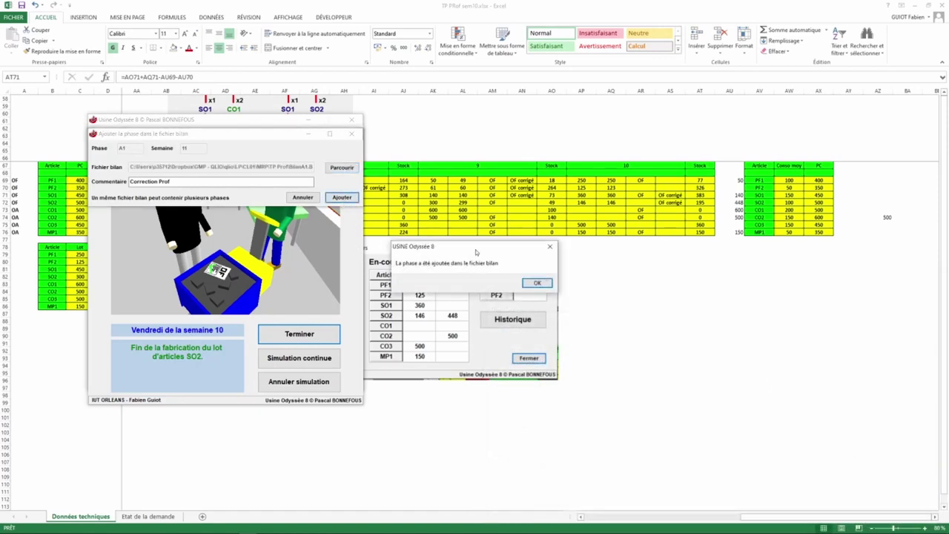
left_click(543, 285)
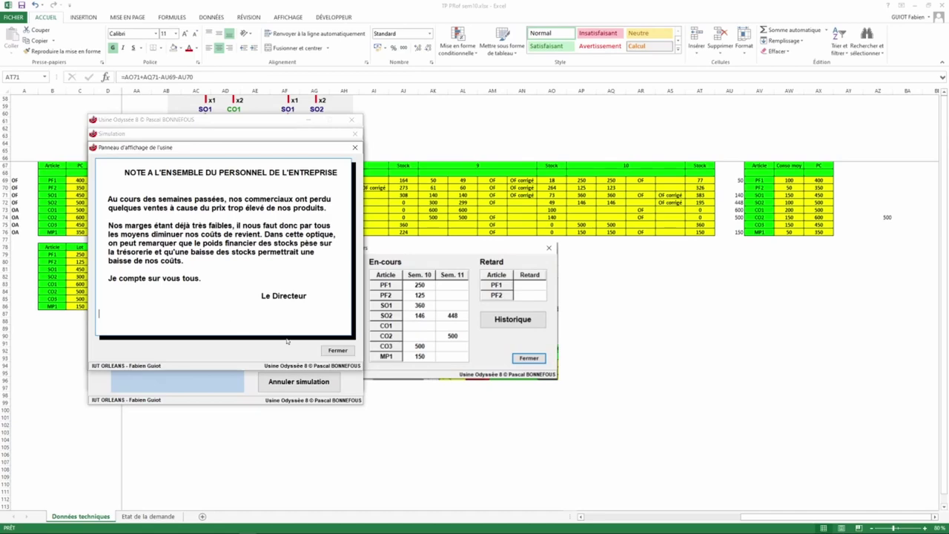
- Close the director's note, then display the week 11 stocks and en-cours state and place its window over the Excel table
left_click(337, 351)
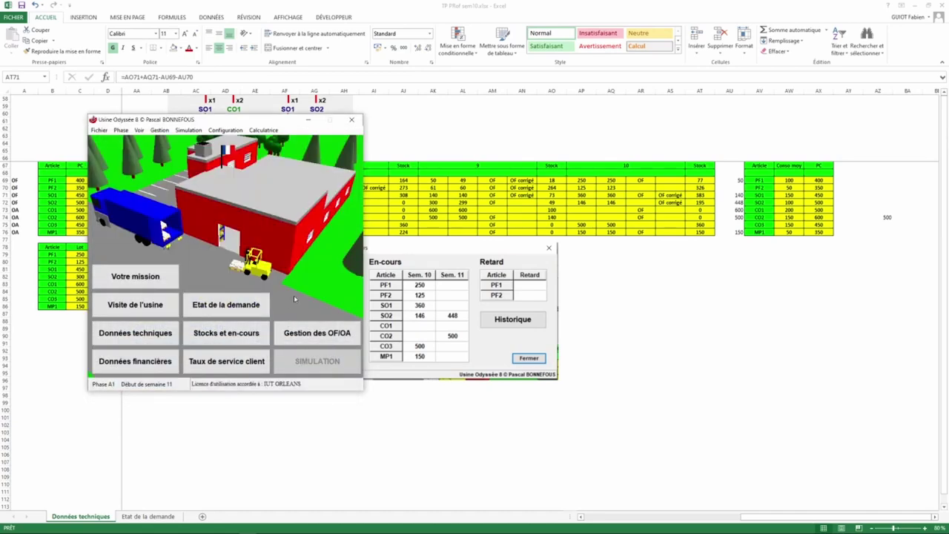
left_click(239, 336)
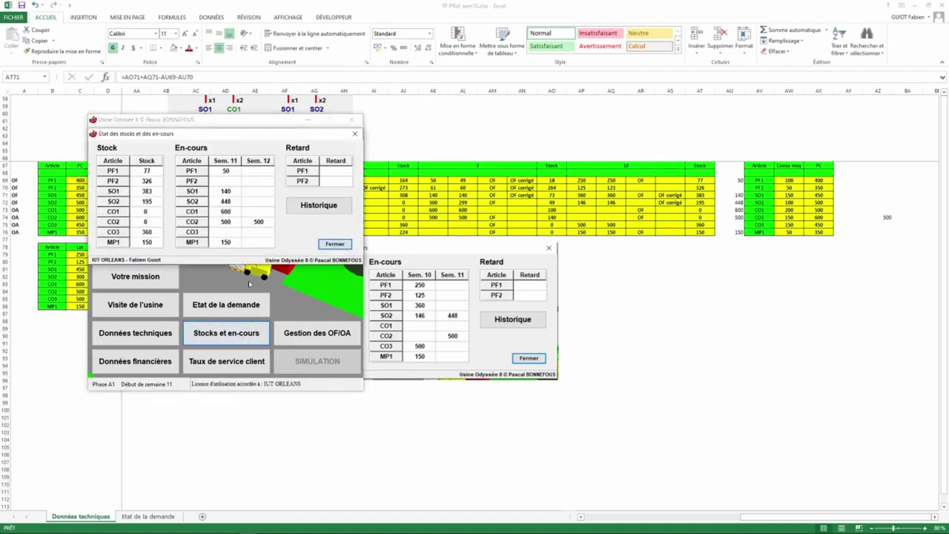
left_click_drag(236, 138, 786, 259)
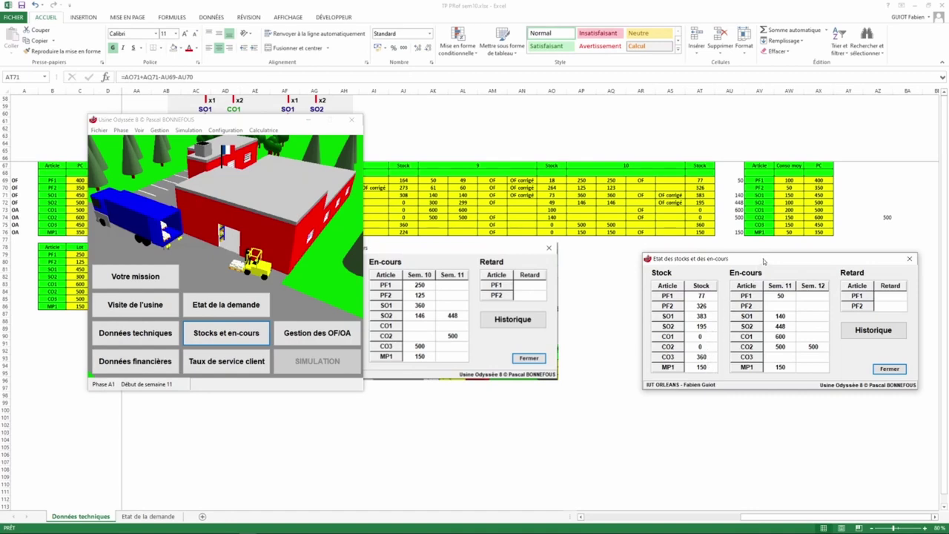
left_click_drag(765, 262, 715, 257)
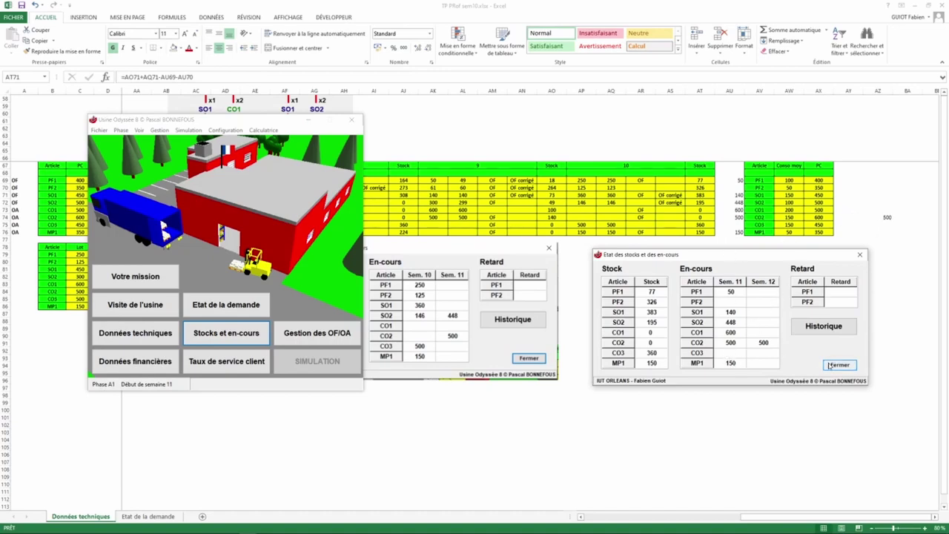
left_click_drag(773, 258, 626, 70)
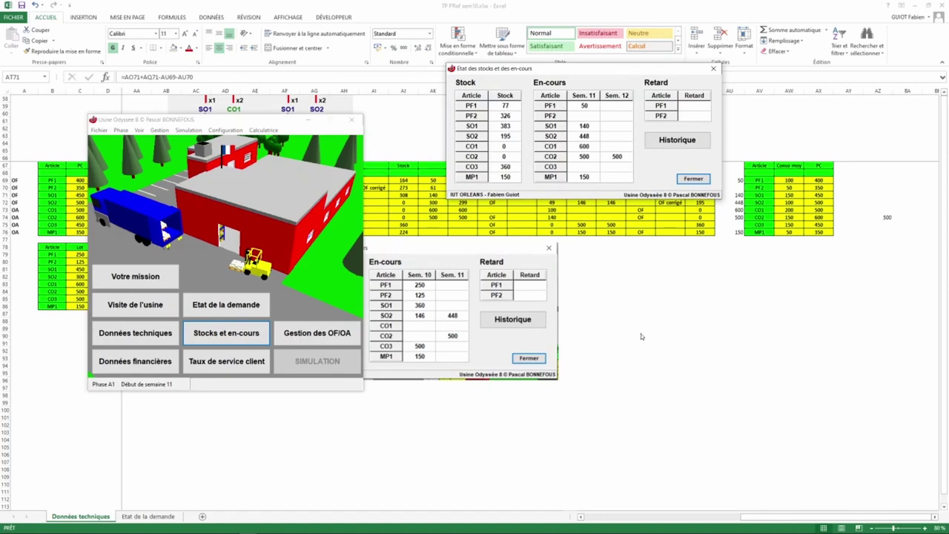
- Switch to Outil Capture d'écran and take a new capture of the week 11 stocks and en-cours window
key("alt+Tab")
key("alt+Tab")
key("alt+Tab")
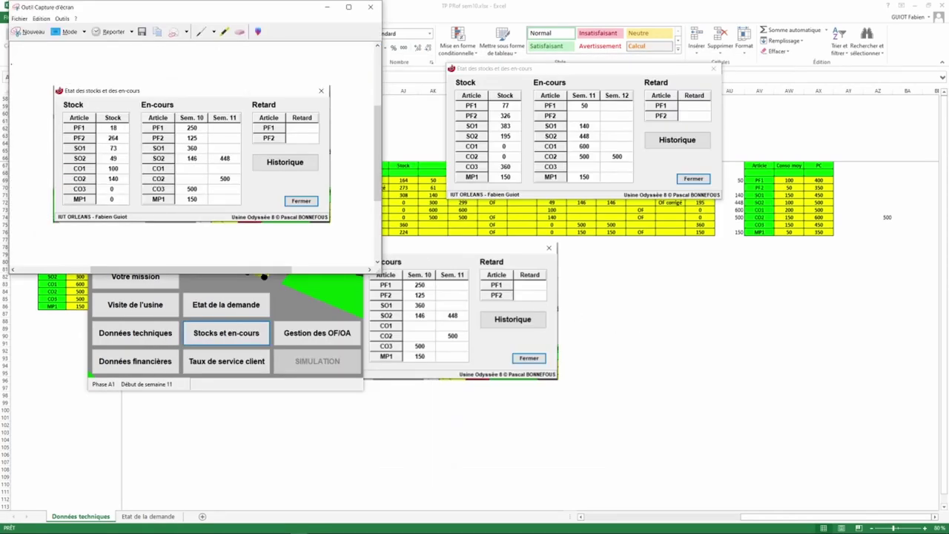
left_click(29, 32)
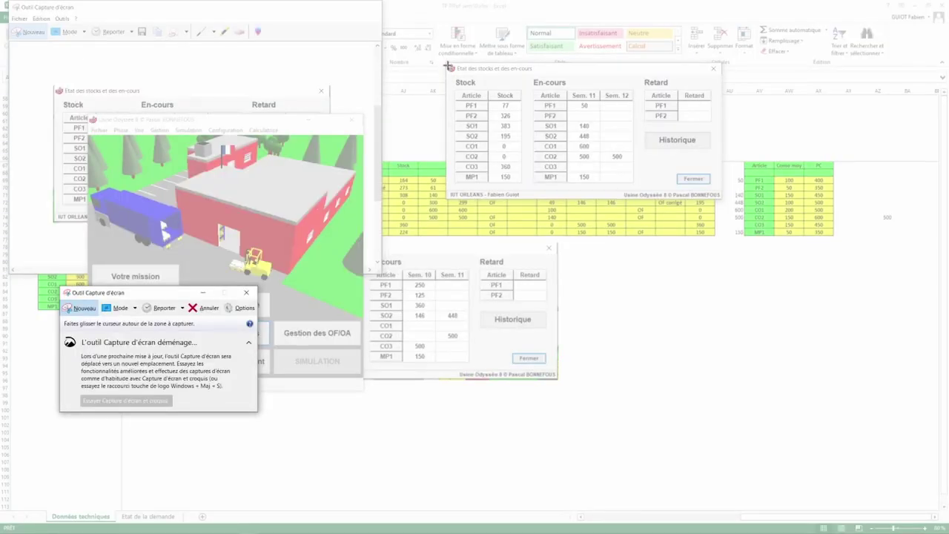
left_click_drag(450, 67, 723, 198)
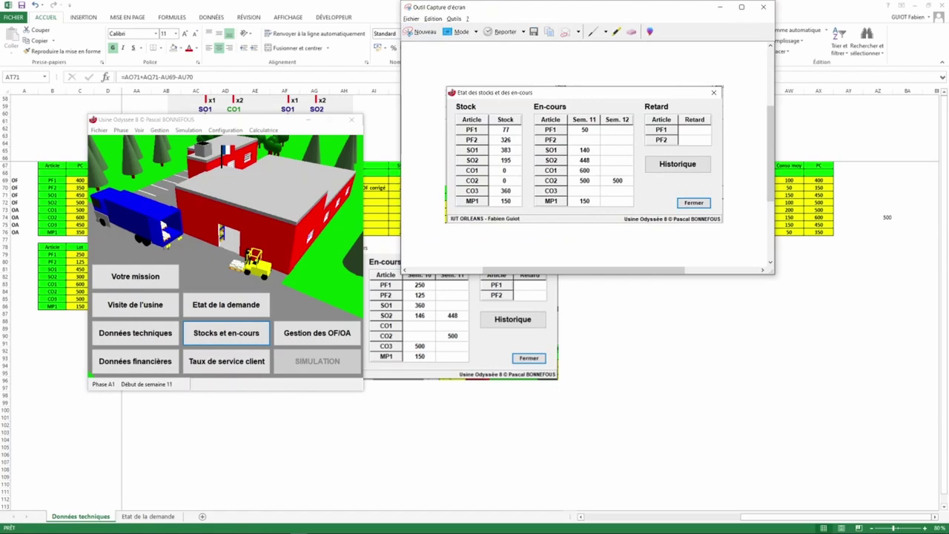
scroll(585, 148, "down", 1)
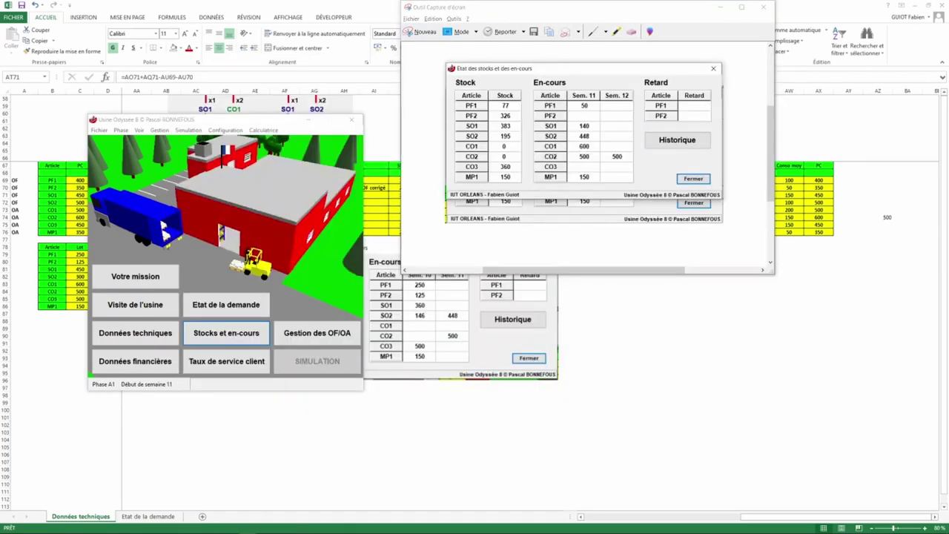
- Switch to Excel, paste the week 11 stock capture, and place it below the planning table beside the week 10 capture
left_click(721, 367)
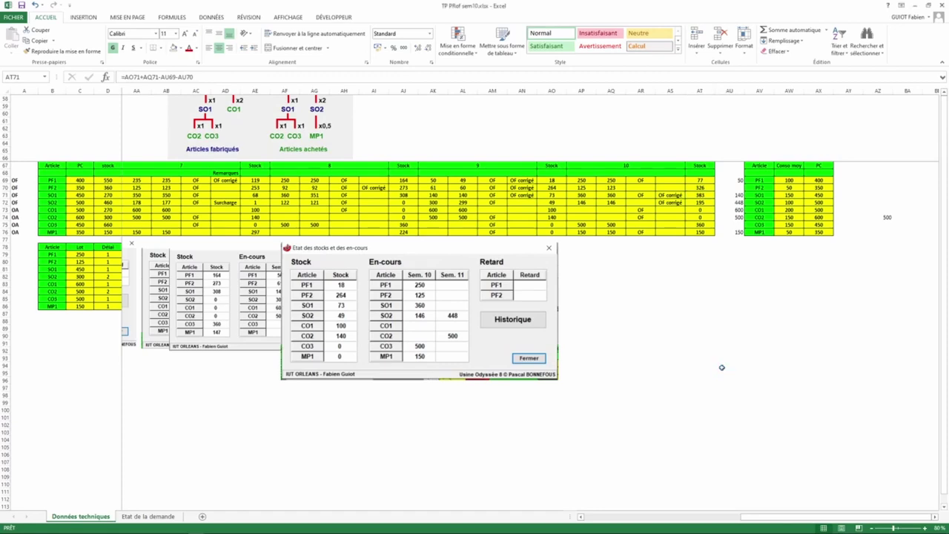
key("ctrl+v")
left_click_drag(857, 201, 740, 262)
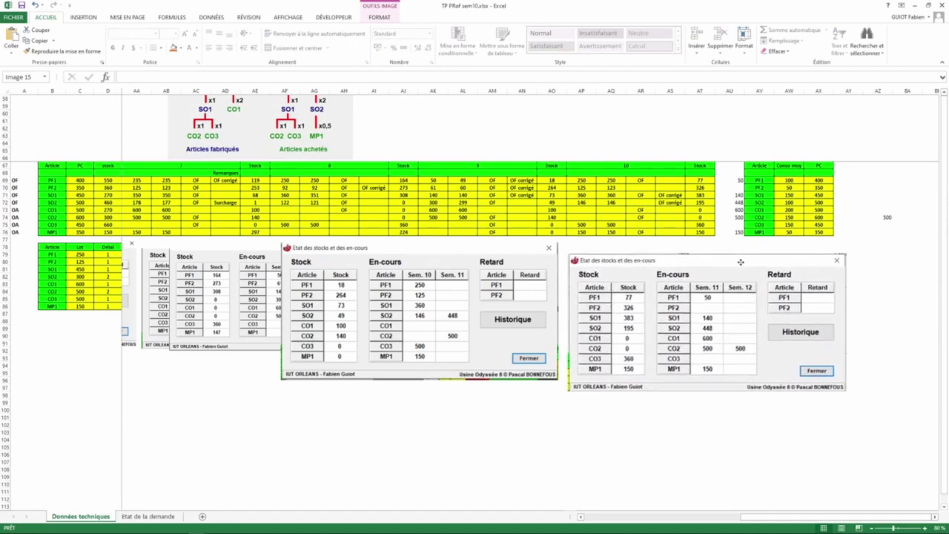
left_click(676, 435)
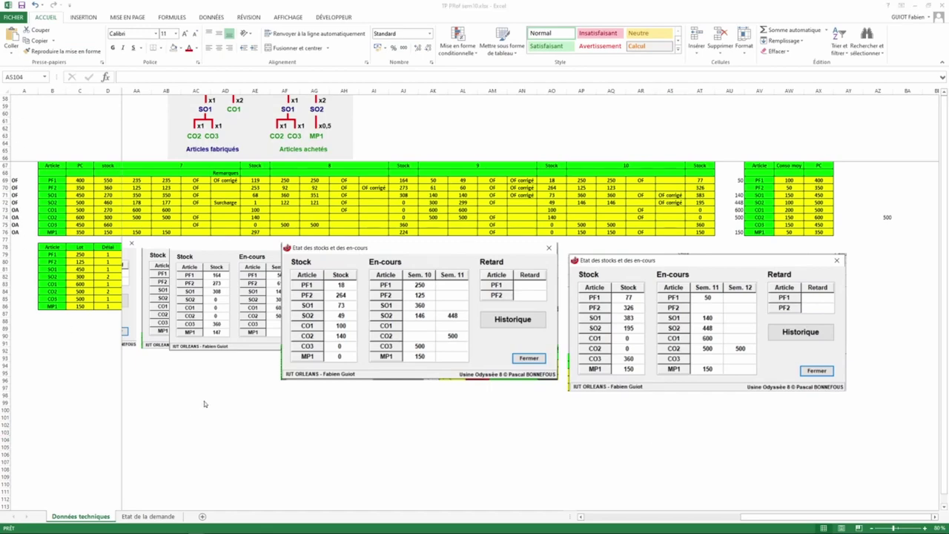
key("alt+Tab")
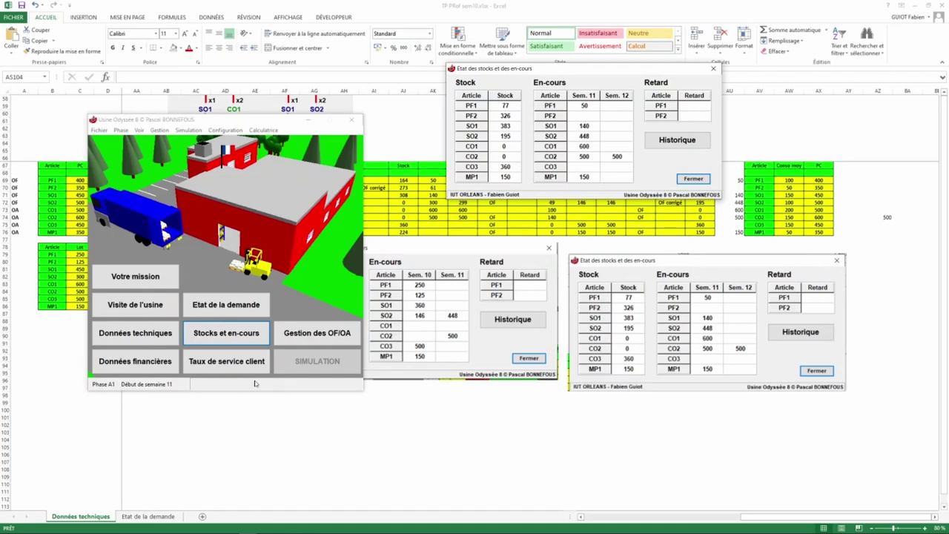
key("alt+Tab")
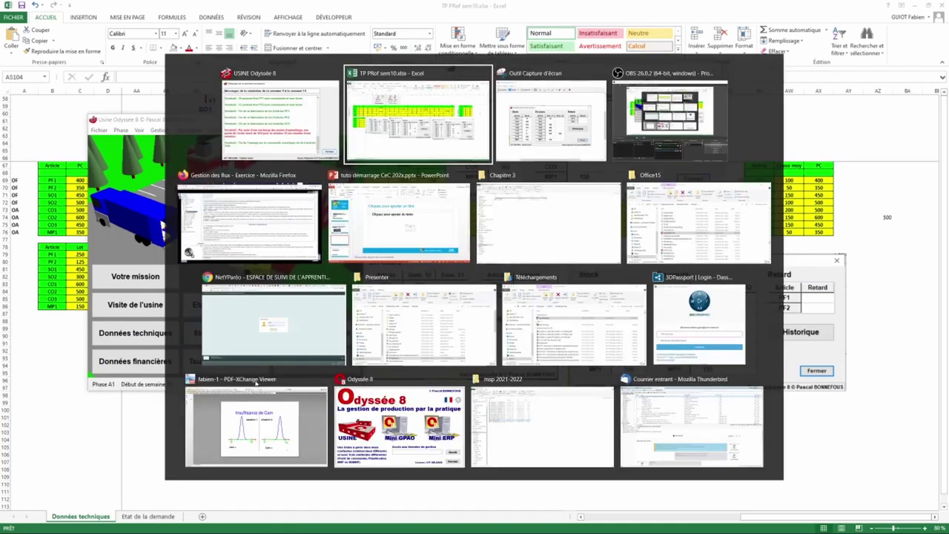
key("alt+Tab")
key("alt+Tab")
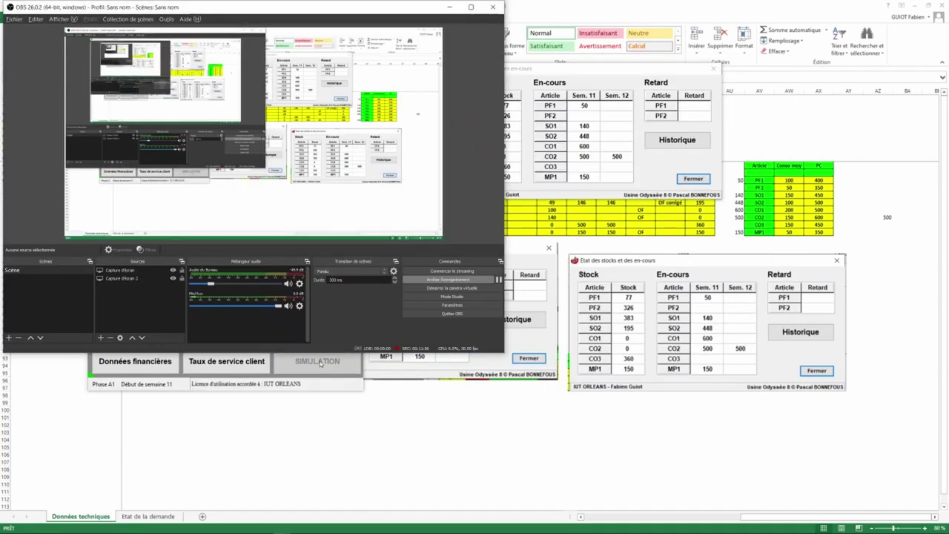